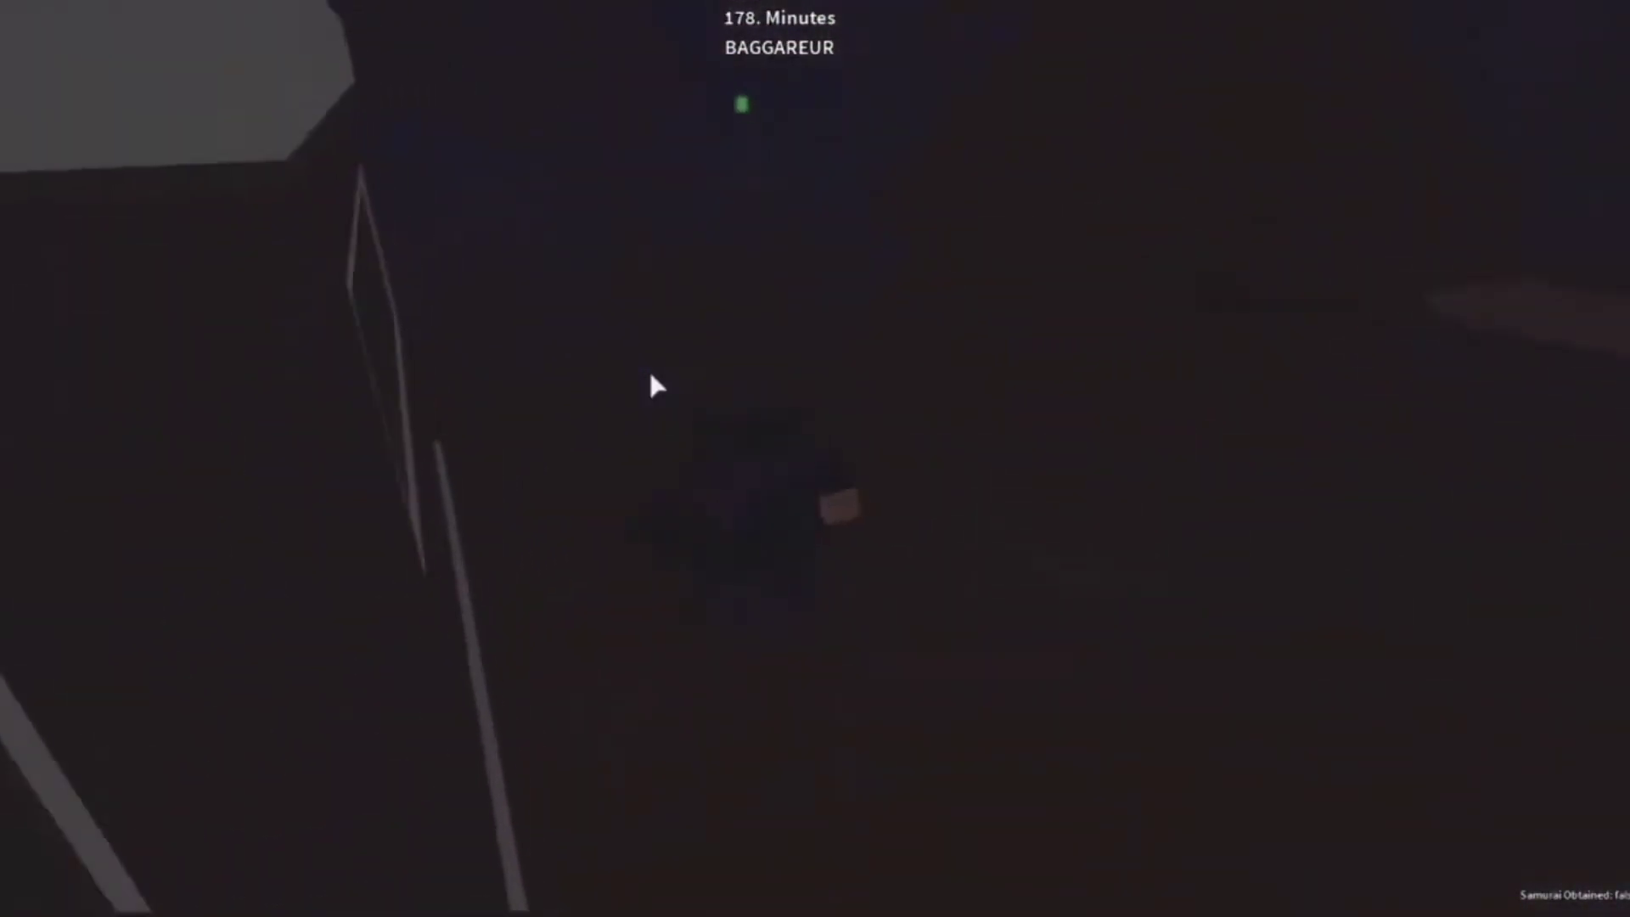
key(shift)
key(w)
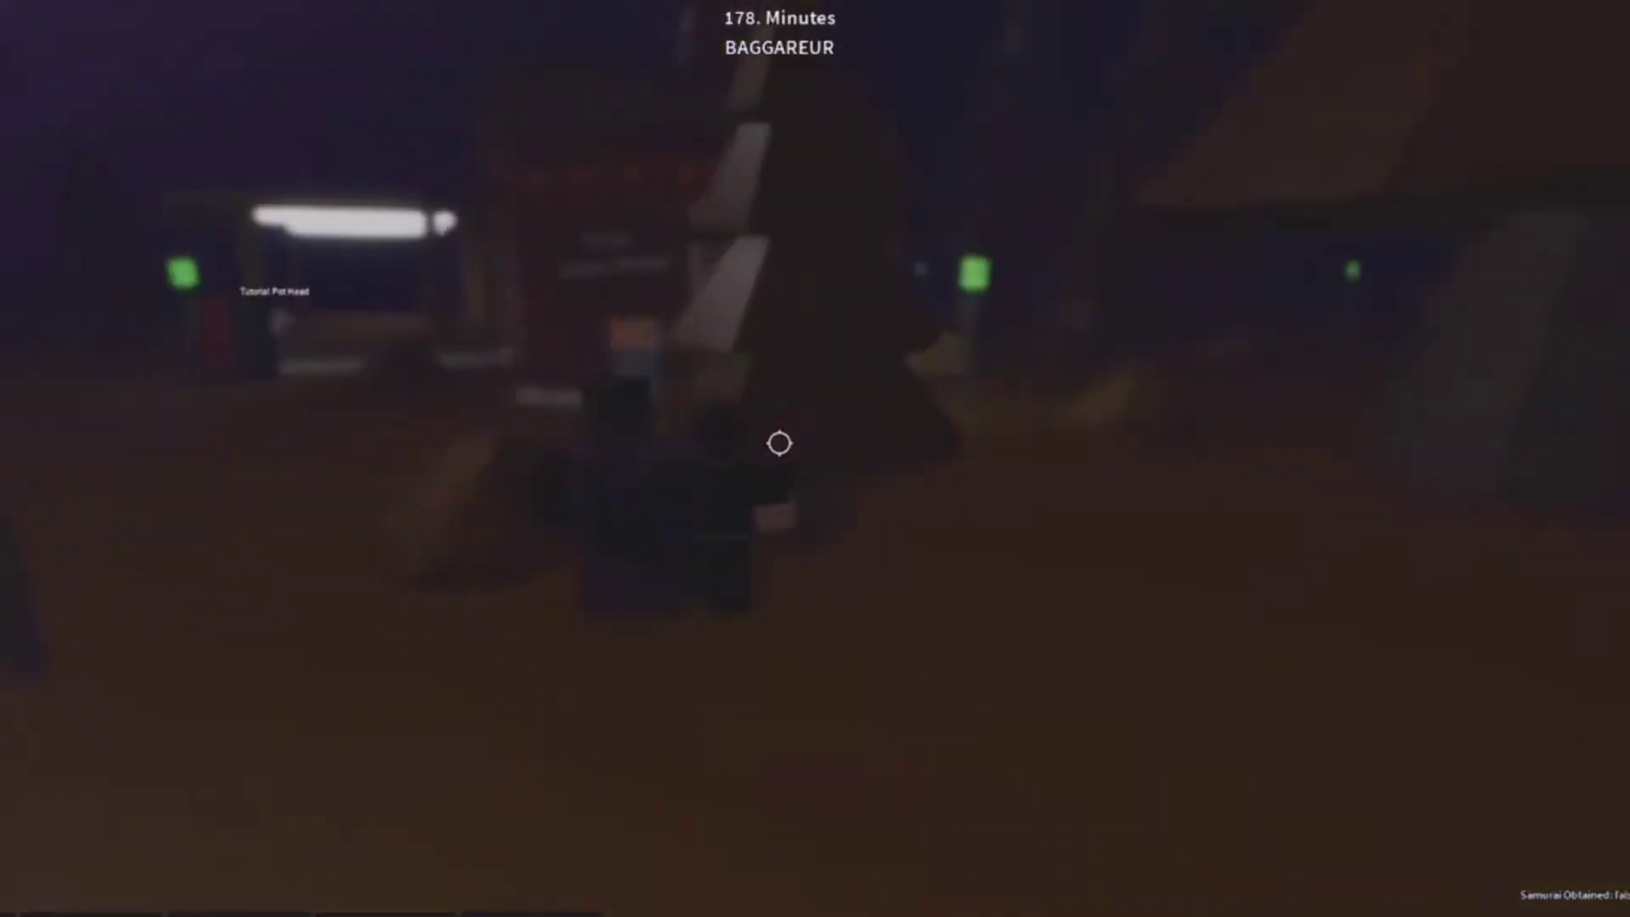
key(w)
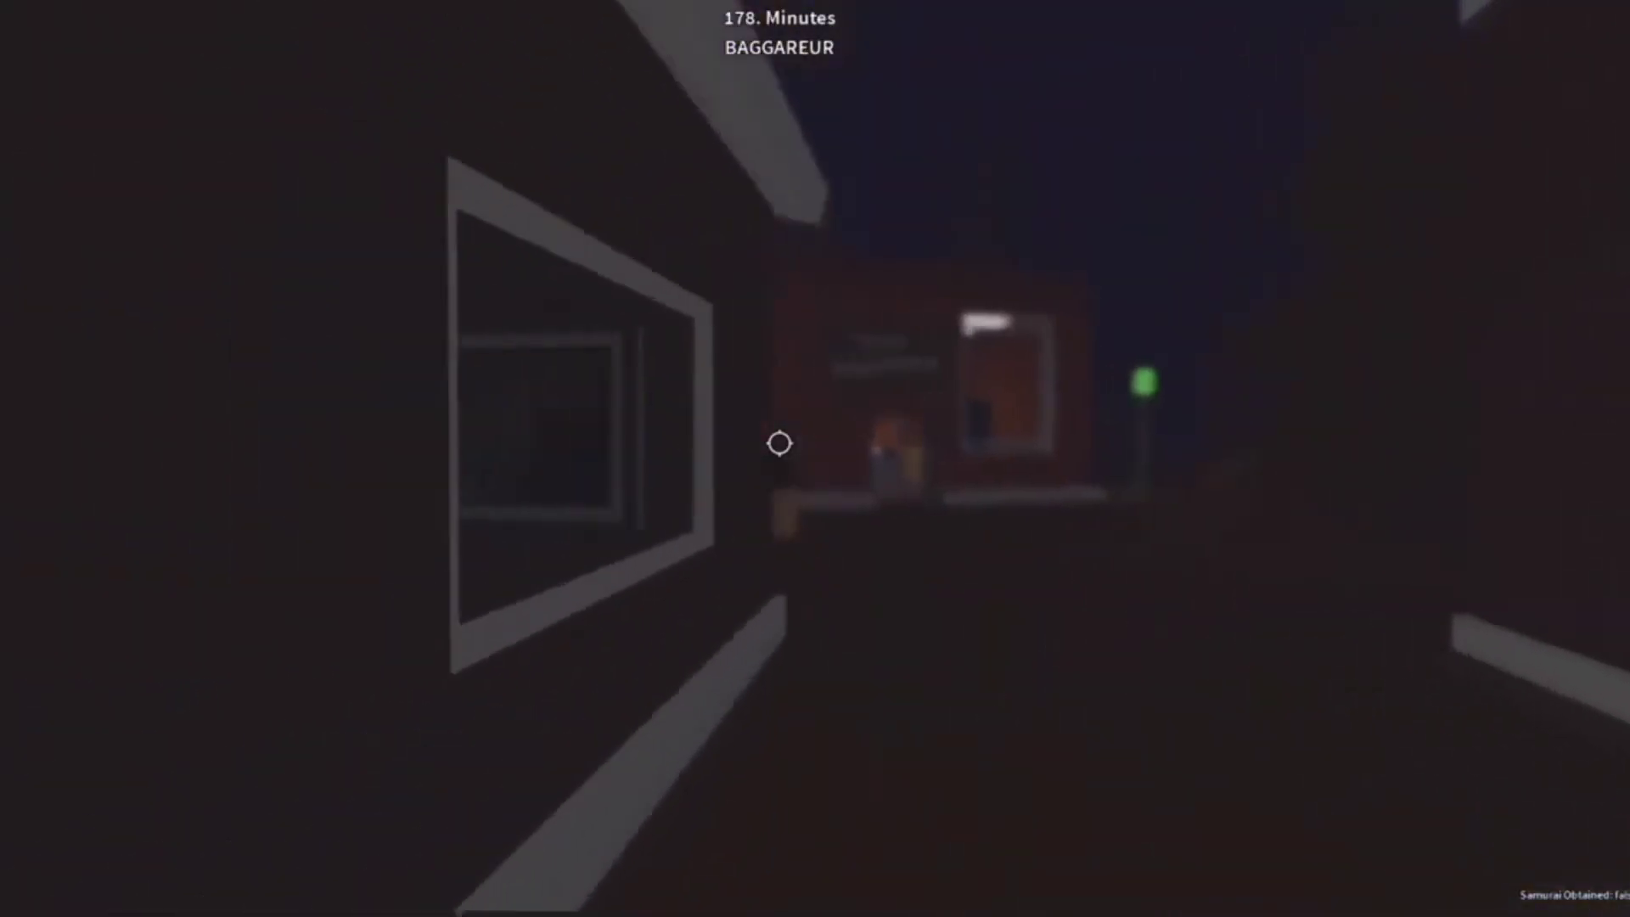
key(w)
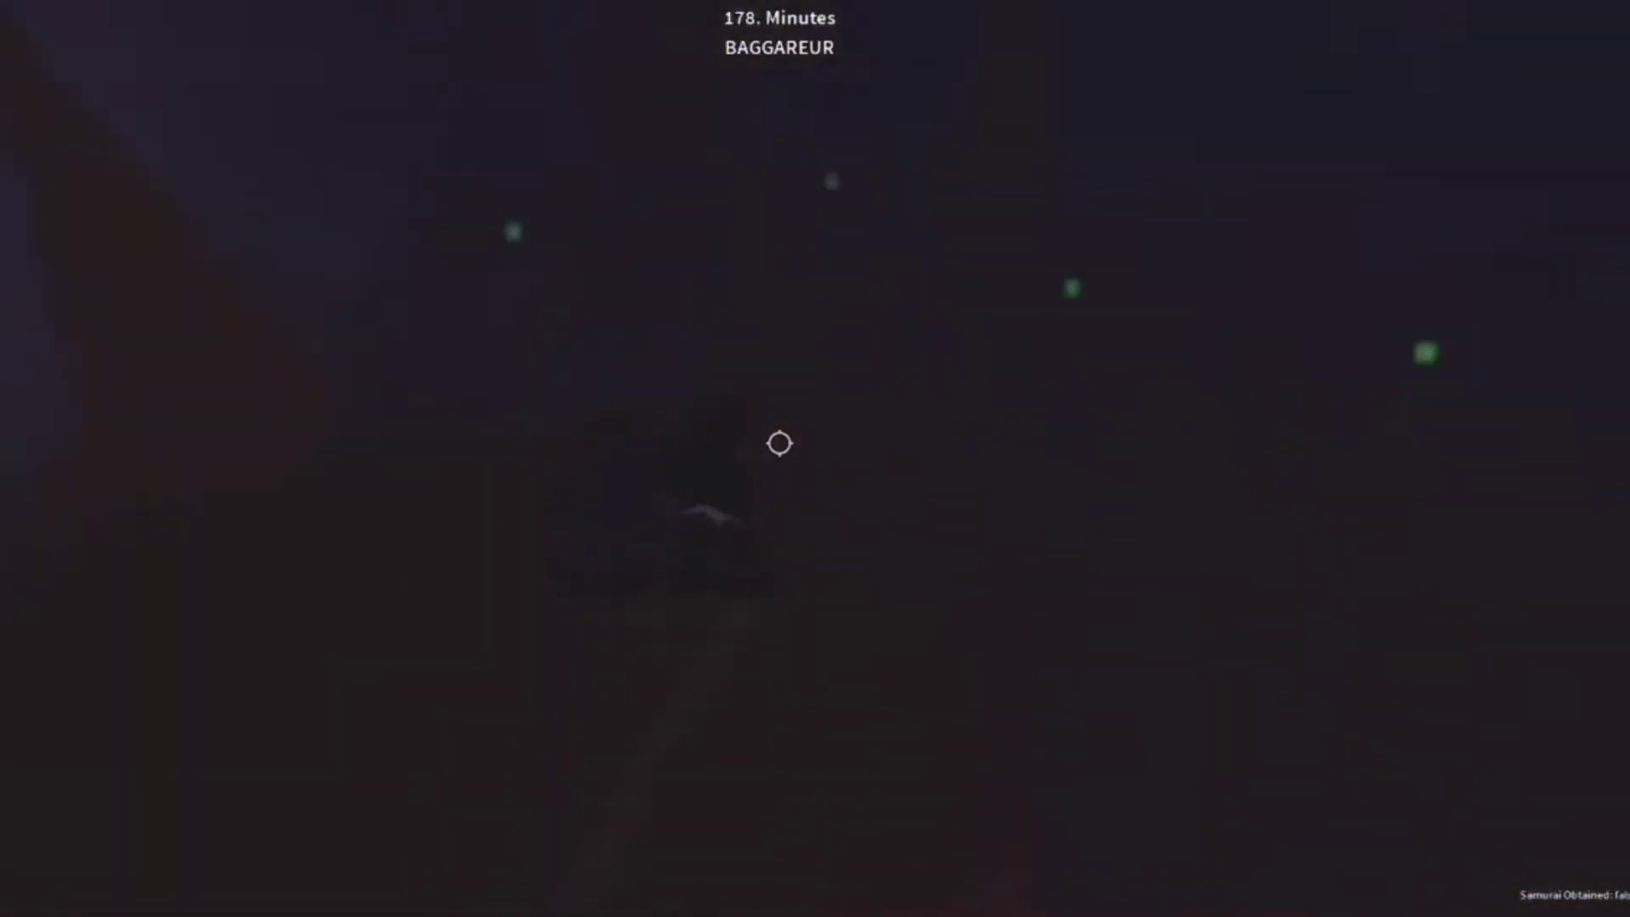
key(w)
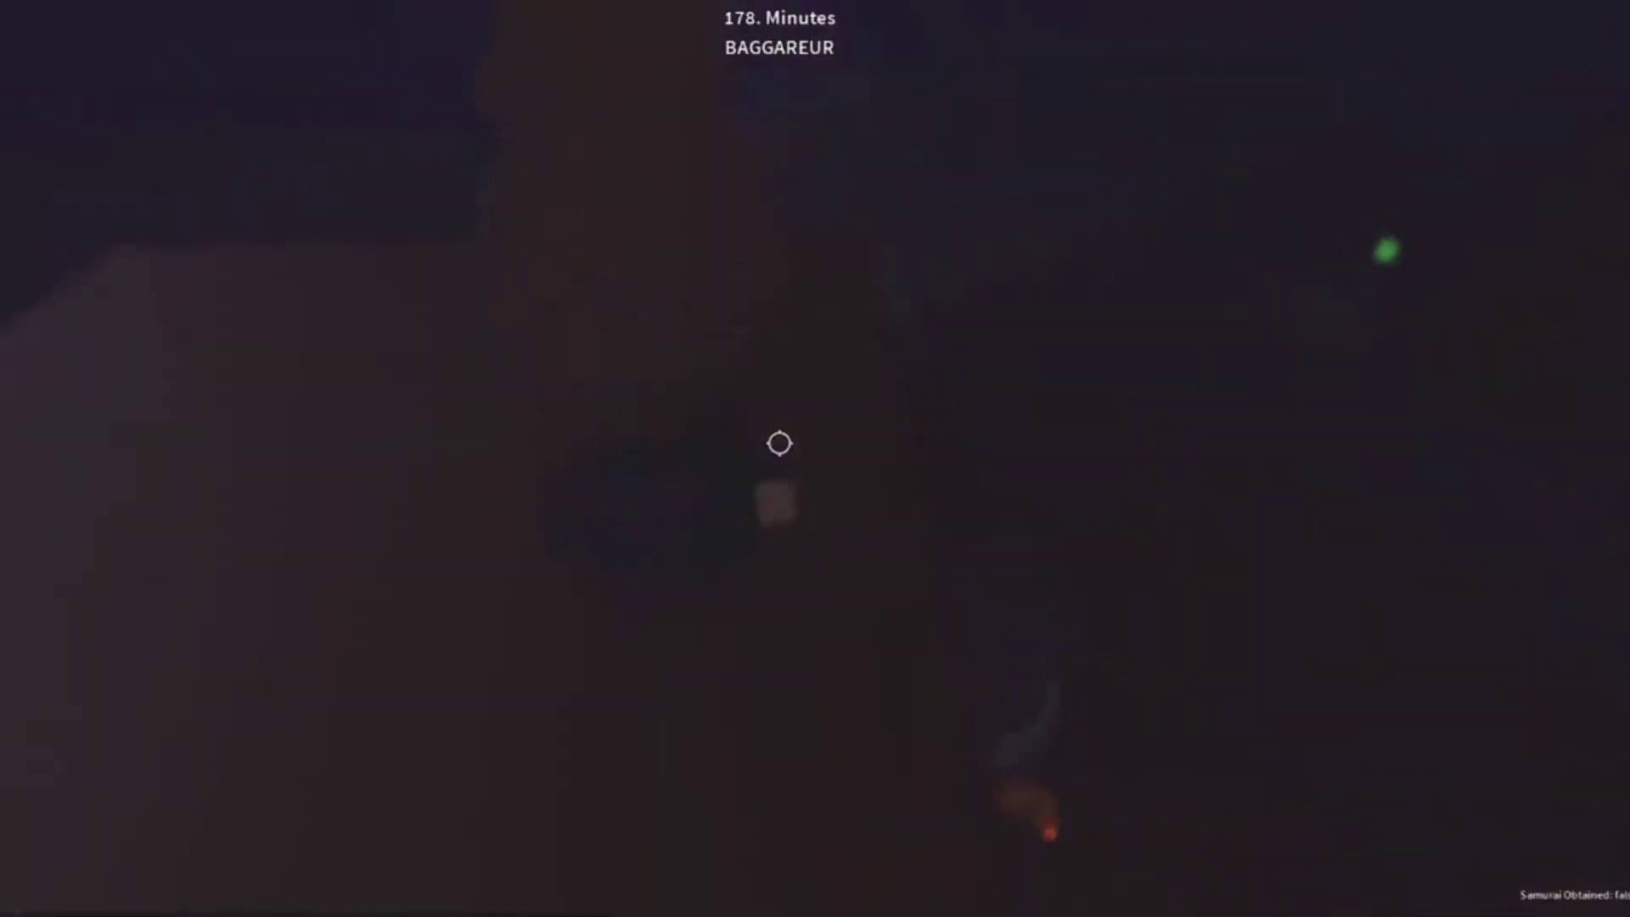
key(w)
key(w)
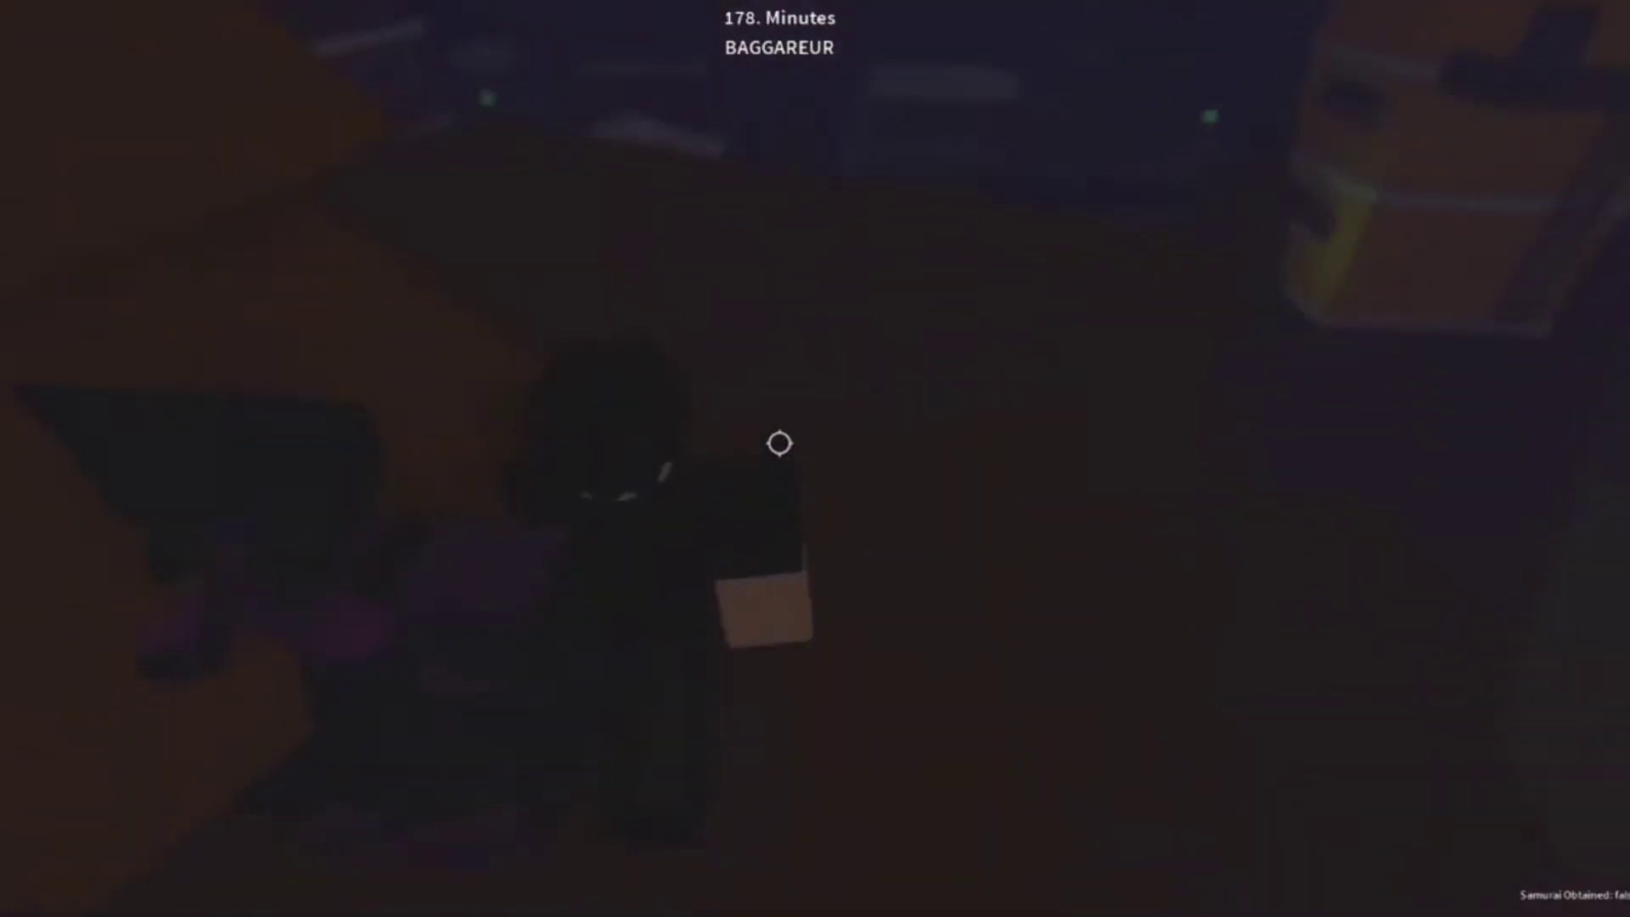
key(w)
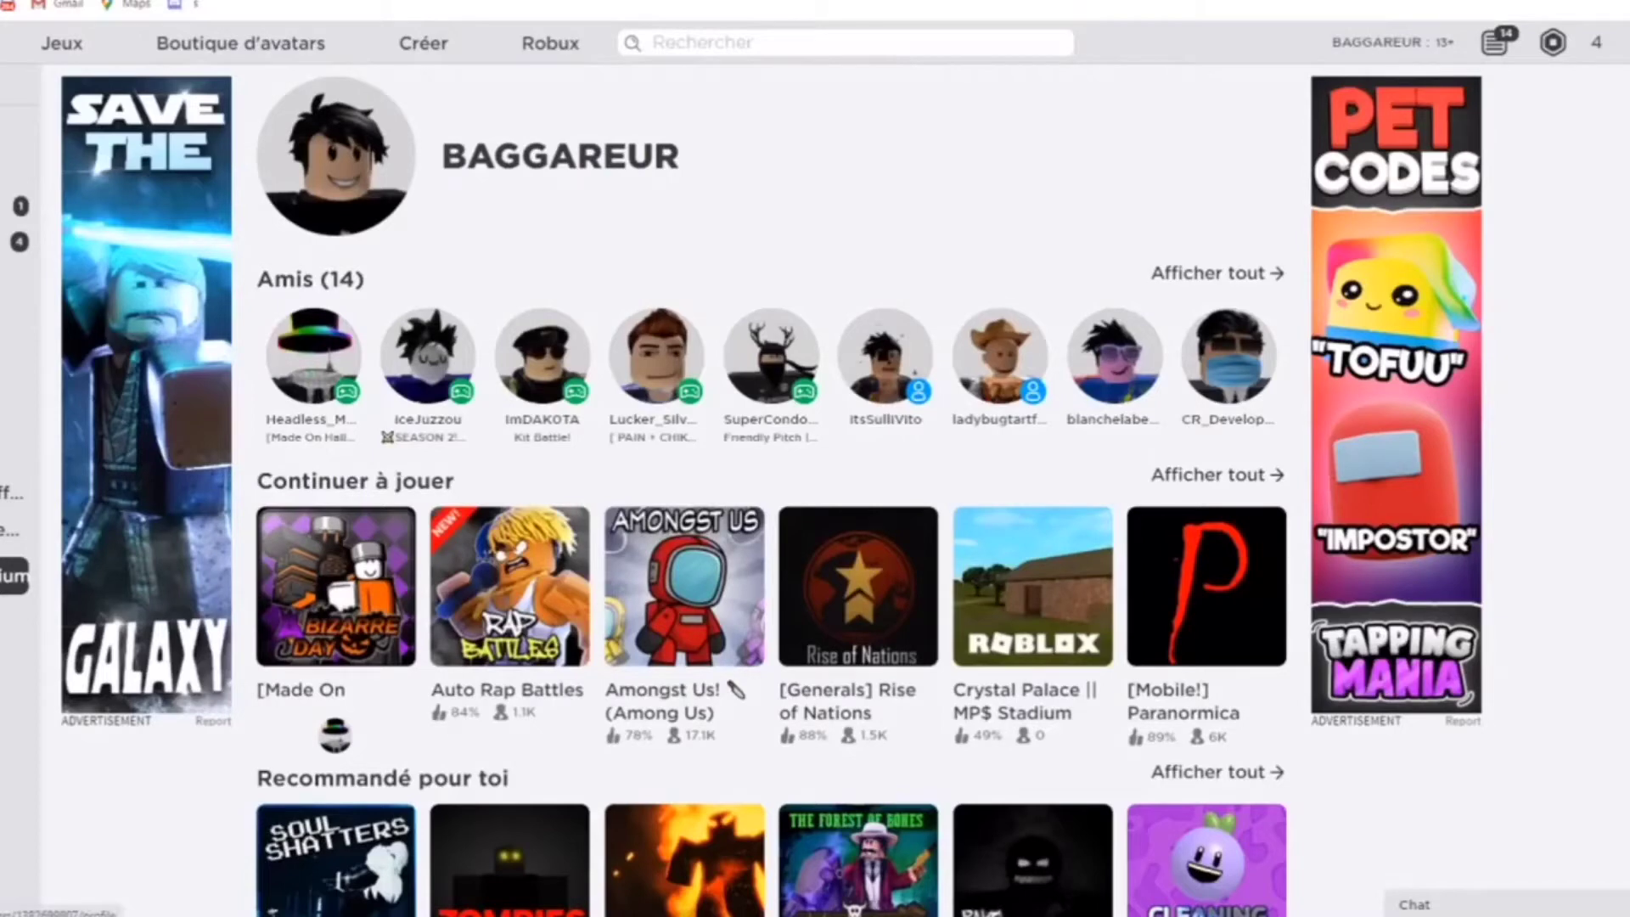
- Start creating a new Roblox game and name it "Development video" in its basic settings
click(422, 43)
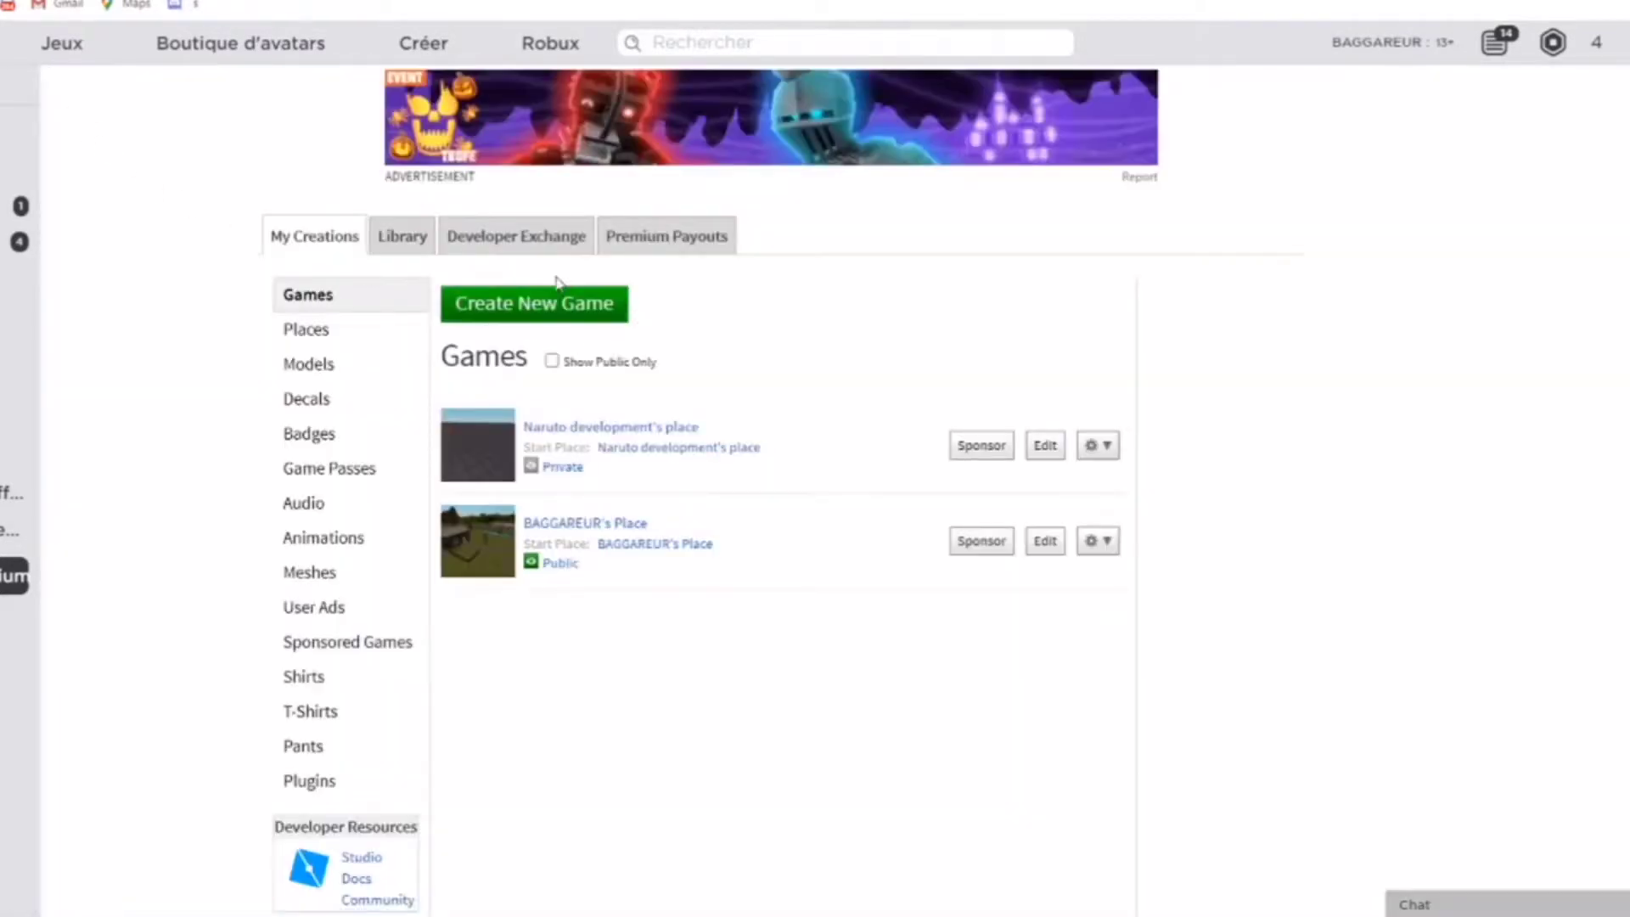
click(617, 308)
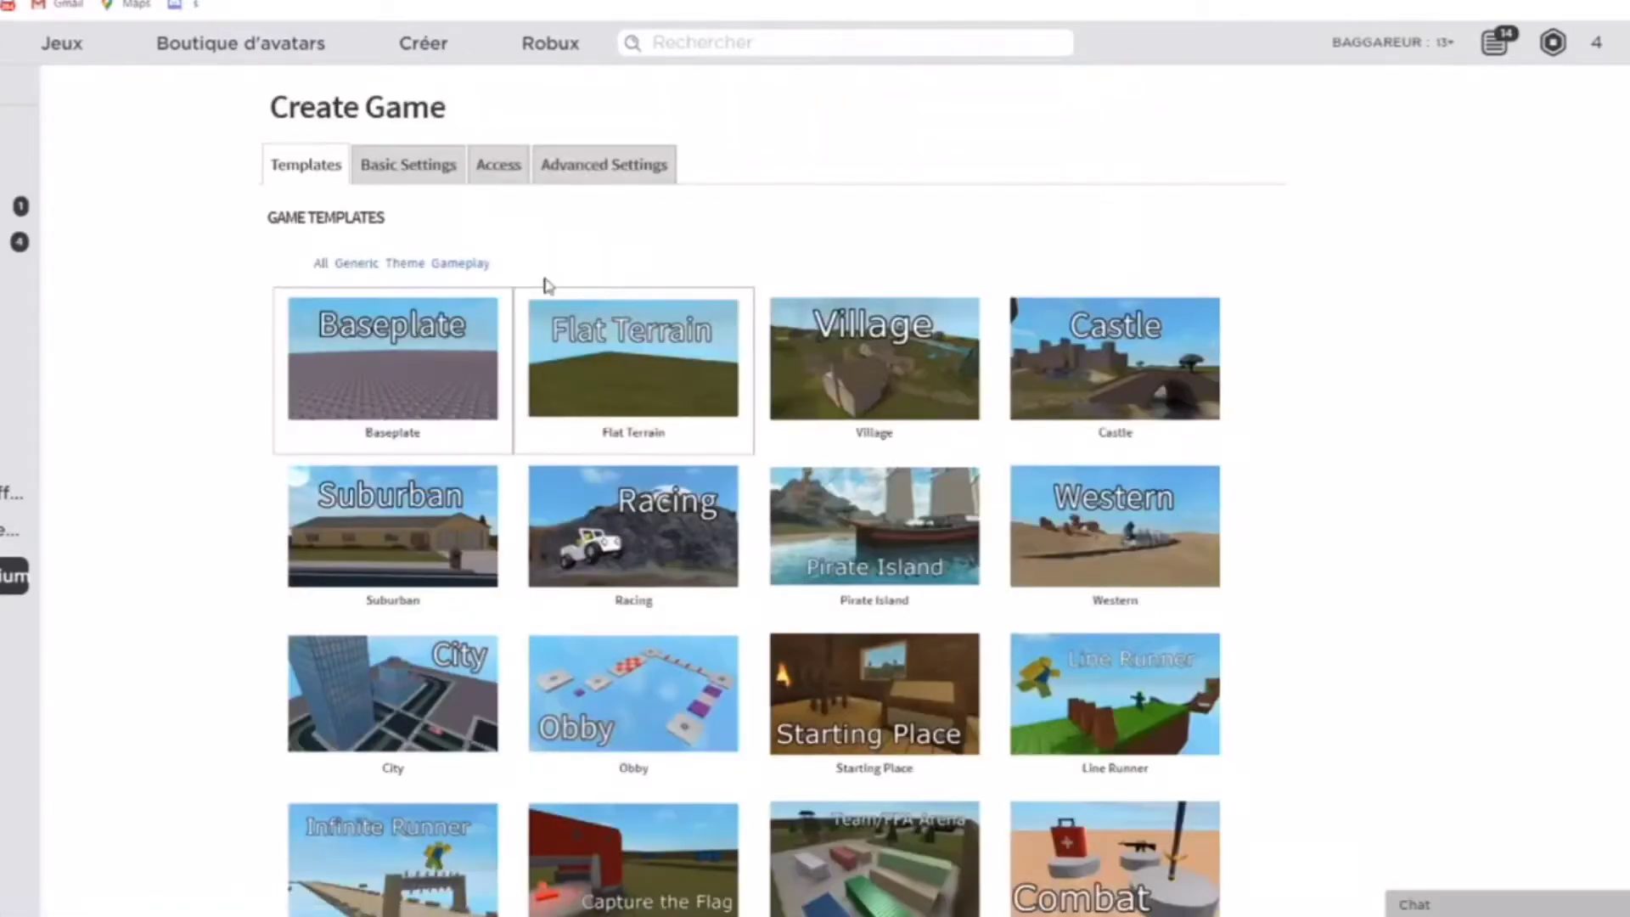
click(381, 174)
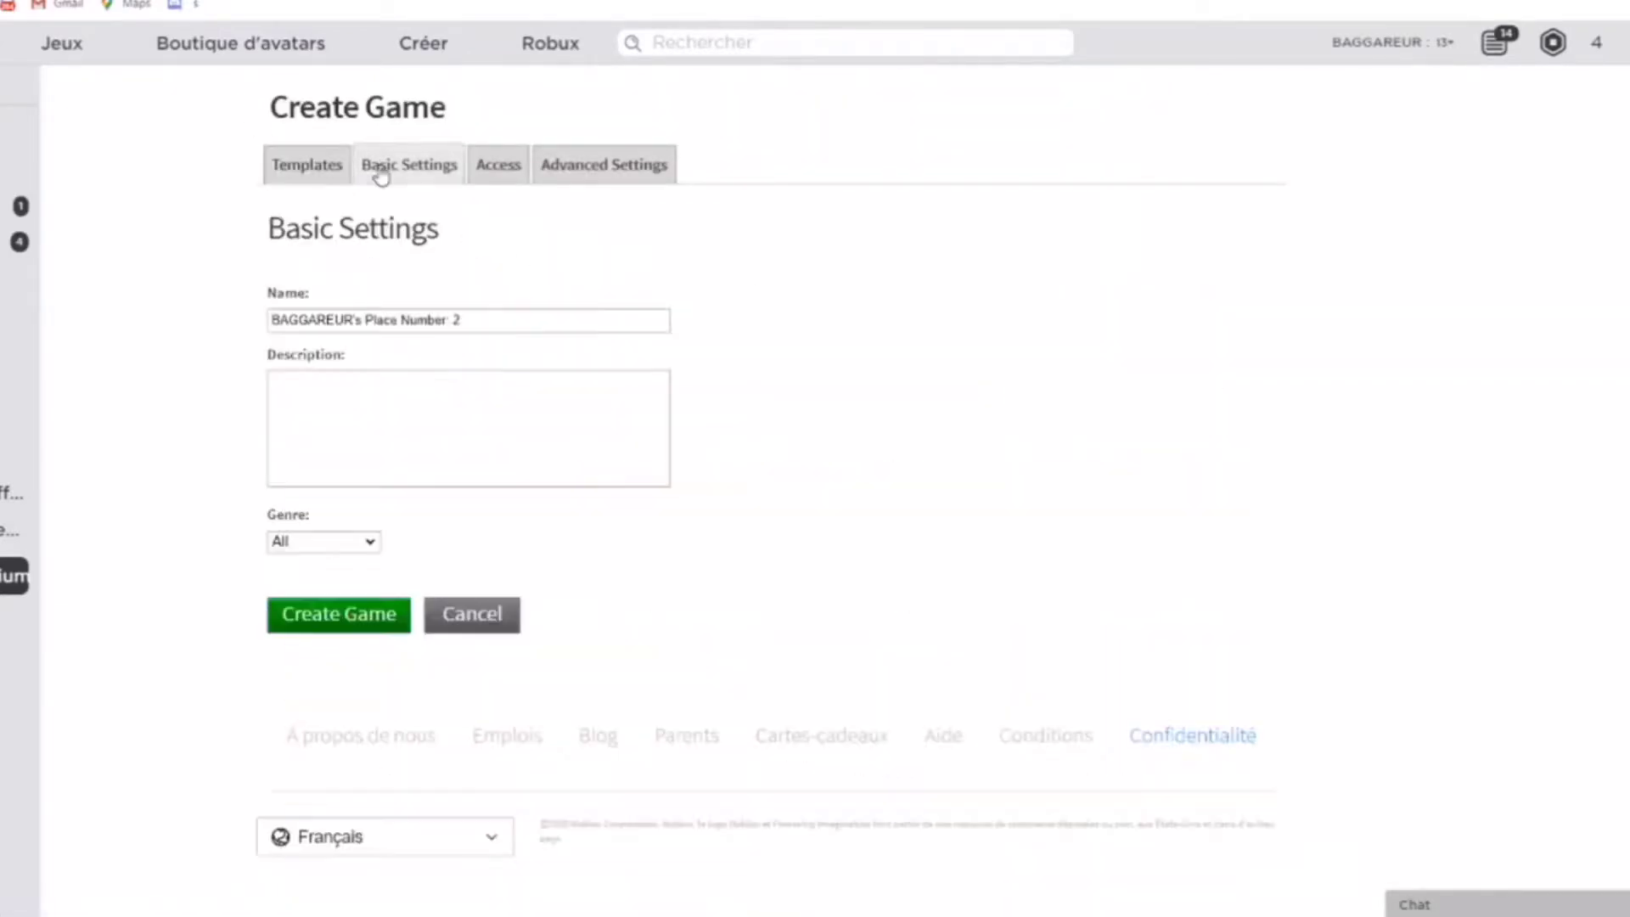
text(SI)
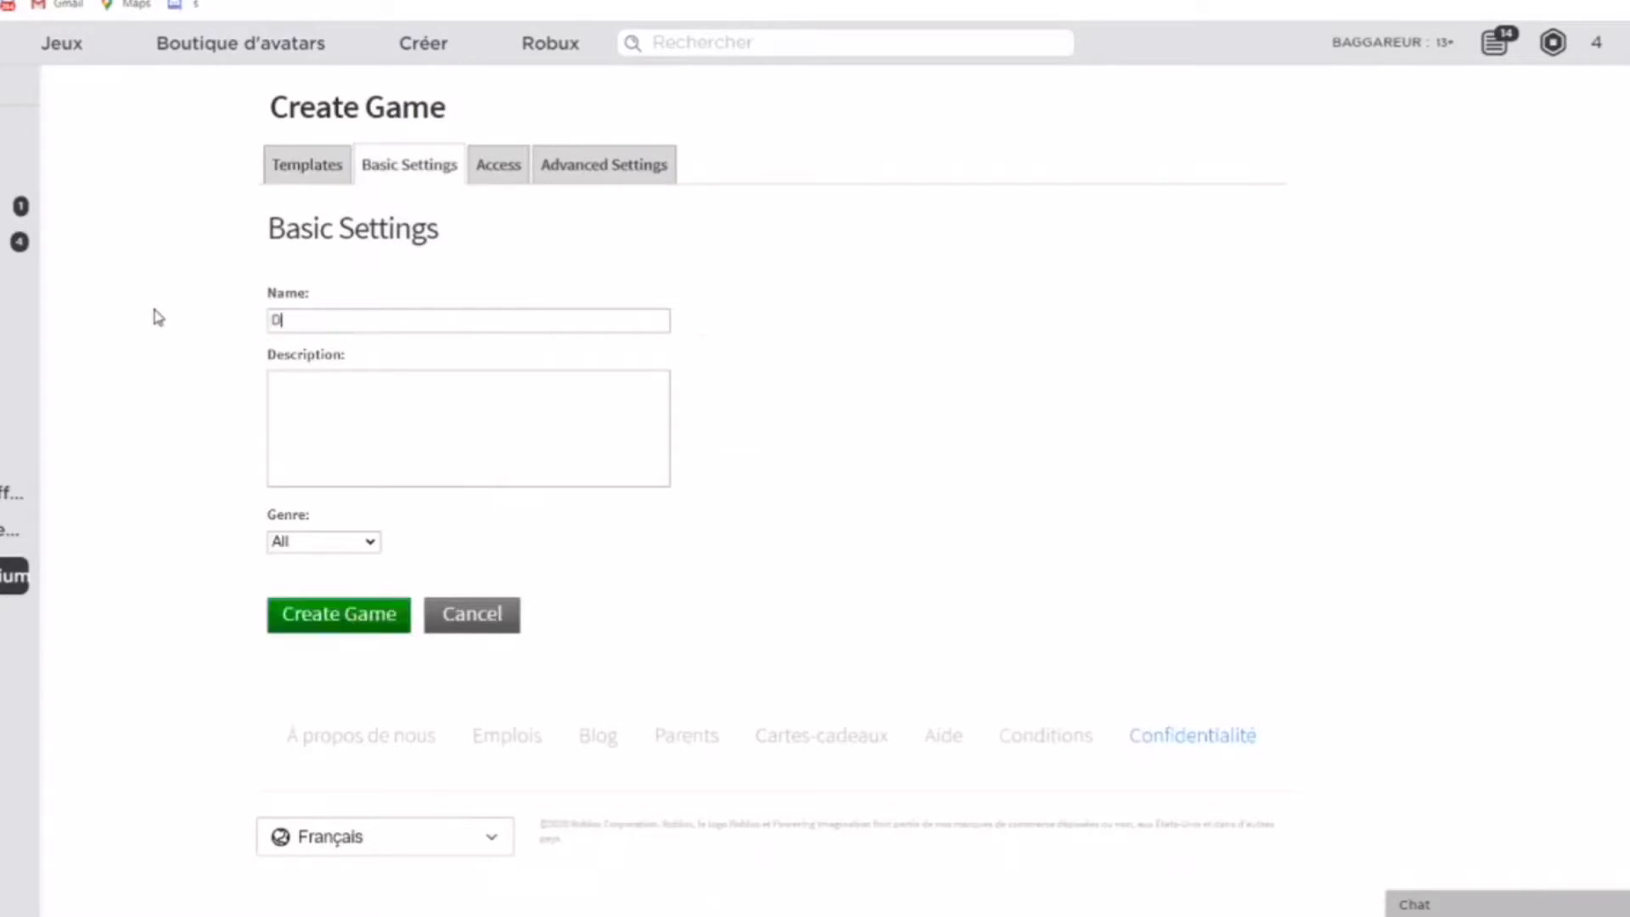
- In the new game's access settings, customize the server fill to reserve 4 slots
click(498, 167)
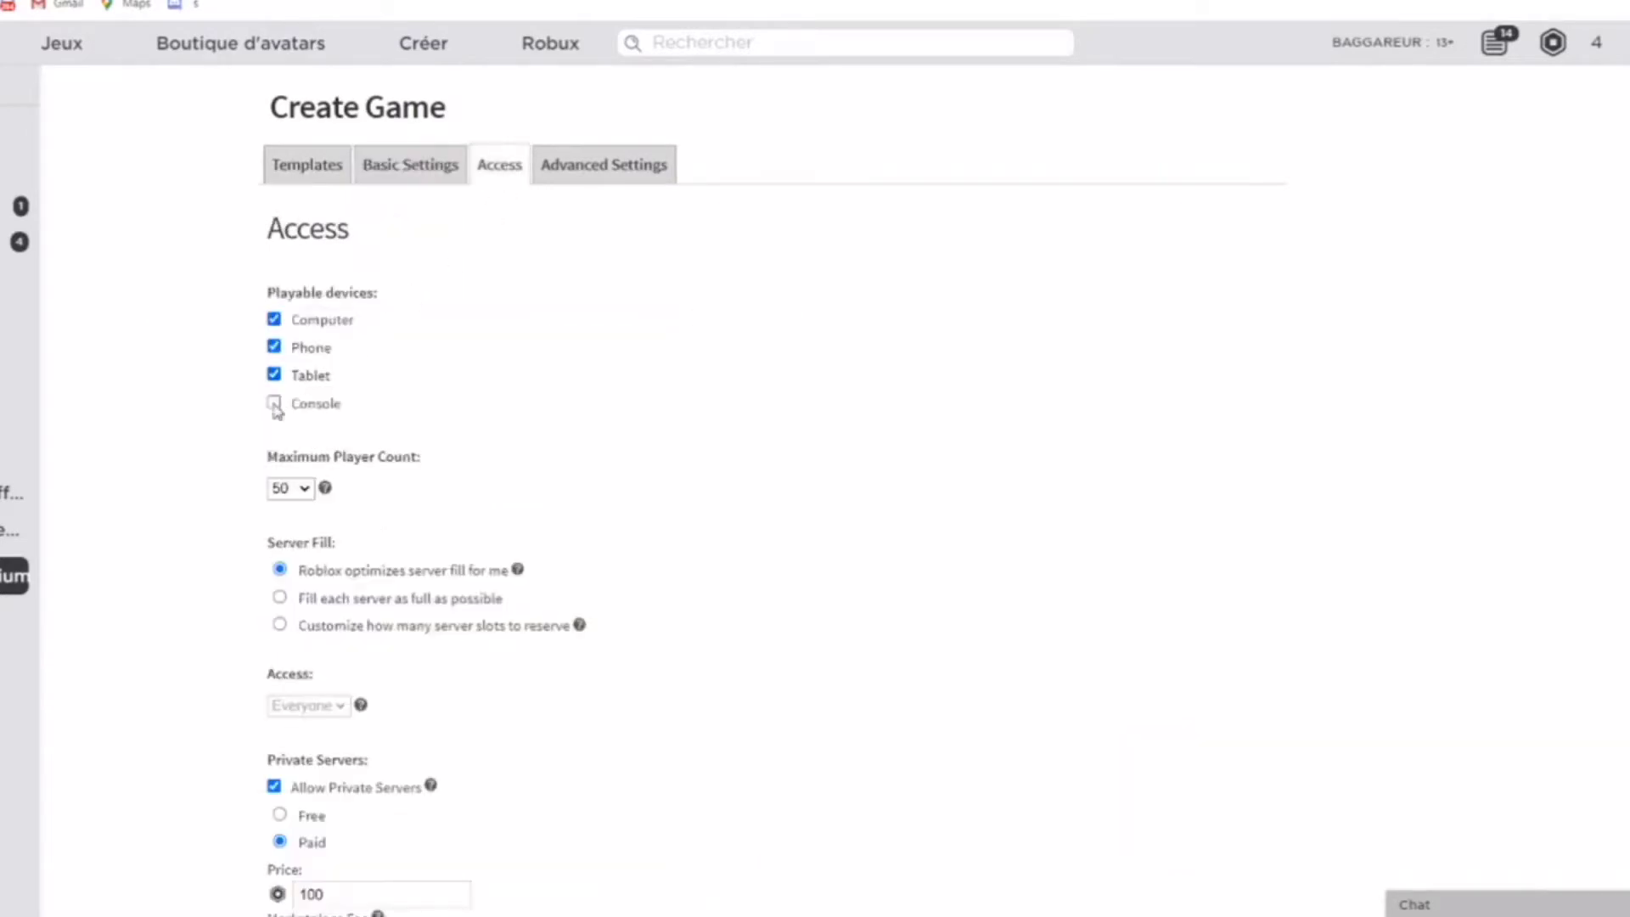
scroll(337, 193, down, 2)
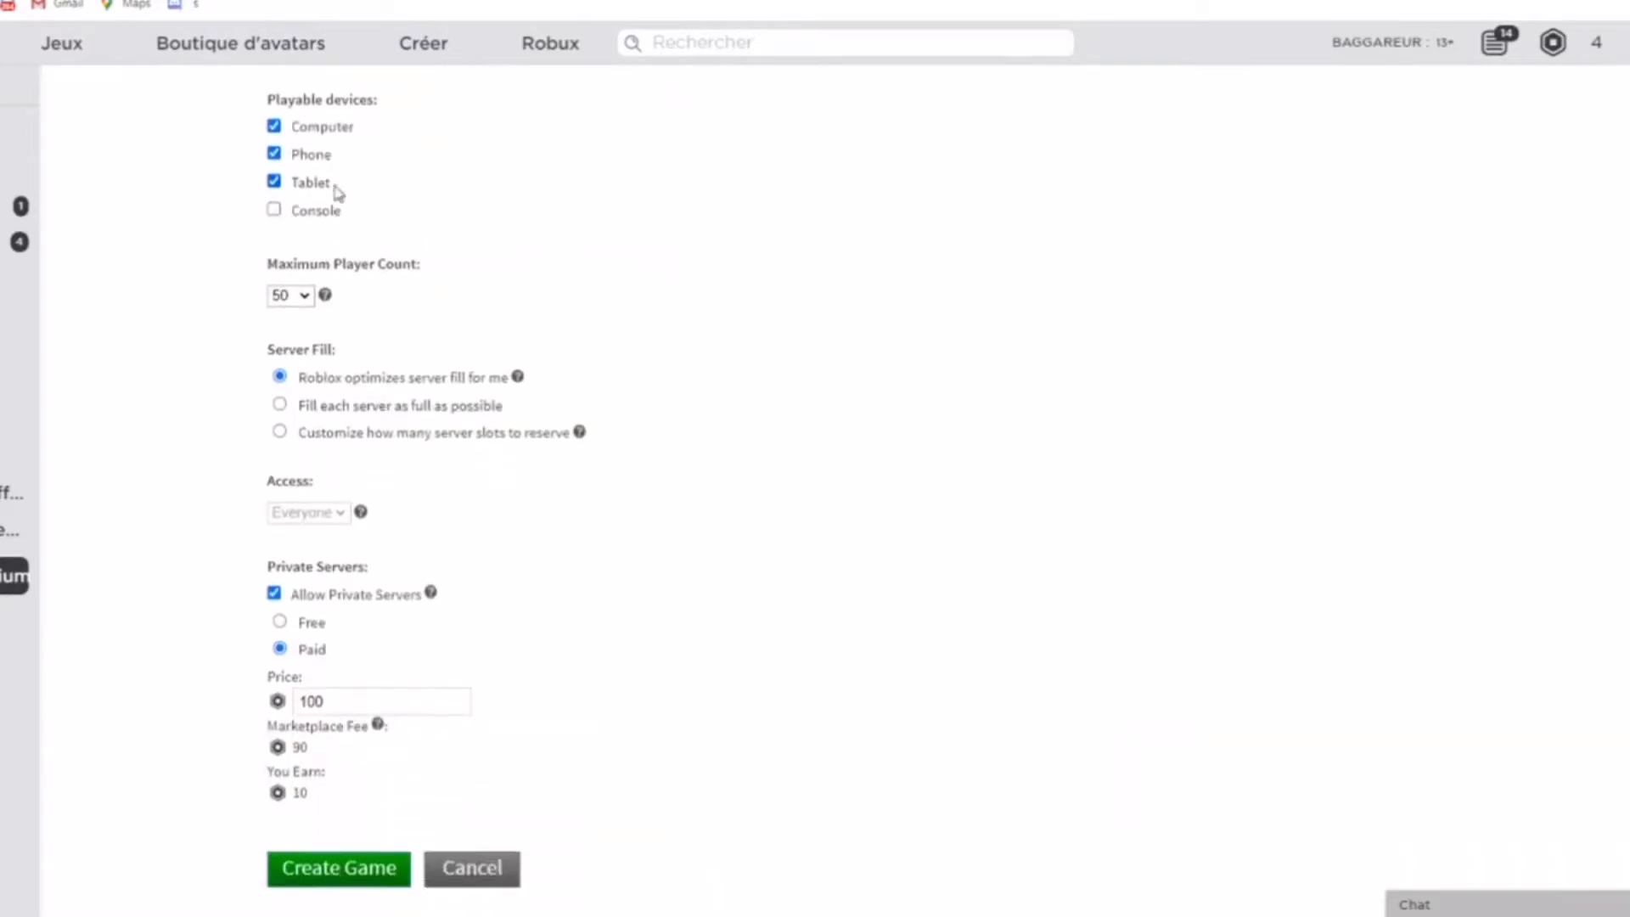
scroll(384, 187, up, 2)
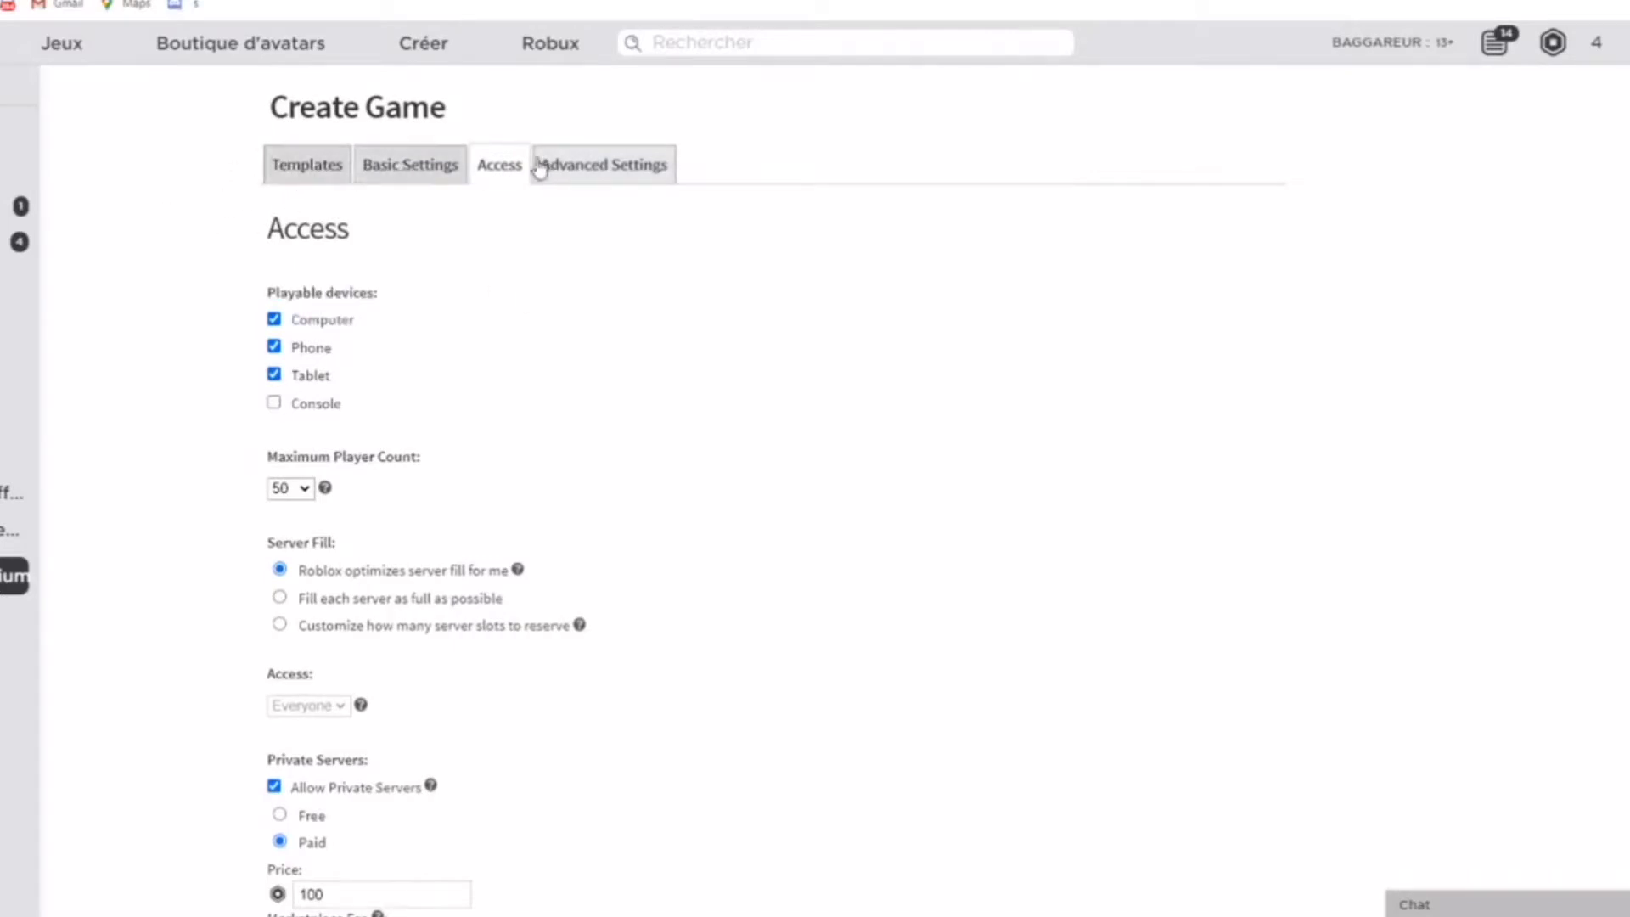
scroll(351, 242, down, 2)
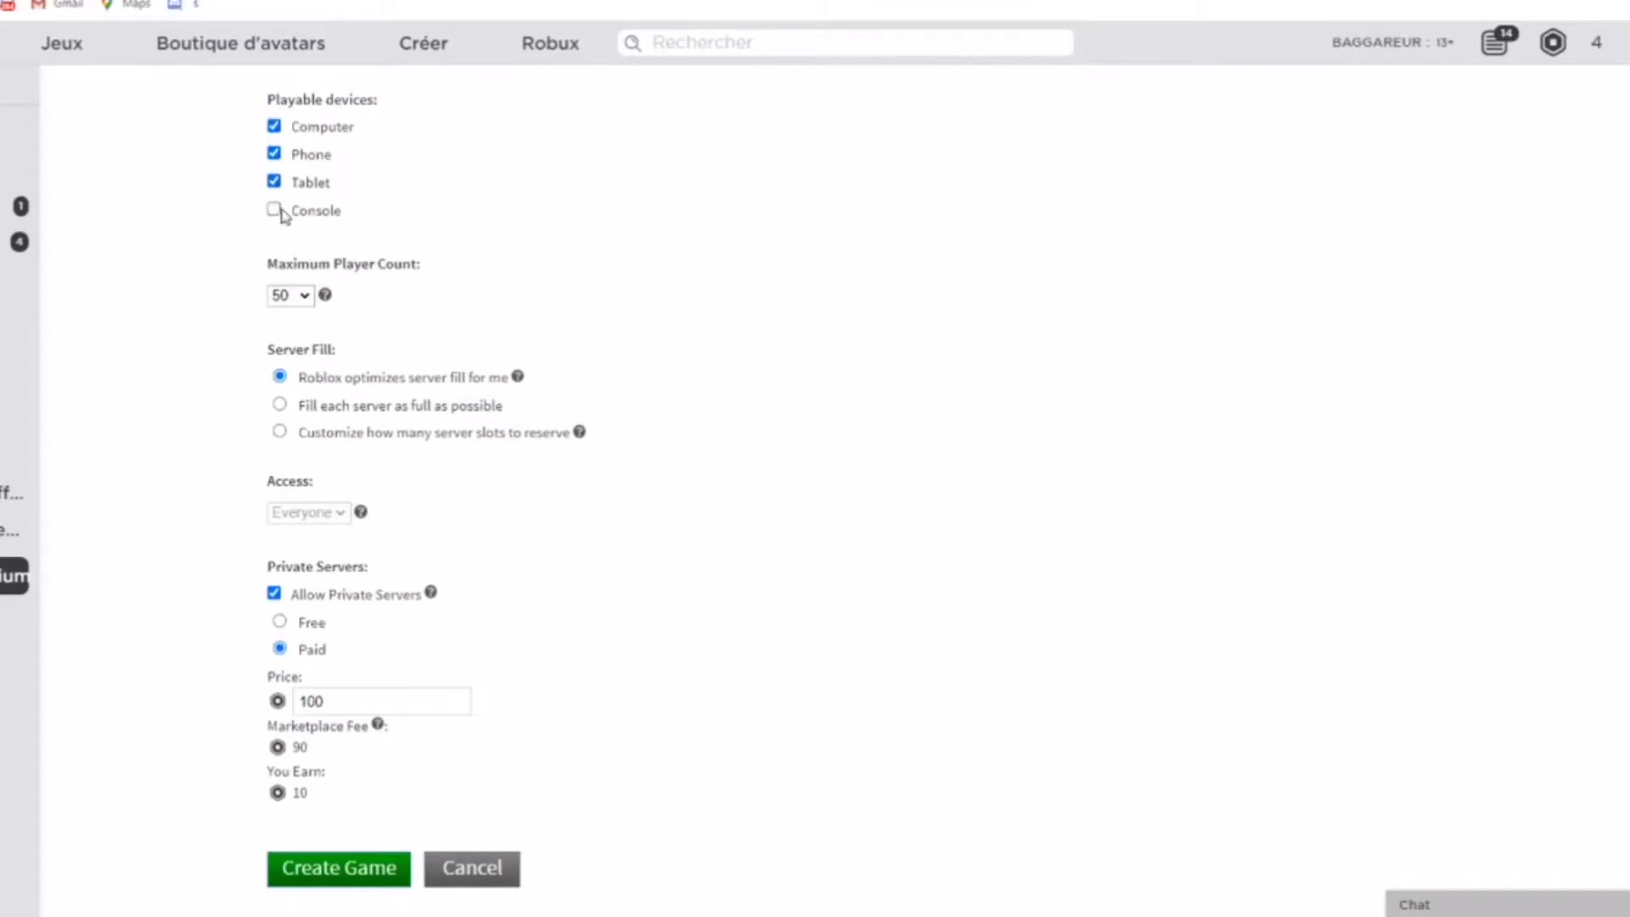
scroll(391, 314, down, 1)
click(307, 200)
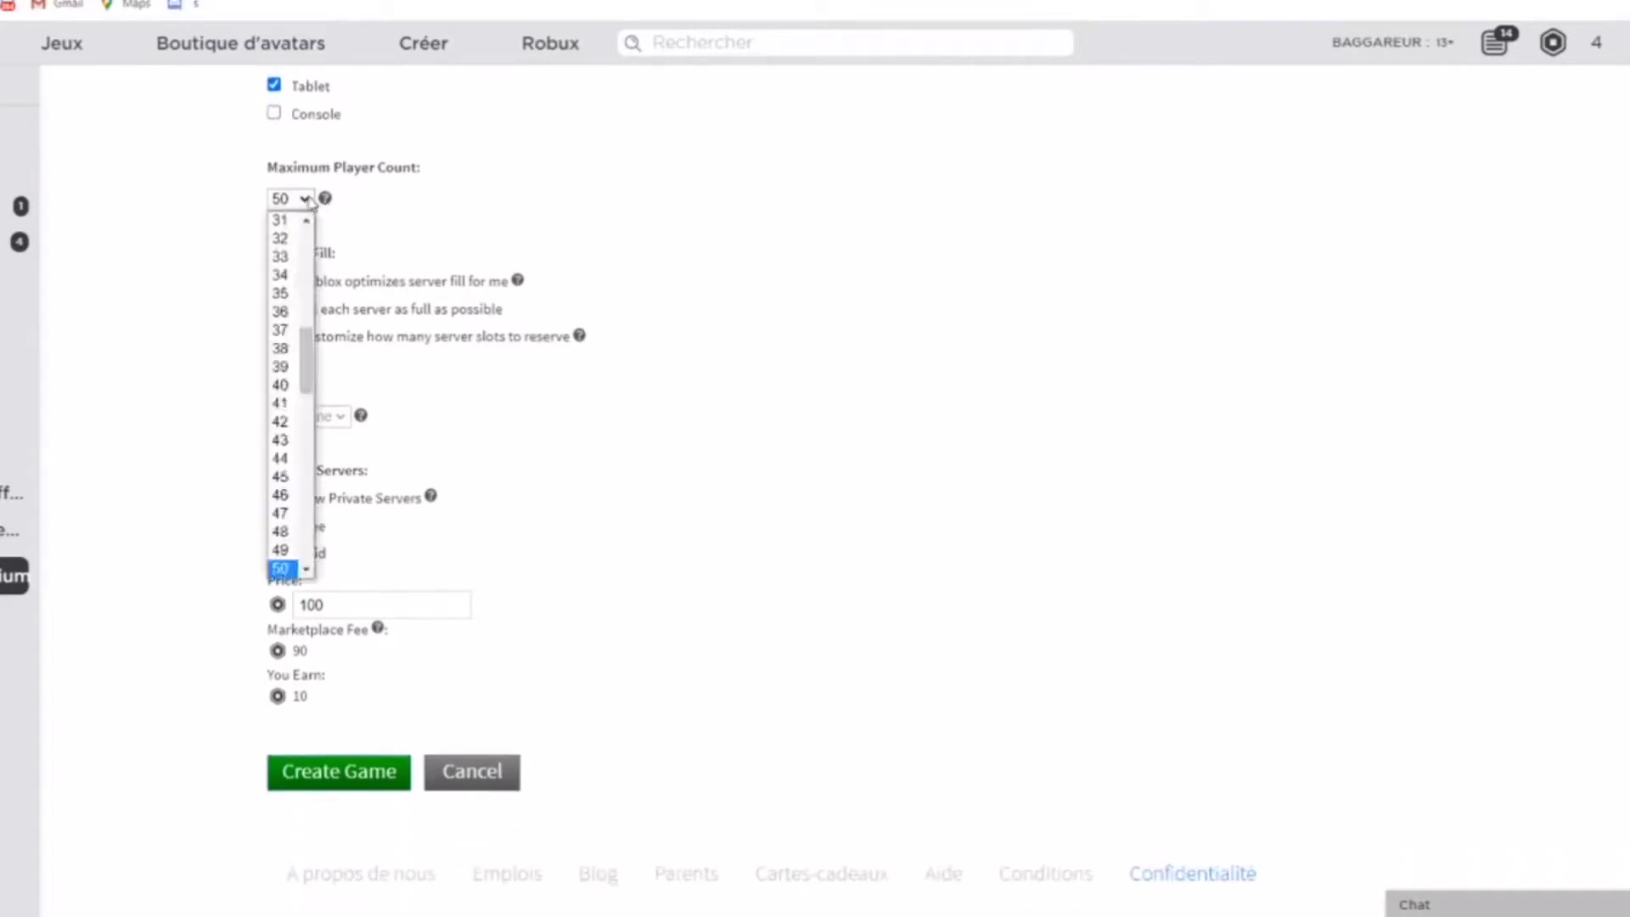
scroll(311, 302, up, 8)
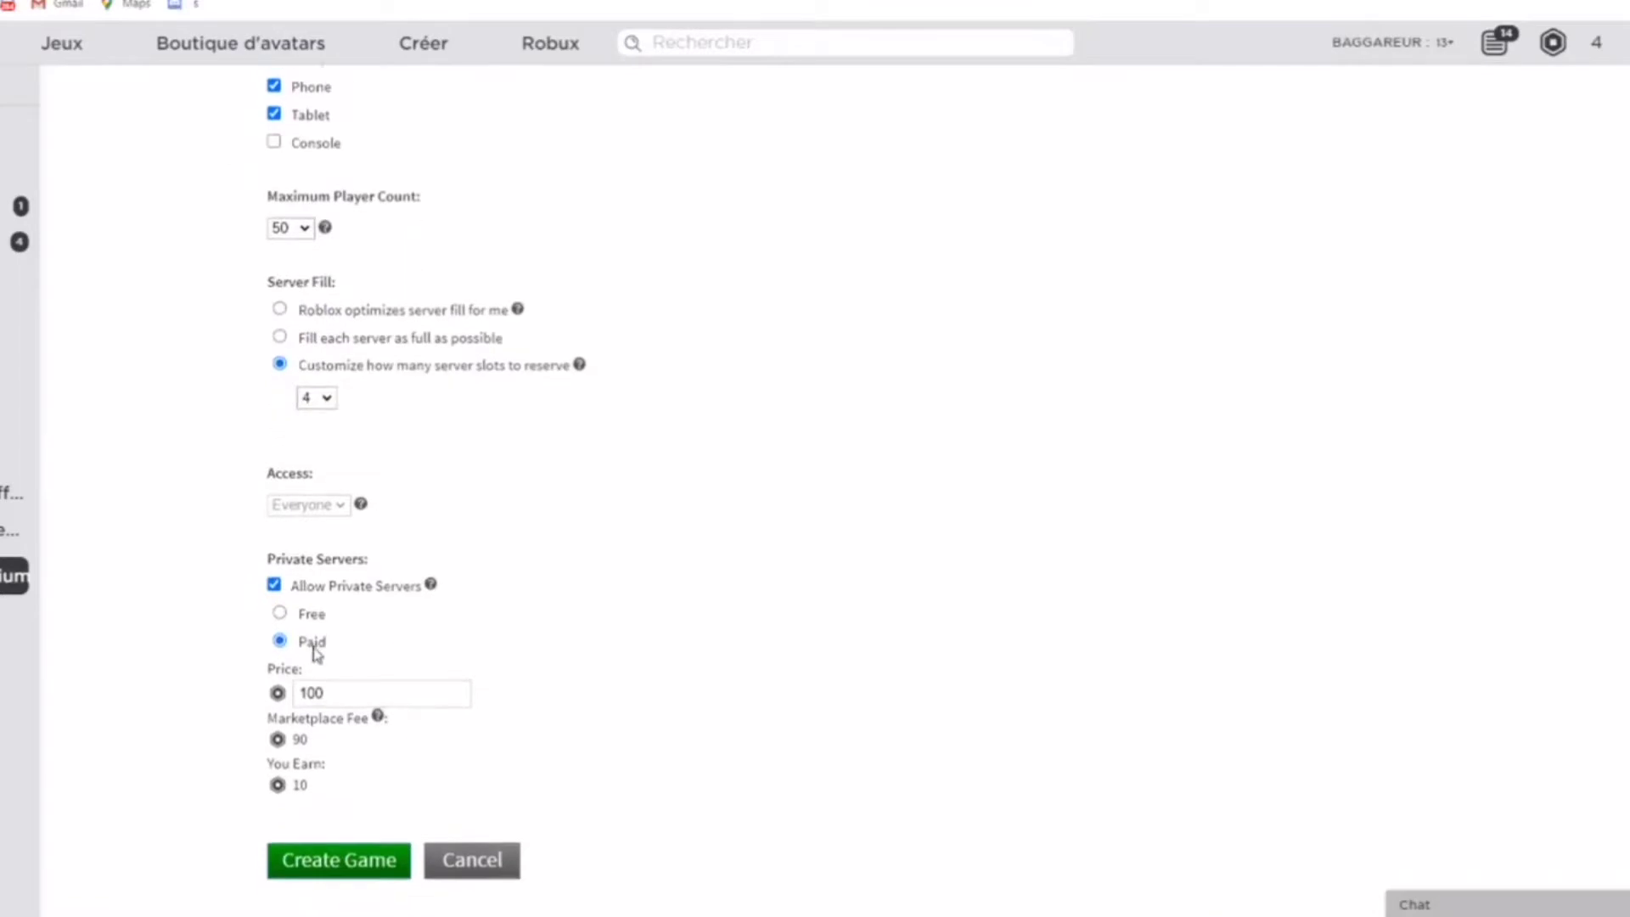
scroll(310, 649, down, 2)
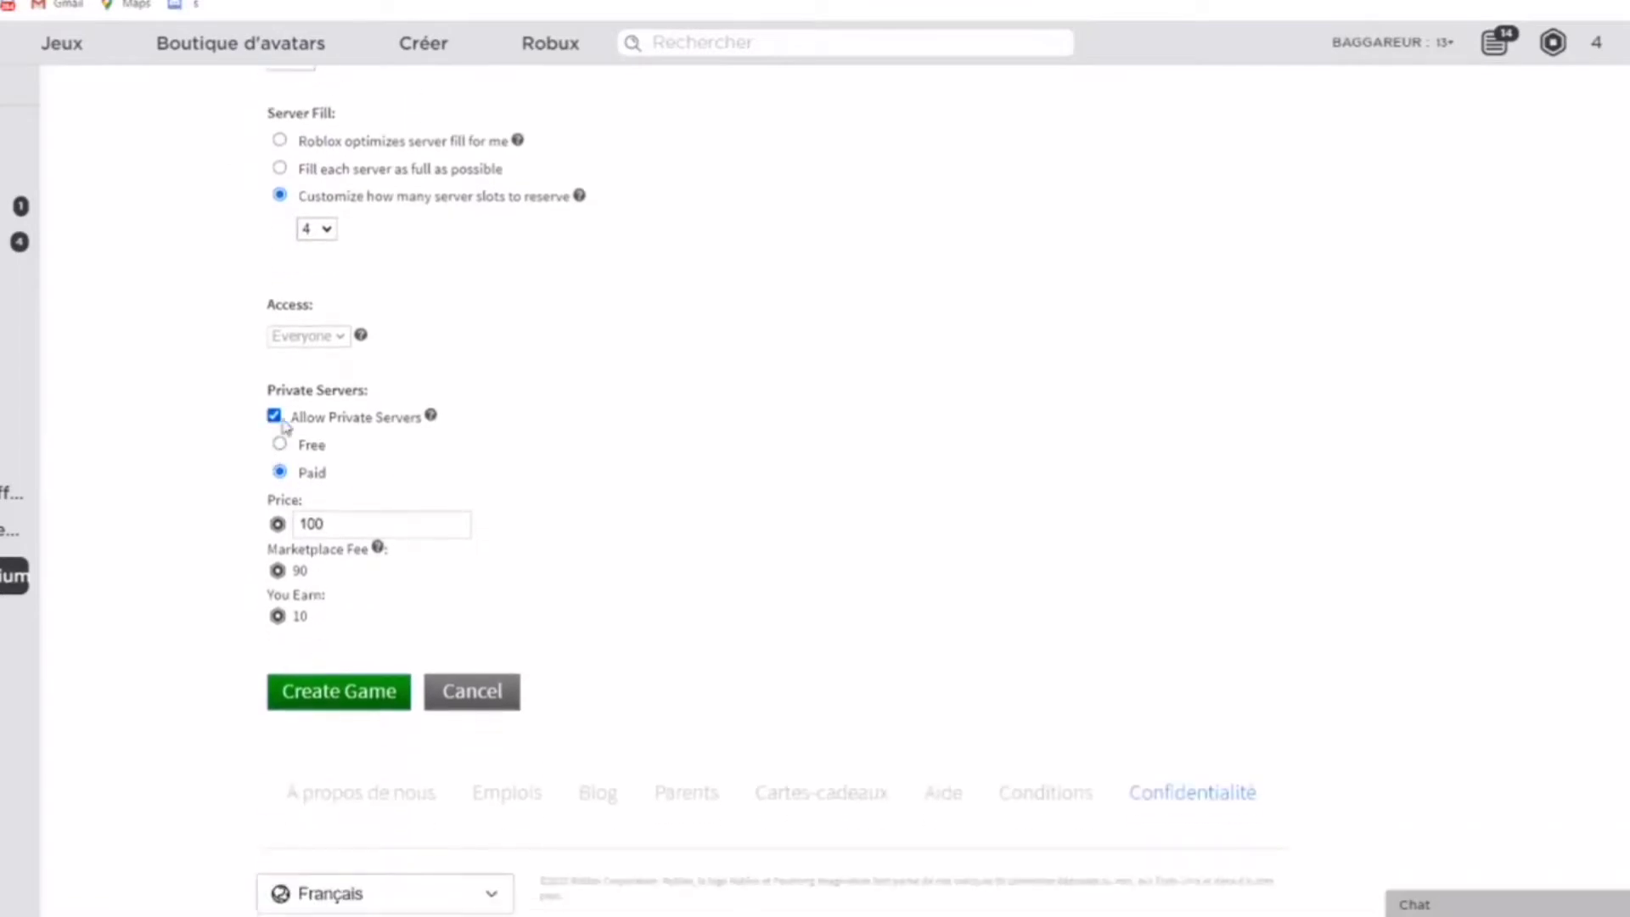
click(275, 417)
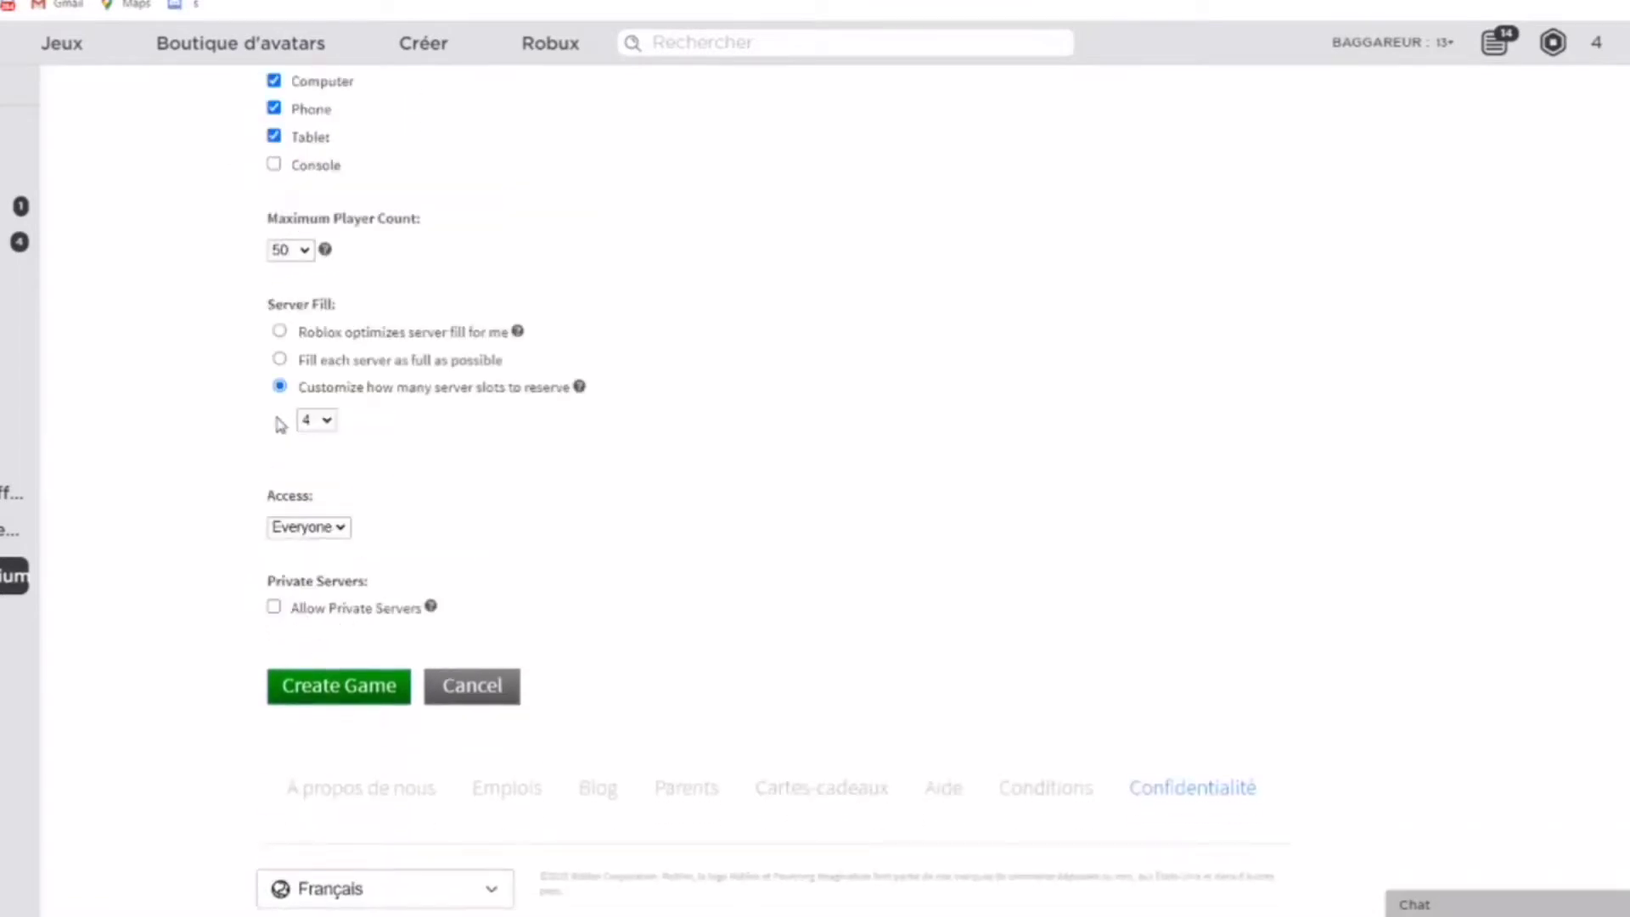
click(274, 608)
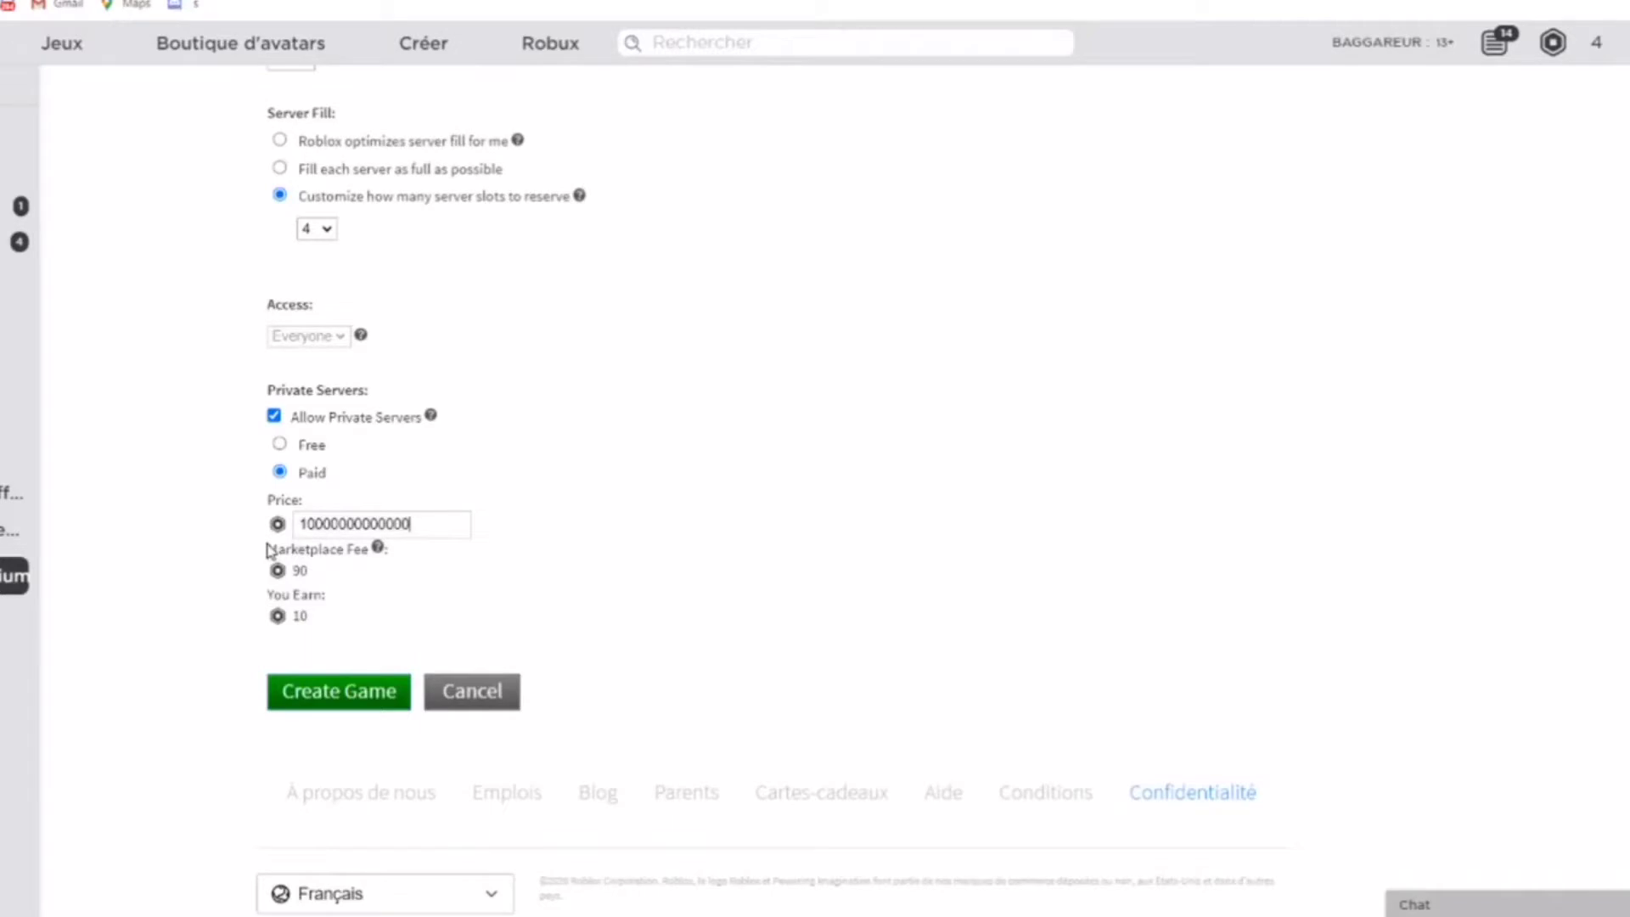
click(352, 693)
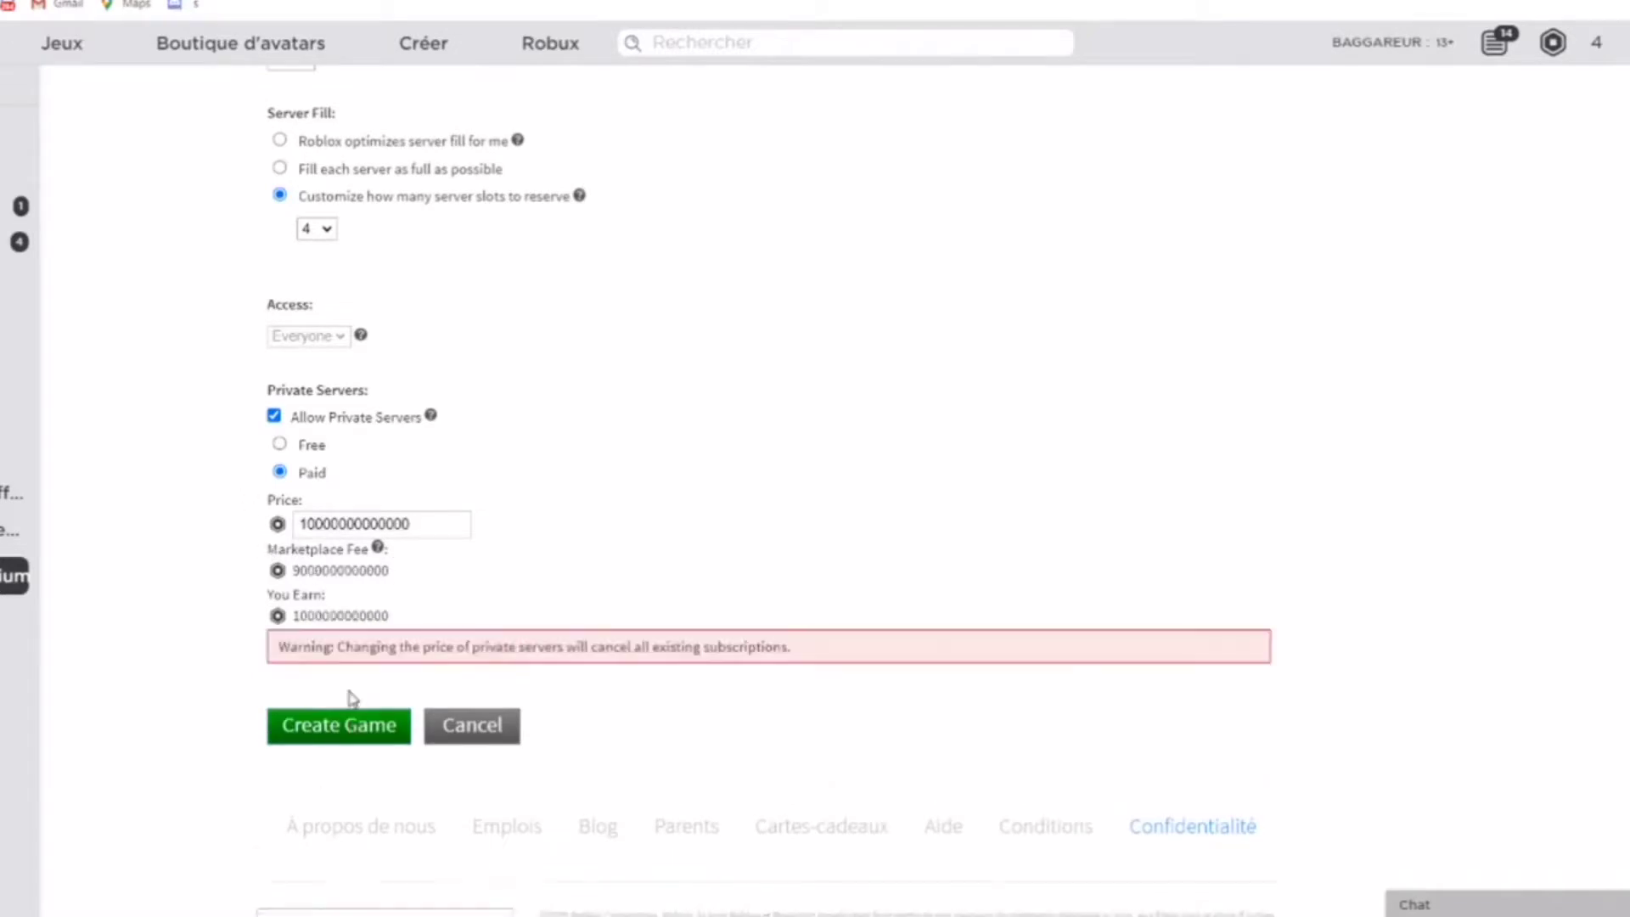
- Open the Development video game for editing in Roblox Studio
drag(939, 482, 1029, 448)
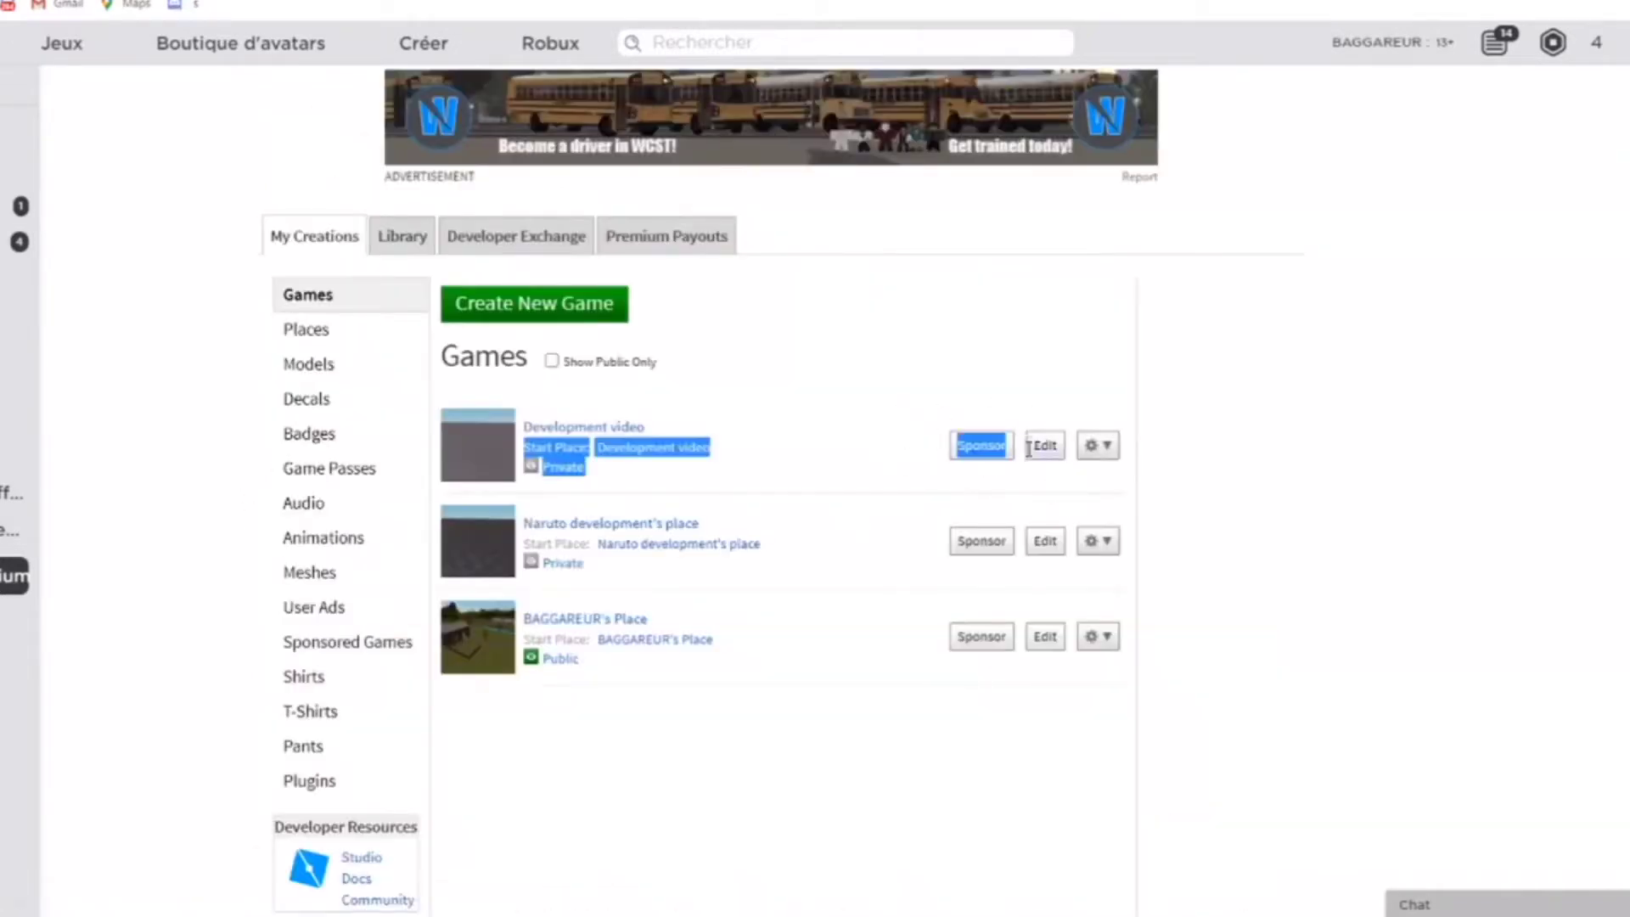
click(885, 422)
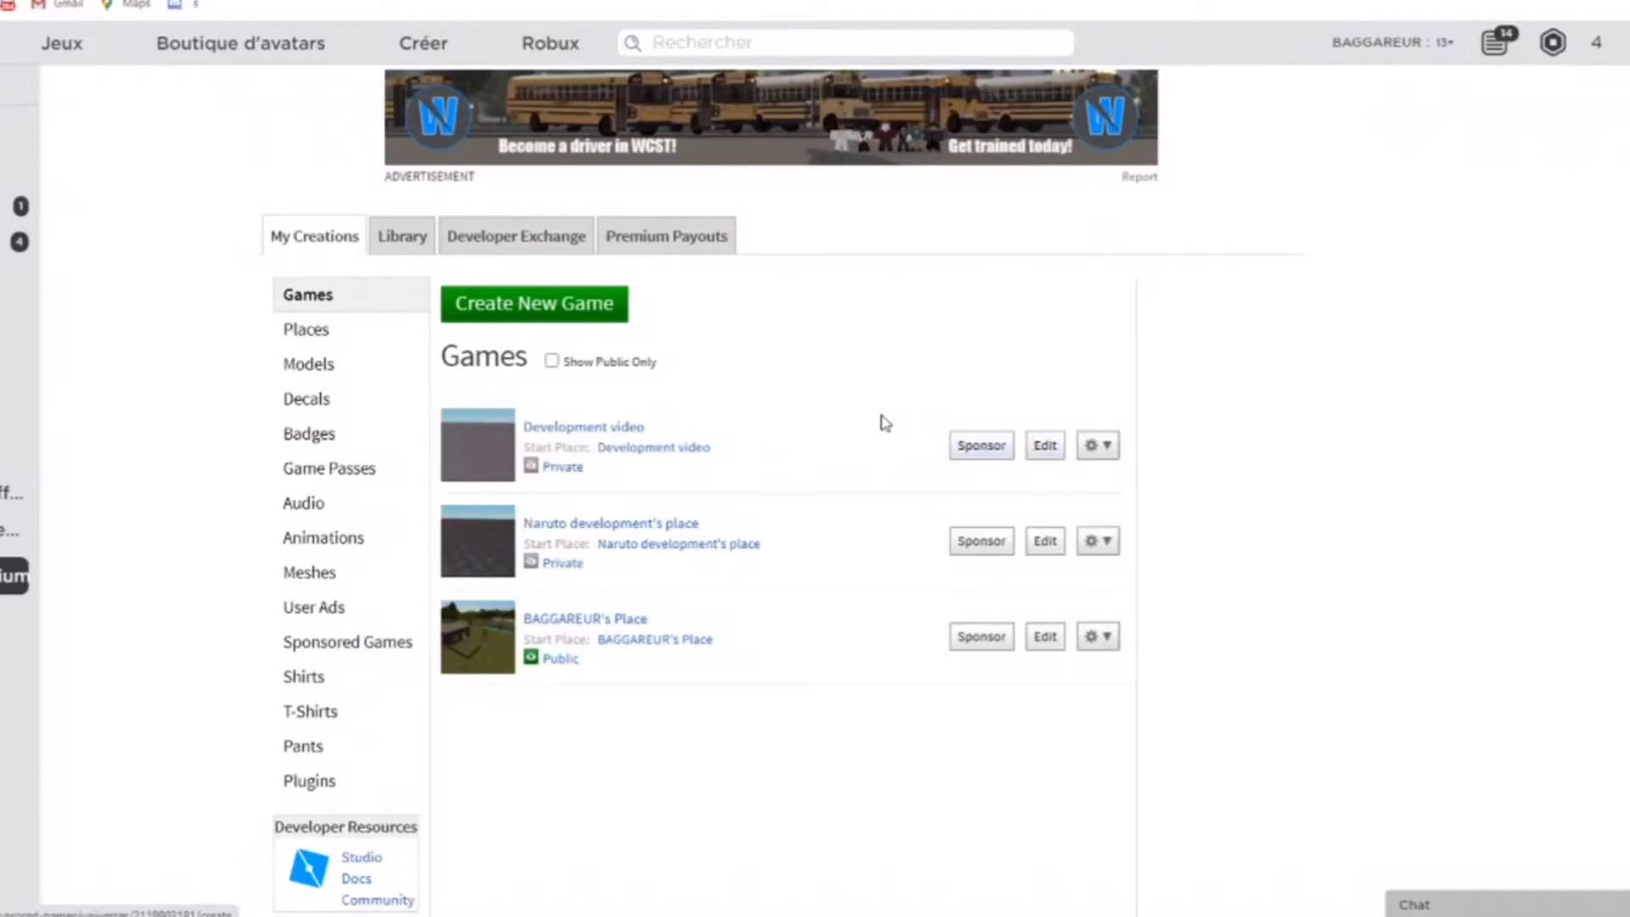
click(1050, 454)
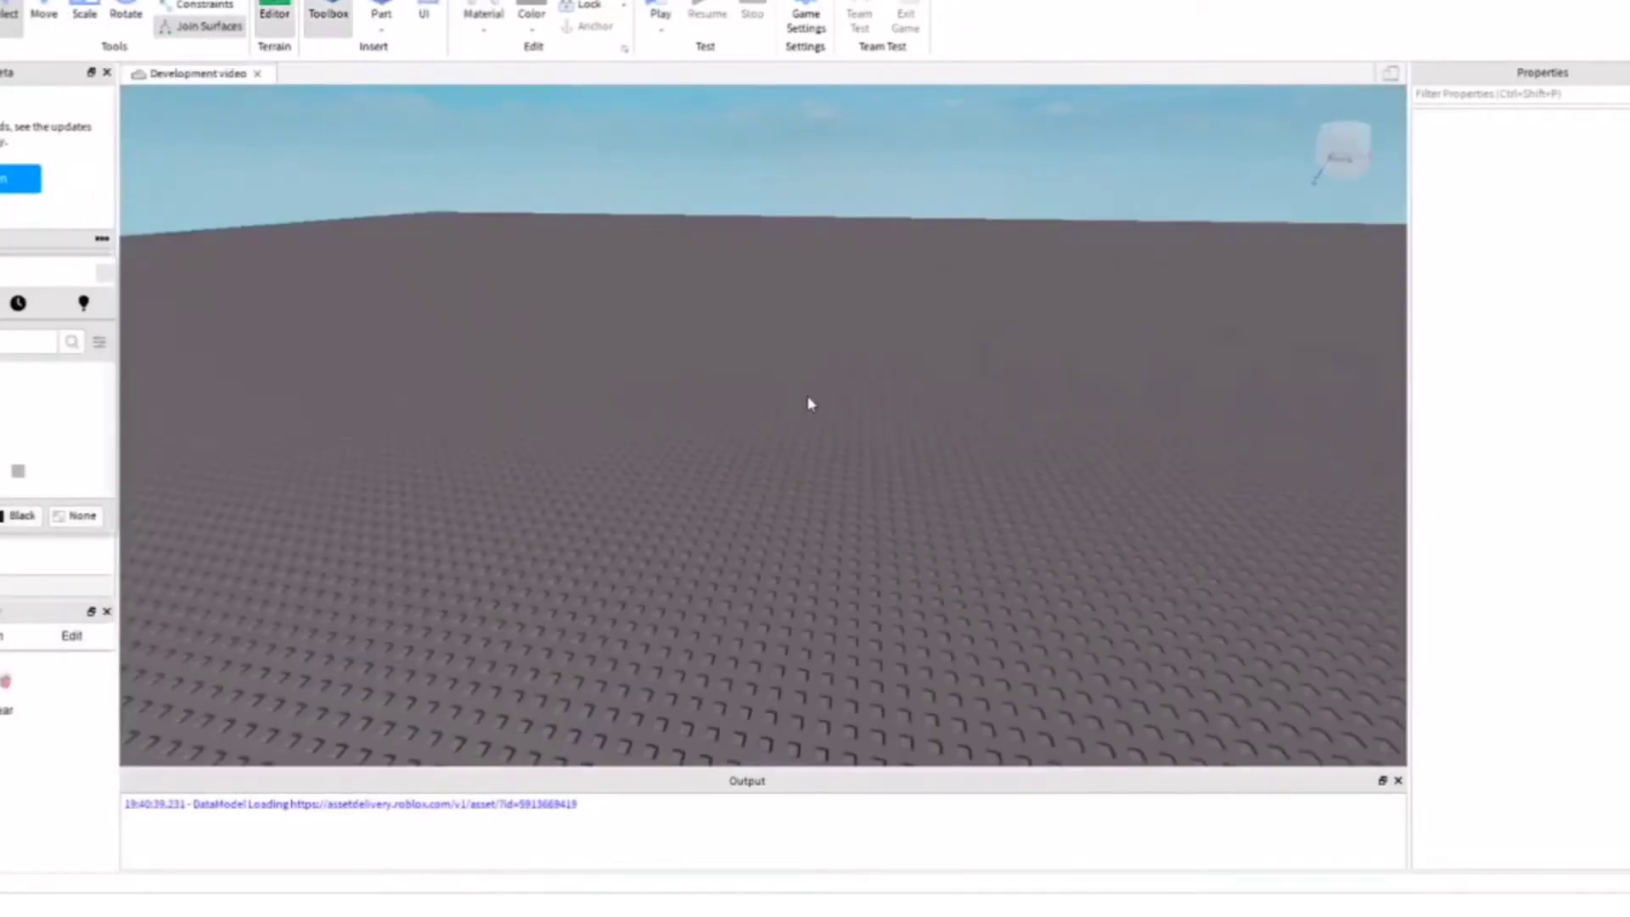
right_drag(608, 429, 587, 322)
key(w)
key(a)
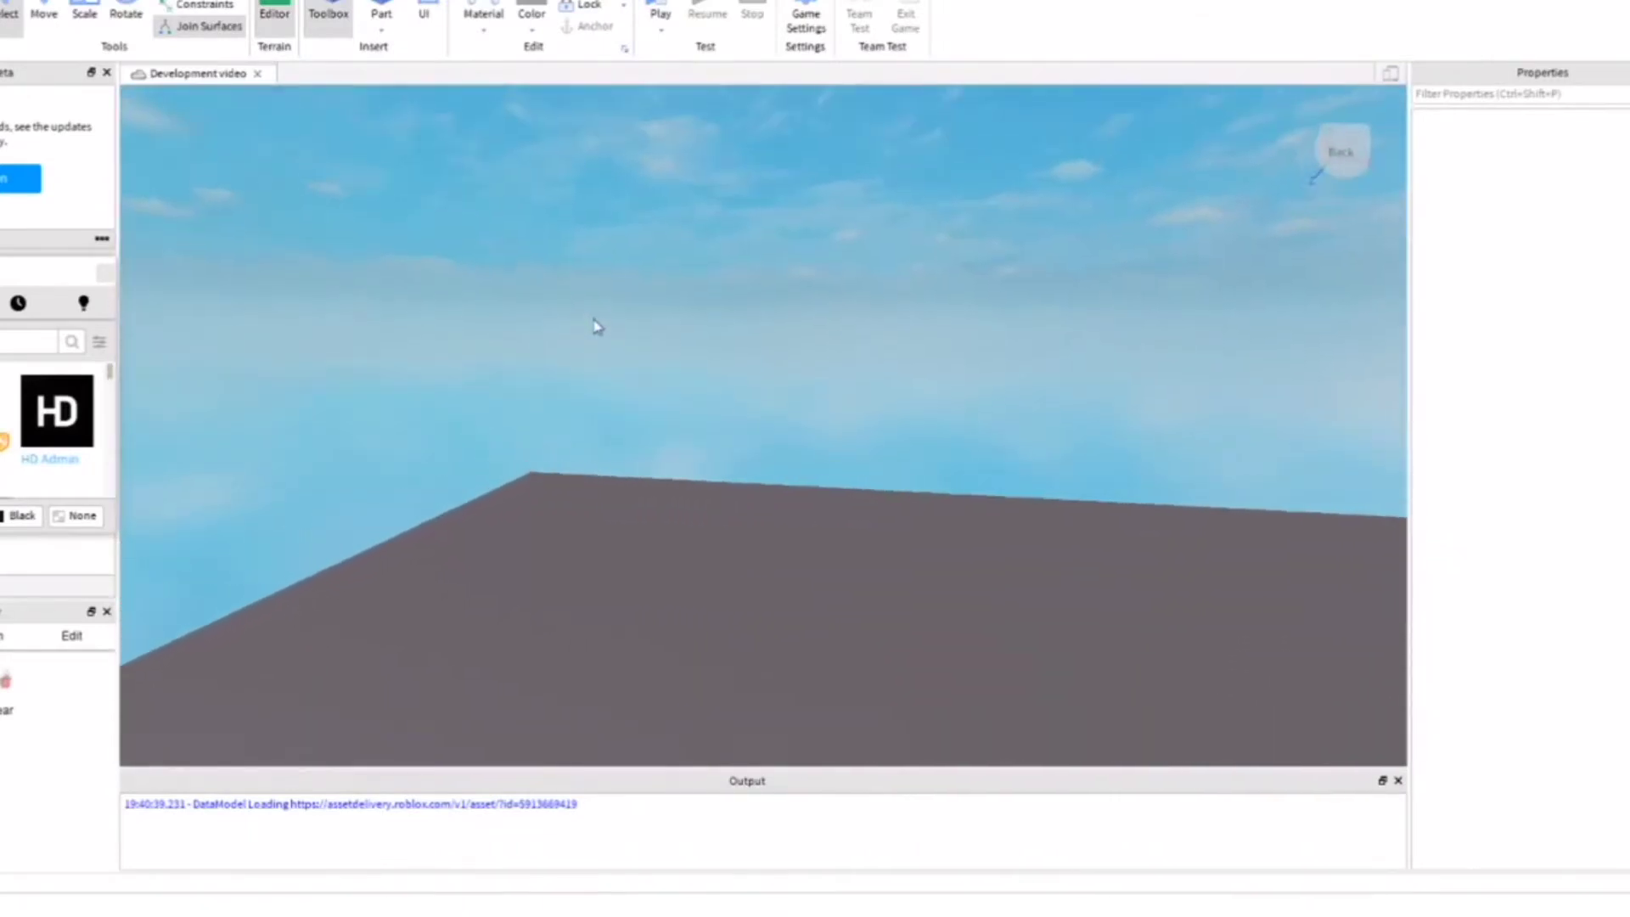
key(w)
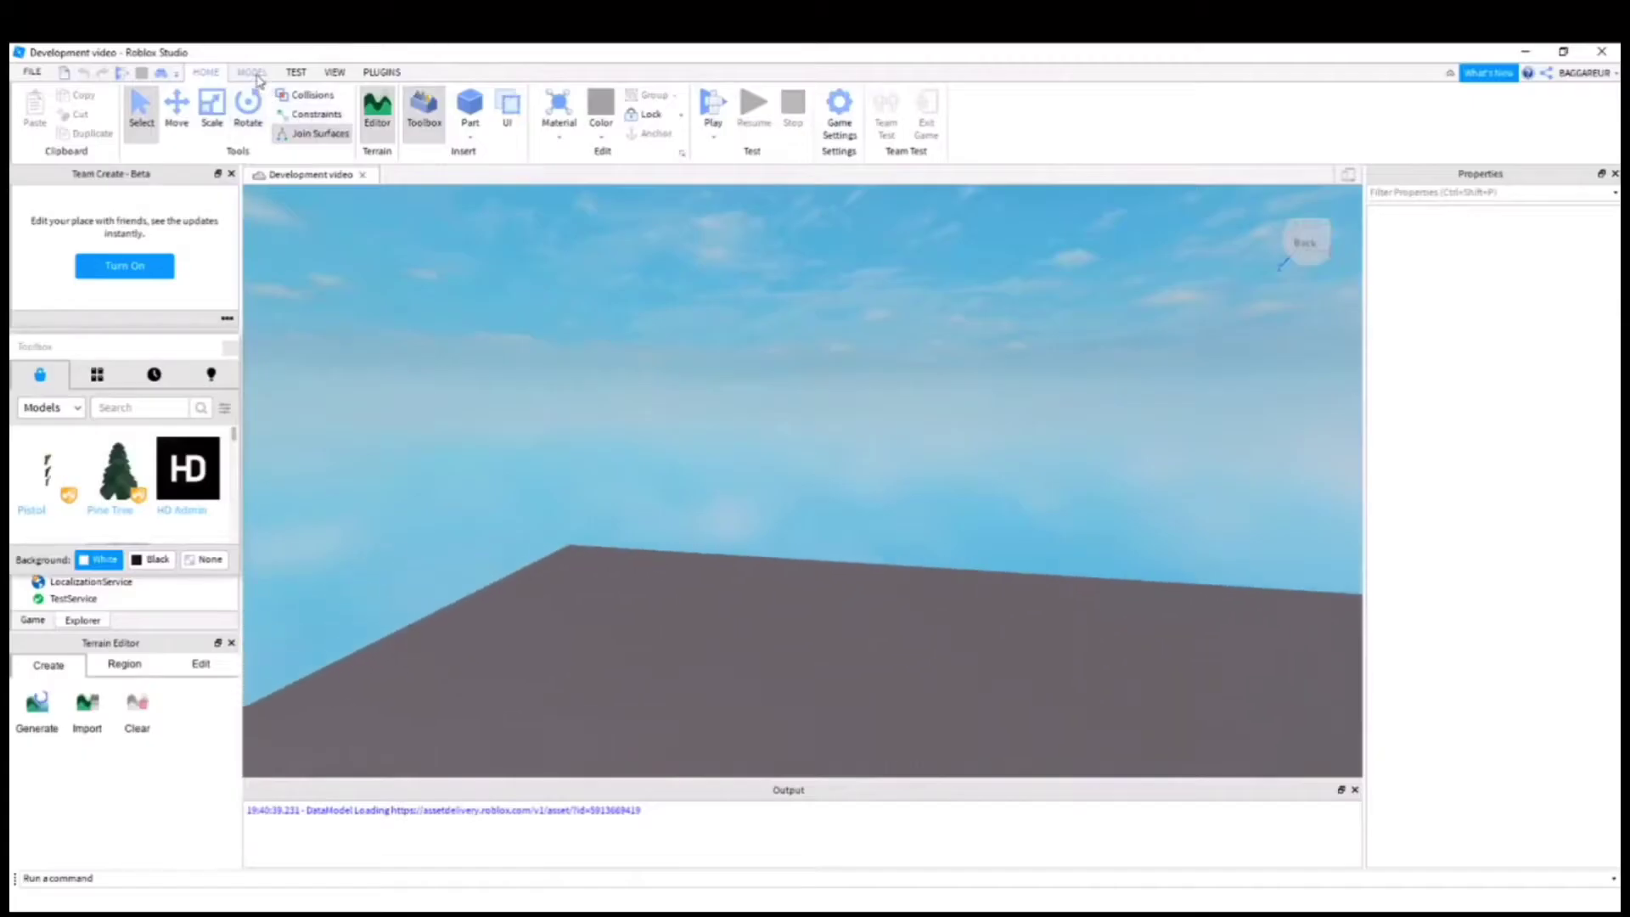
- Insert a block part onto the baseplate and delete it again
click(437, 45)
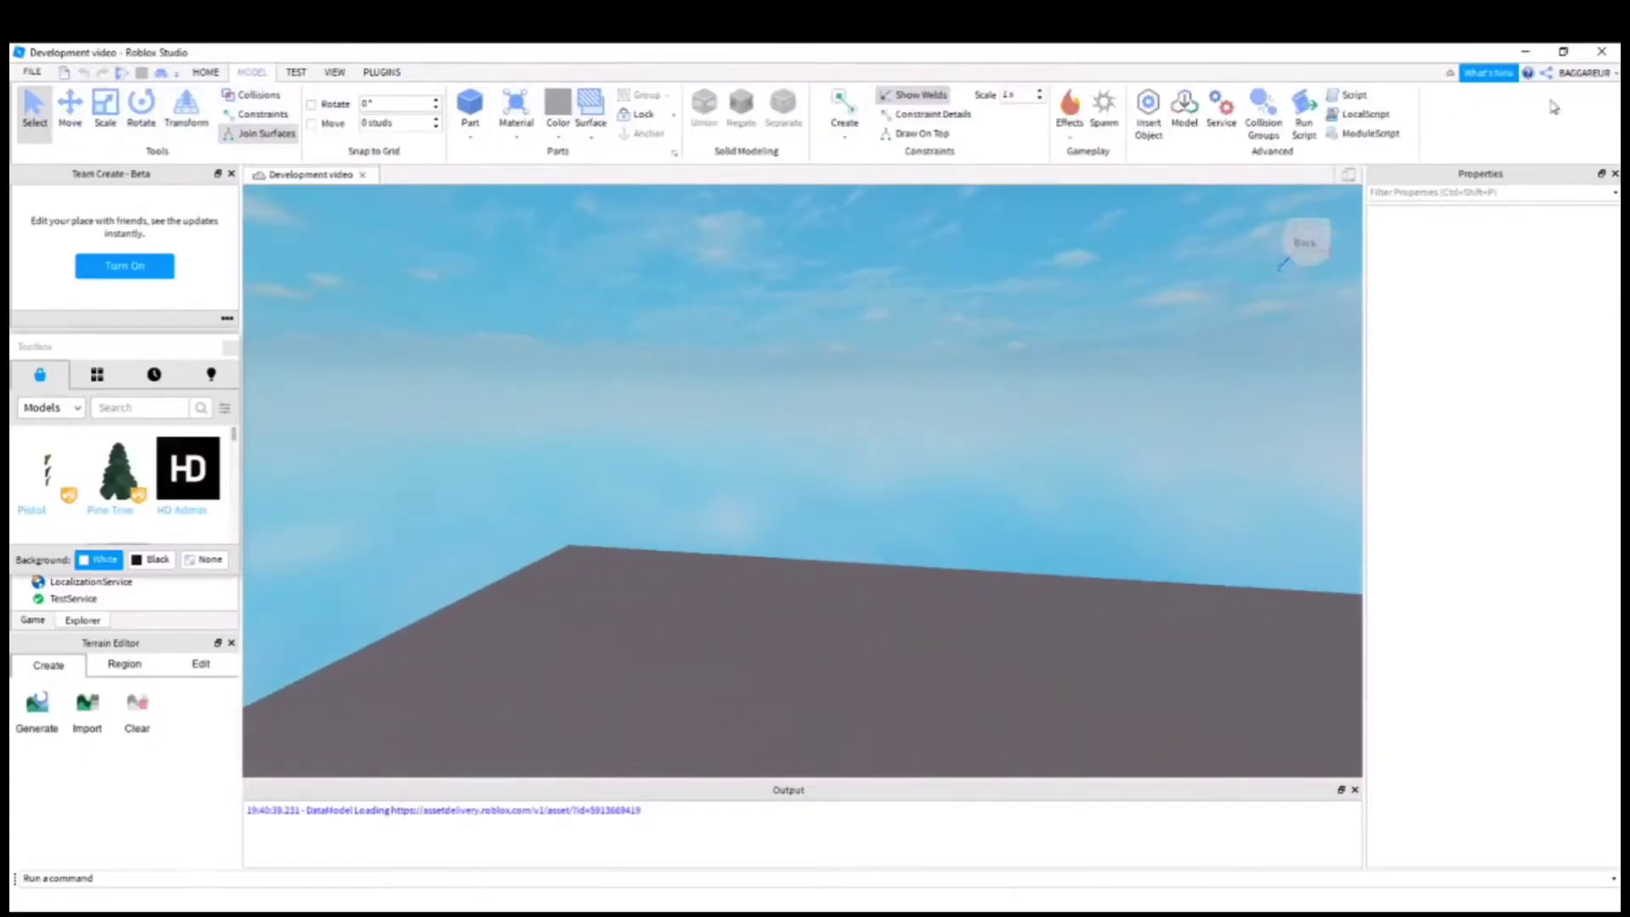
right_drag(728, 259, 502, 396)
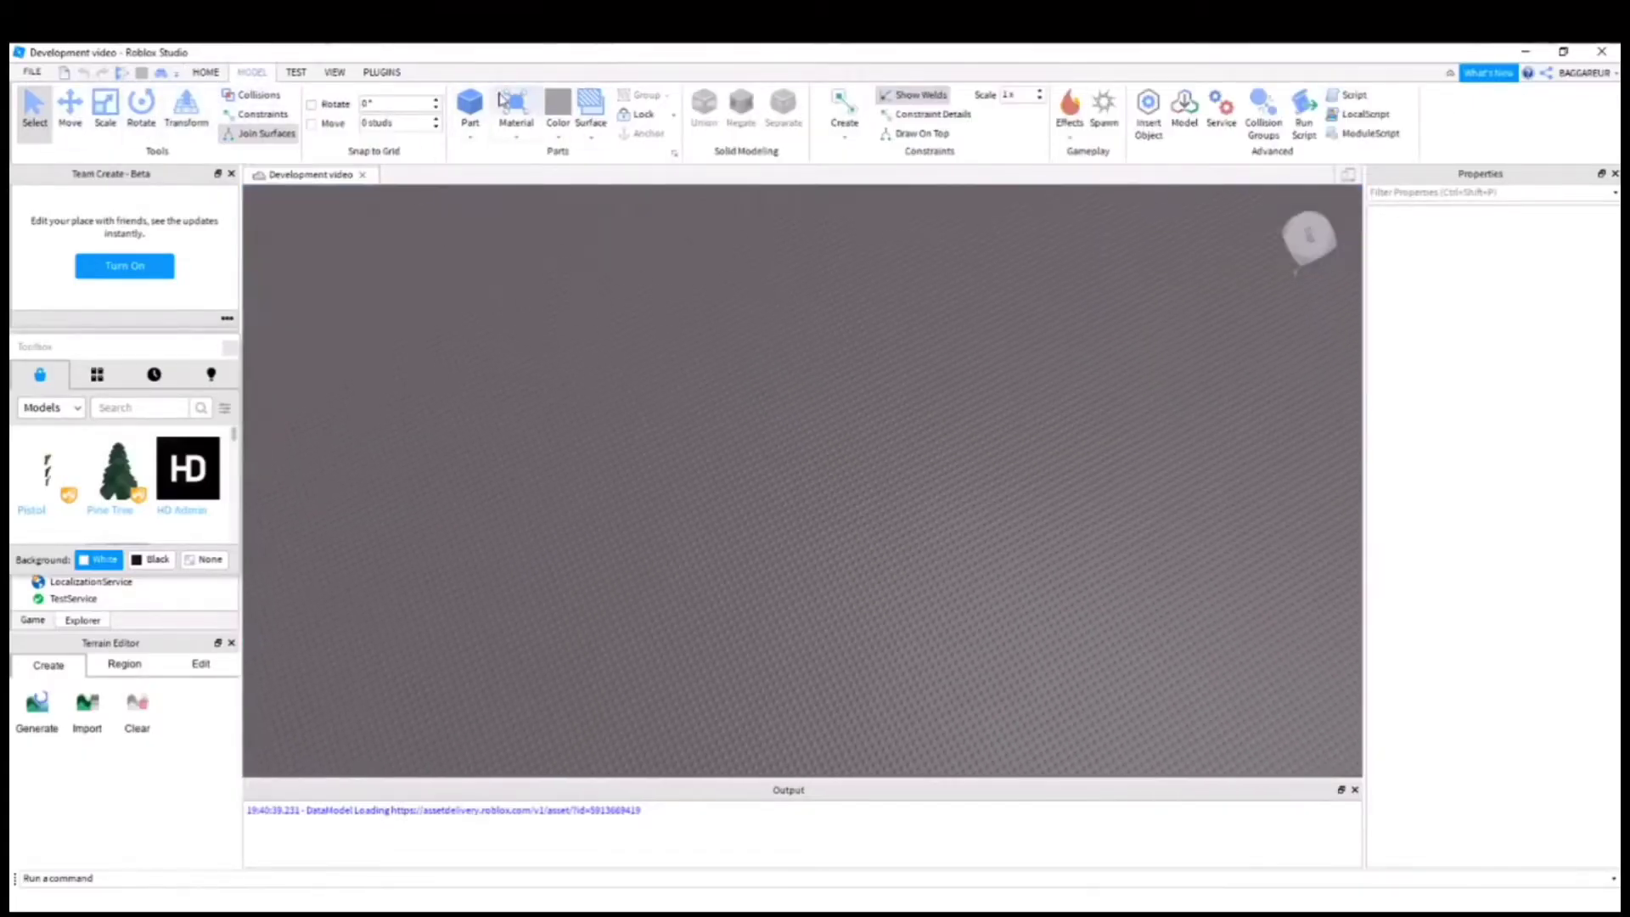
click(472, 106)
scroll(804, 584, up, 3)
scroll(804, 584, up, 4)
right_click(803, 582)
click(703, 516)
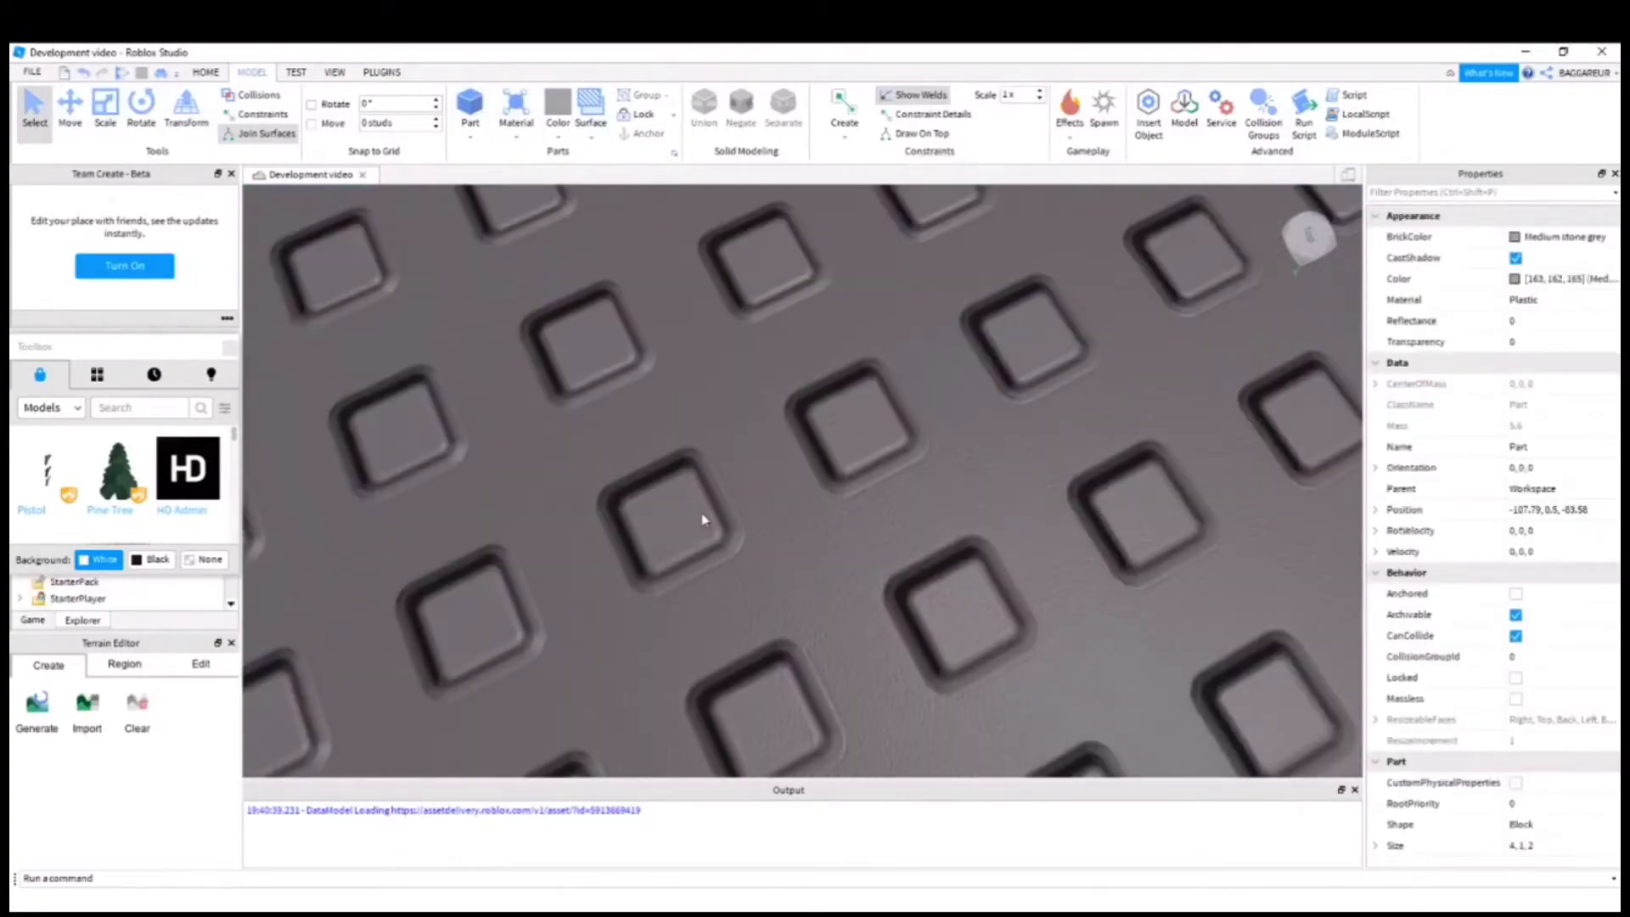
scroll(705, 498, down, 6)
scroll(704, 491, up, 3)
right_drag(703, 491, 703, 491)
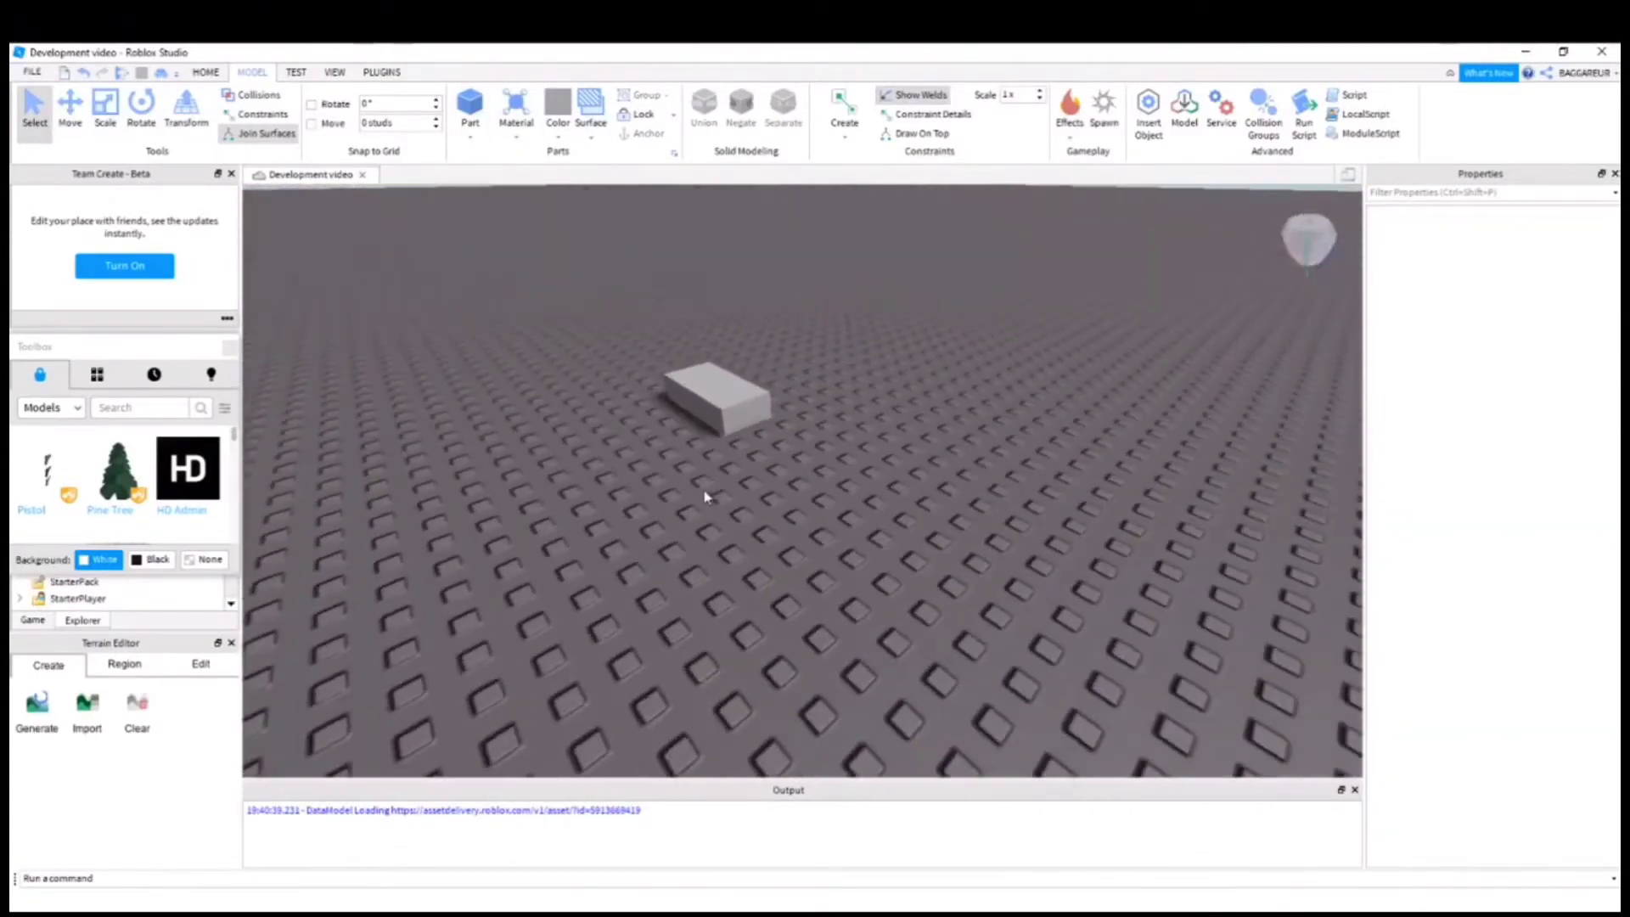
click(717, 403)
key(Delete)
- Examine the available simulation, window-display and plugin tools, and look around the empty baseplate
click(299, 72)
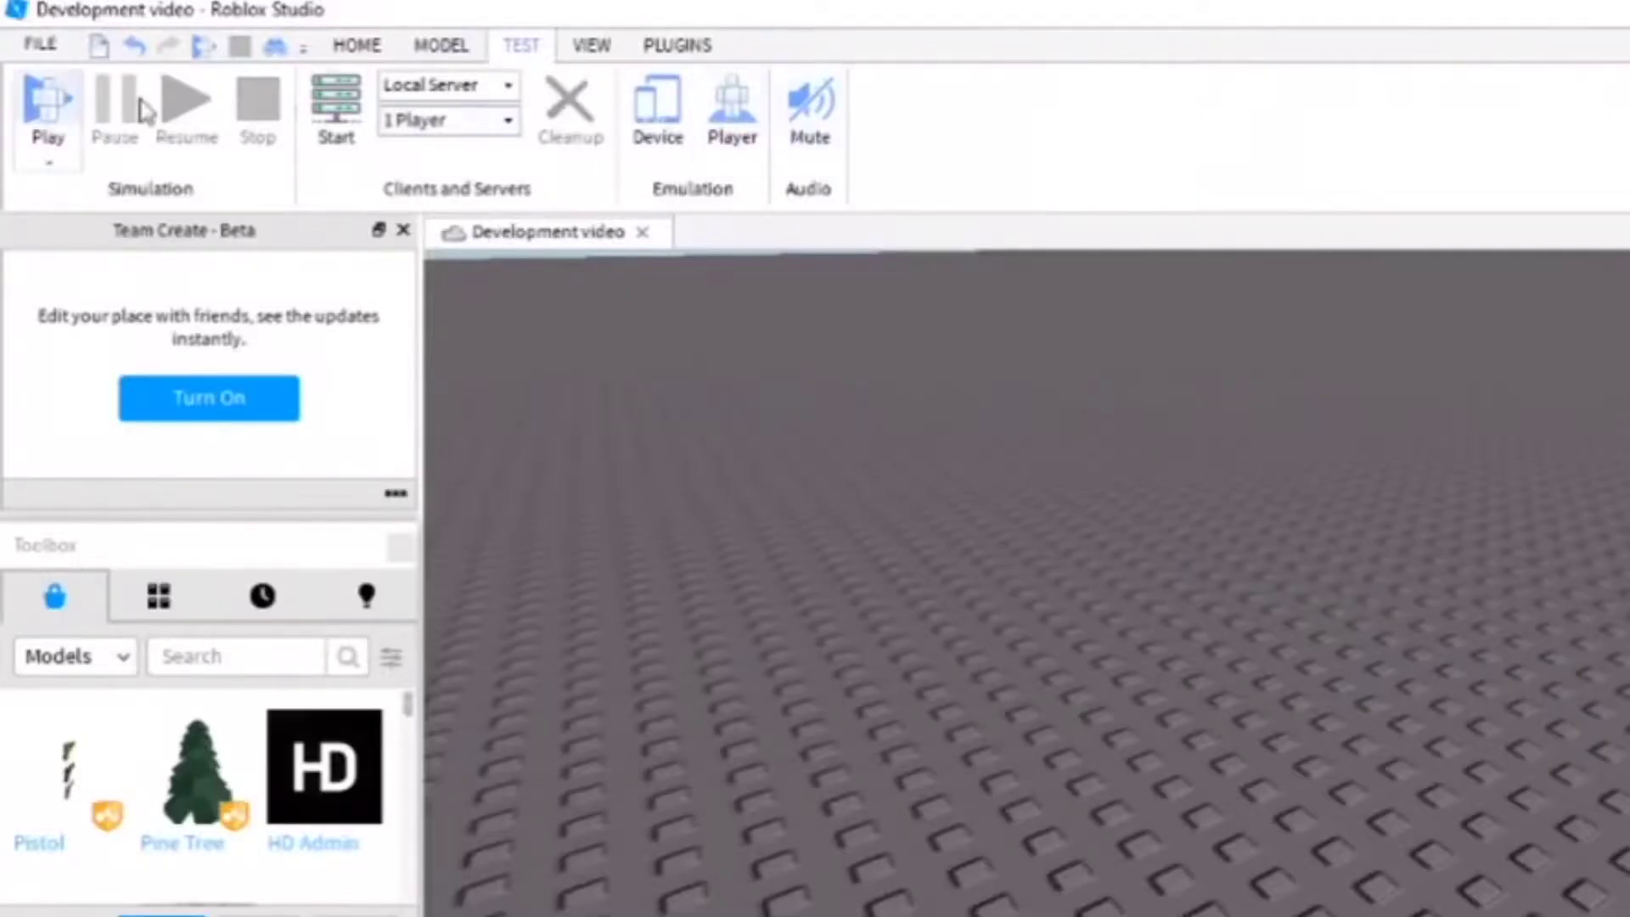
click(592, 45)
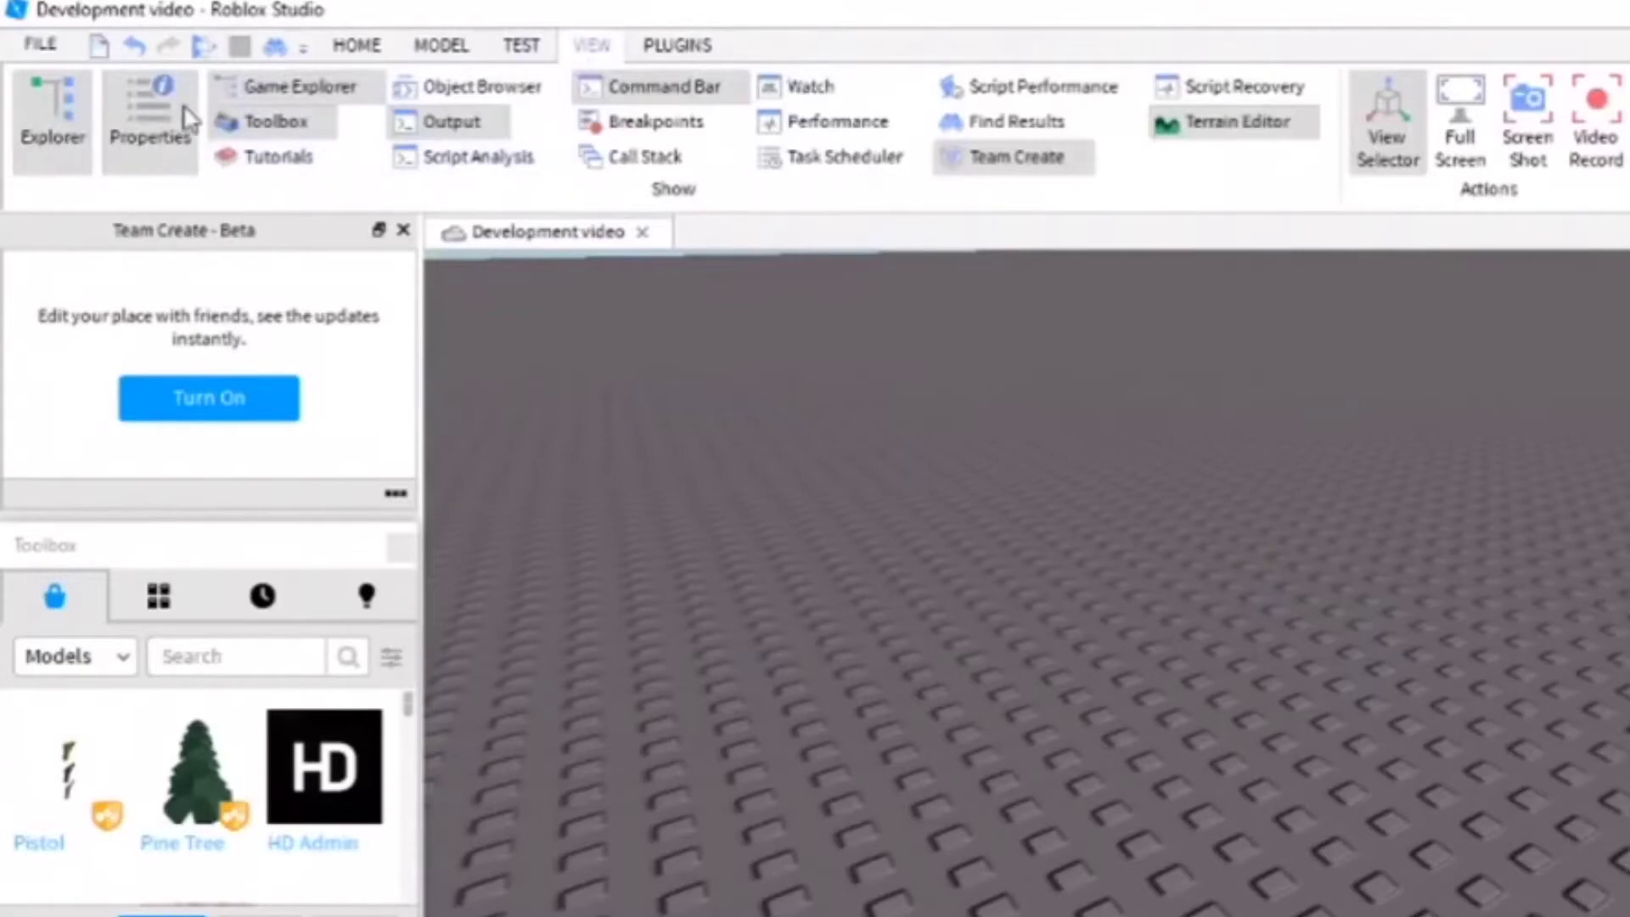
click(676, 45)
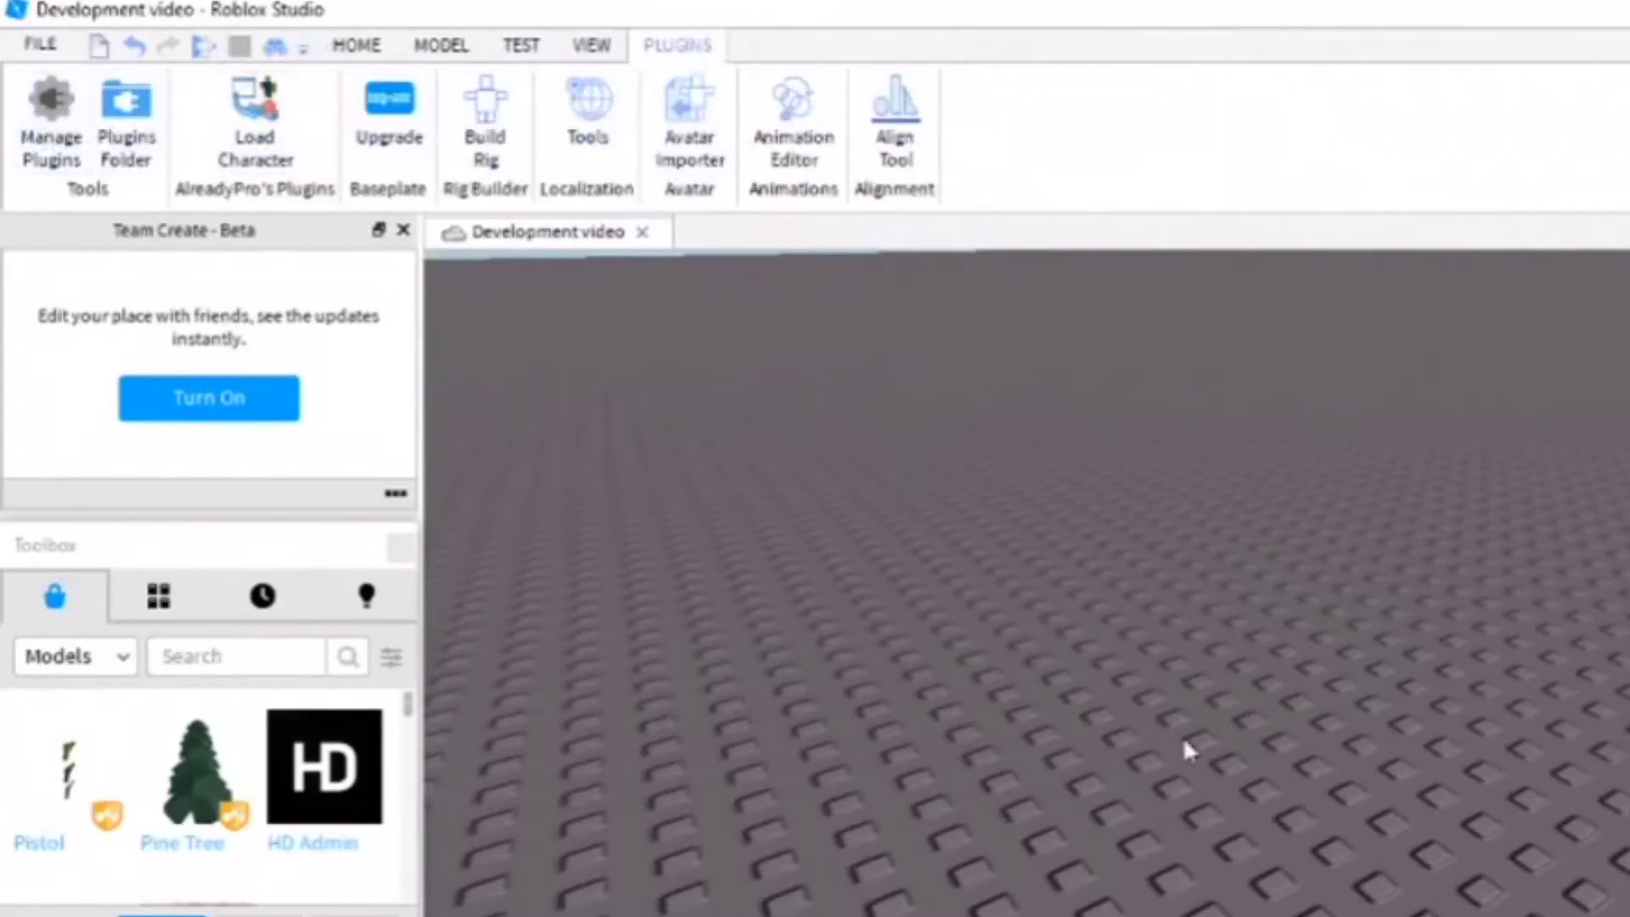
scroll(1183, 736, down, 8)
scroll(1257, 764, up, 8)
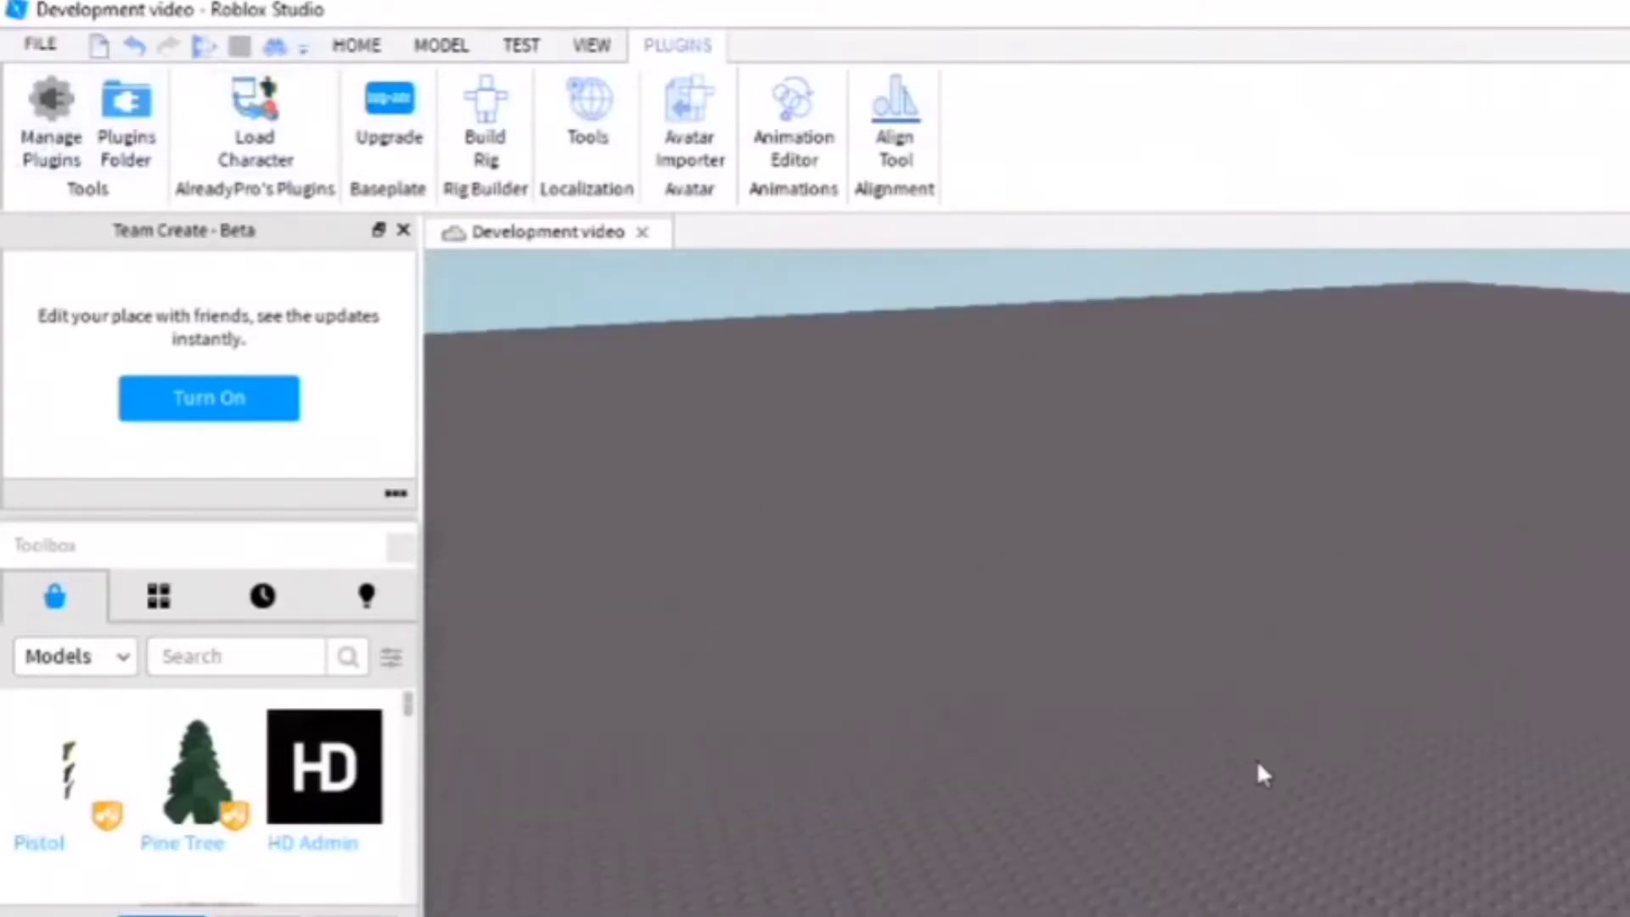
right_drag(1377, 832, 634, 655)
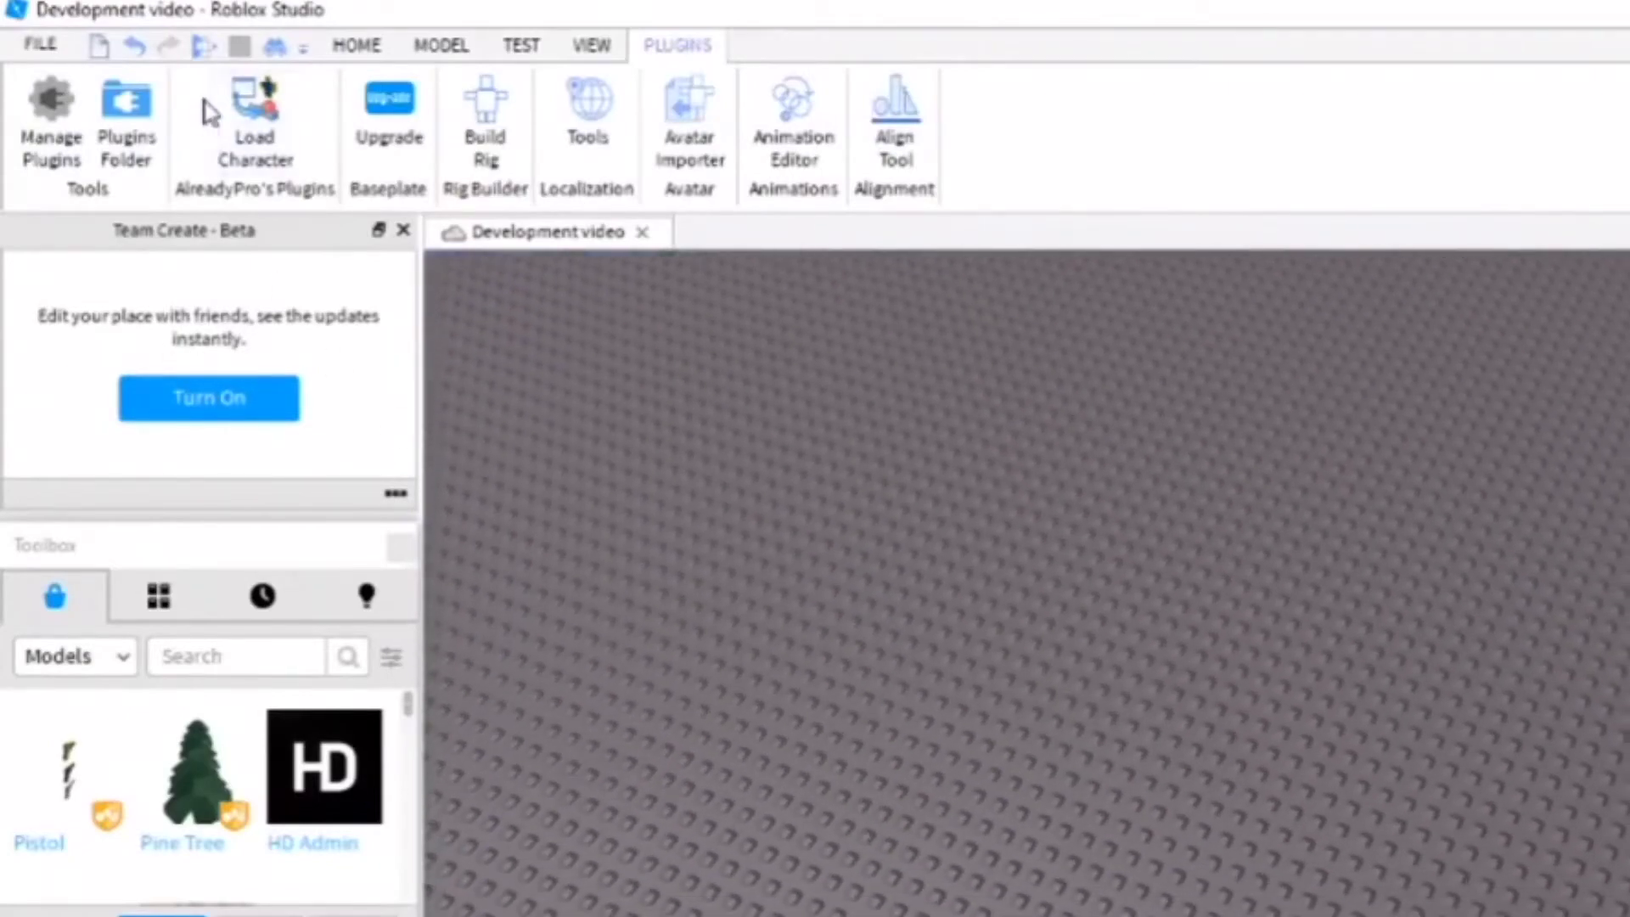
key(w)
key(d)
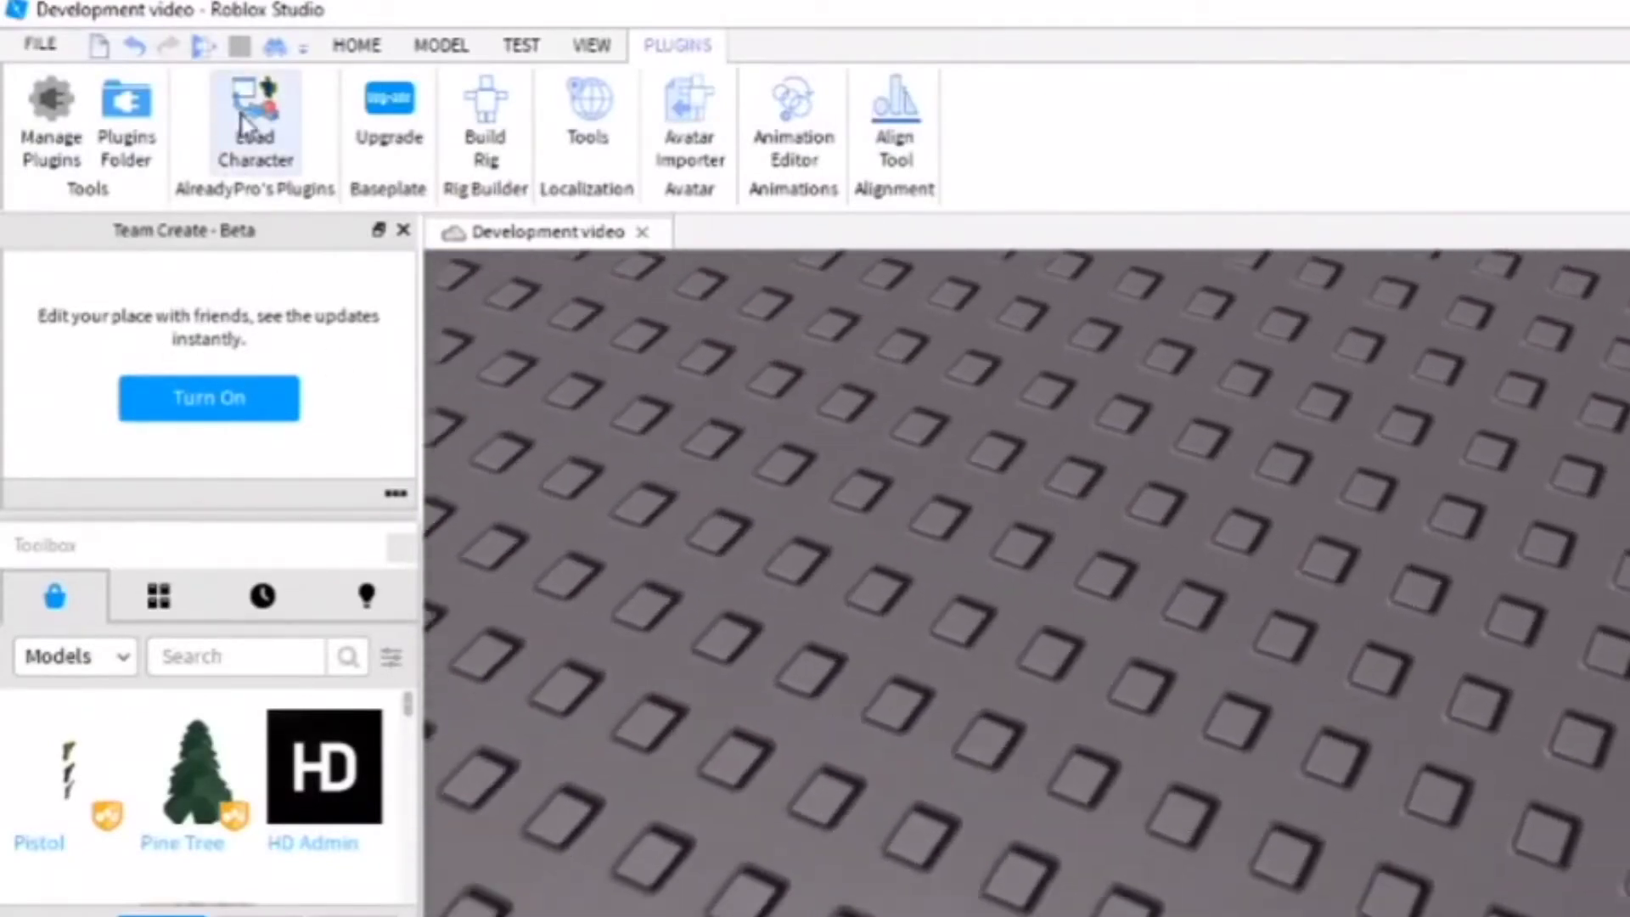
- Use the Load Character plugin to spawn the CR_Development avatar as an R6 character on the baseplate
key(s)
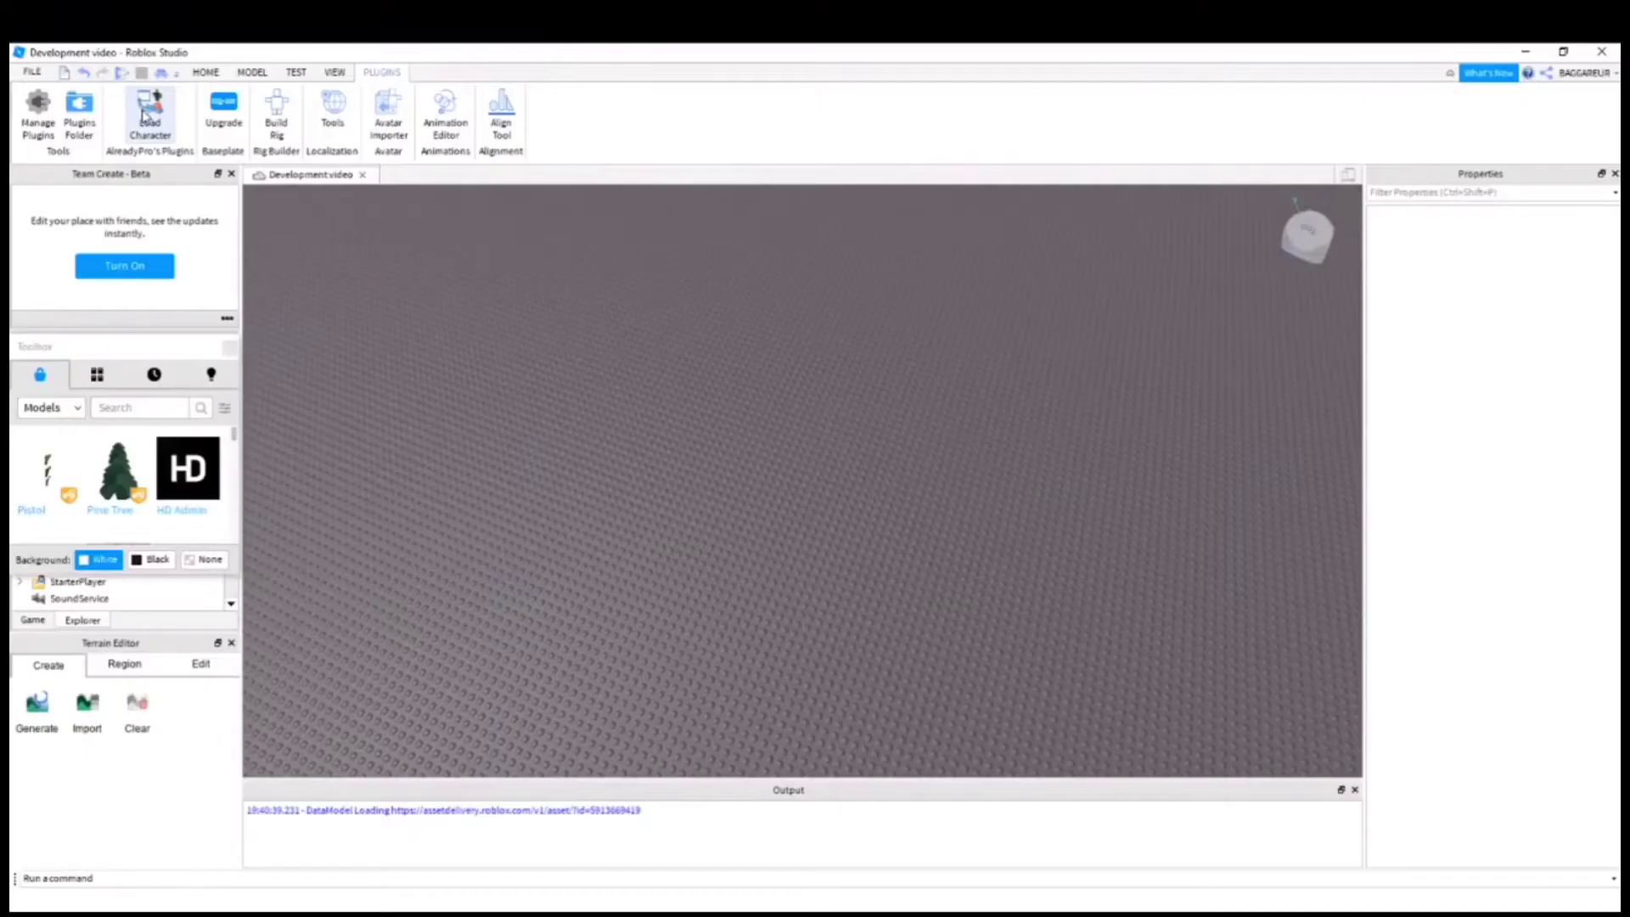
click(145, 117)
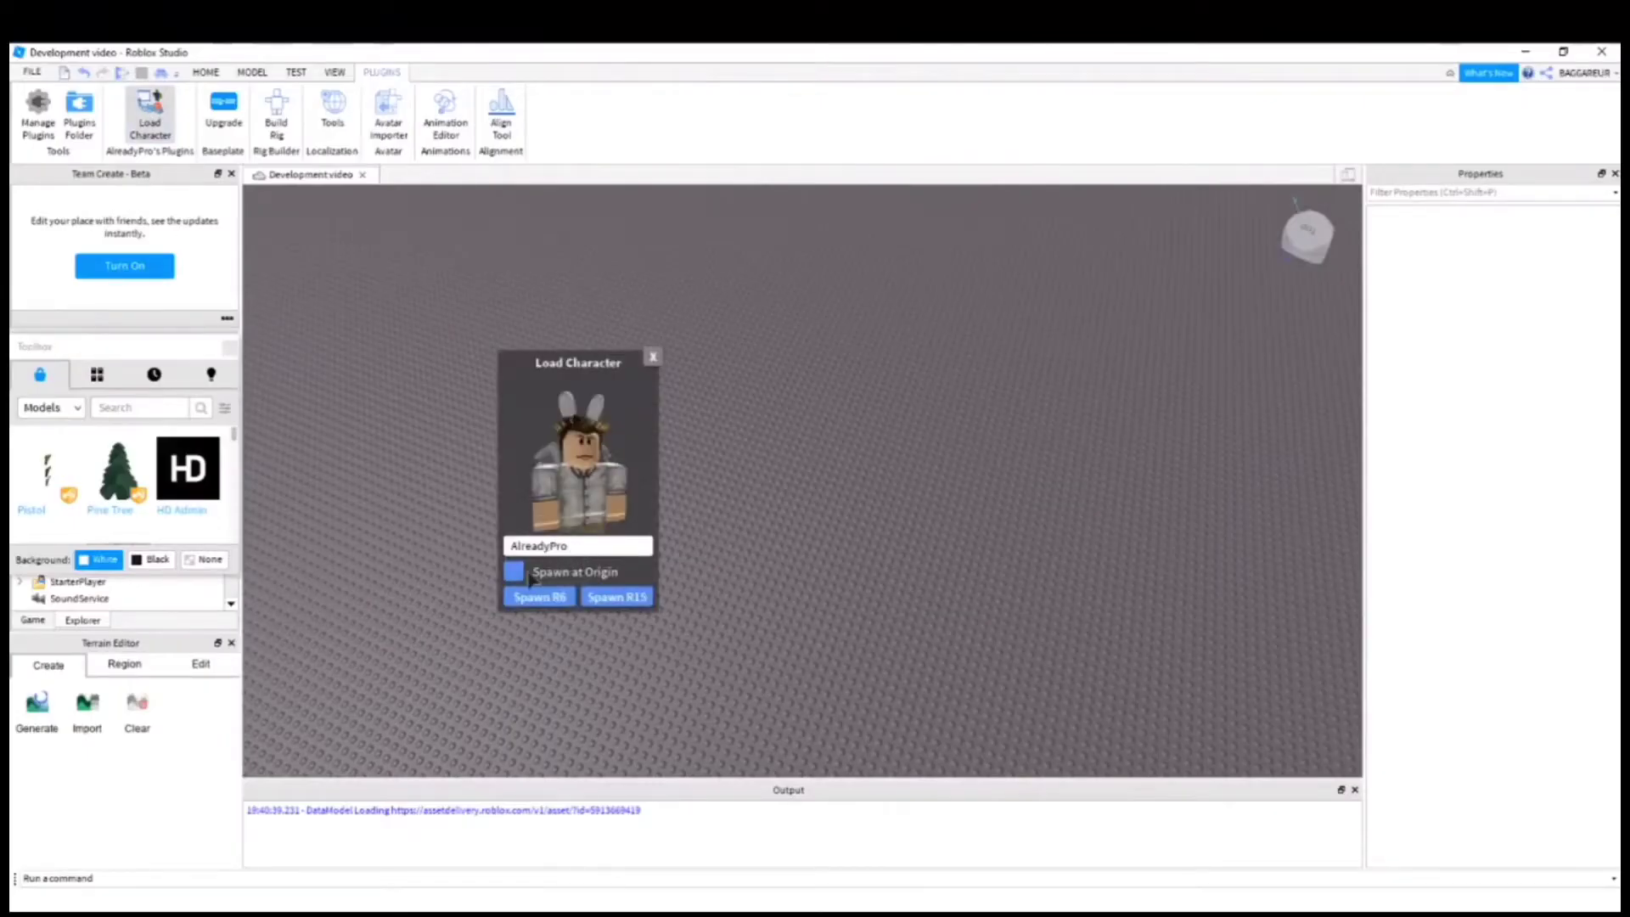
key(BackSpace)
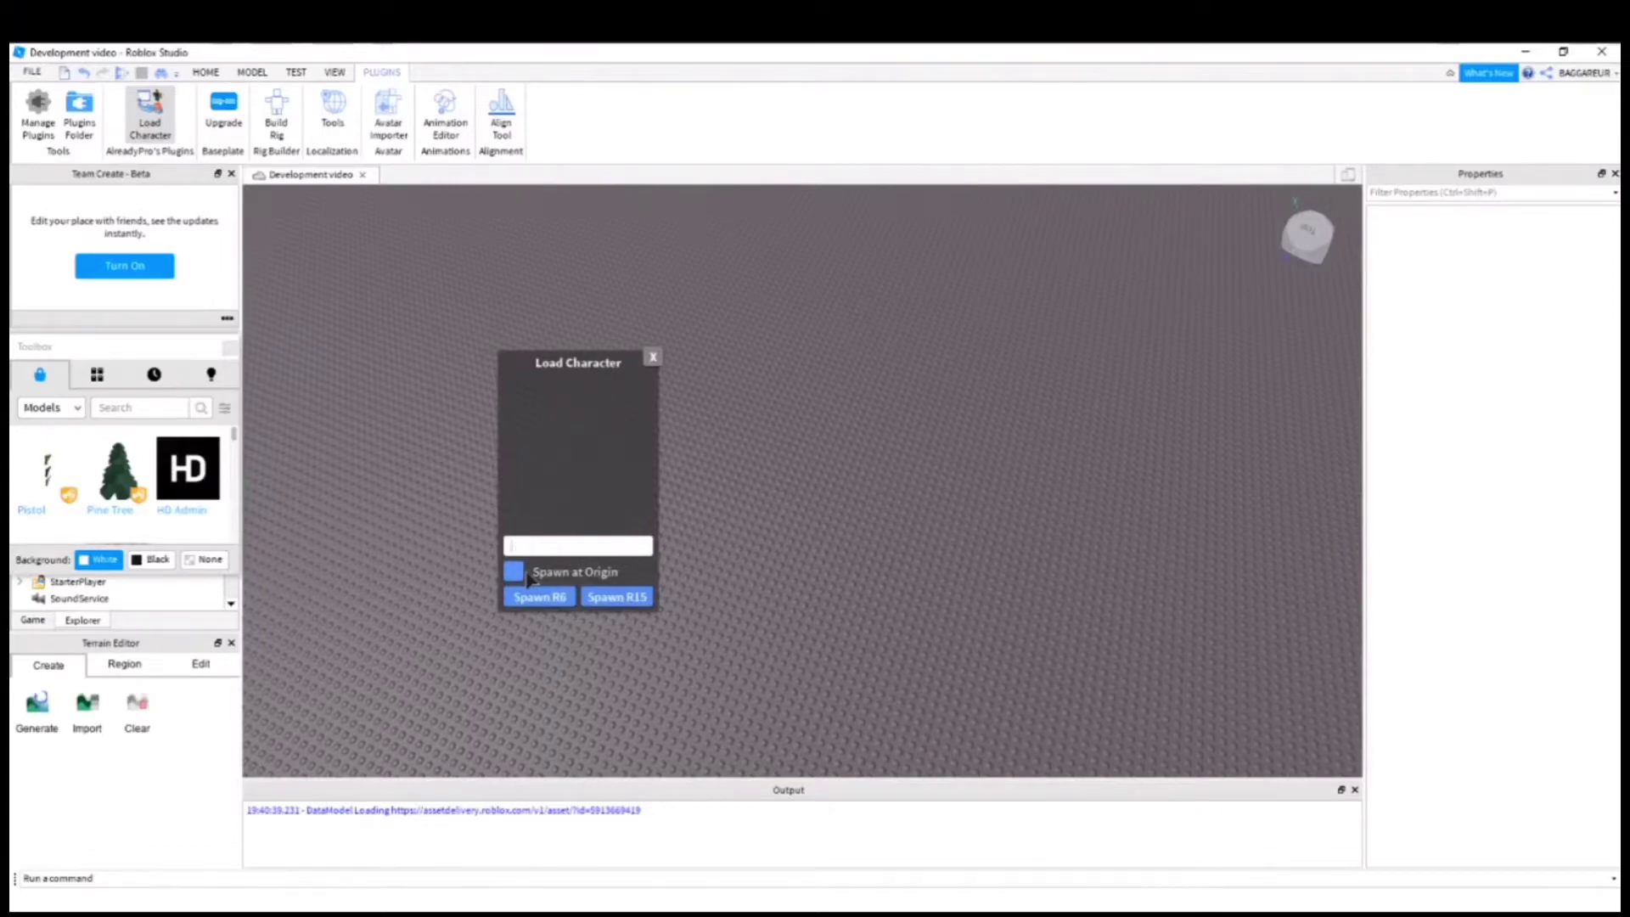
text(x)
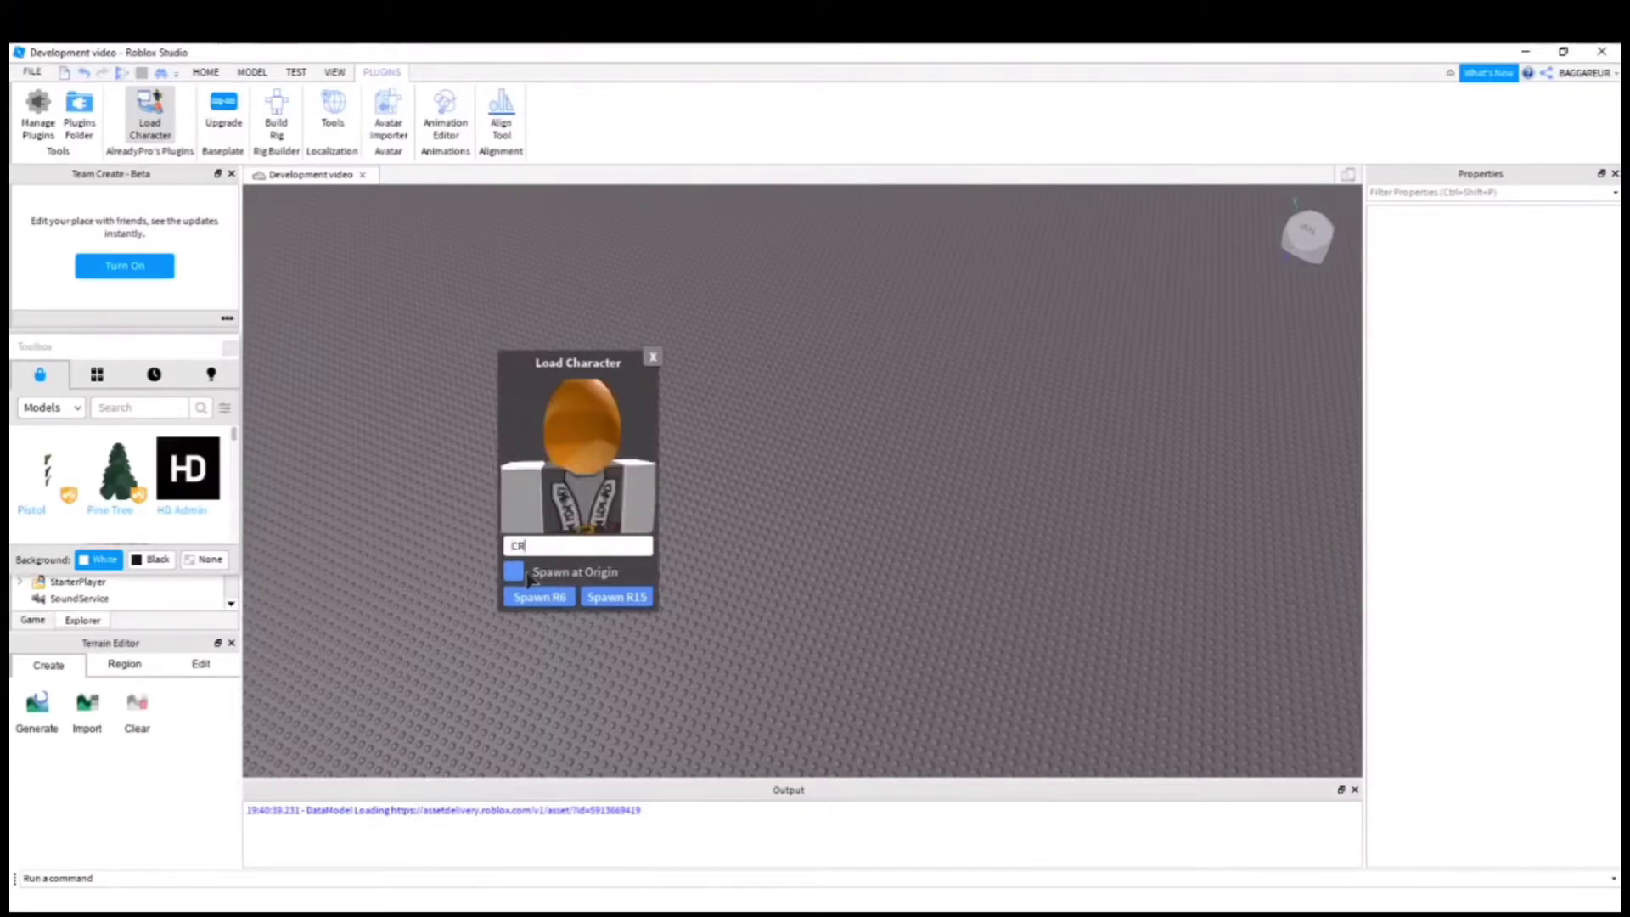
text(CR_Develop)
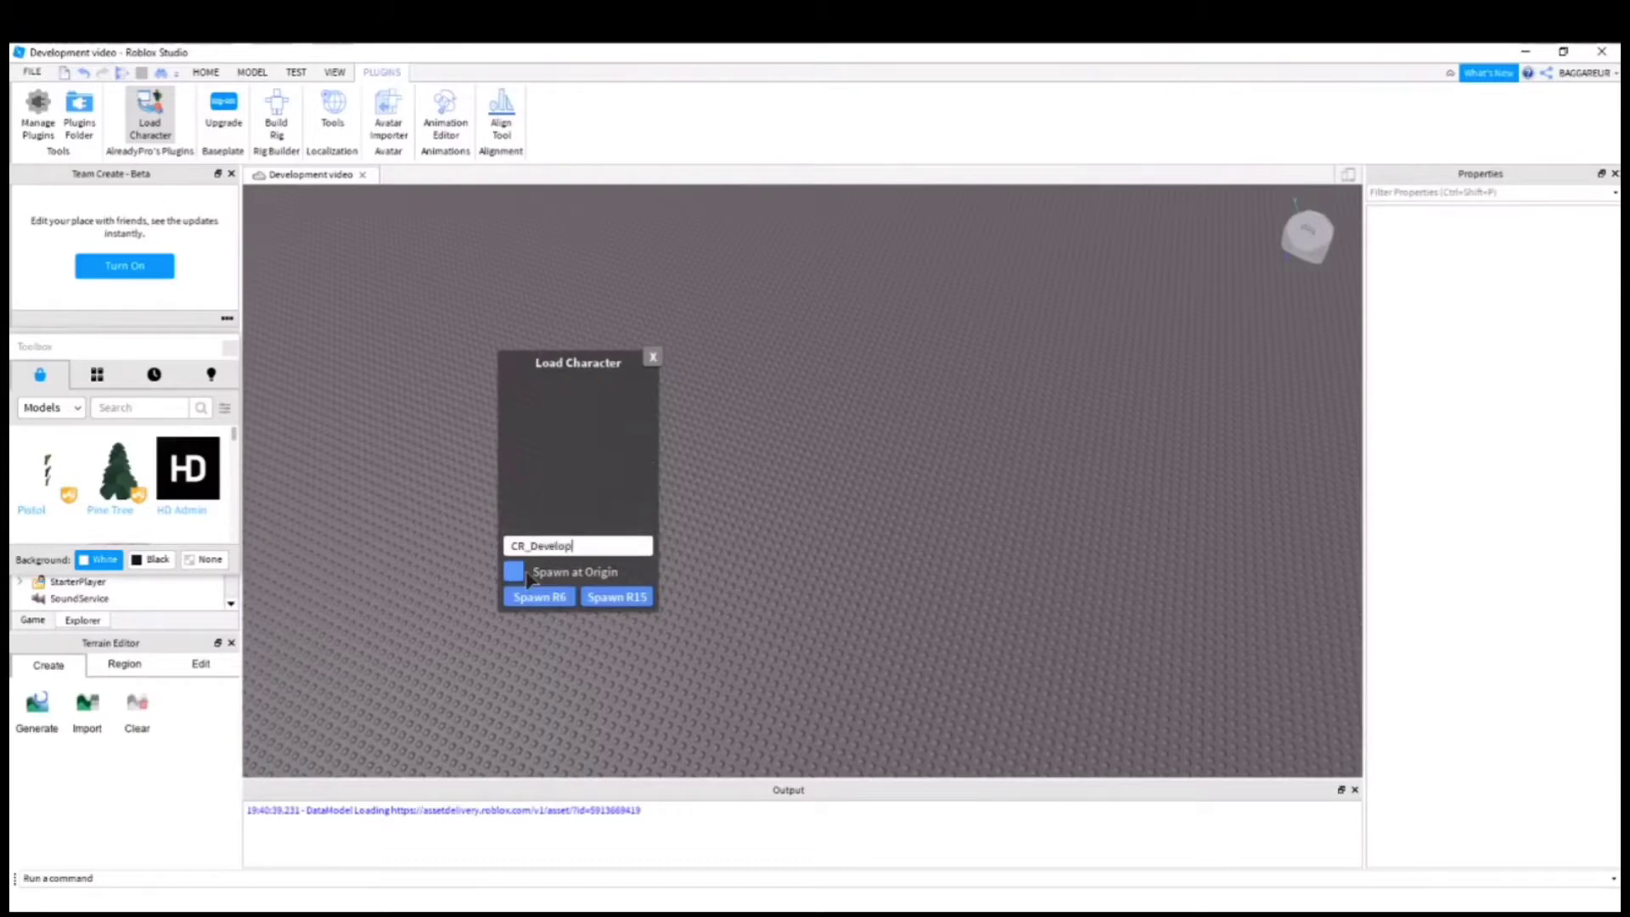
text(ment)
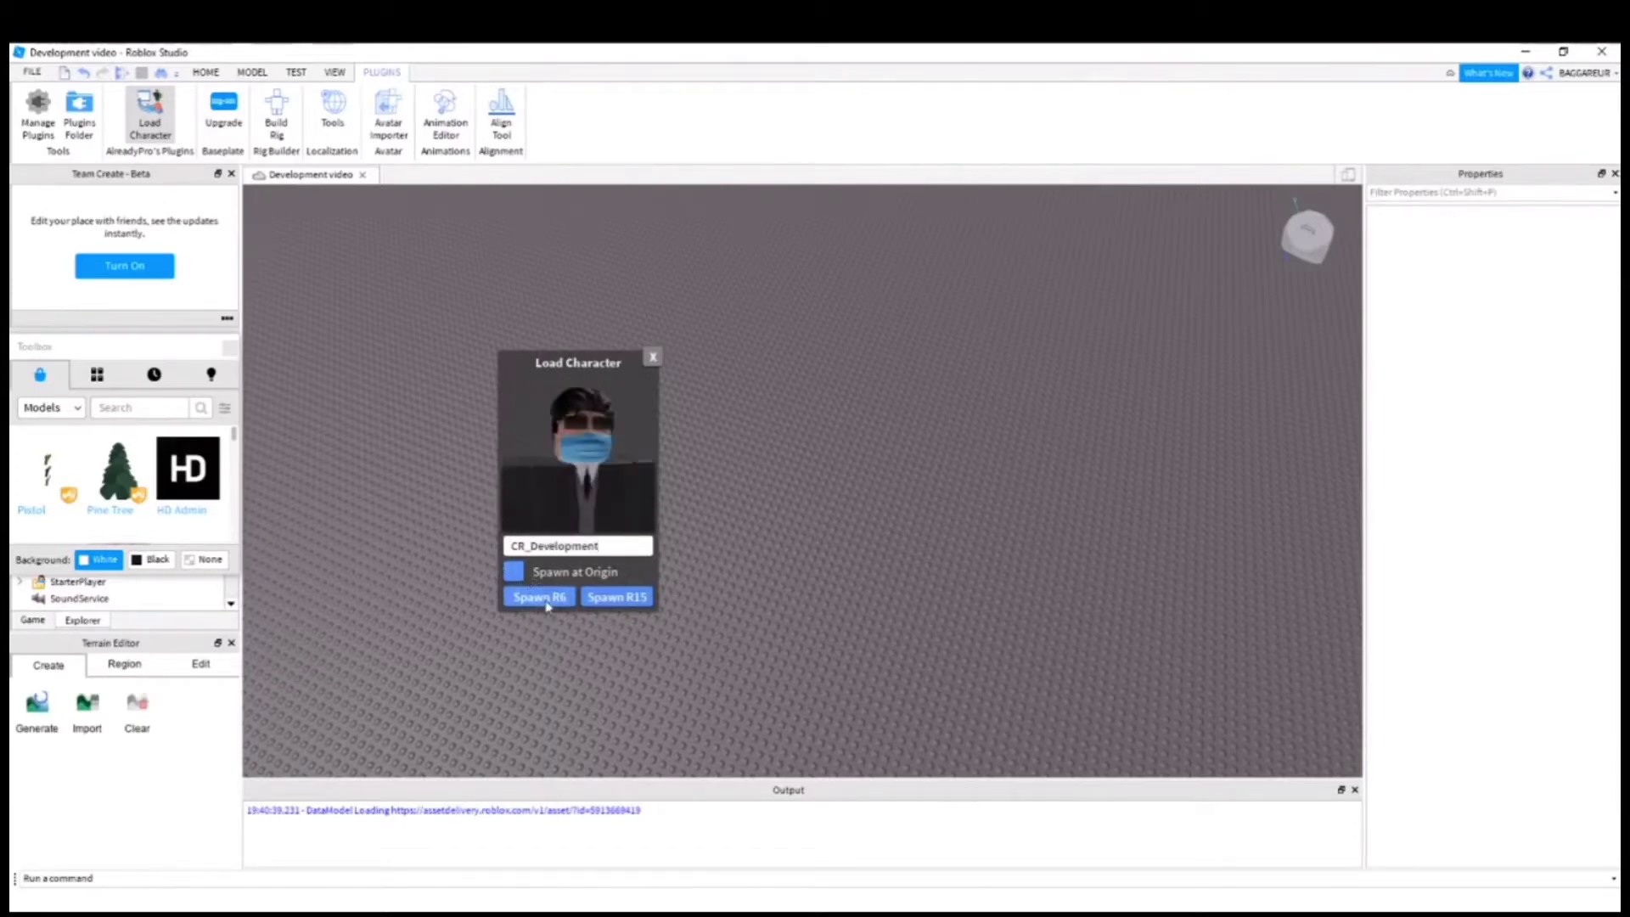
right_drag(807, 578, 803, 562)
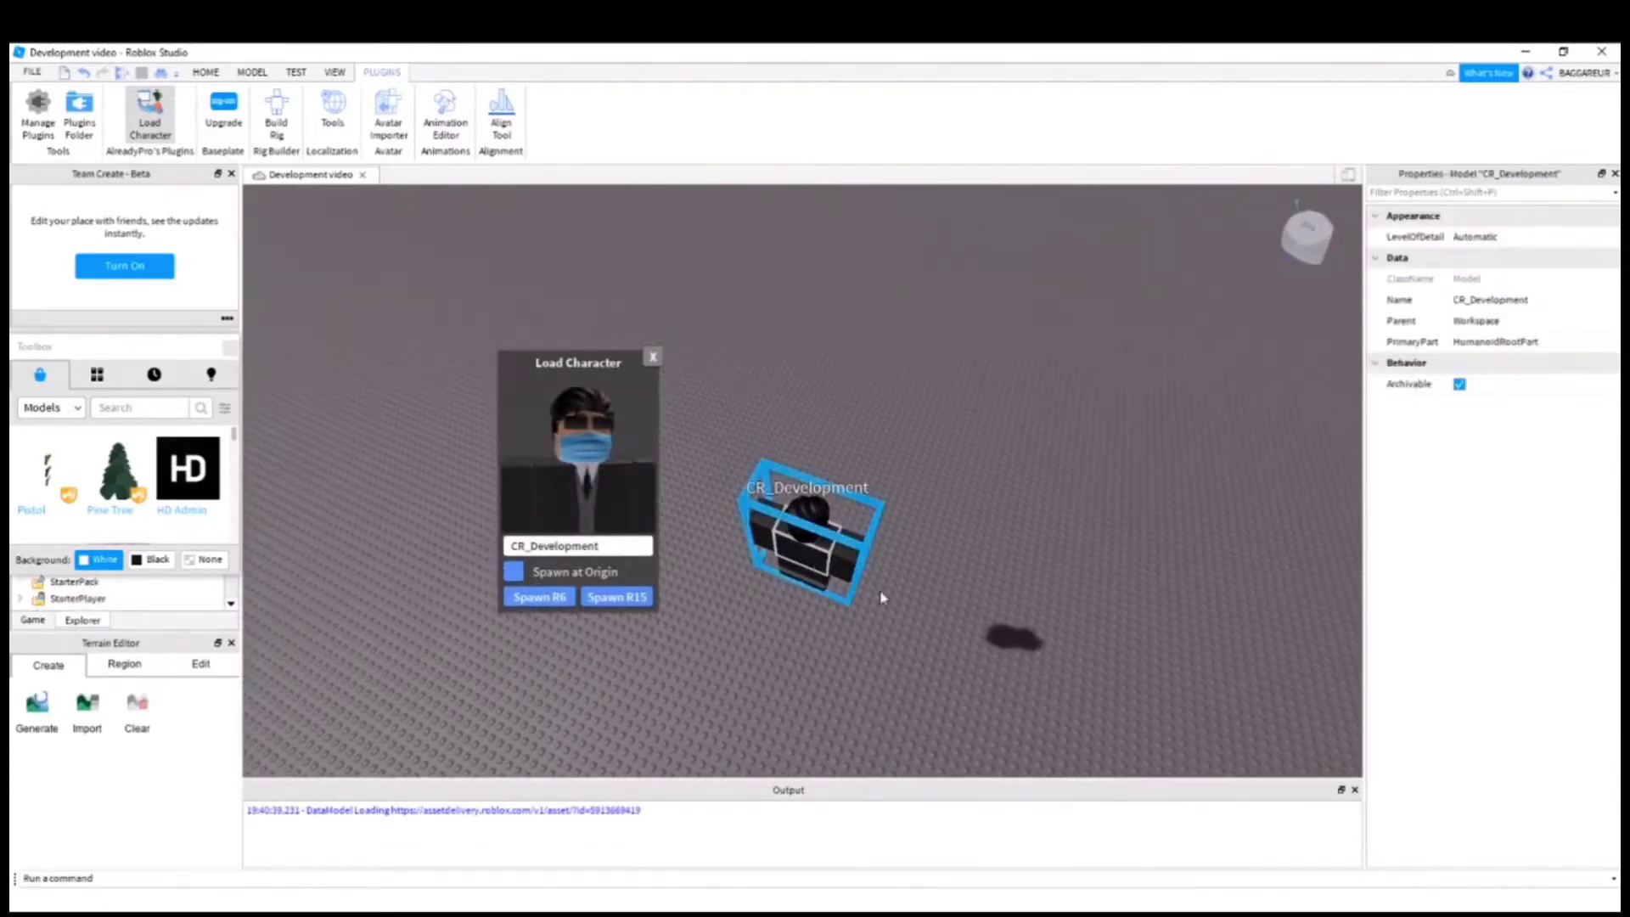
- Move the Load Character window aside and inspect the spawned character up close from the front
scroll(927, 620, up, 3)
right_drag(880, 596, 925, 619)
scroll(770, 378, up, 2)
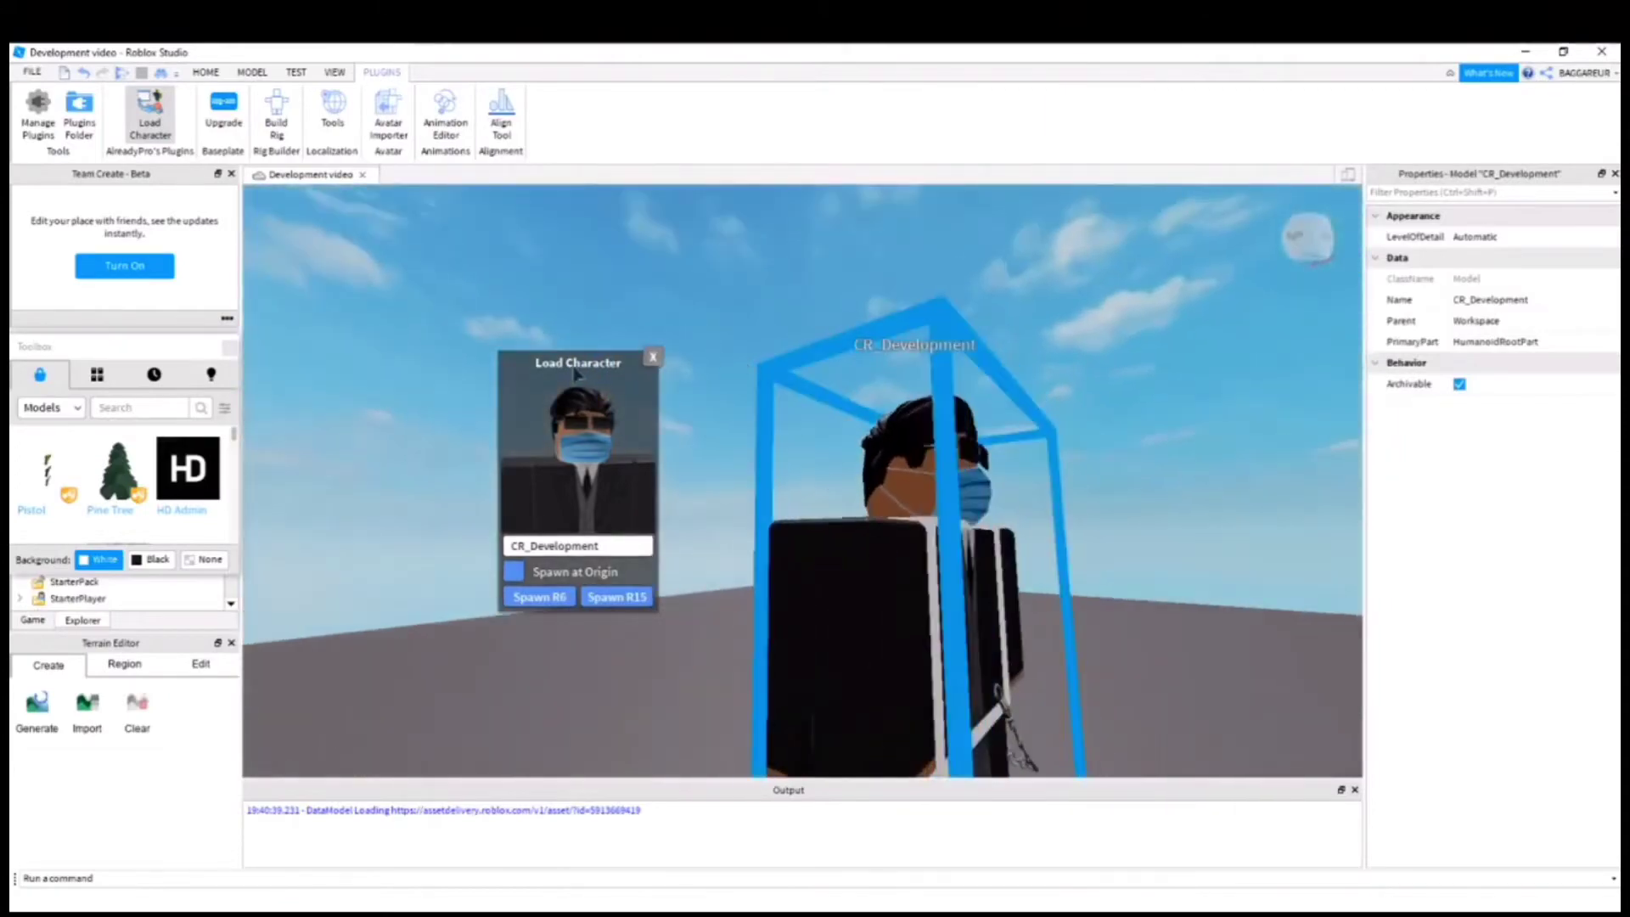
drag(577, 374, 463, 405)
scroll(472, 415, down, 3)
middle_drag(793, 436, 990, 466)
right_drag(989, 466, 974, 477)
scroll(975, 477, up, 2)
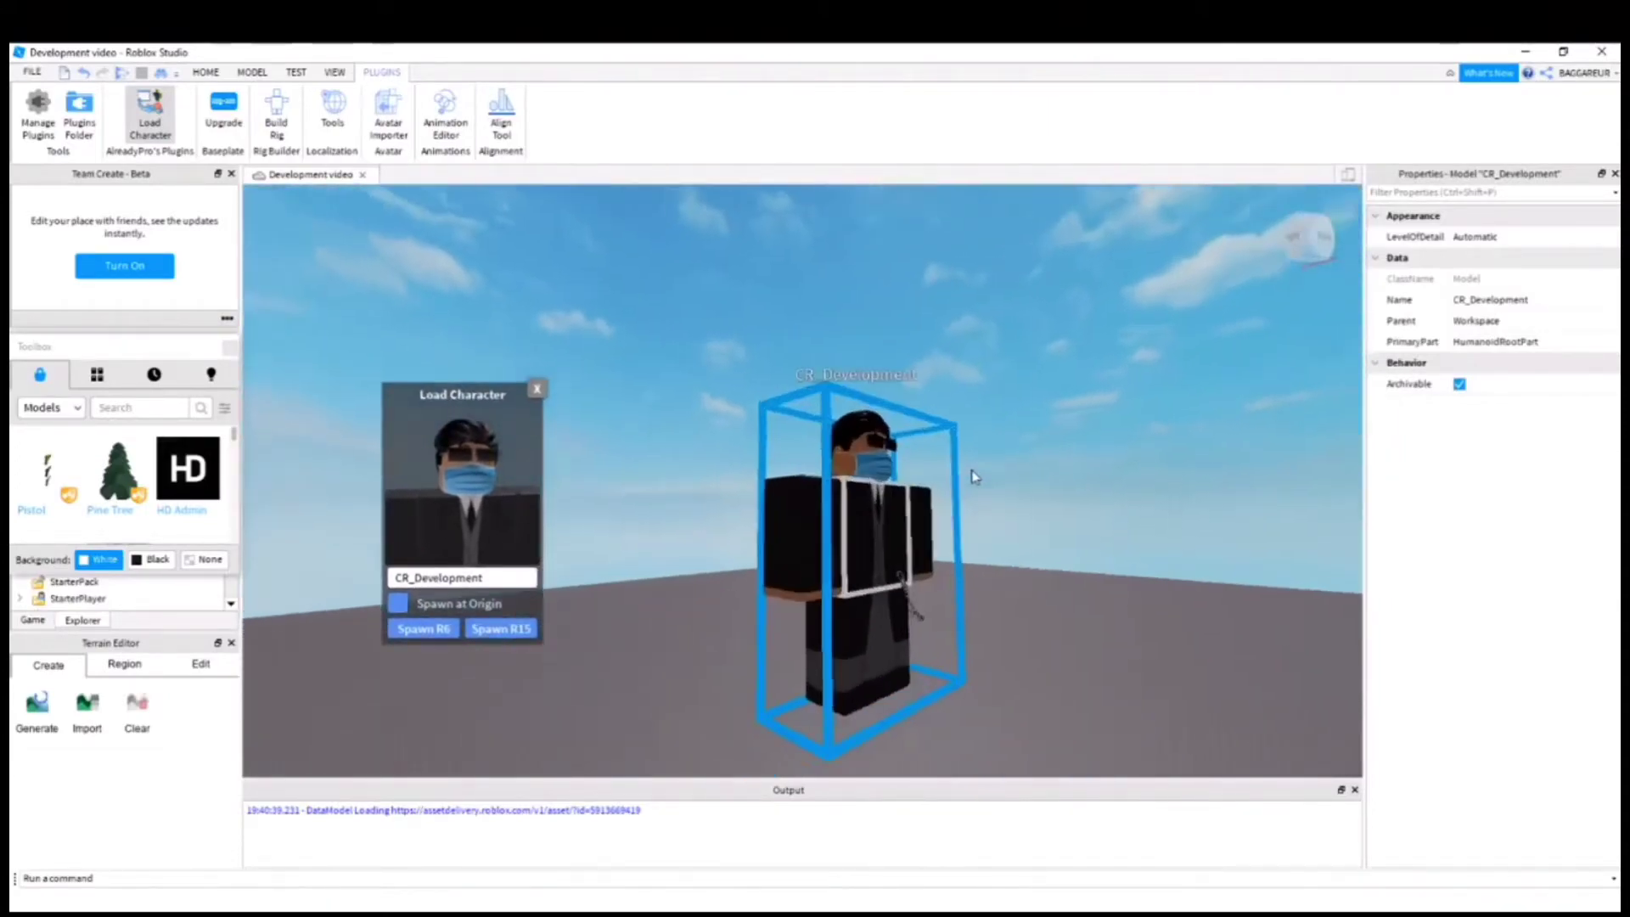
scroll(866, 535, up, 5)
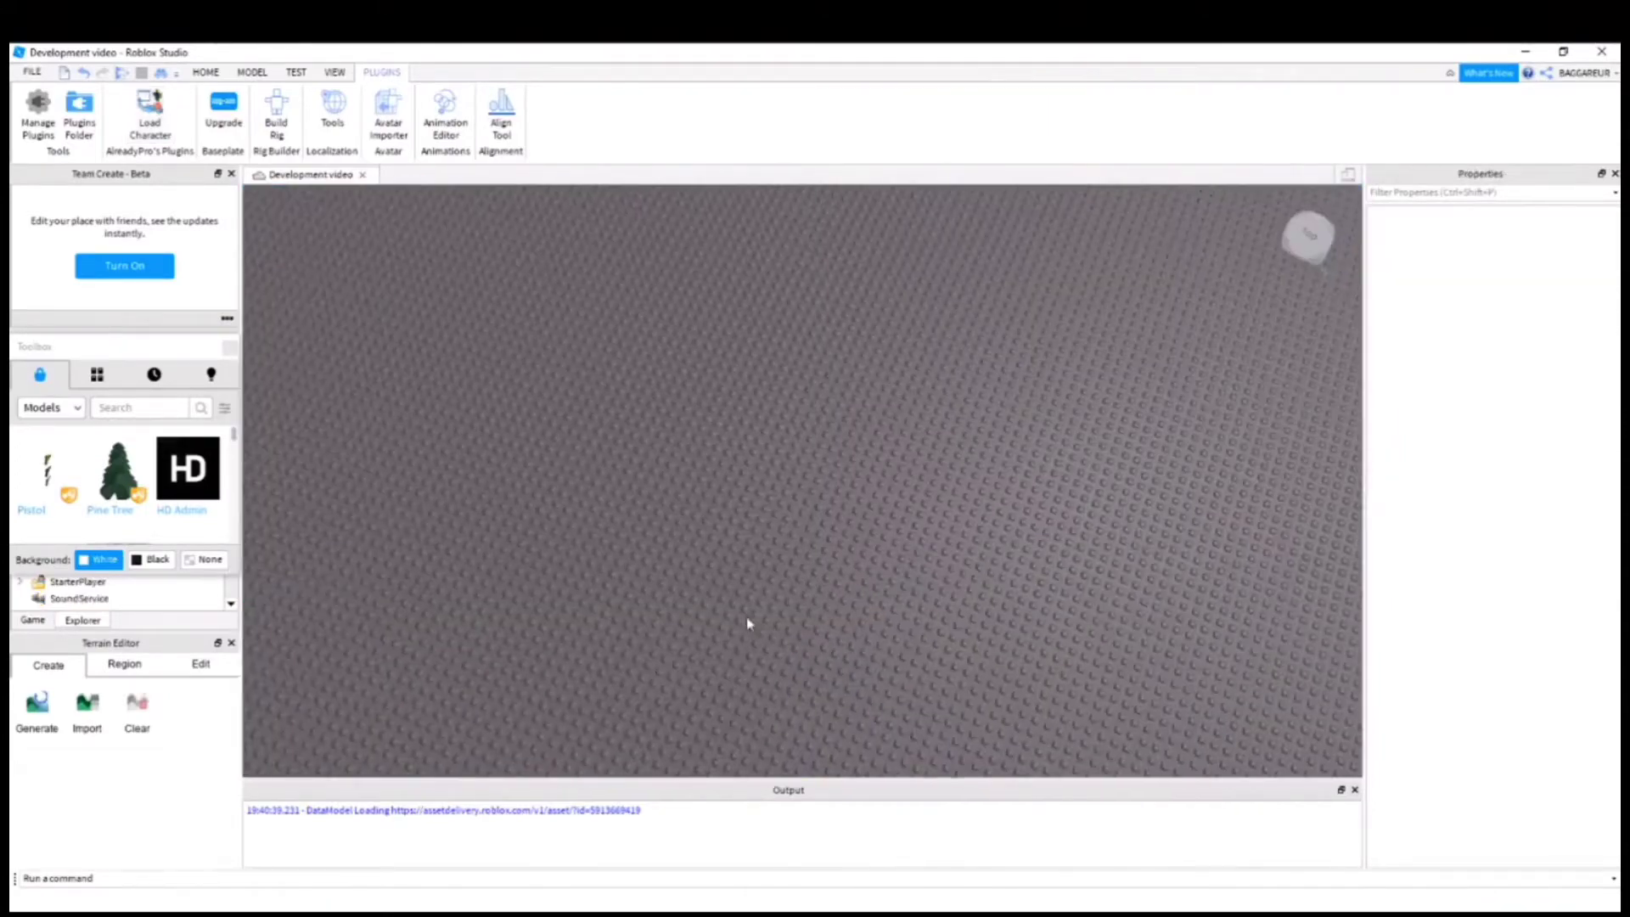
scroll(747, 623, up, 3)
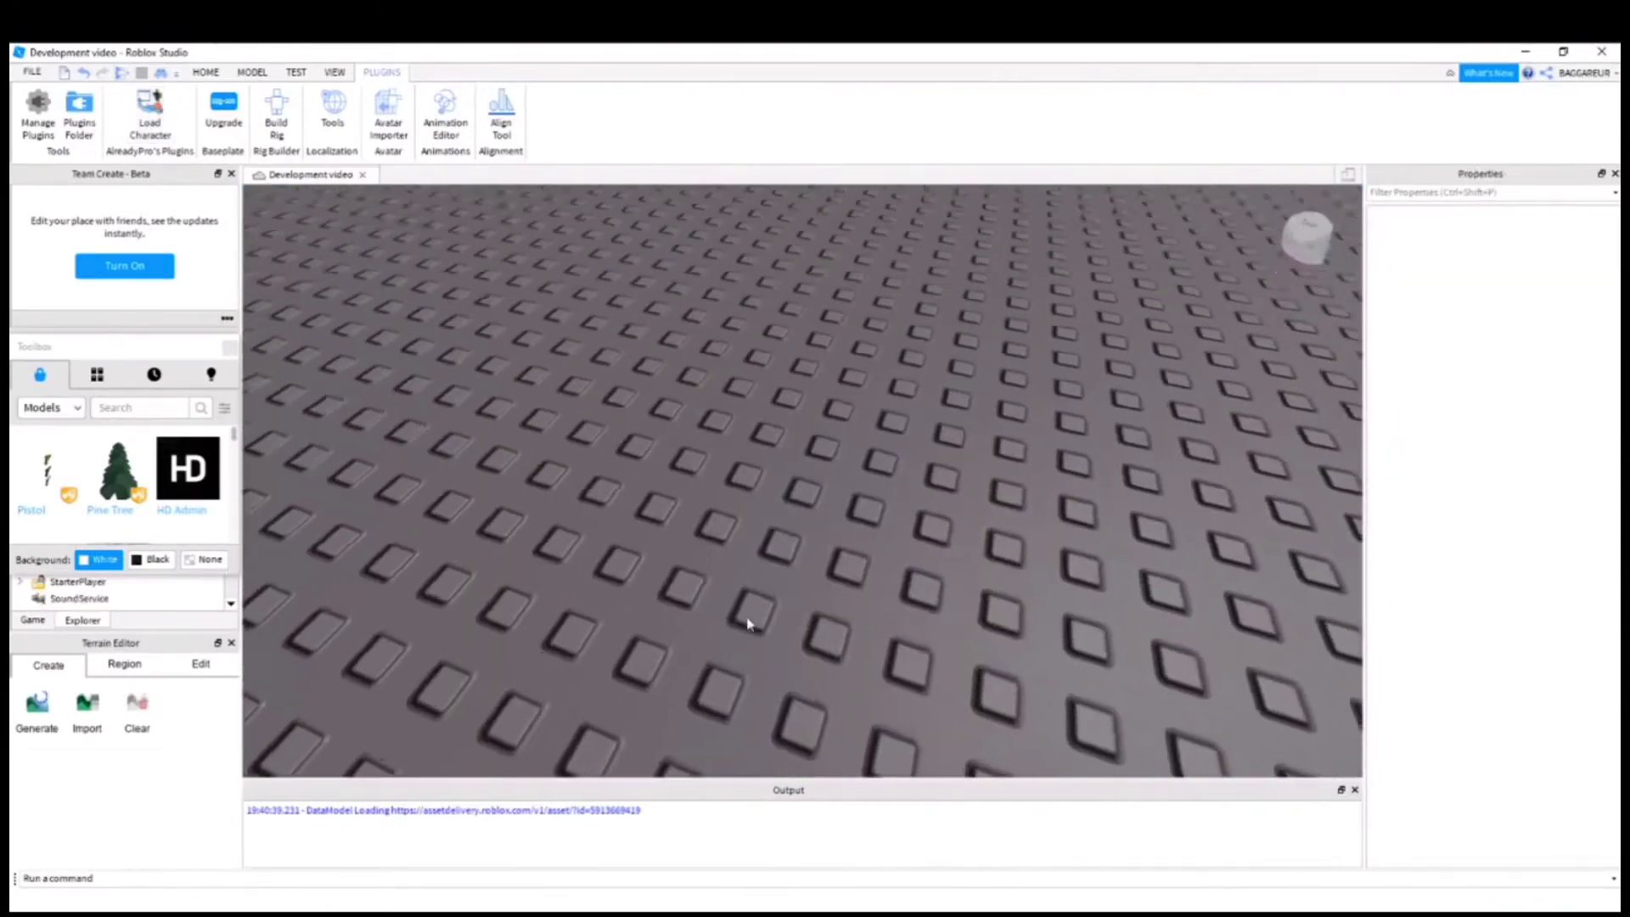
right_drag(747, 623, 717, 566)
key(F11)
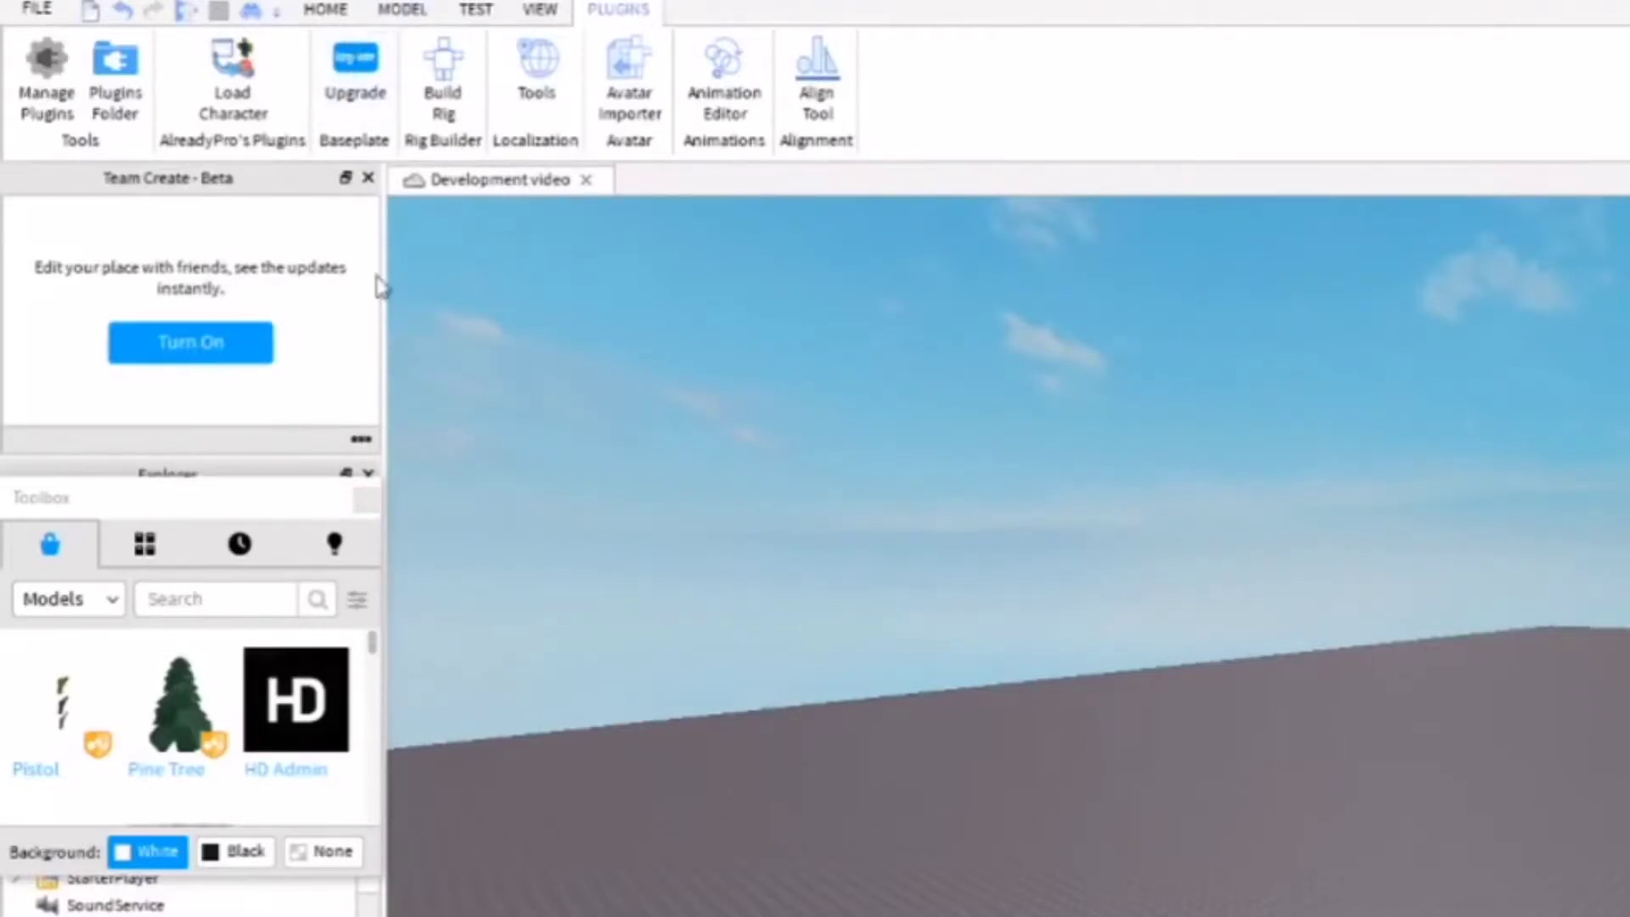
- Close and reopen the Team Create window, and turn on Team Create for the place
click(368, 178)
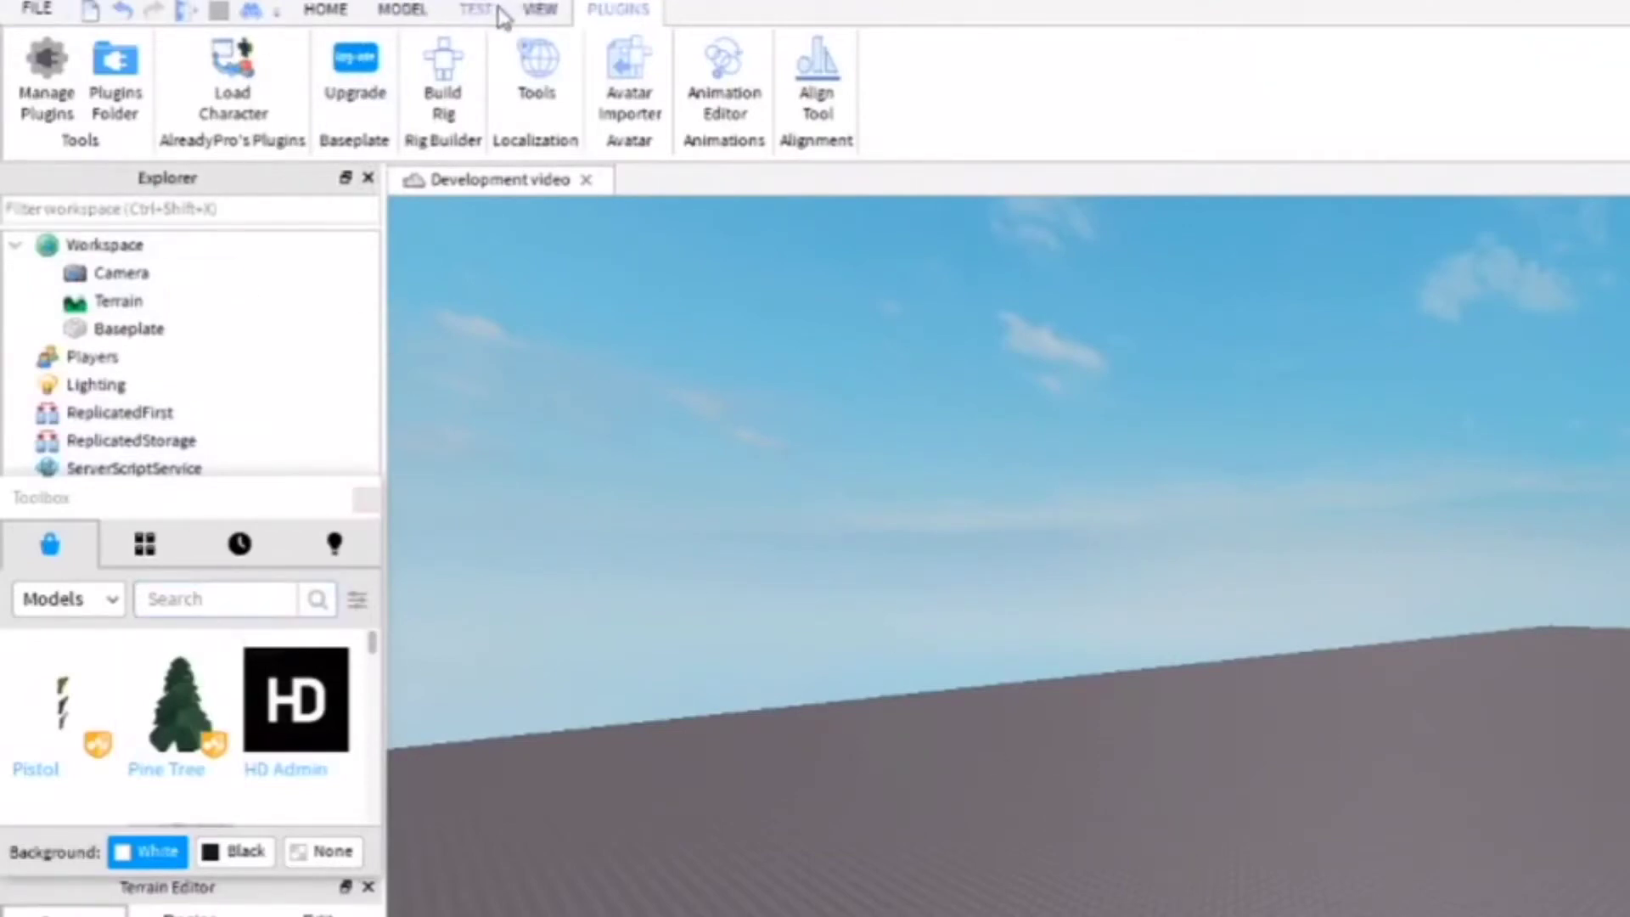
click(541, 12)
click(538, 46)
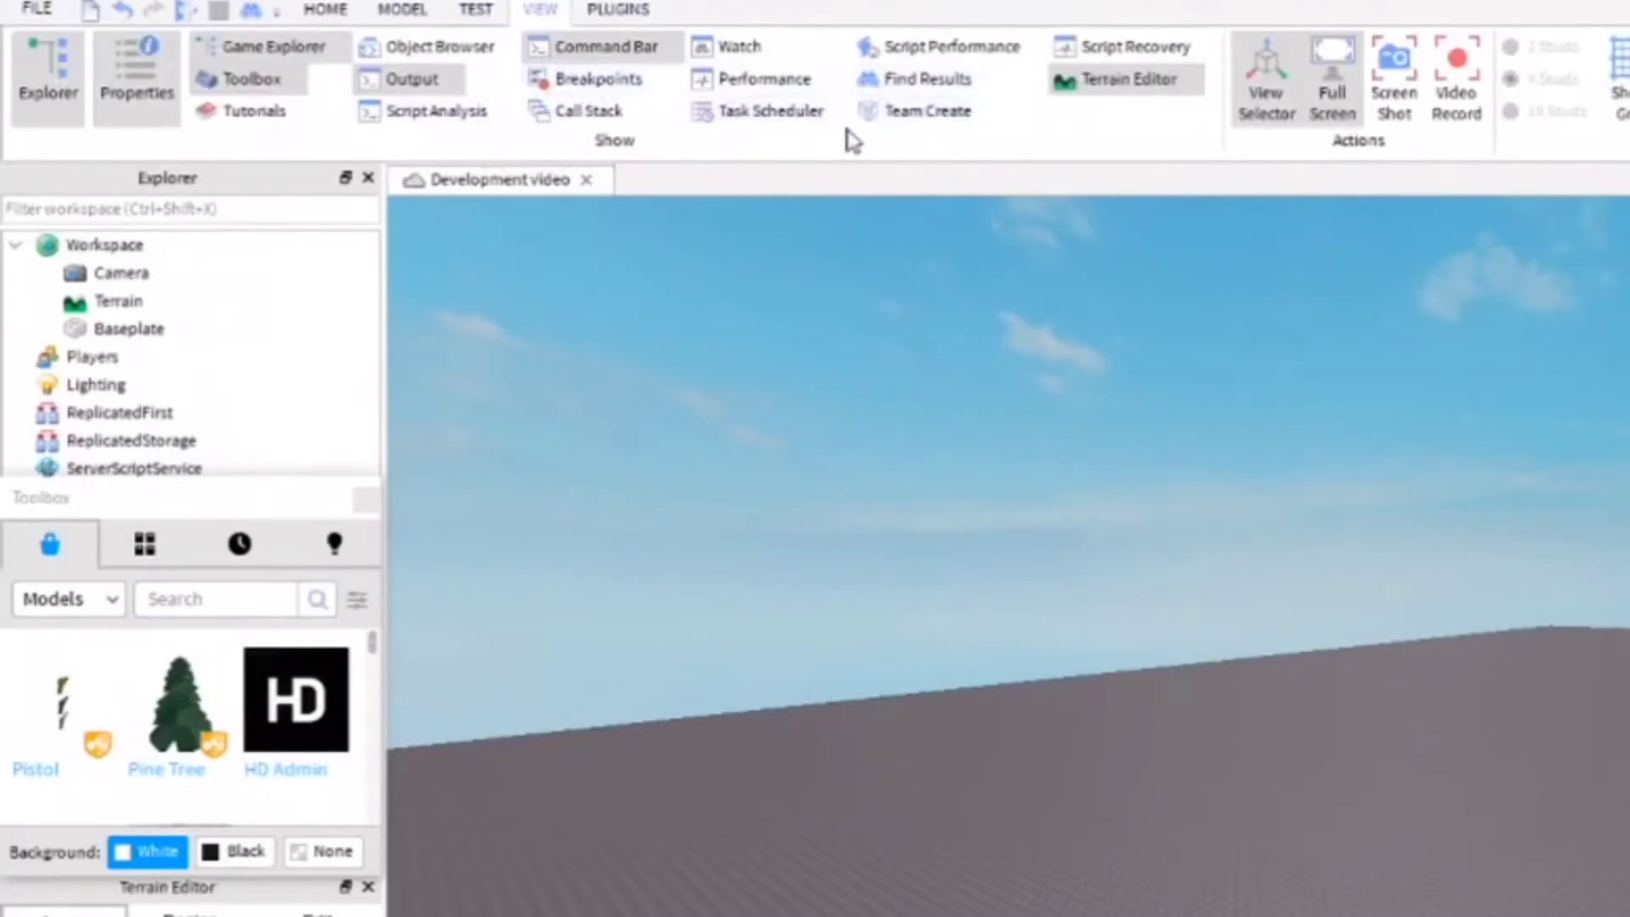
click(874, 118)
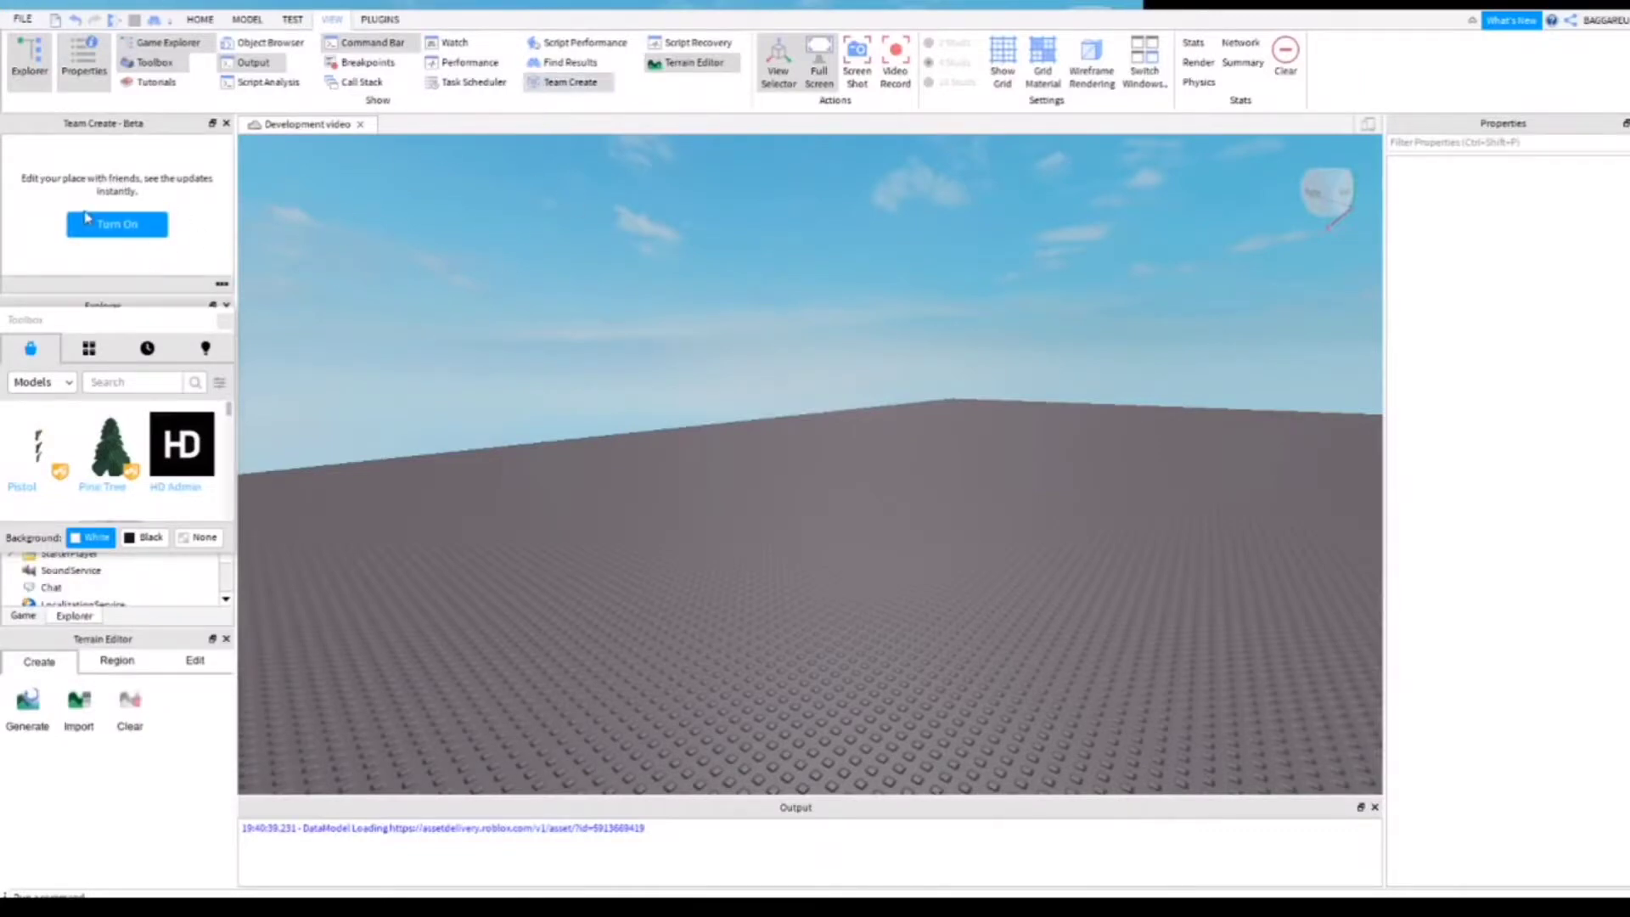
click(93, 230)
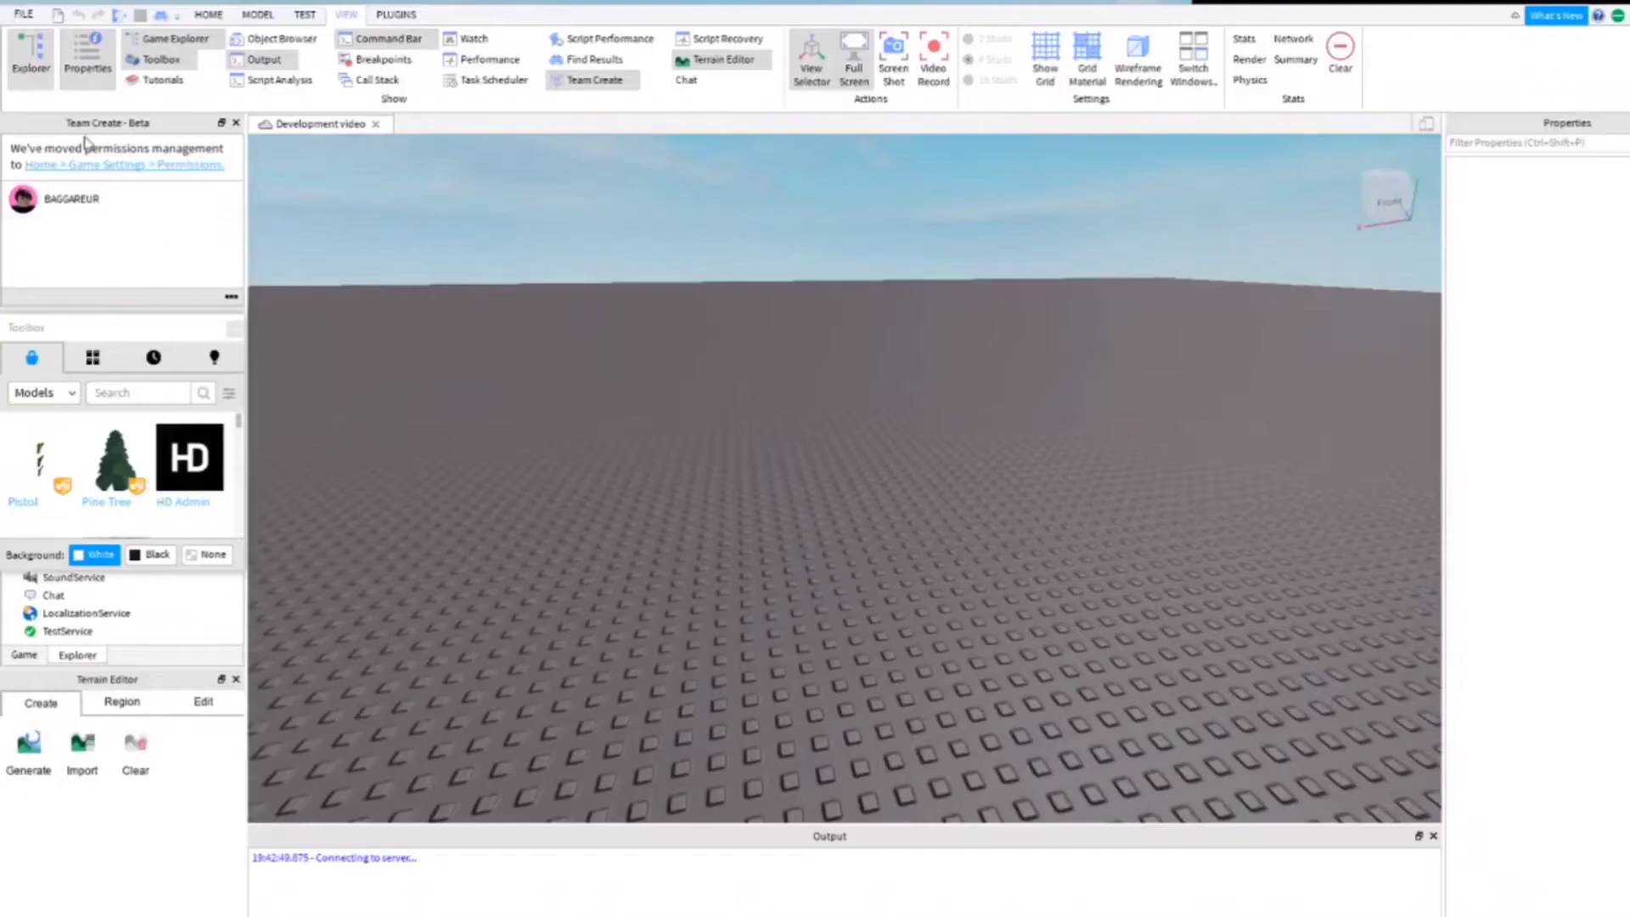
- Add a collaborator by username in the permissions of the game settings and save the change
click(207, 15)
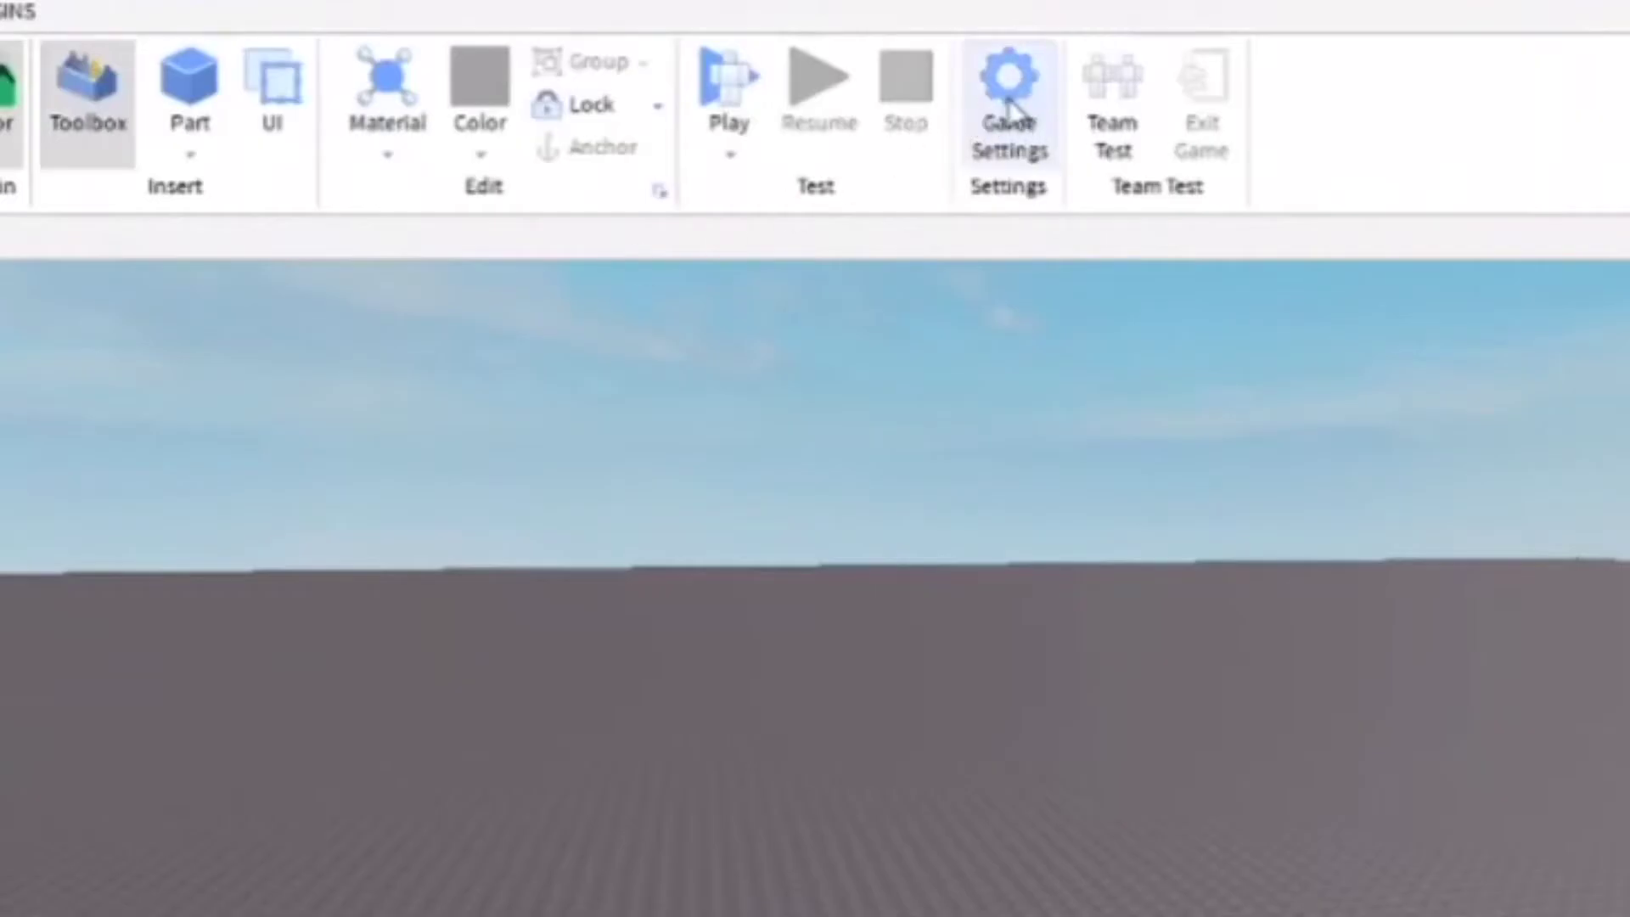
click(1009, 101)
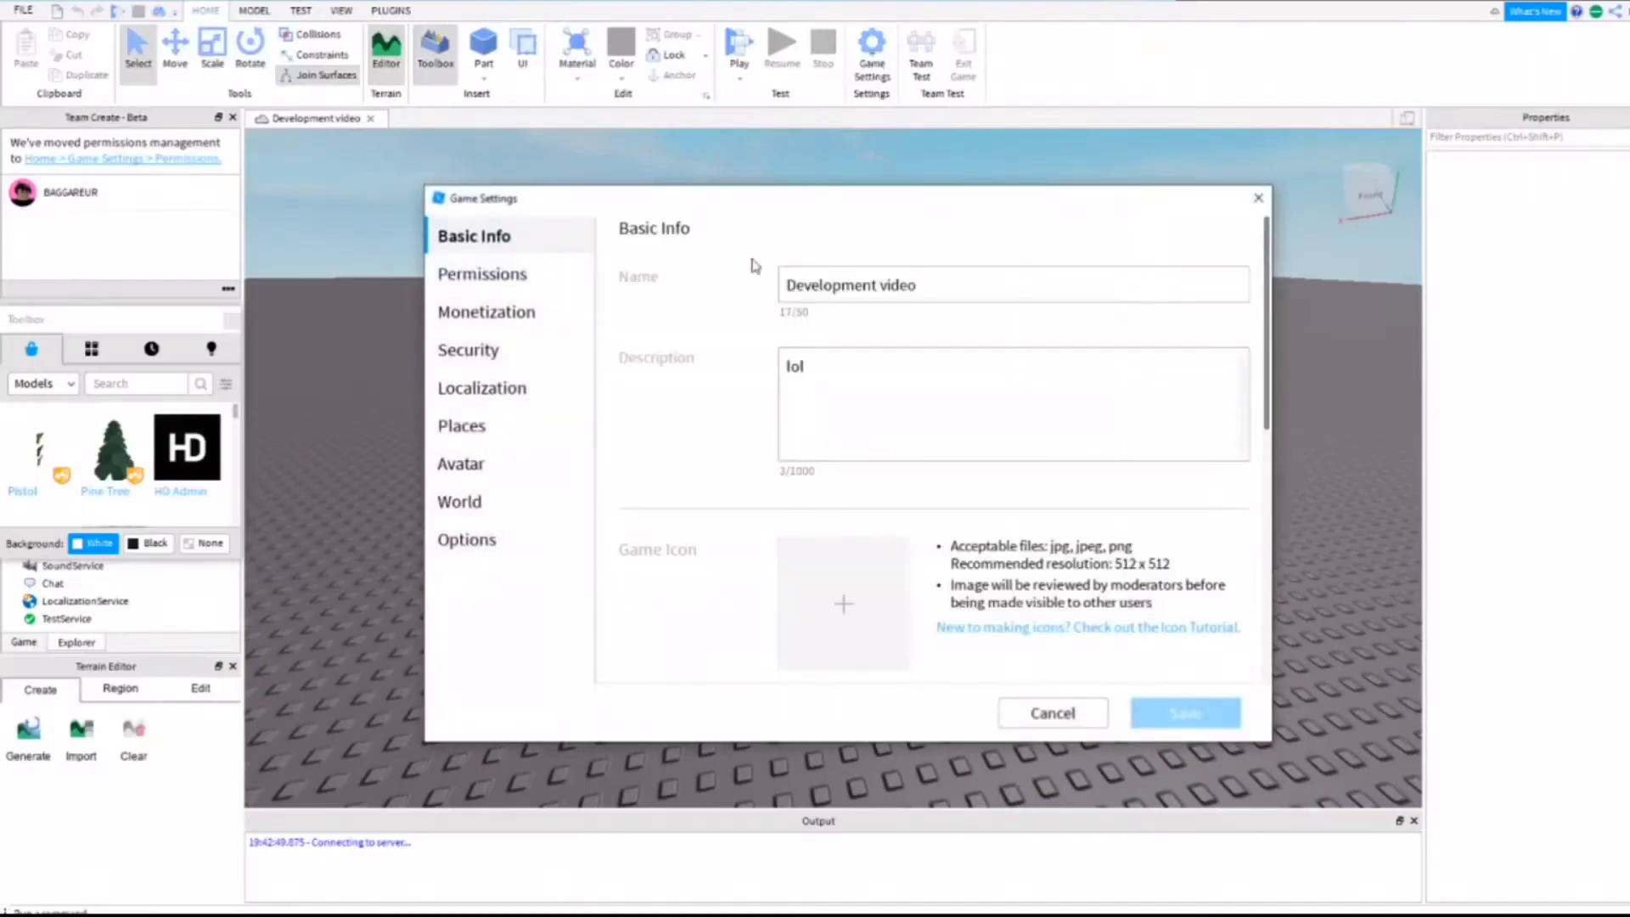
click(482, 287)
scroll(637, 472, down, 1)
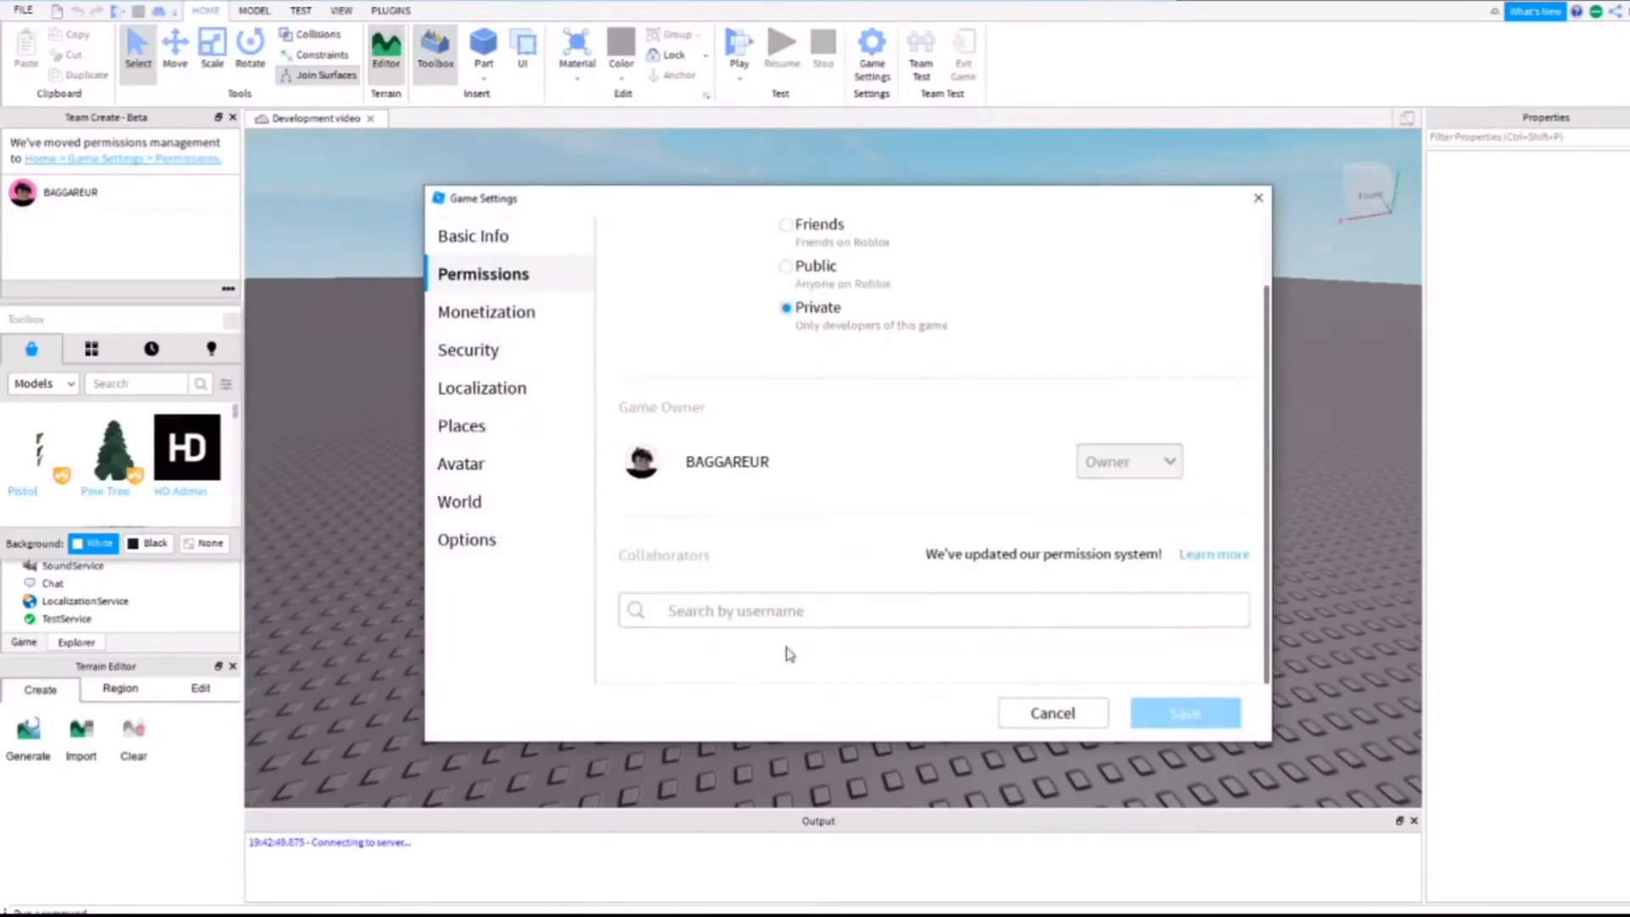
click(794, 611)
text(Head)
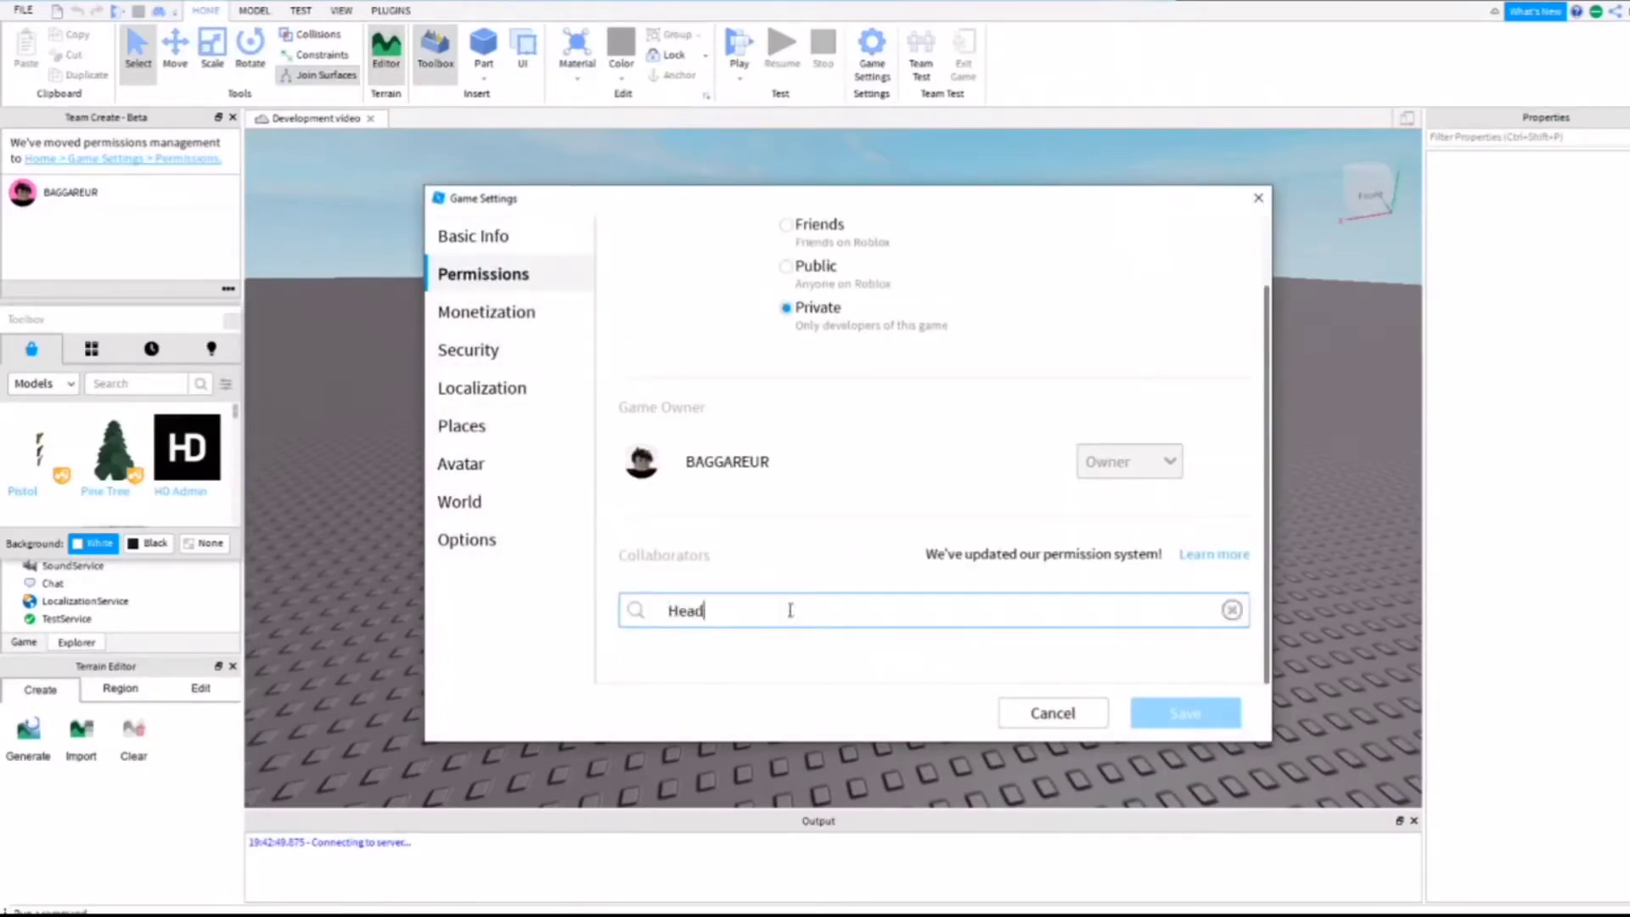
text(les)
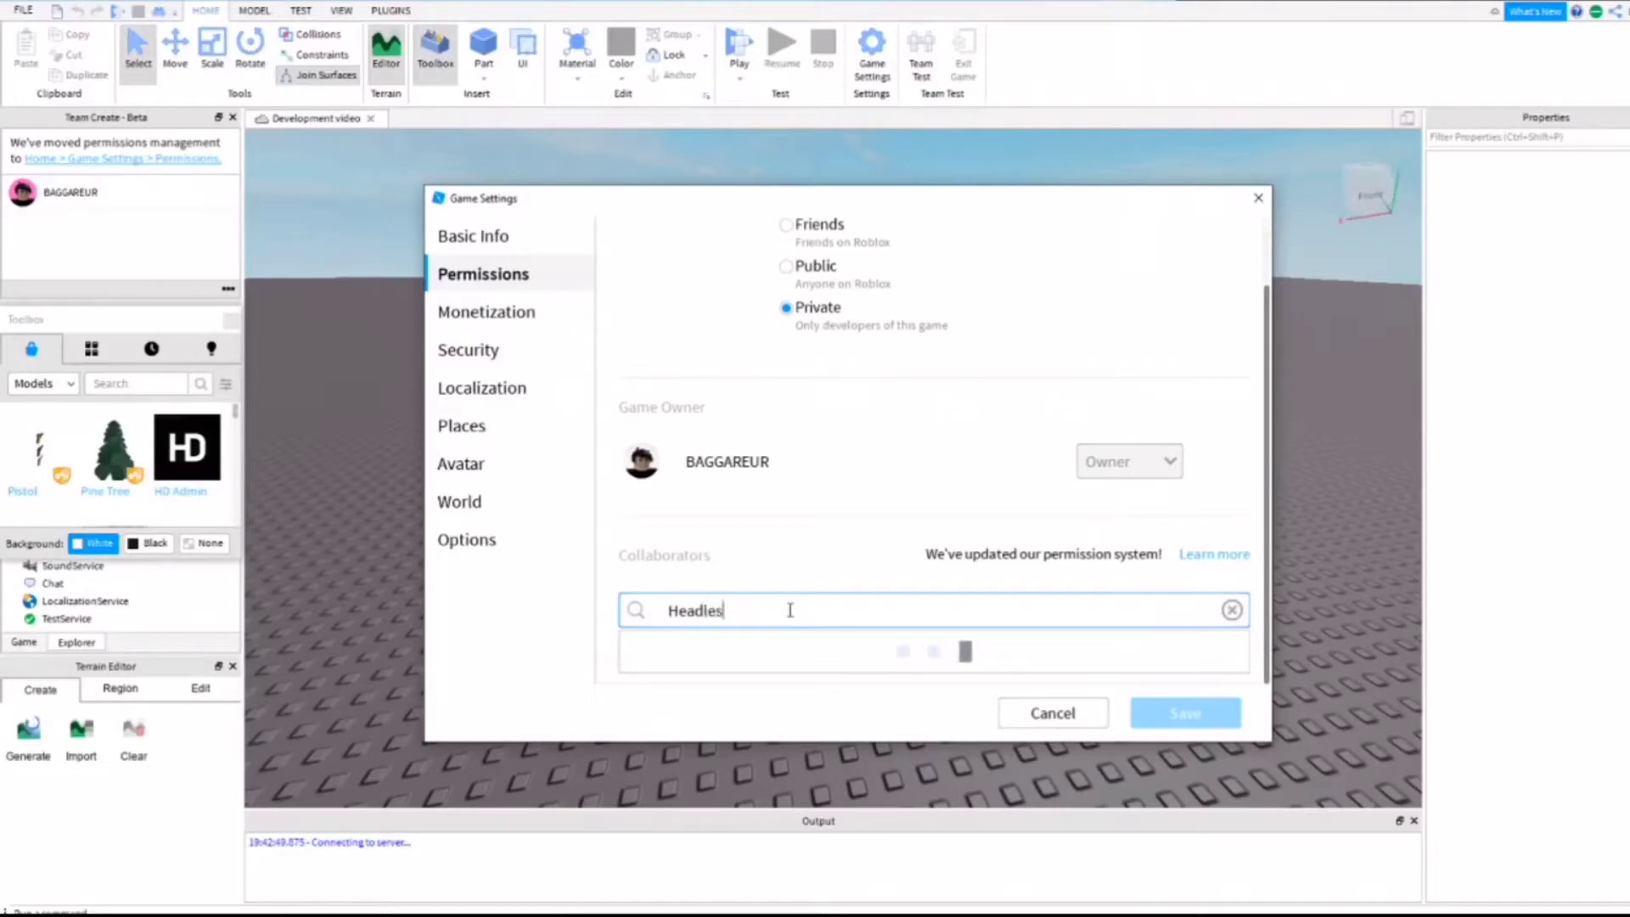
text(s_Meliodas)
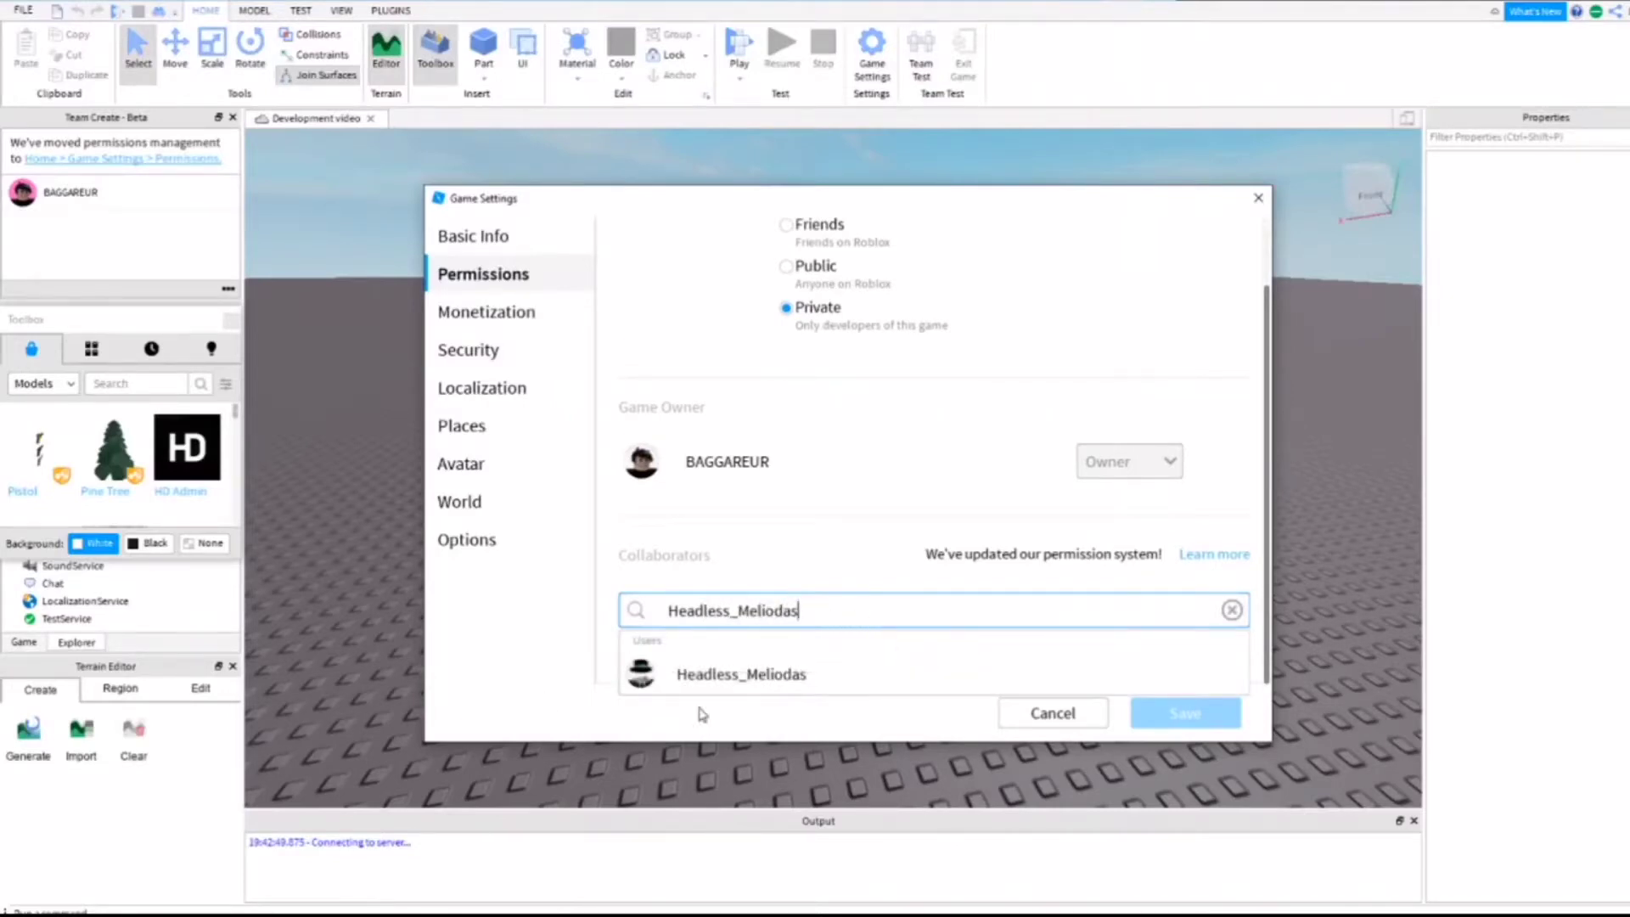
click(727, 679)
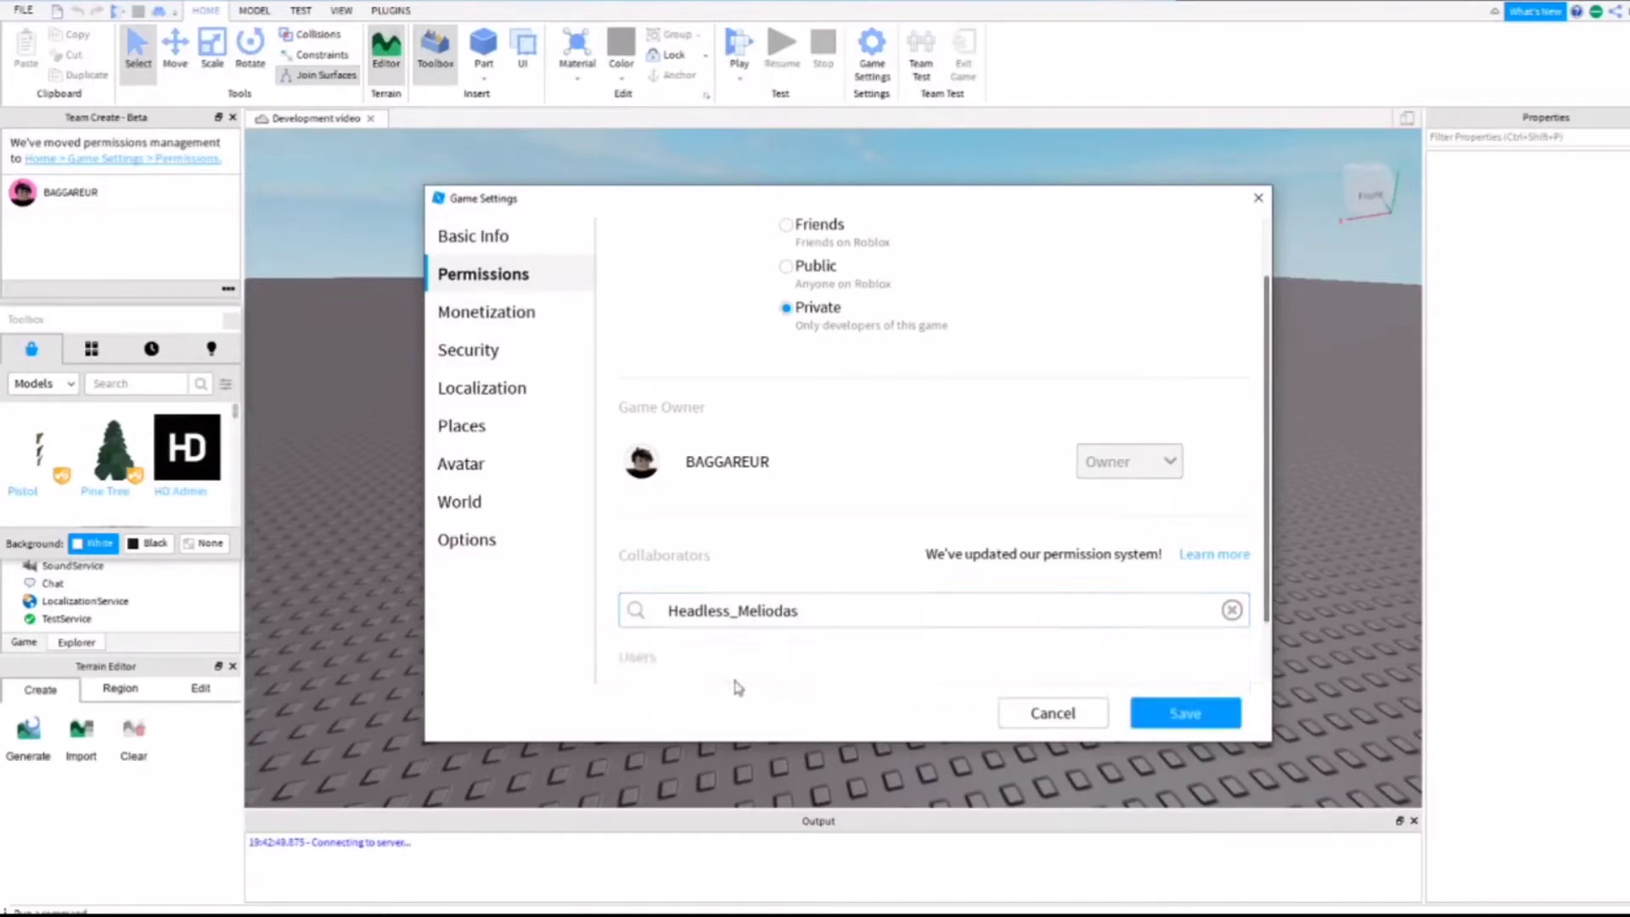
click(1173, 710)
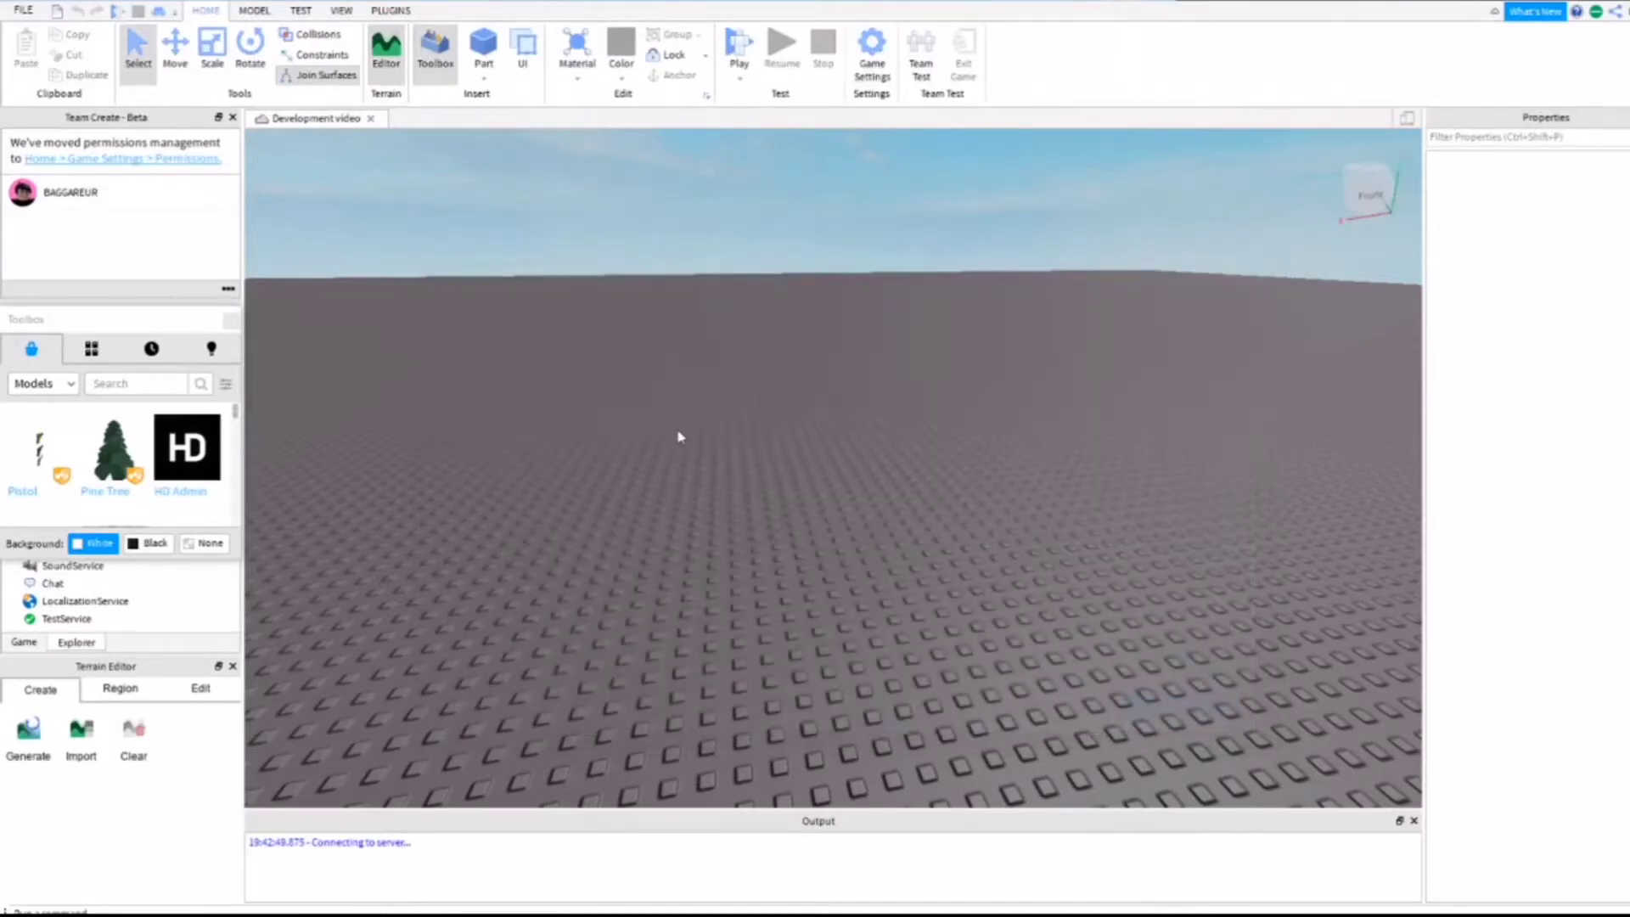
- Change the collaborator's permission to Edit in the game settings and save it
right_drag(679, 437, 687, 437)
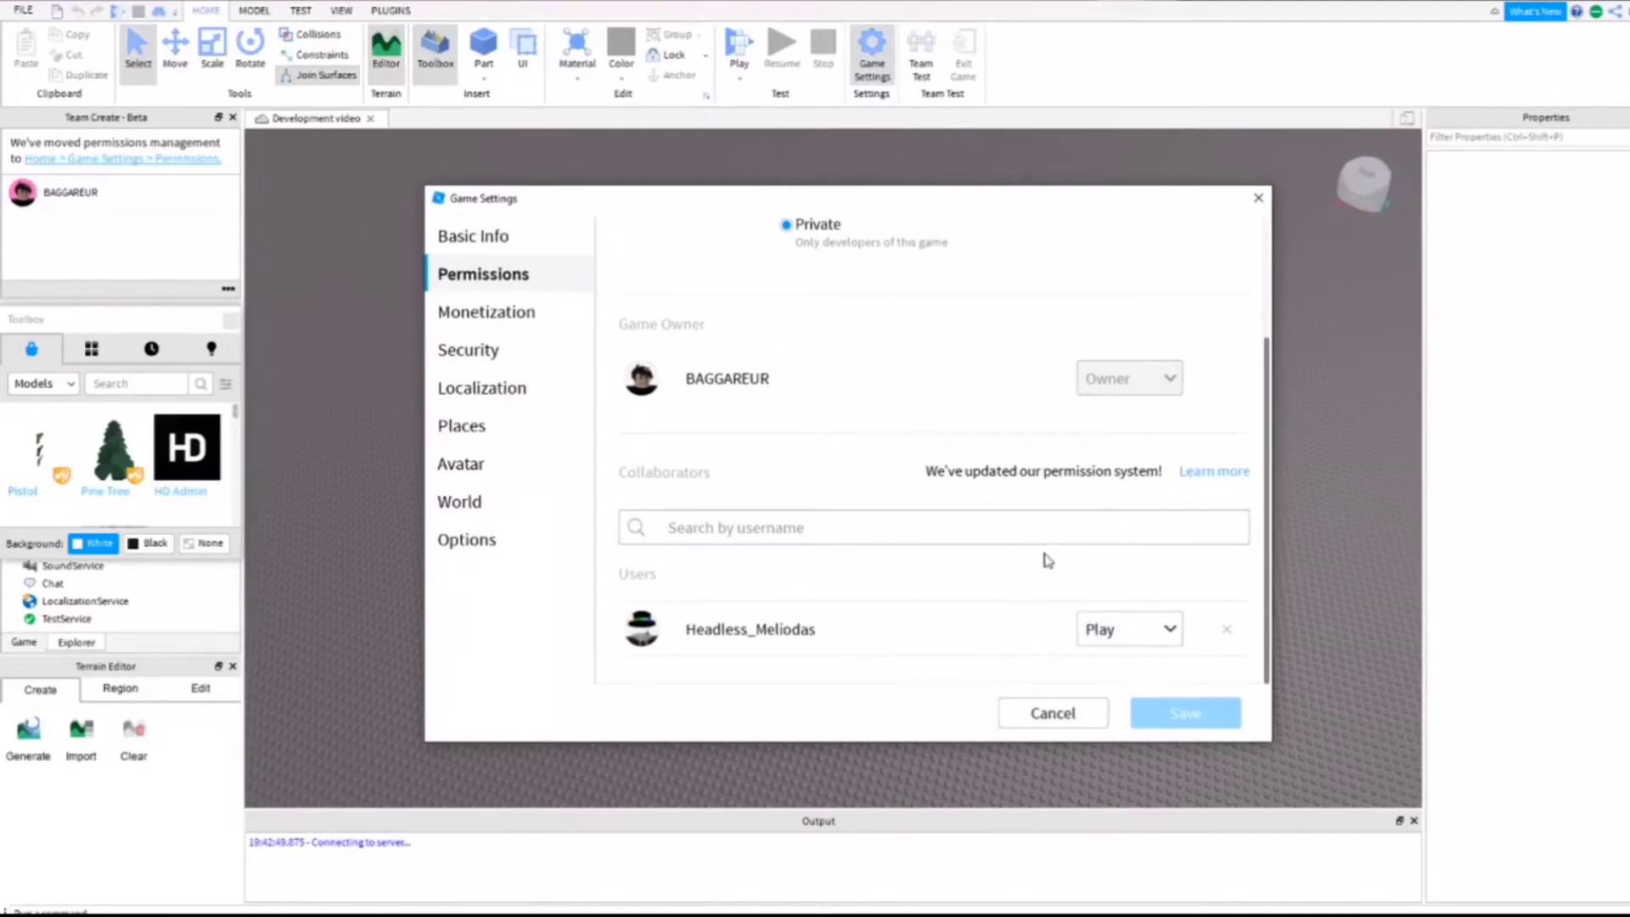
scroll(696, 414, up, 3)
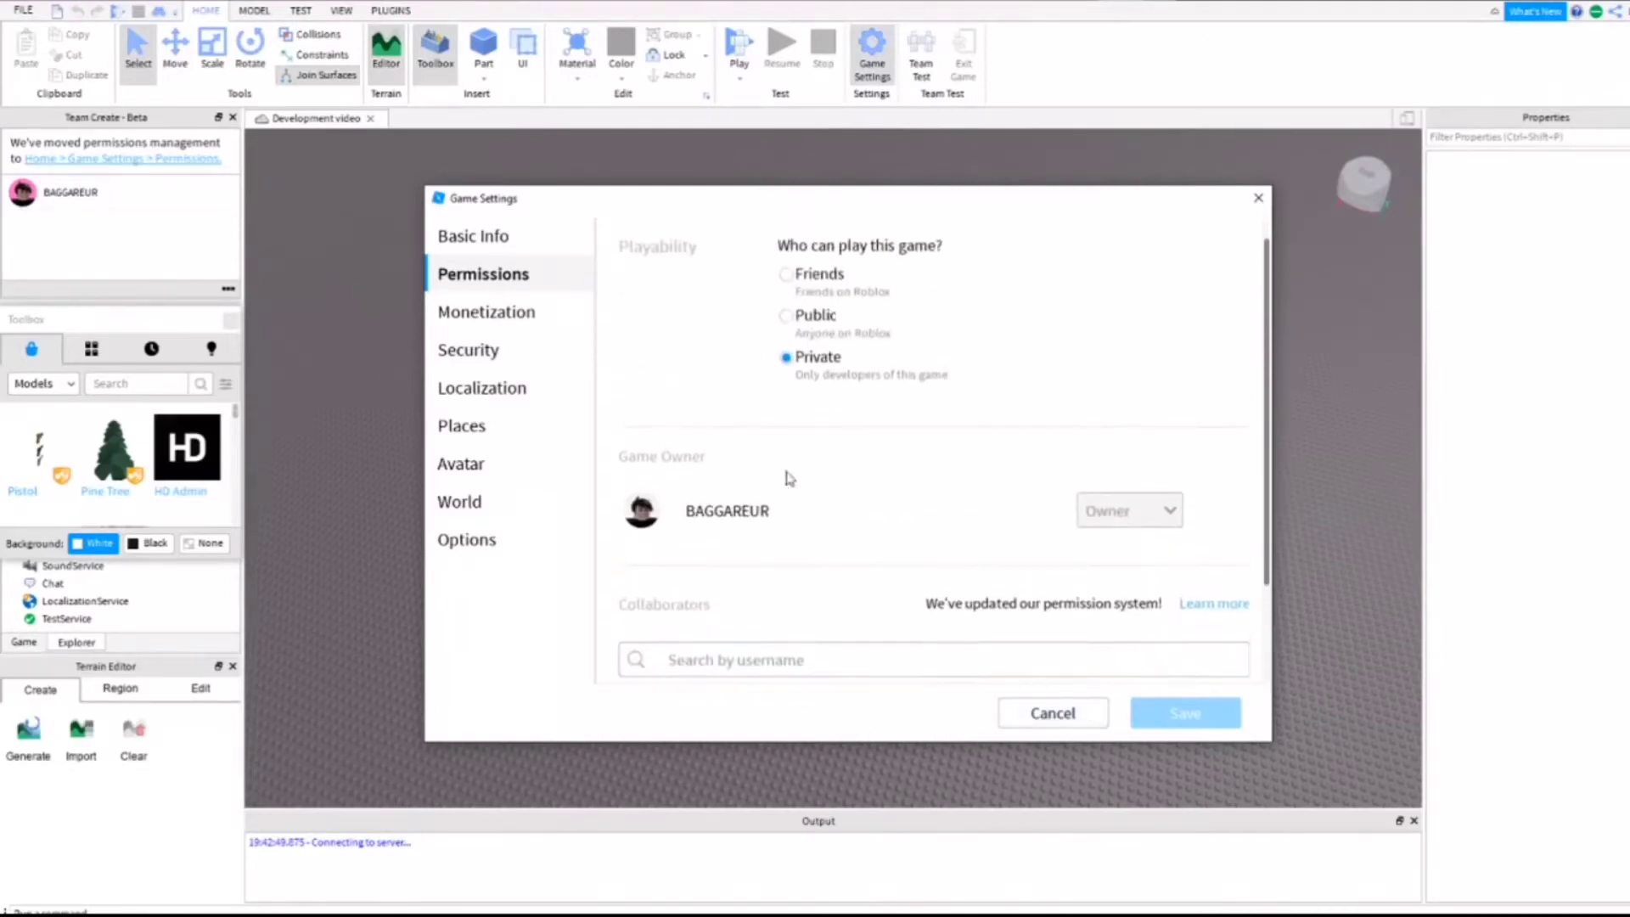
scroll(749, 484, down, 2)
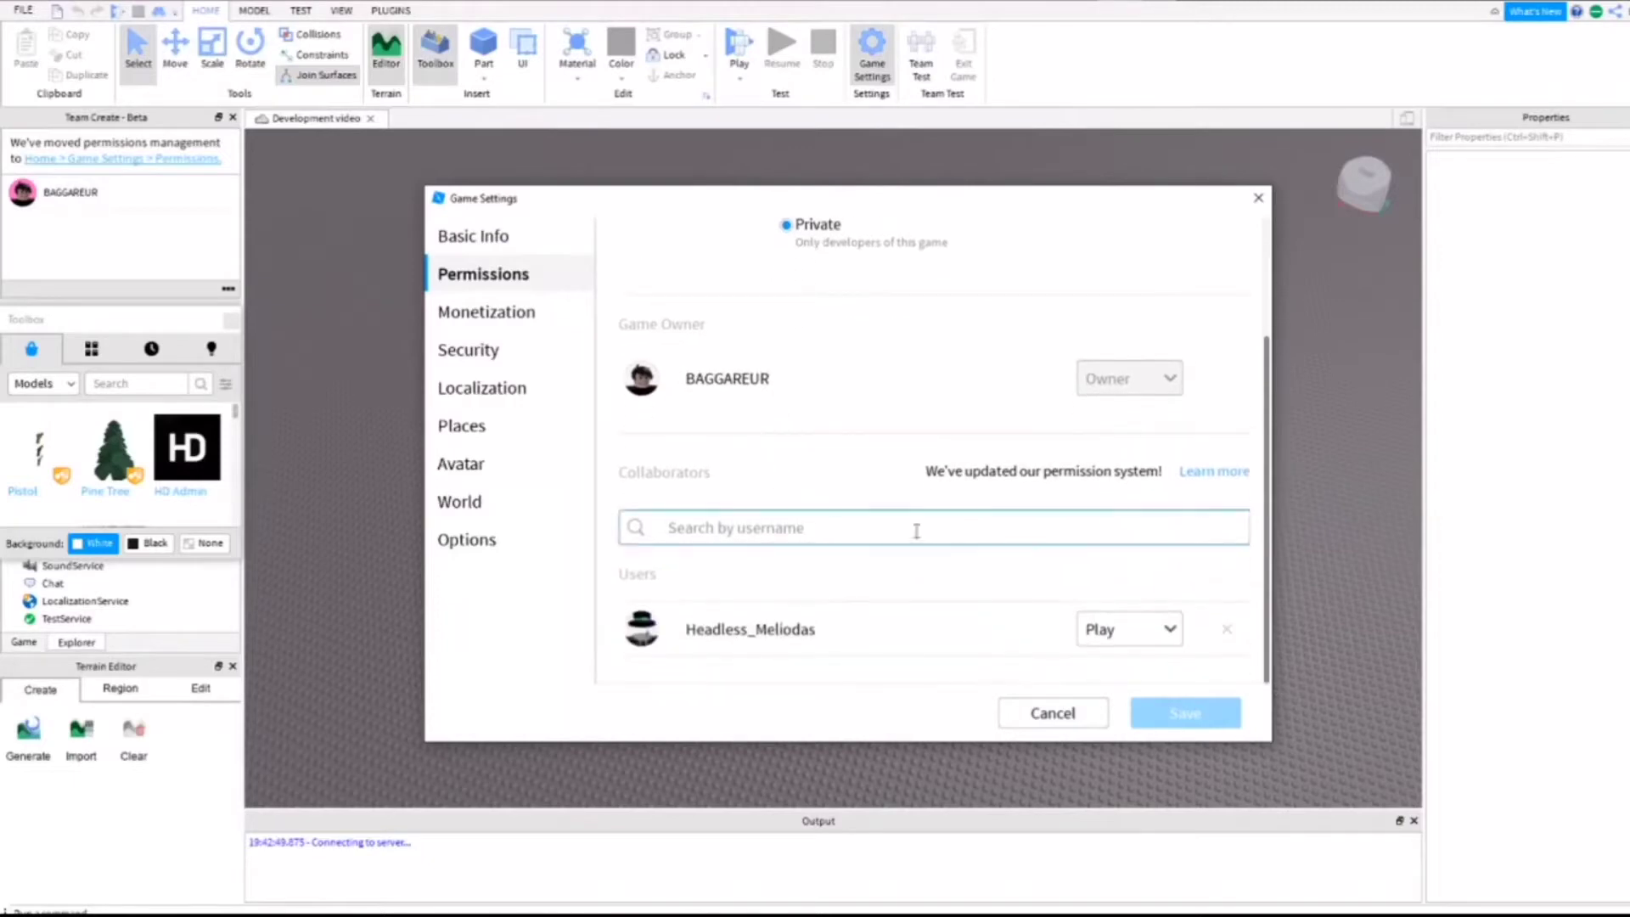
click(1129, 629)
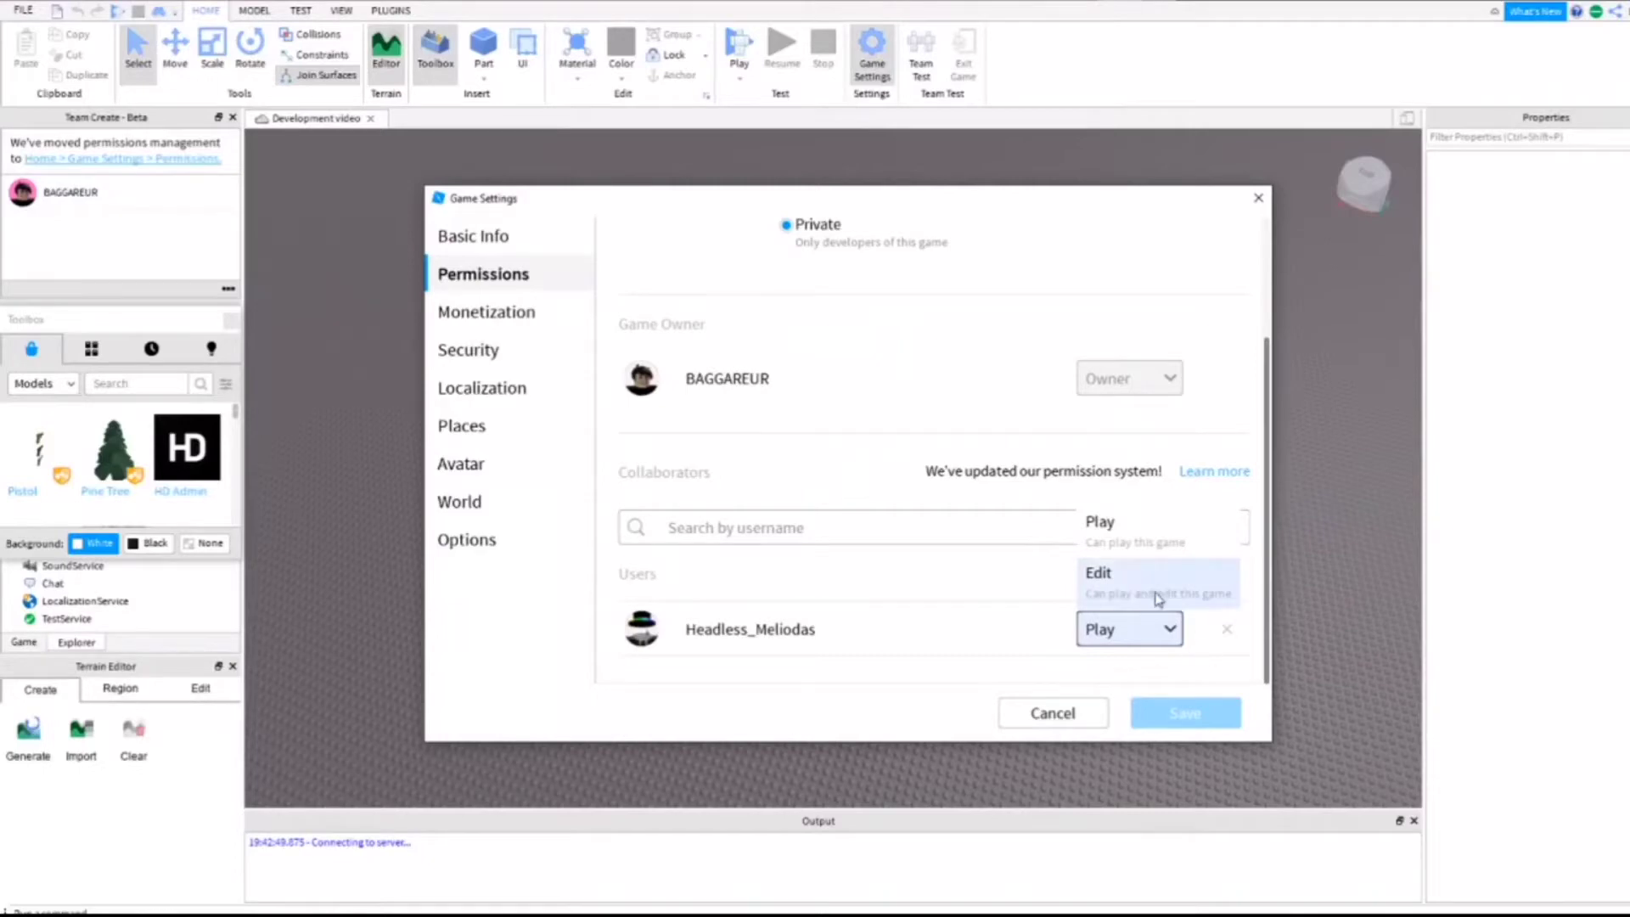
click(1159, 599)
click(1169, 732)
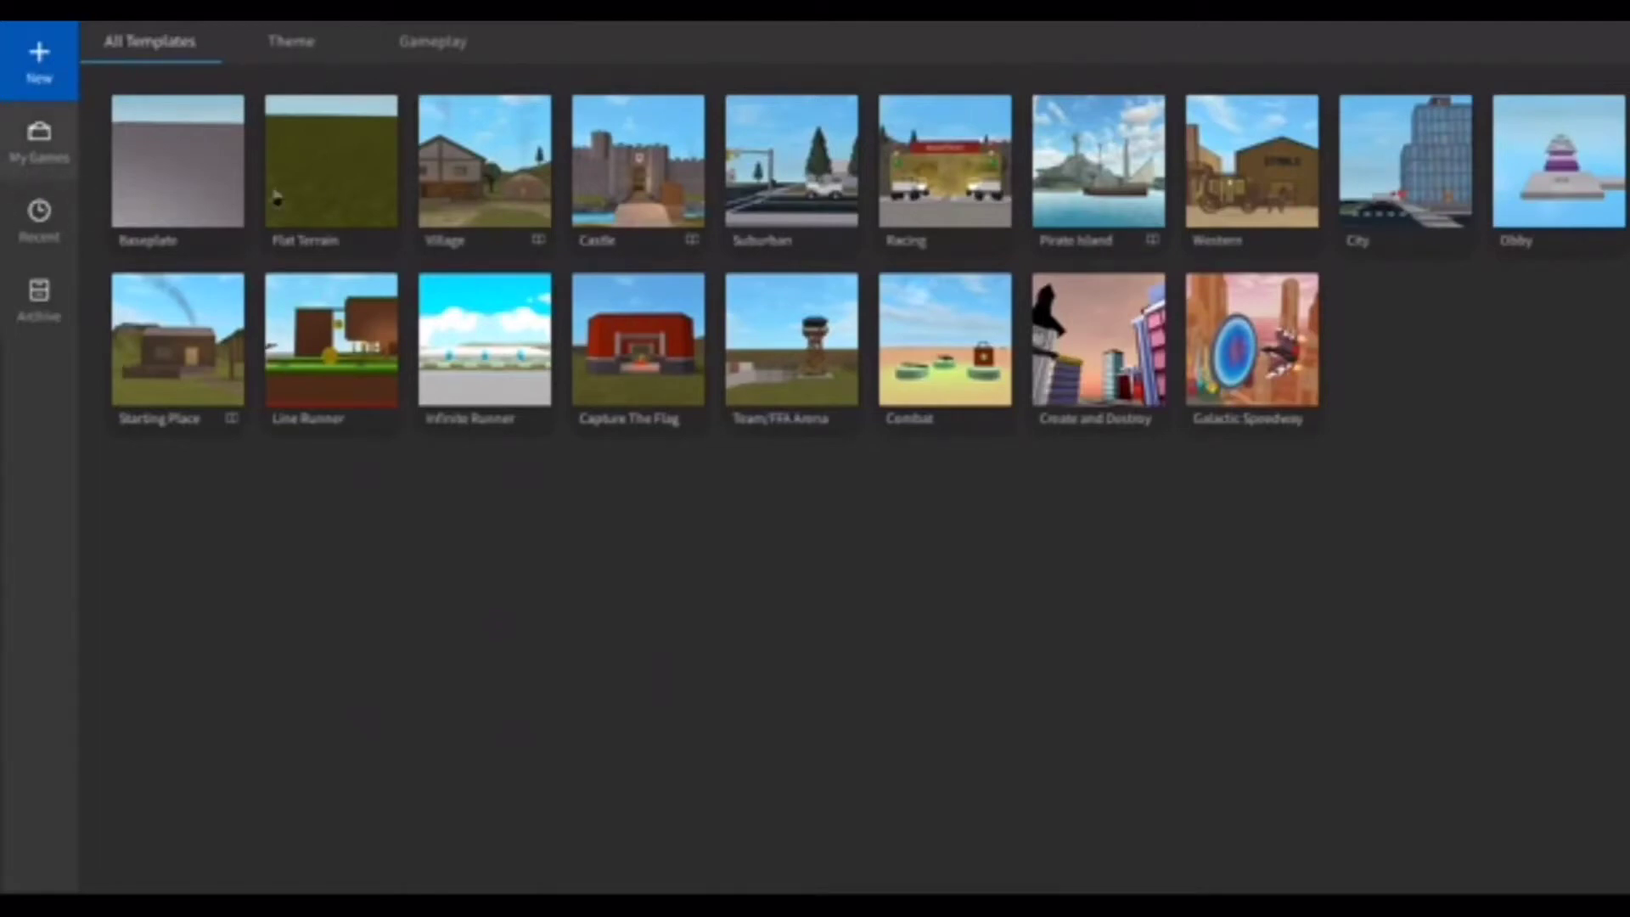
- Browse the personal and group games on the start page and open the list of games shared with the account
click(42, 161)
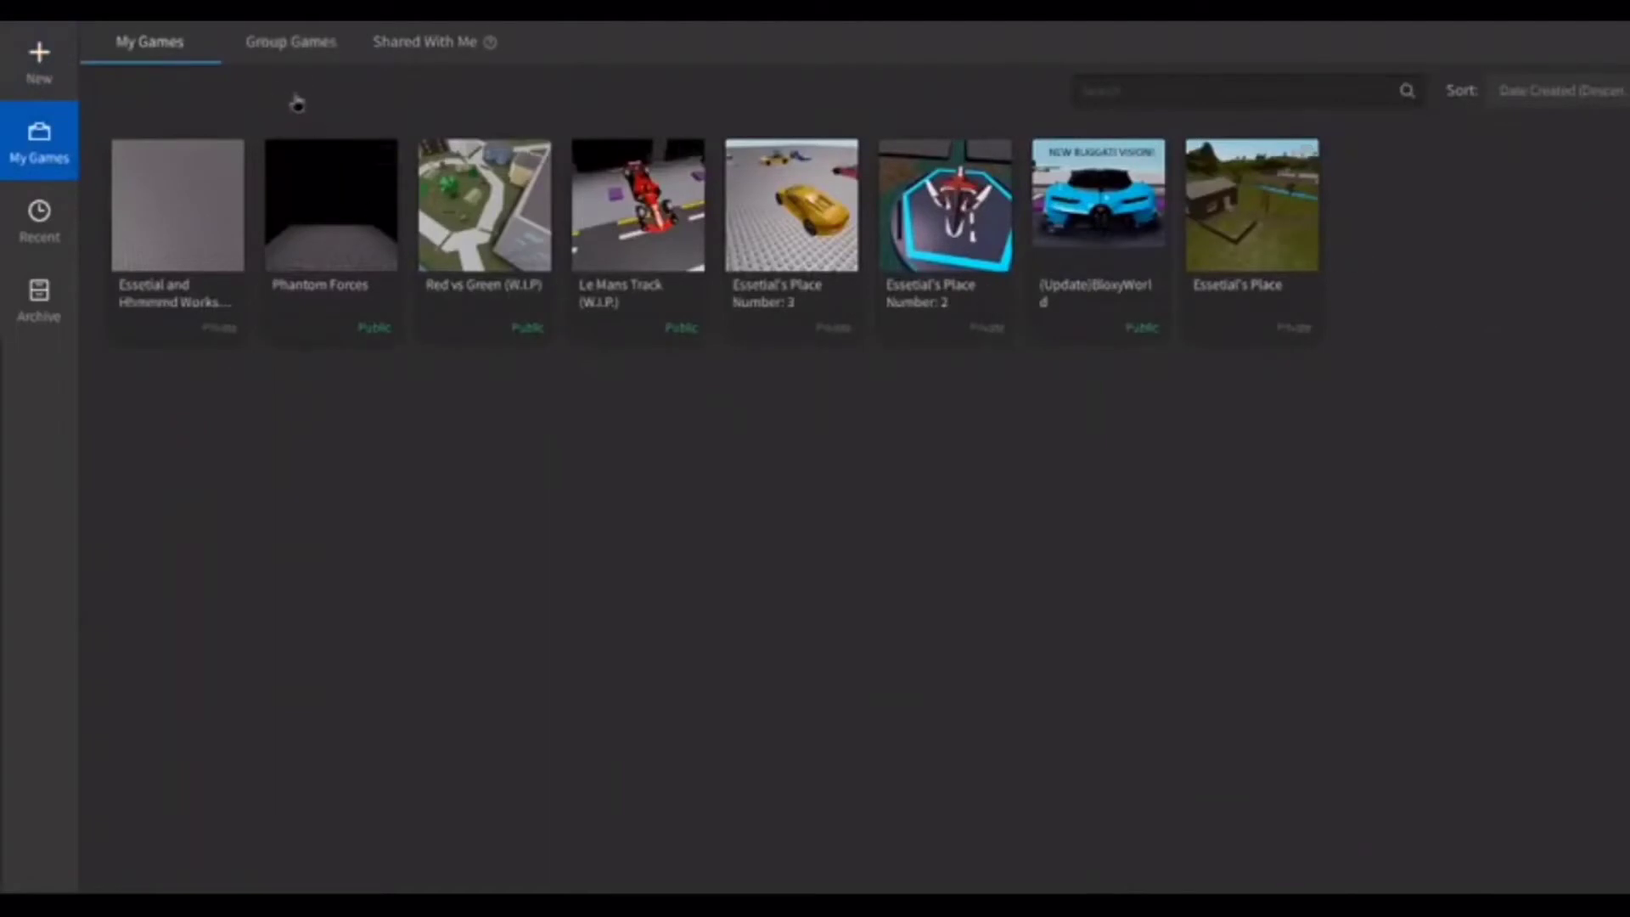
click(314, 44)
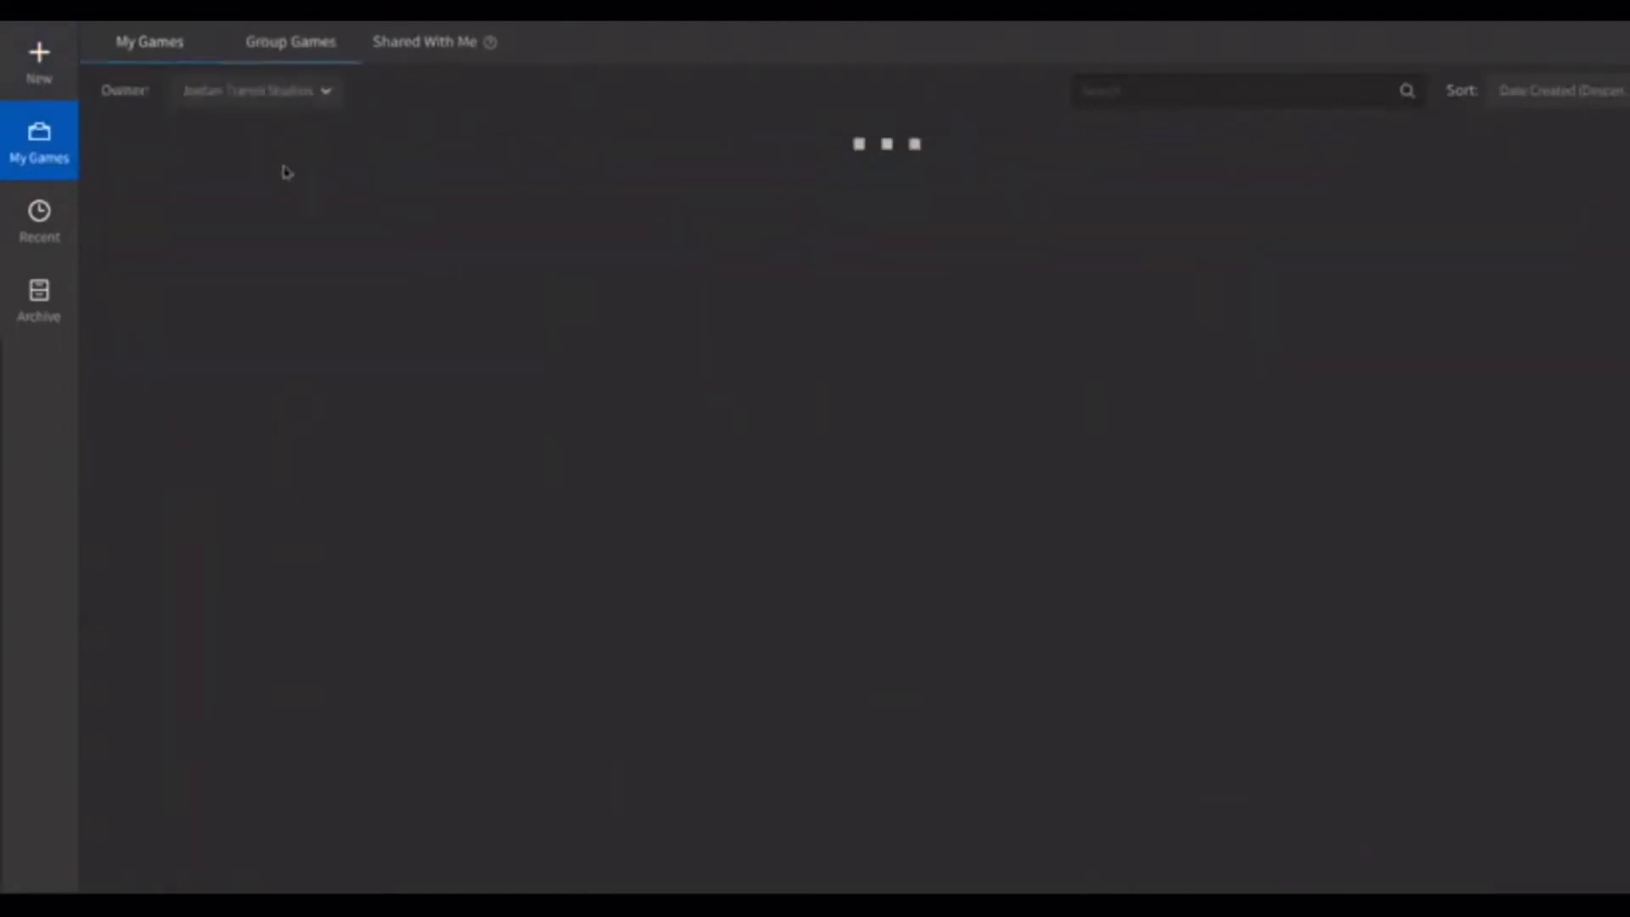
click(156, 46)
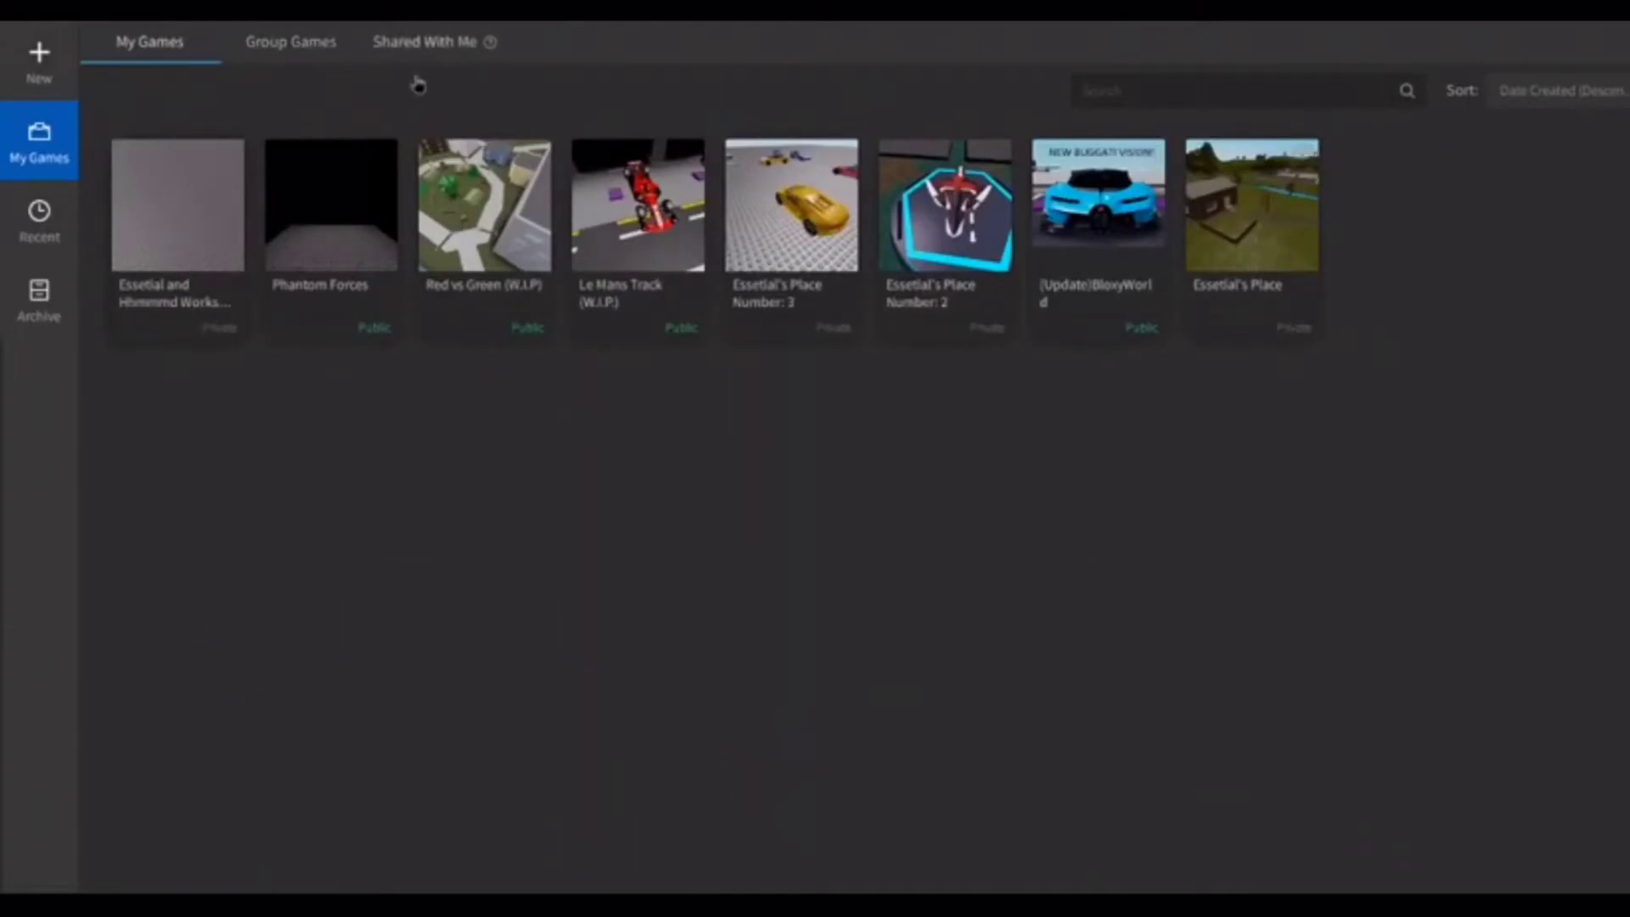
click(420, 42)
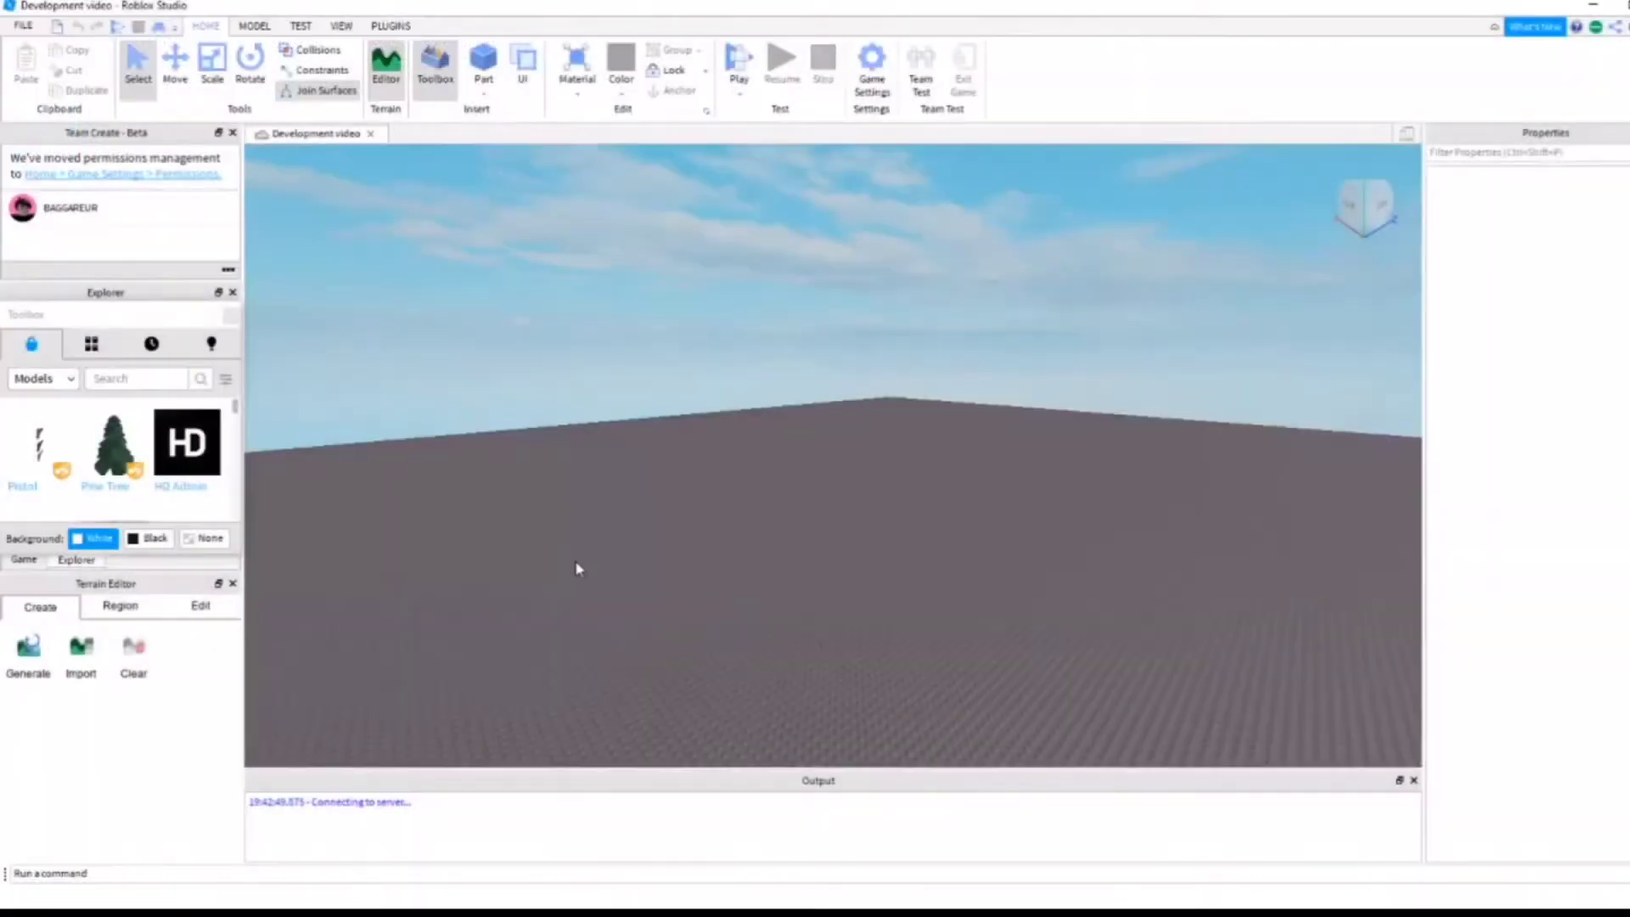
- Undock the Toolbox from the Explorer area and place it as a floating window over the viewport
double_click(64, 314)
drag(361, 343, 895, 451)
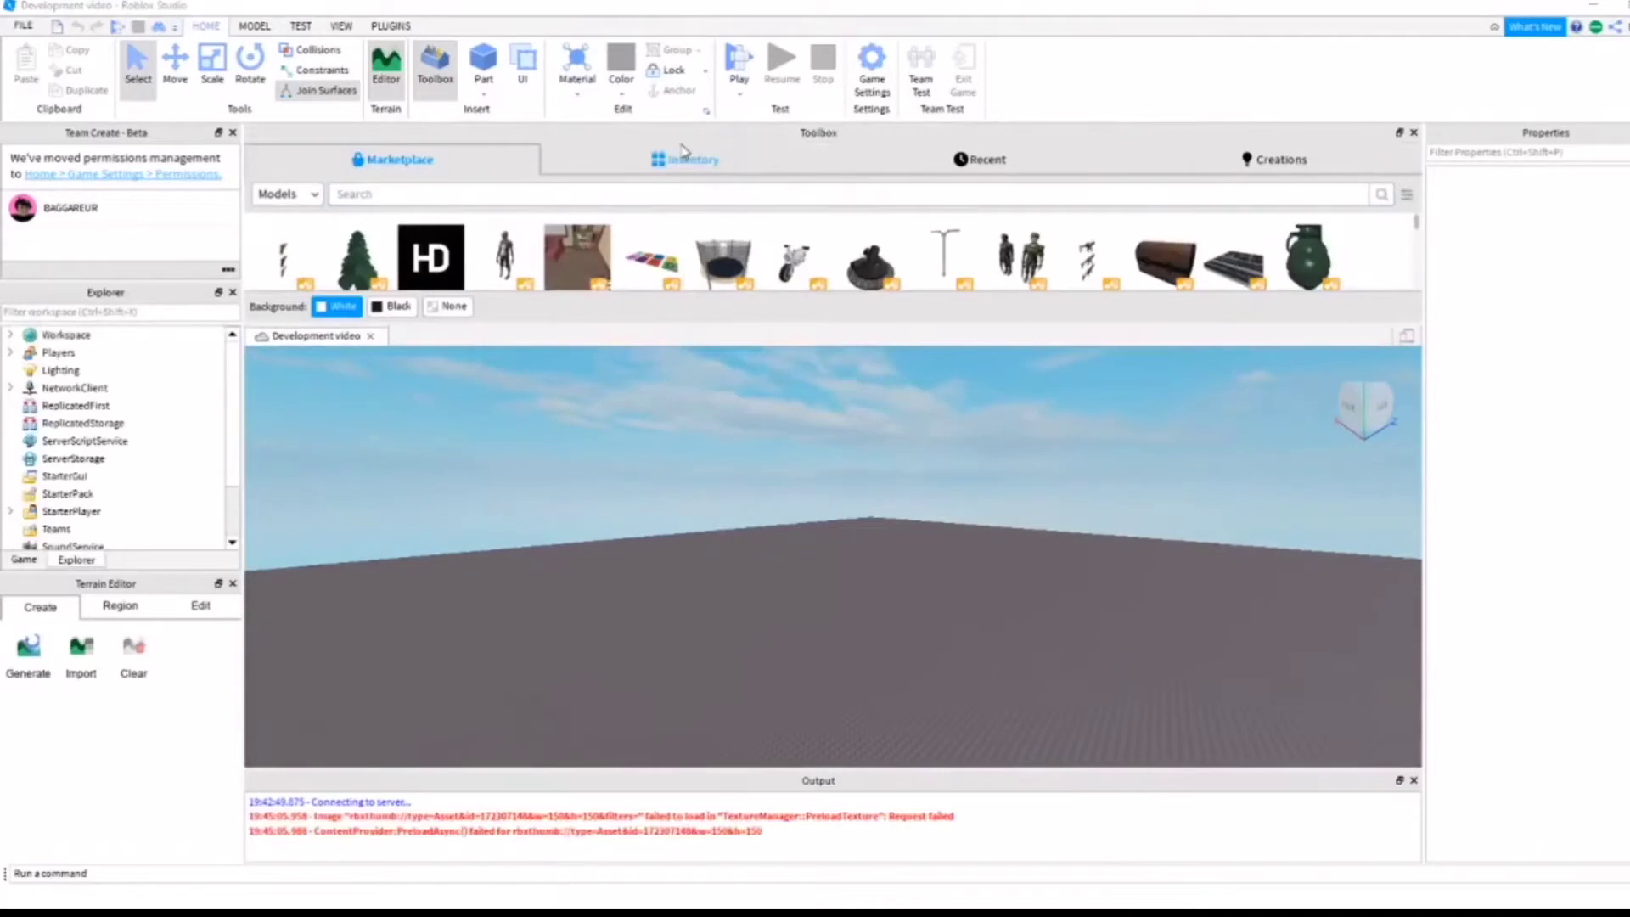
drag(671, 132, 702, 405)
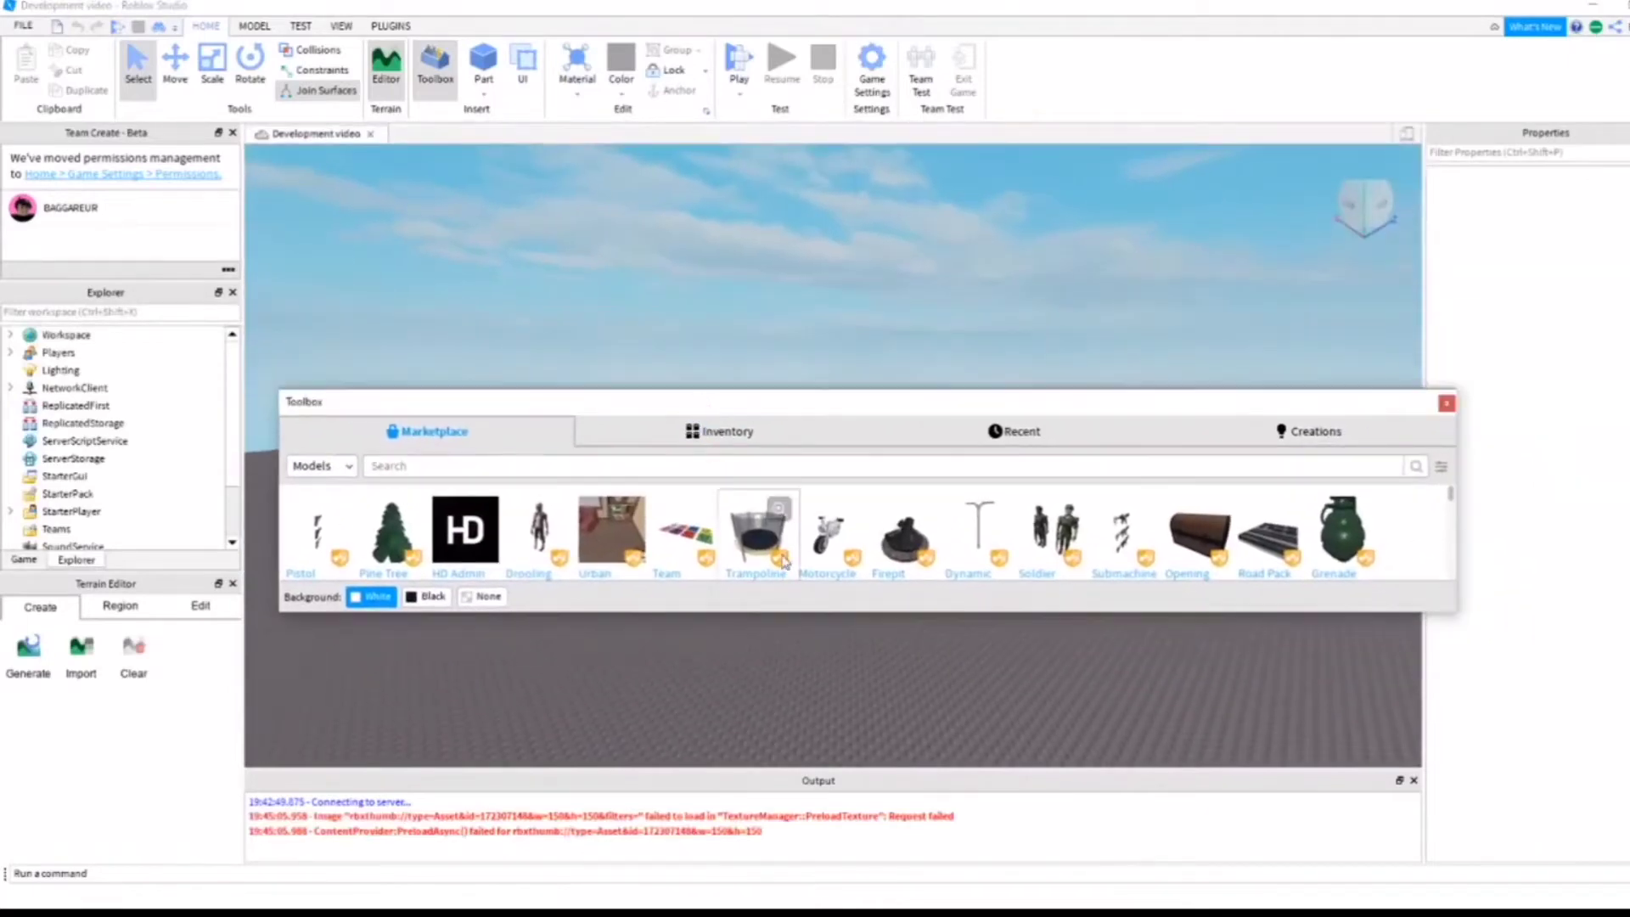
- Browse the marketplace models in the Toolbox and move its floating window higher over the viewport
scroll(783, 562, down, 3)
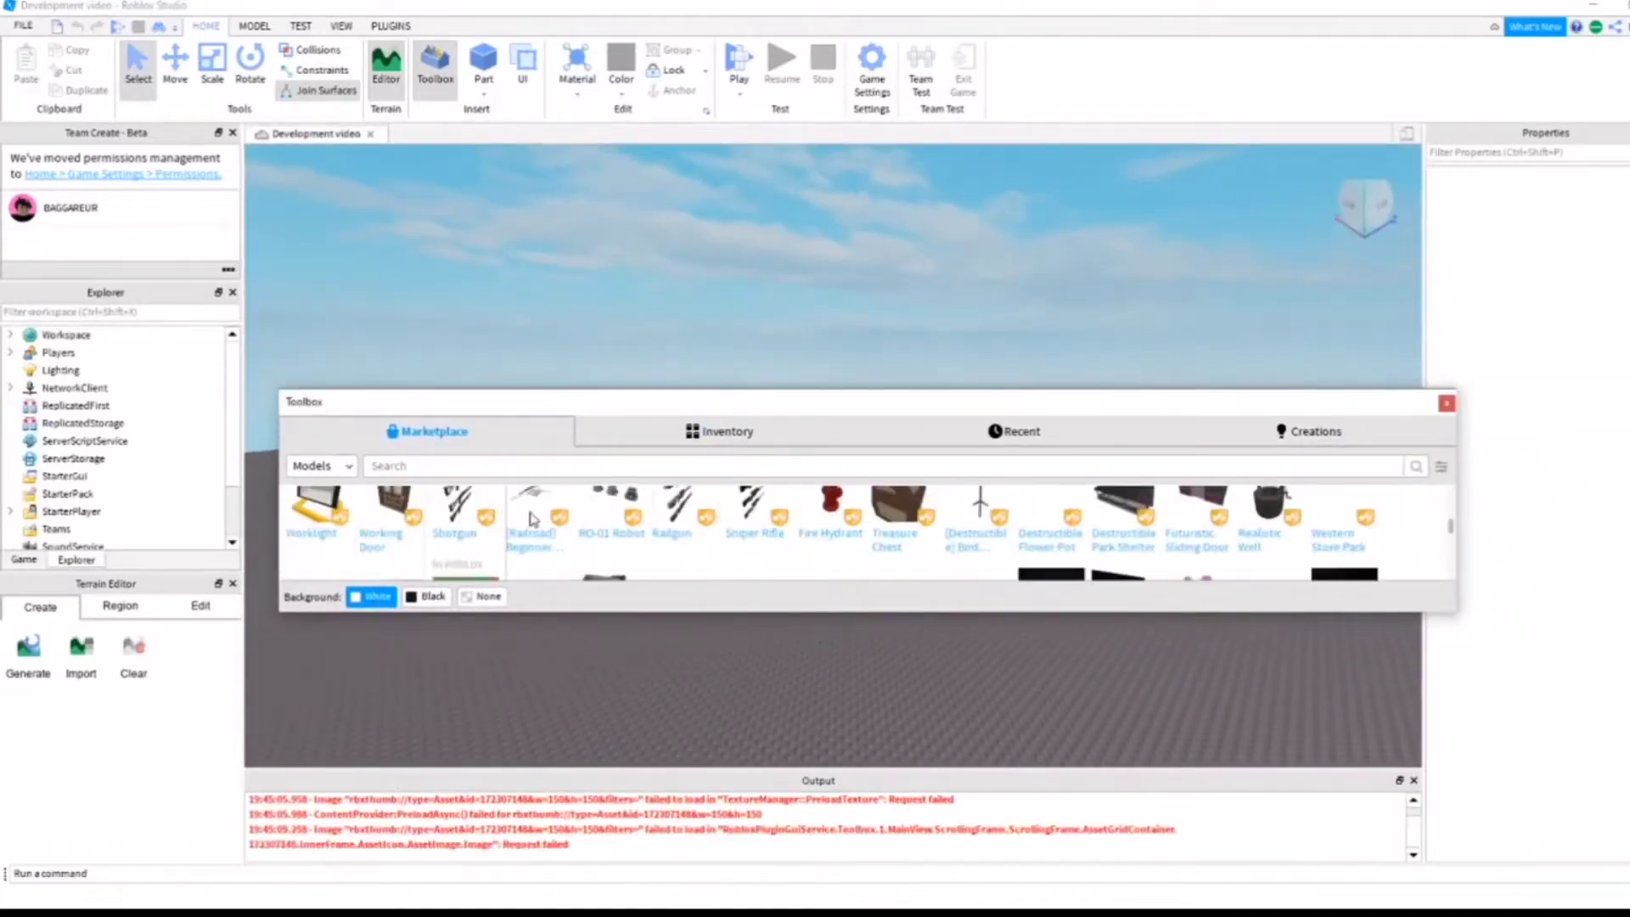
click(594, 468)
right_drag(1105, 239, 1101, 268)
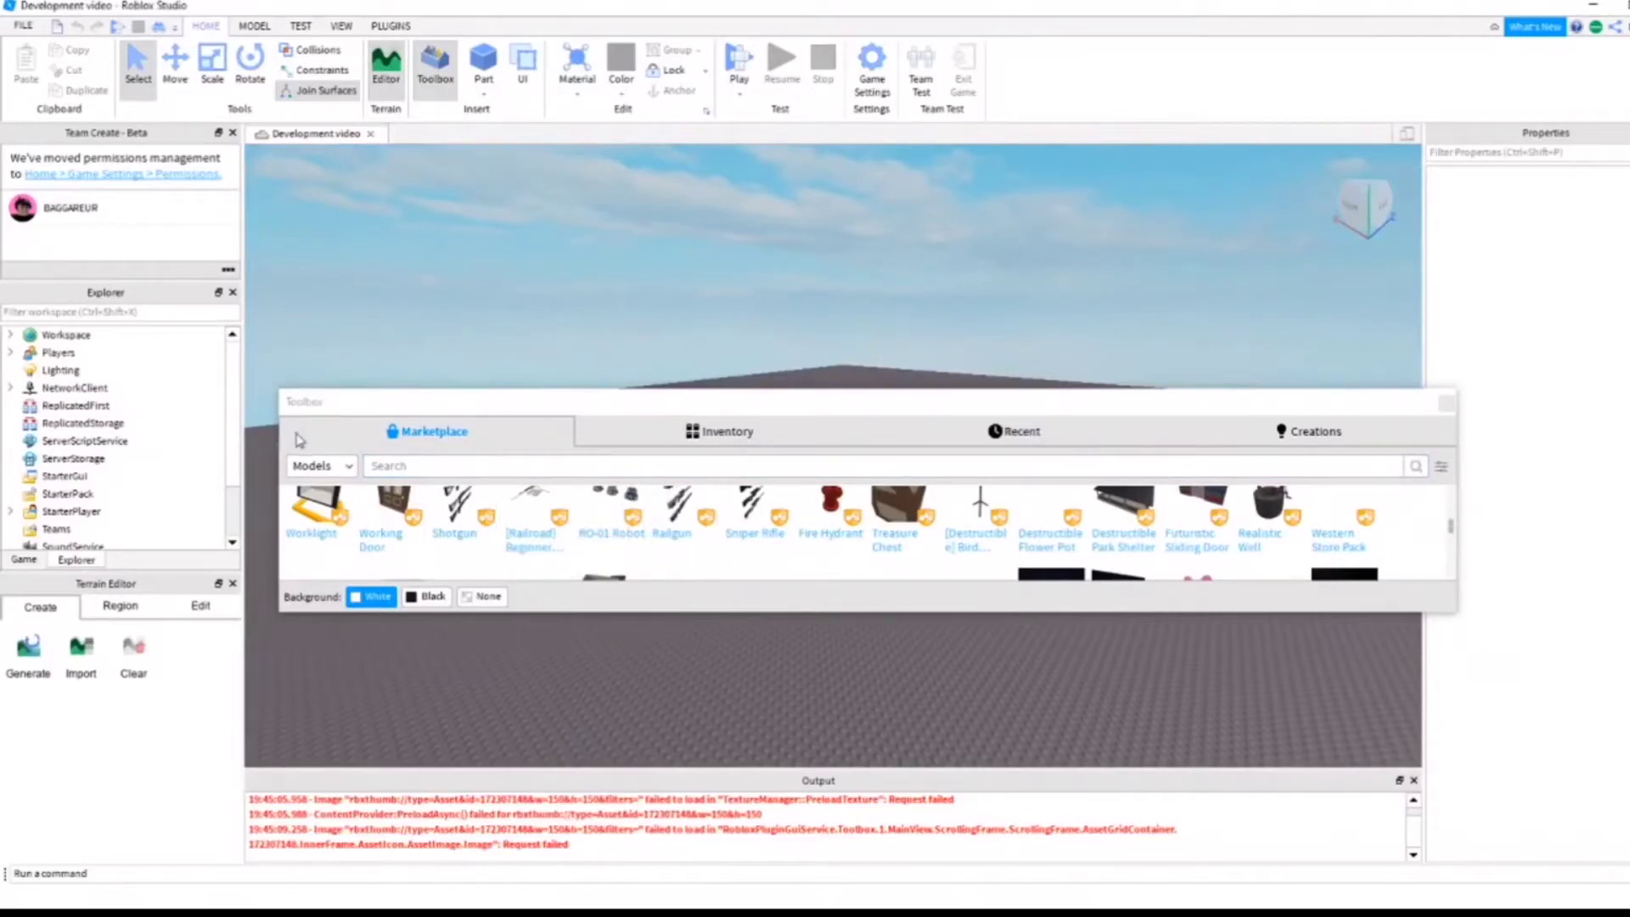
drag(653, 396, 655, 243)
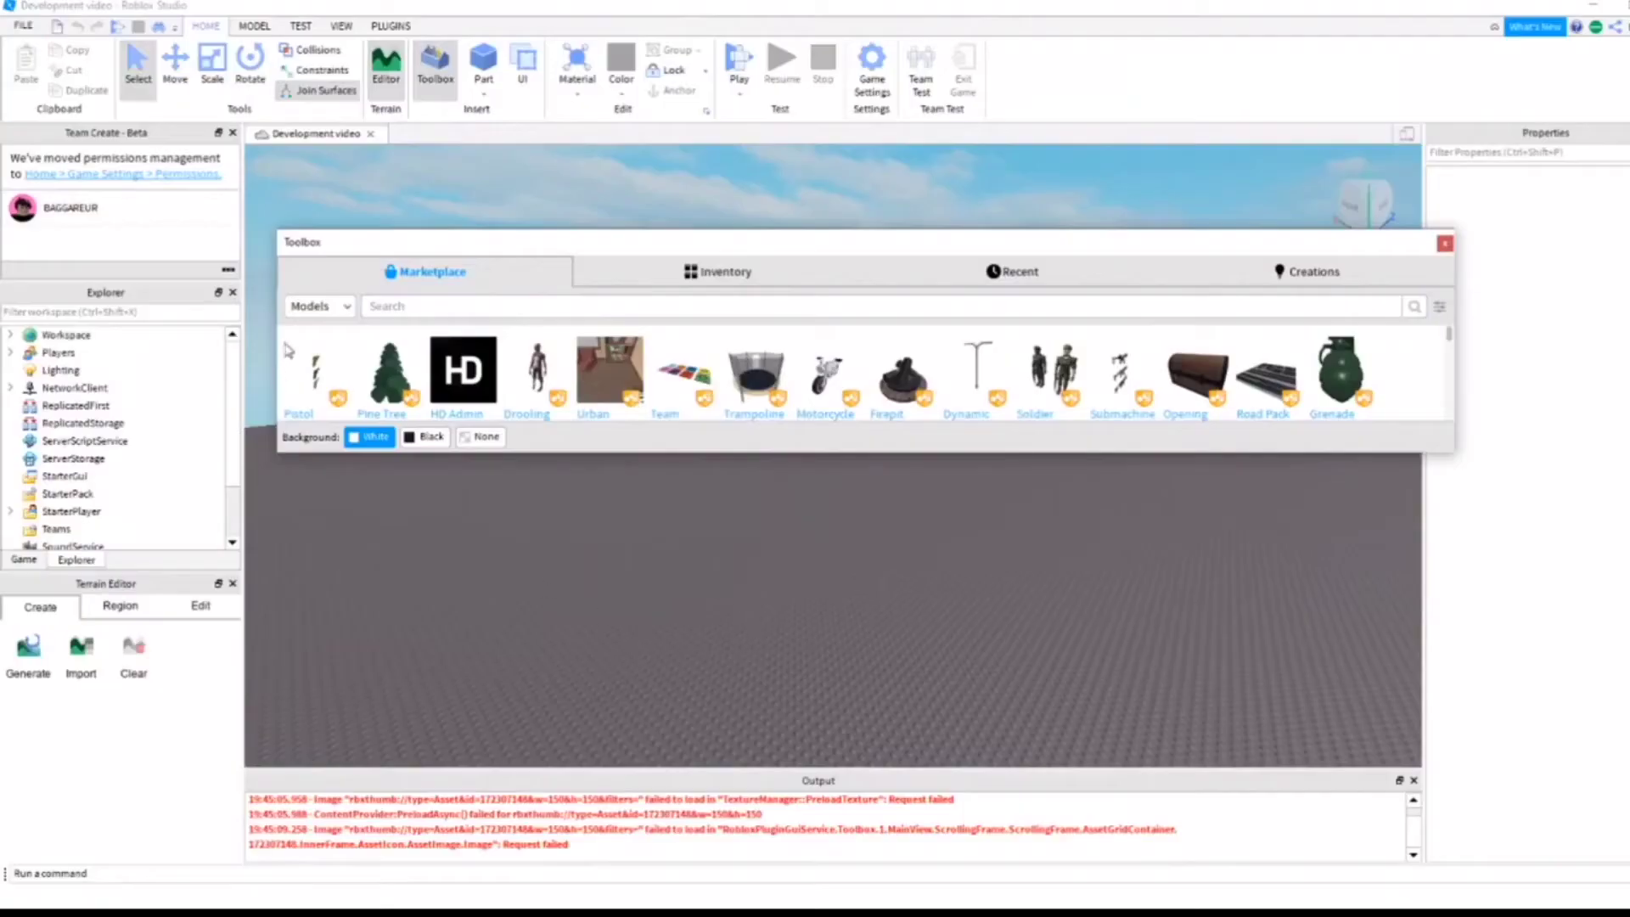
- Show the Meshes category in an enlarged Toolbox window and insert the Short Shorts mesh
click(319, 306)
click(327, 378)
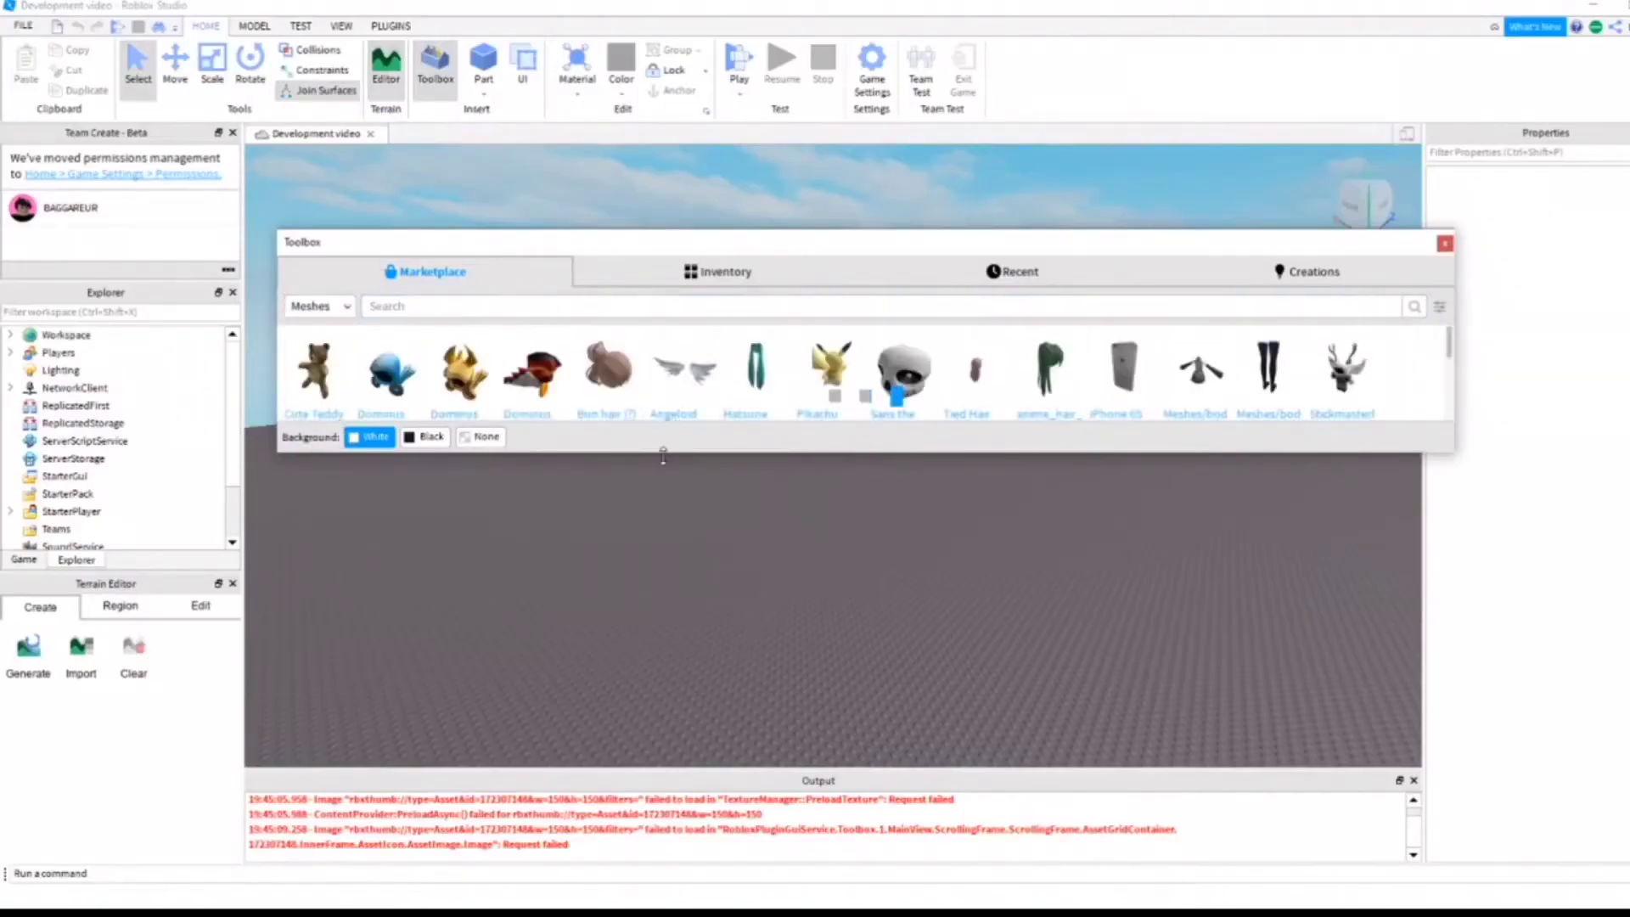
drag(663, 456, 663, 601)
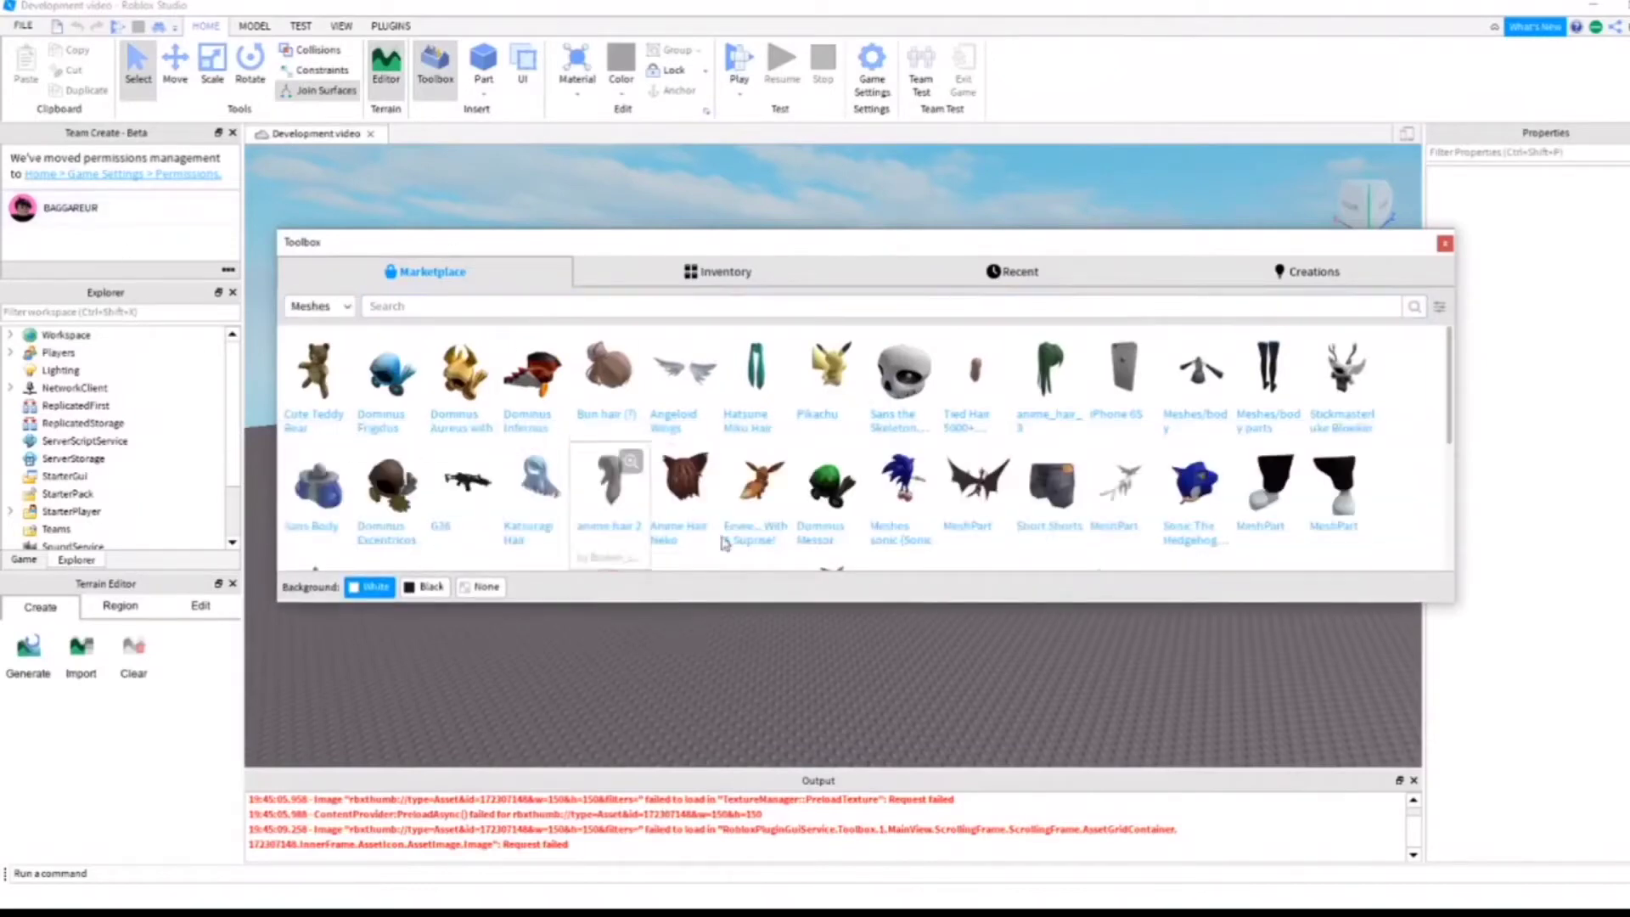
drag(909, 244, 898, 39)
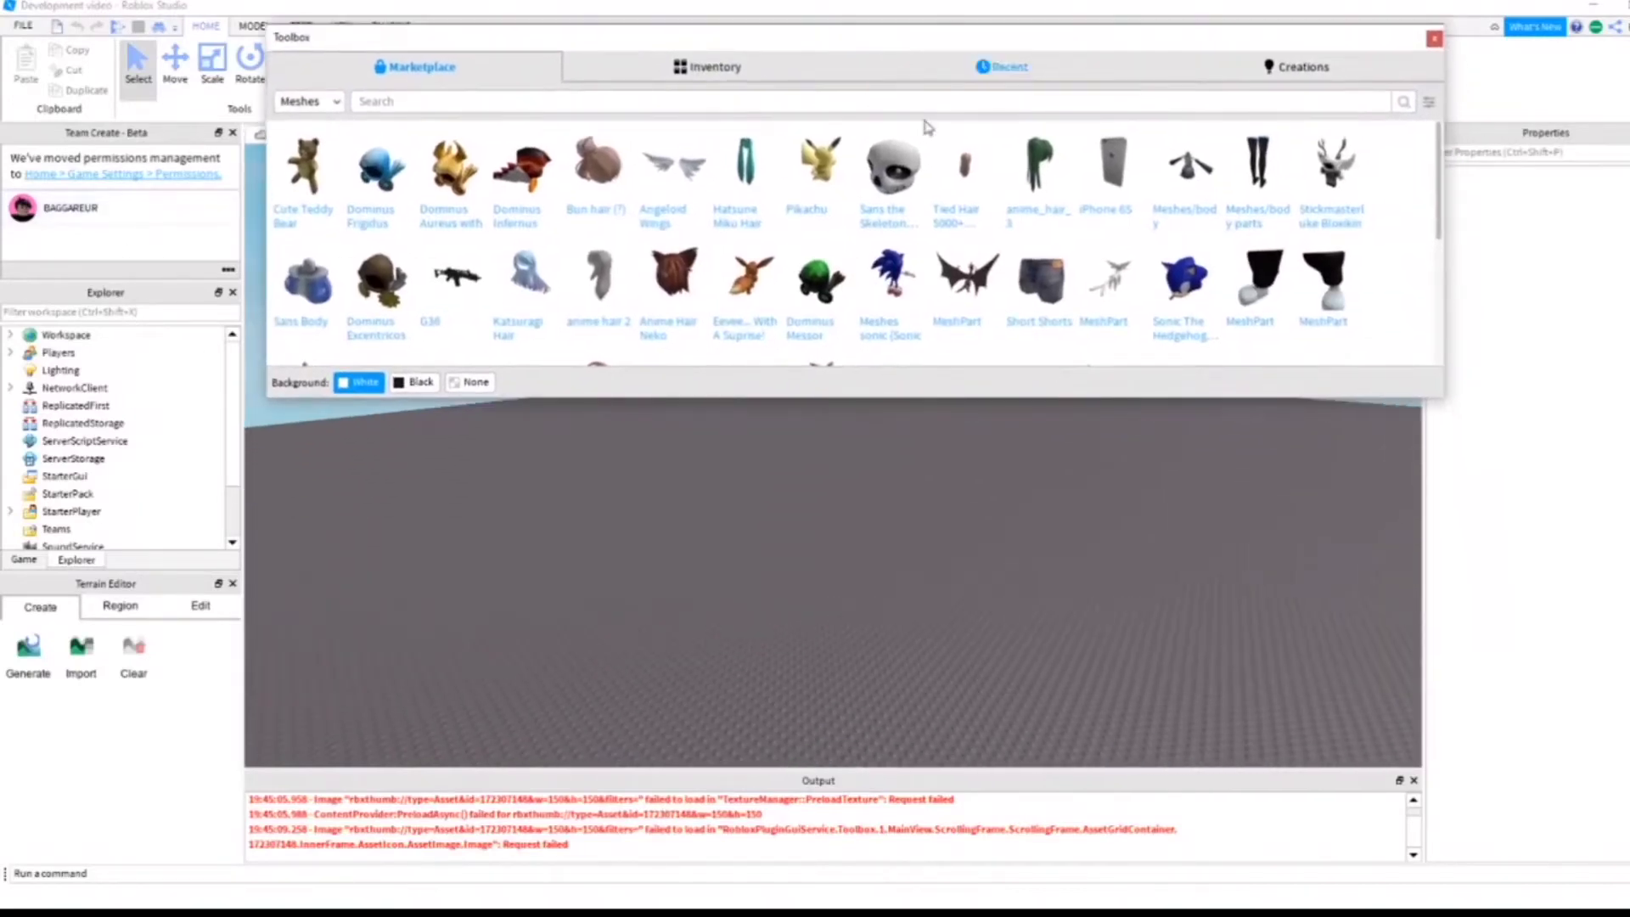
click(1053, 291)
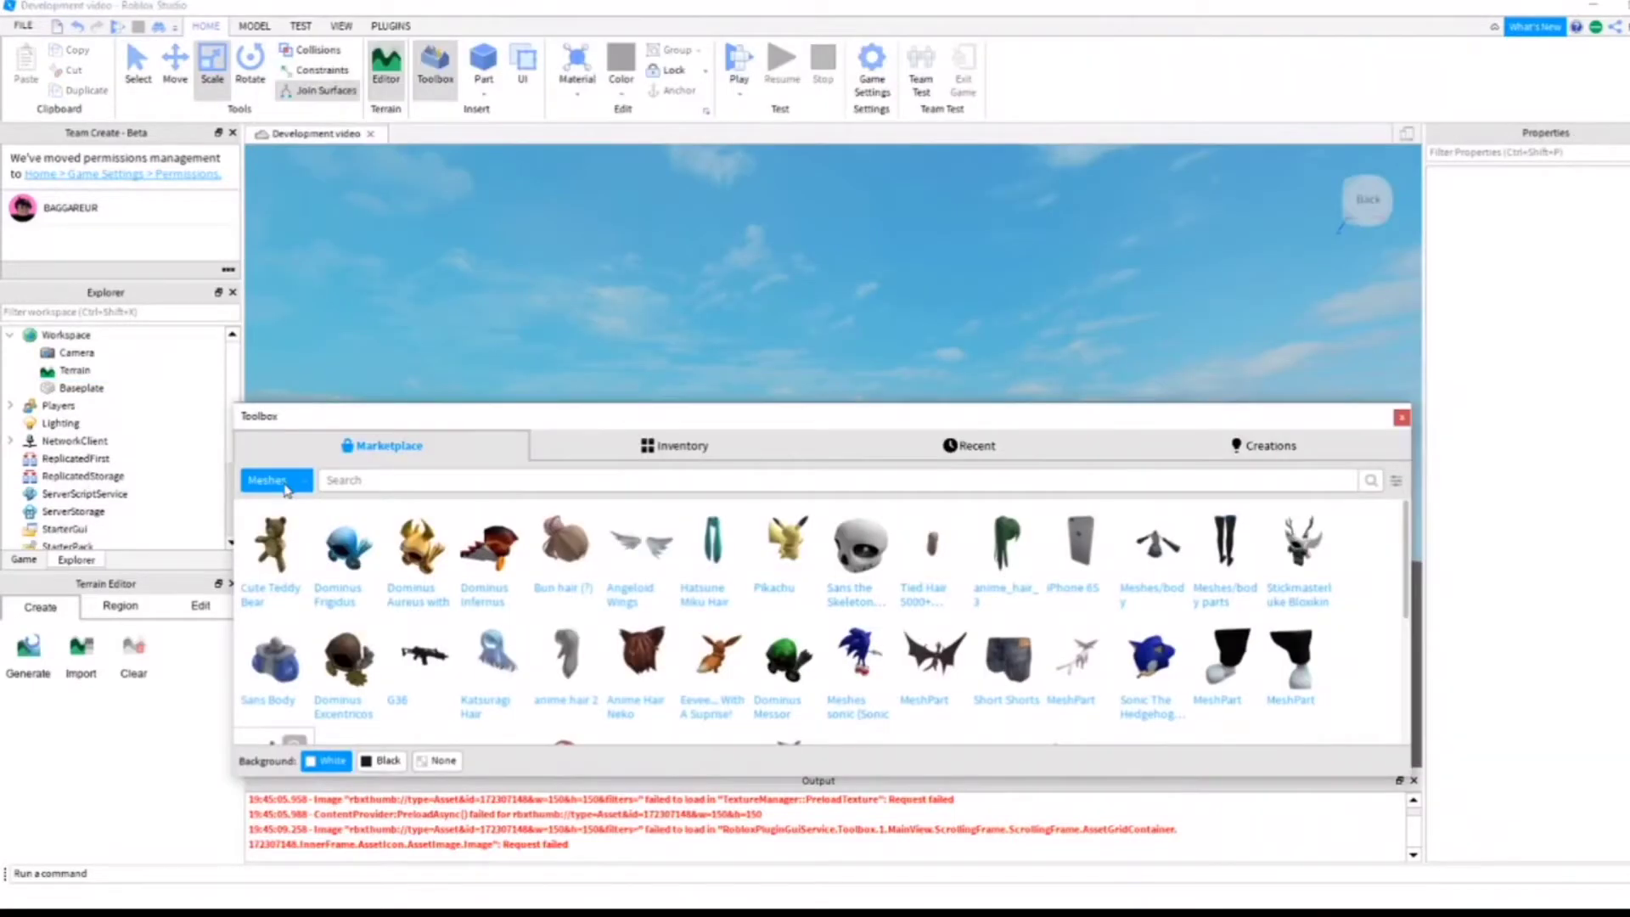
- Switch the Toolbox marketplace to Images and search for "dumb face", keeping the viewport clear of the window
click(276, 480)
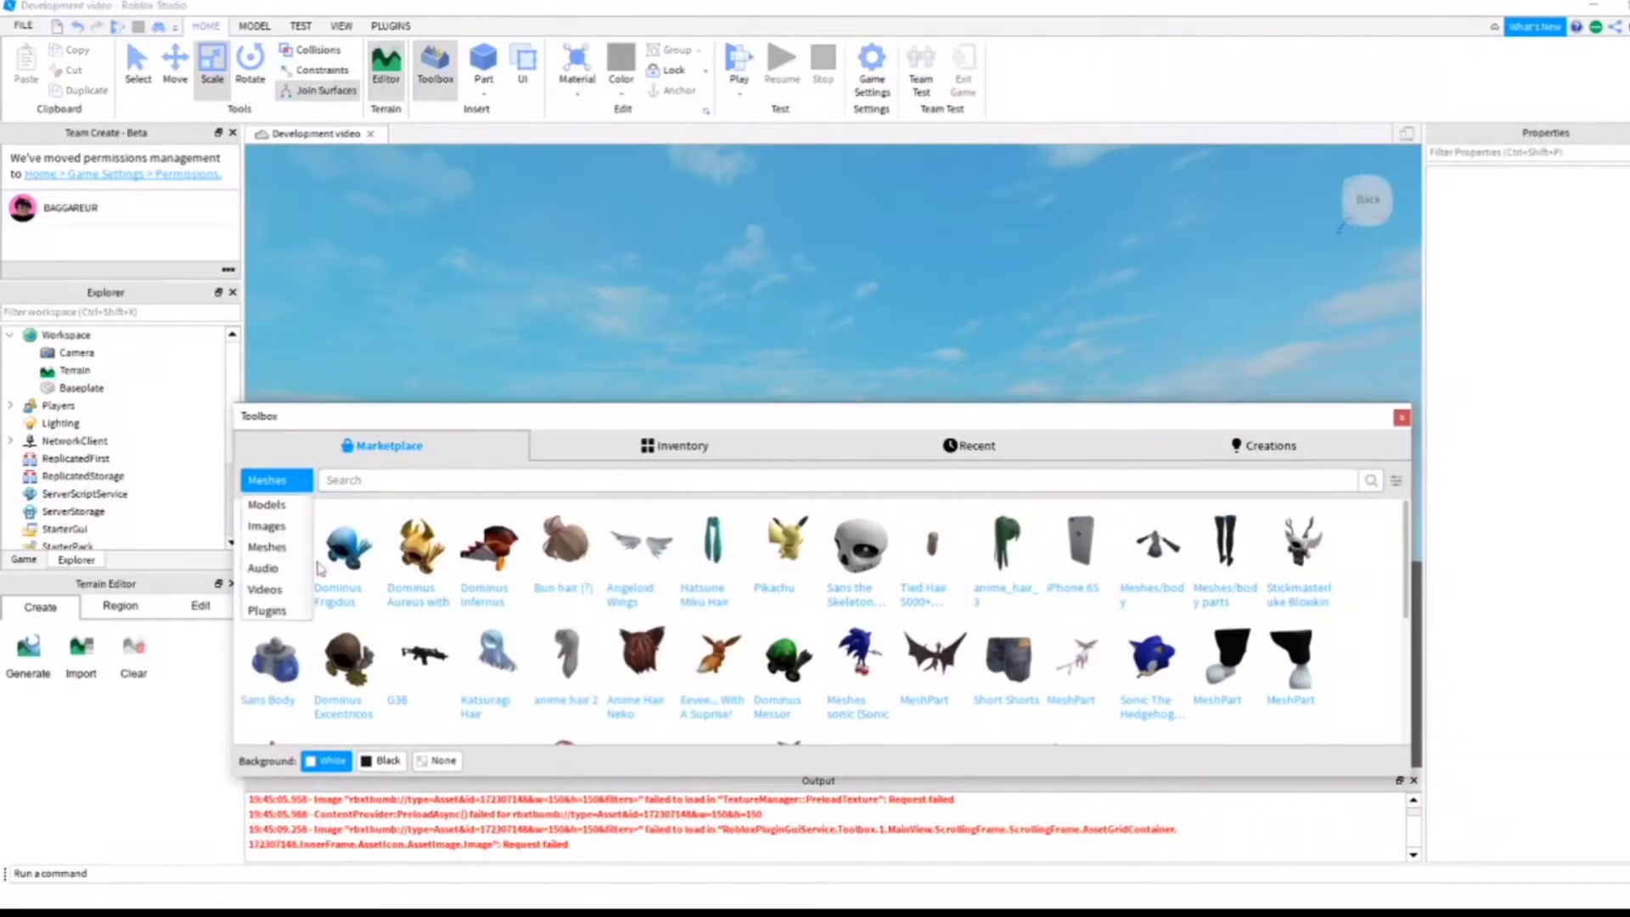
click(266, 526)
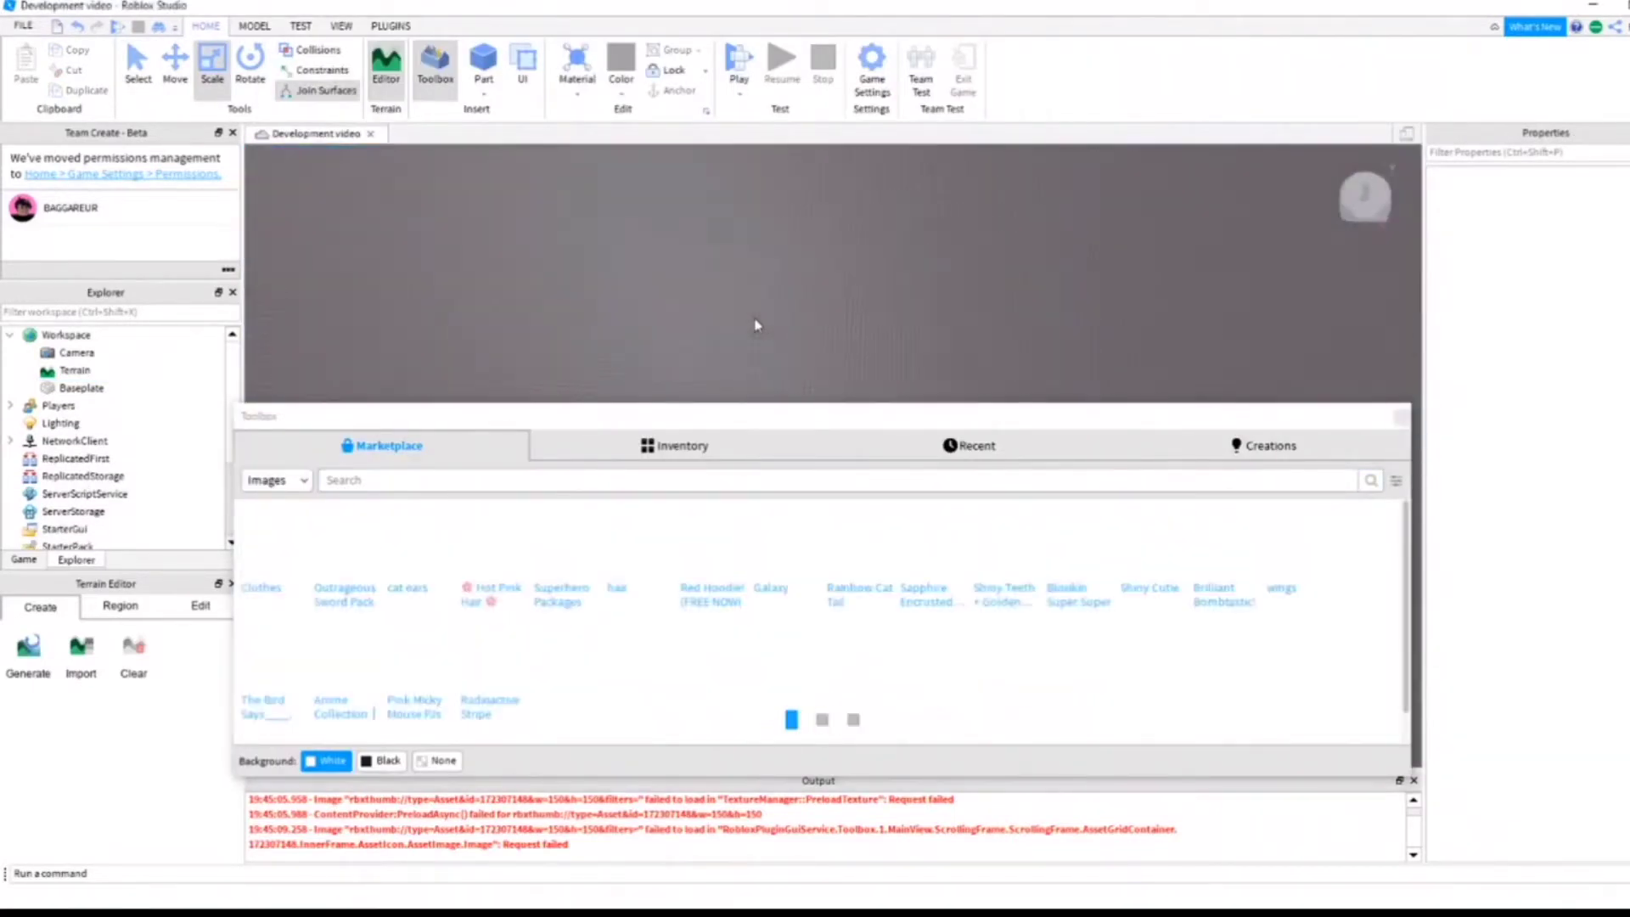
drag(755, 416, 776, 482)
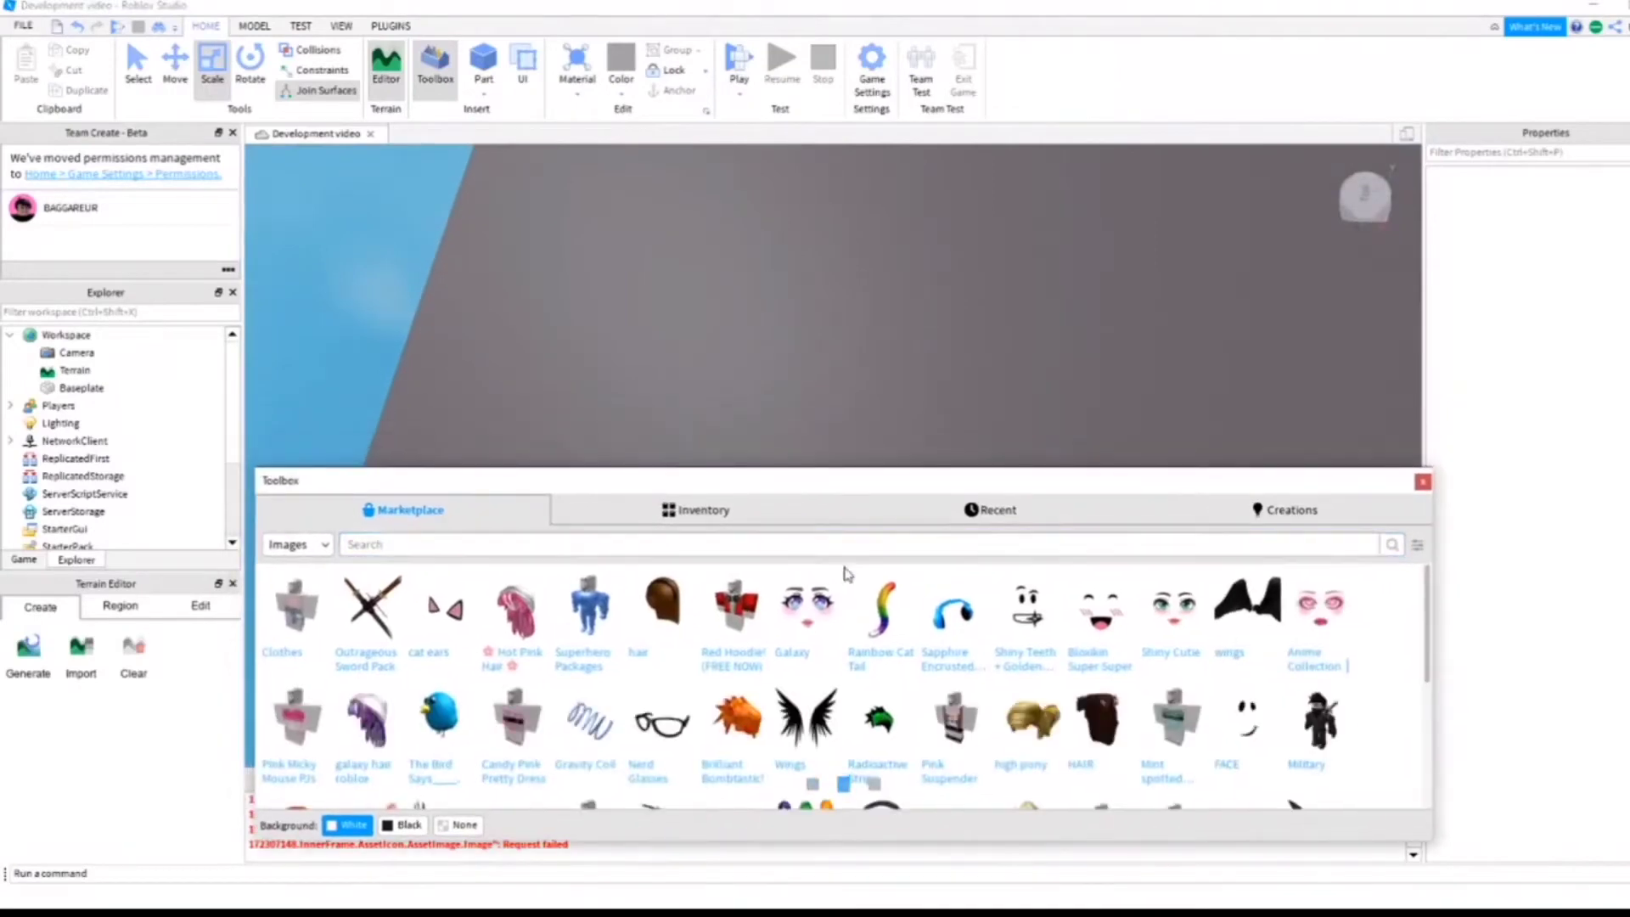
click(893, 547)
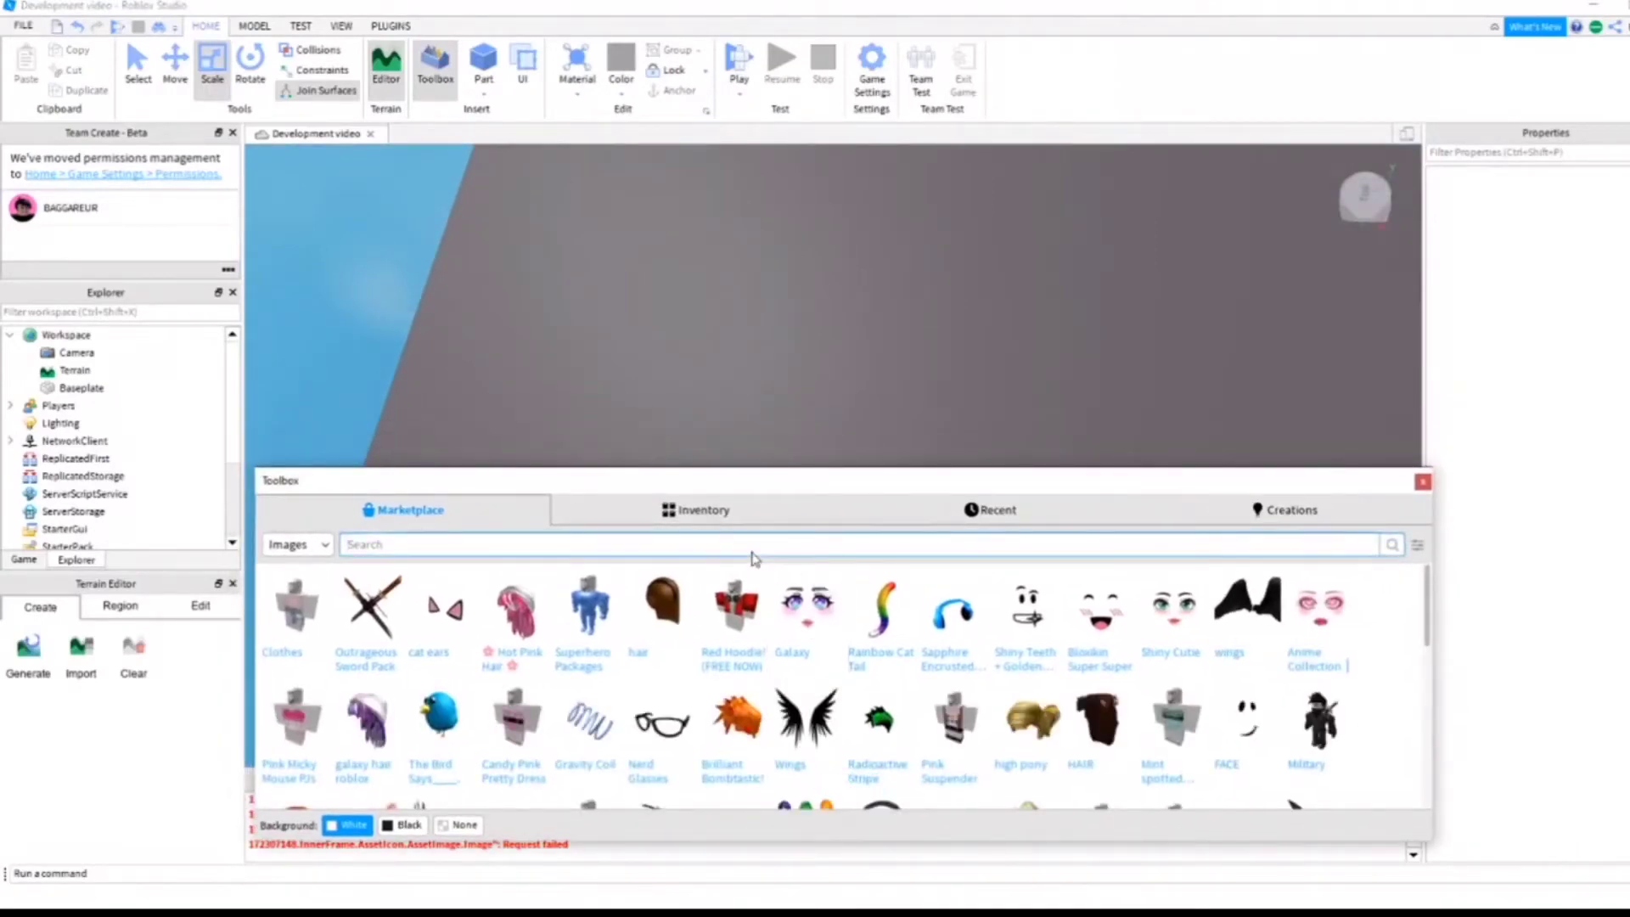
text(dumb face)
key(Return)
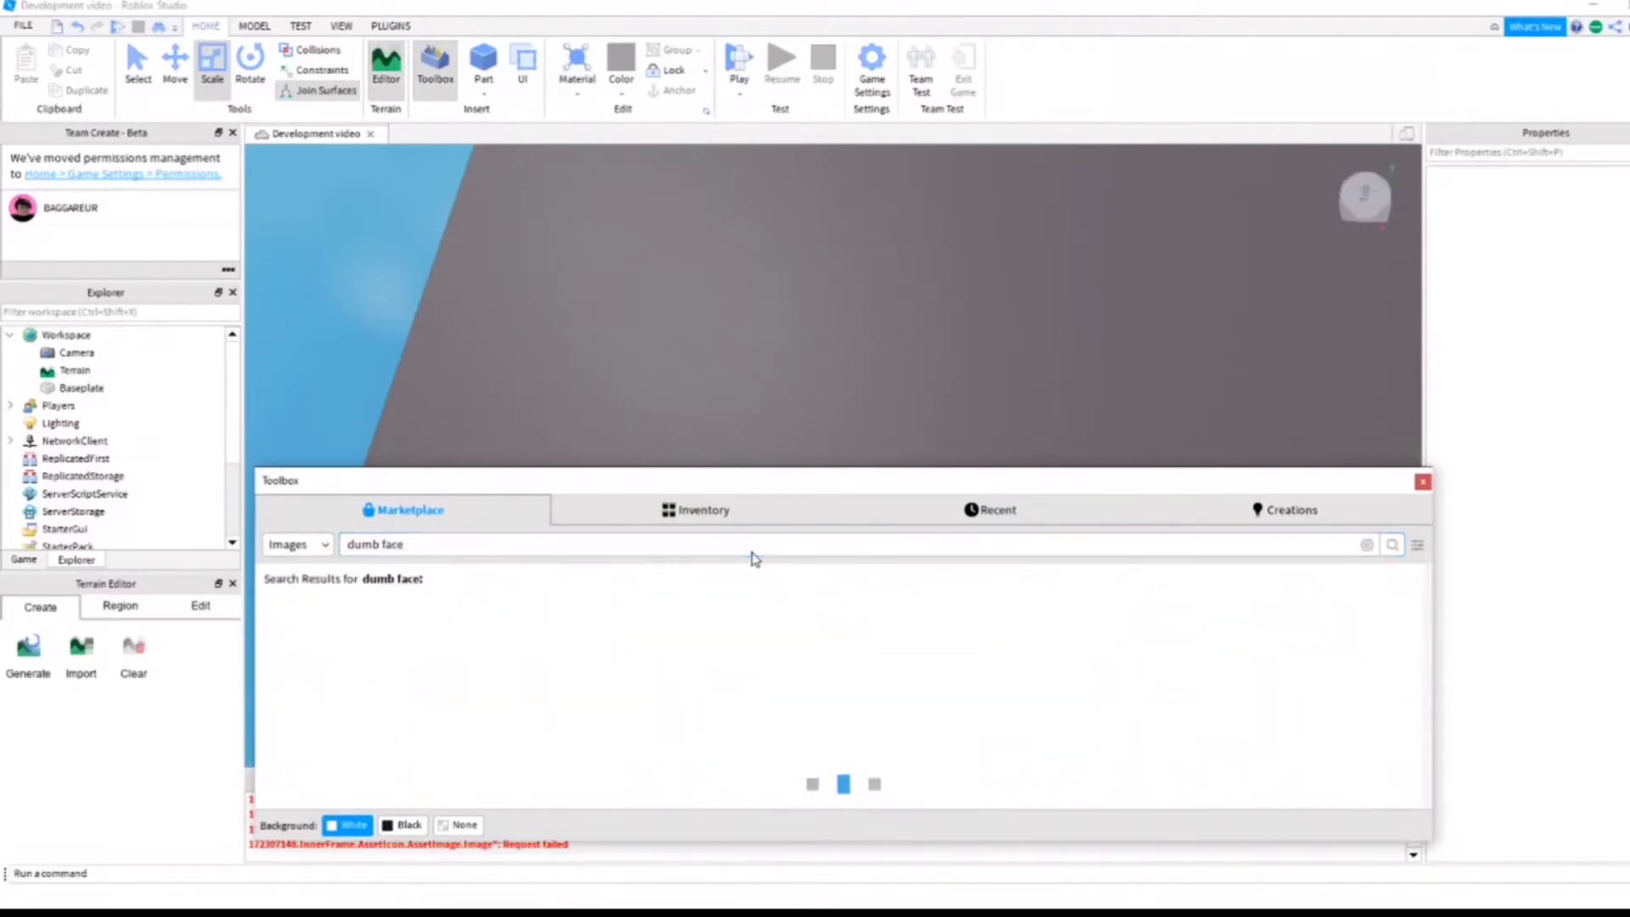
drag(695, 487, 693, 581)
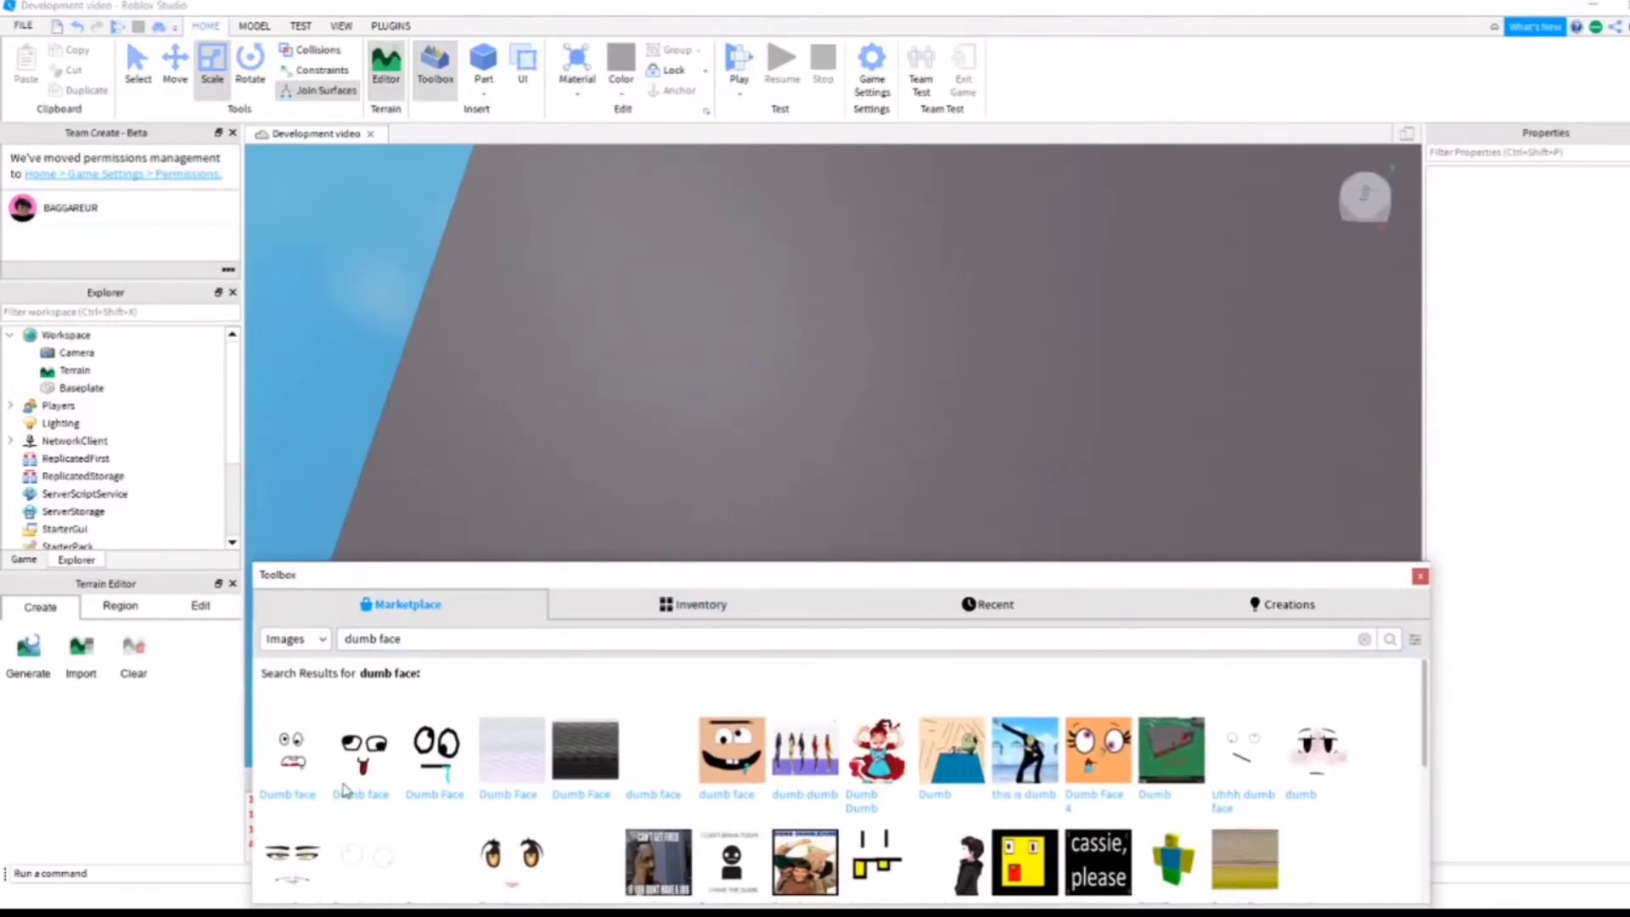
- Place the Dumb face image with the red tongue from the search results onto the baseplate
click(371, 775)
drag(371, 784, 756, 469)
scroll(895, 331, down, 5)
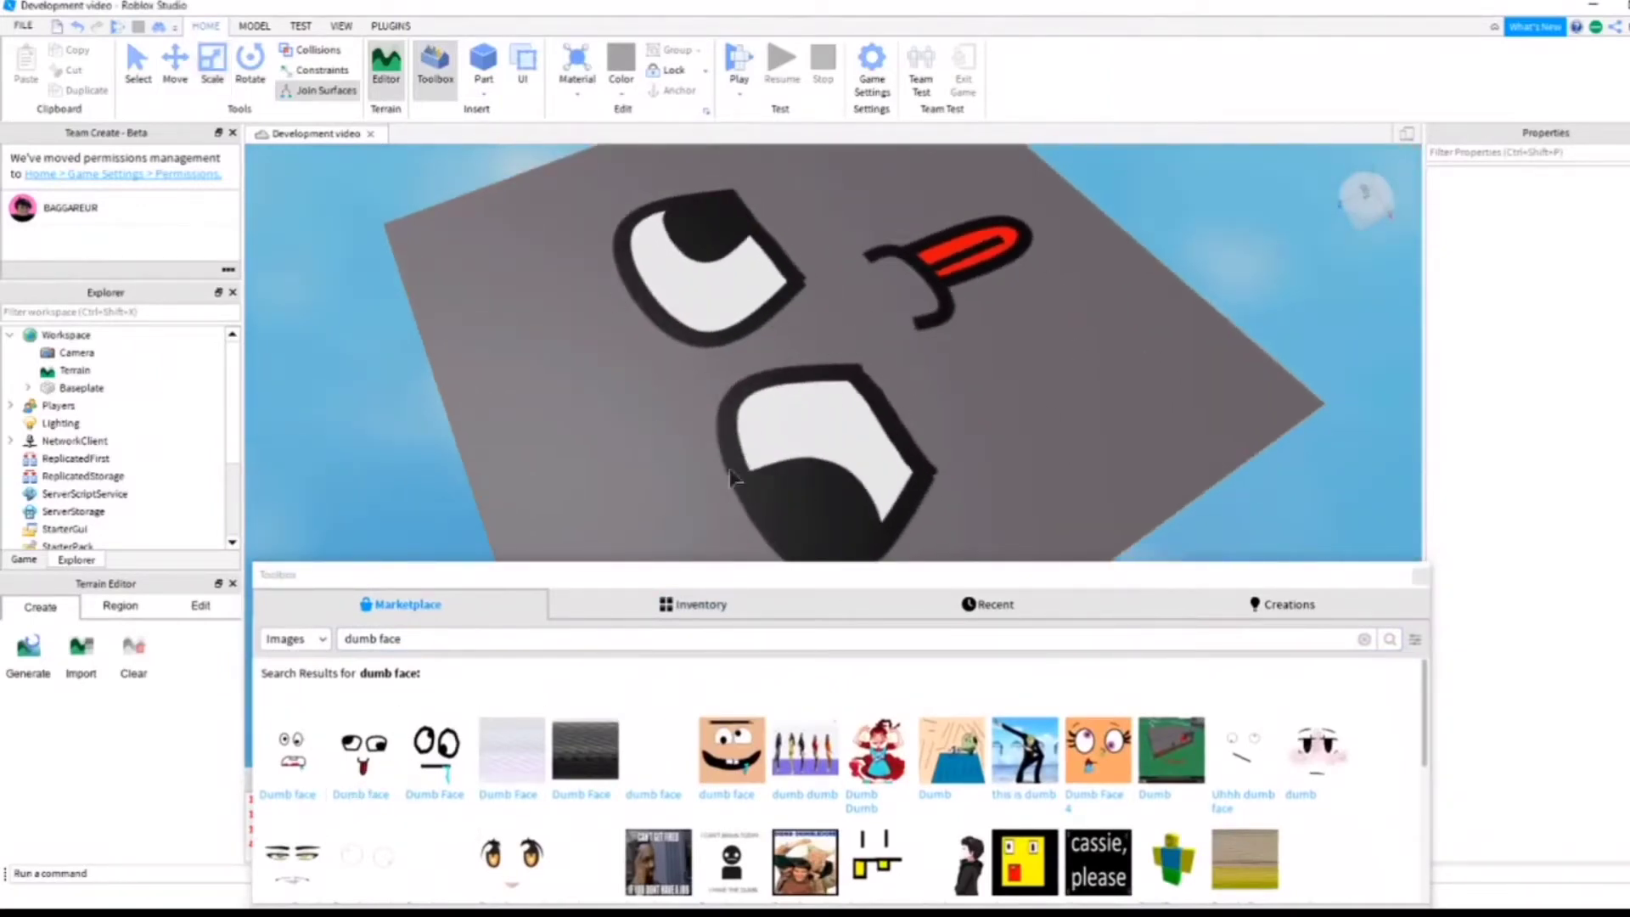
scroll(1076, 312, up, 5)
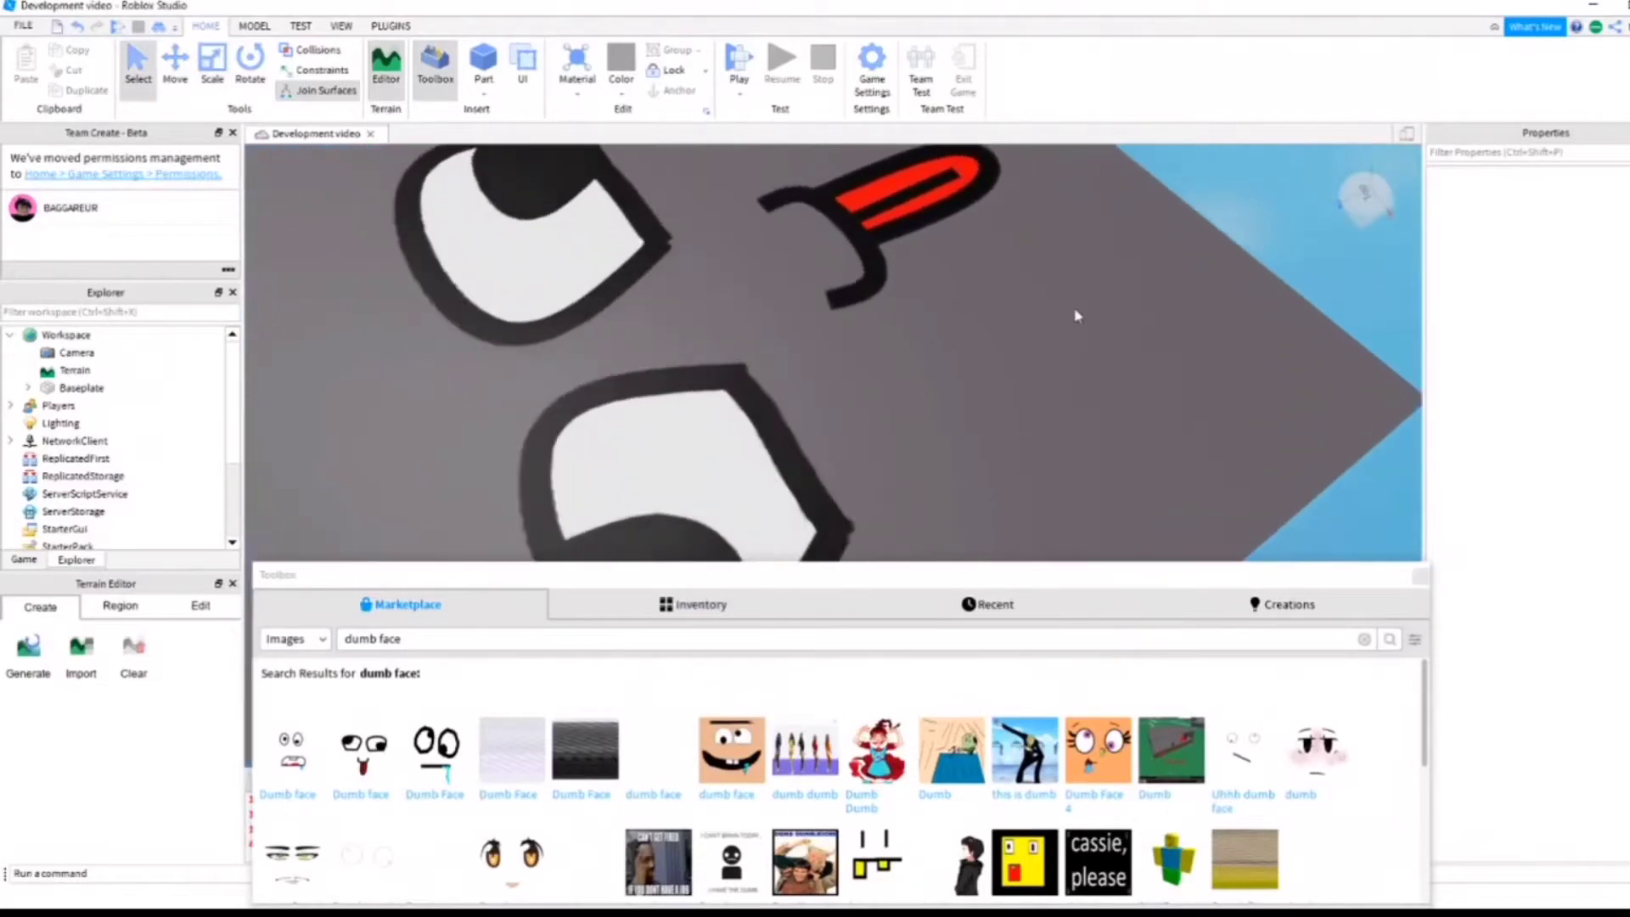
scroll(1077, 312, down, 3)
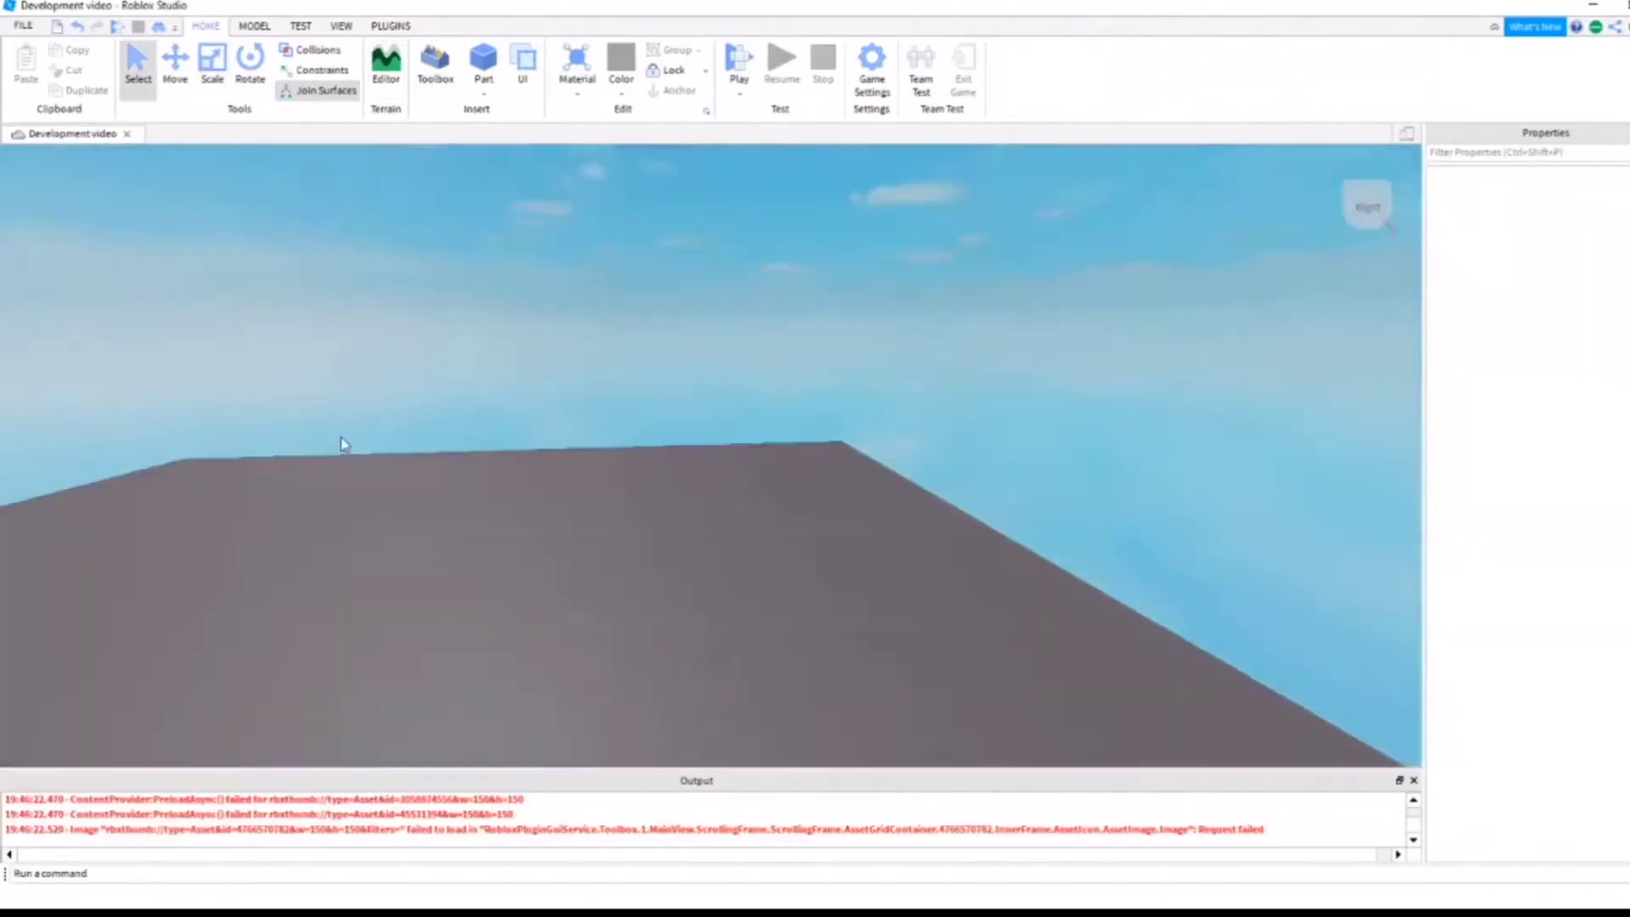
- Insert a block part on the baseplate and close the Properties panel
right_drag(342, 443, 342, 441)
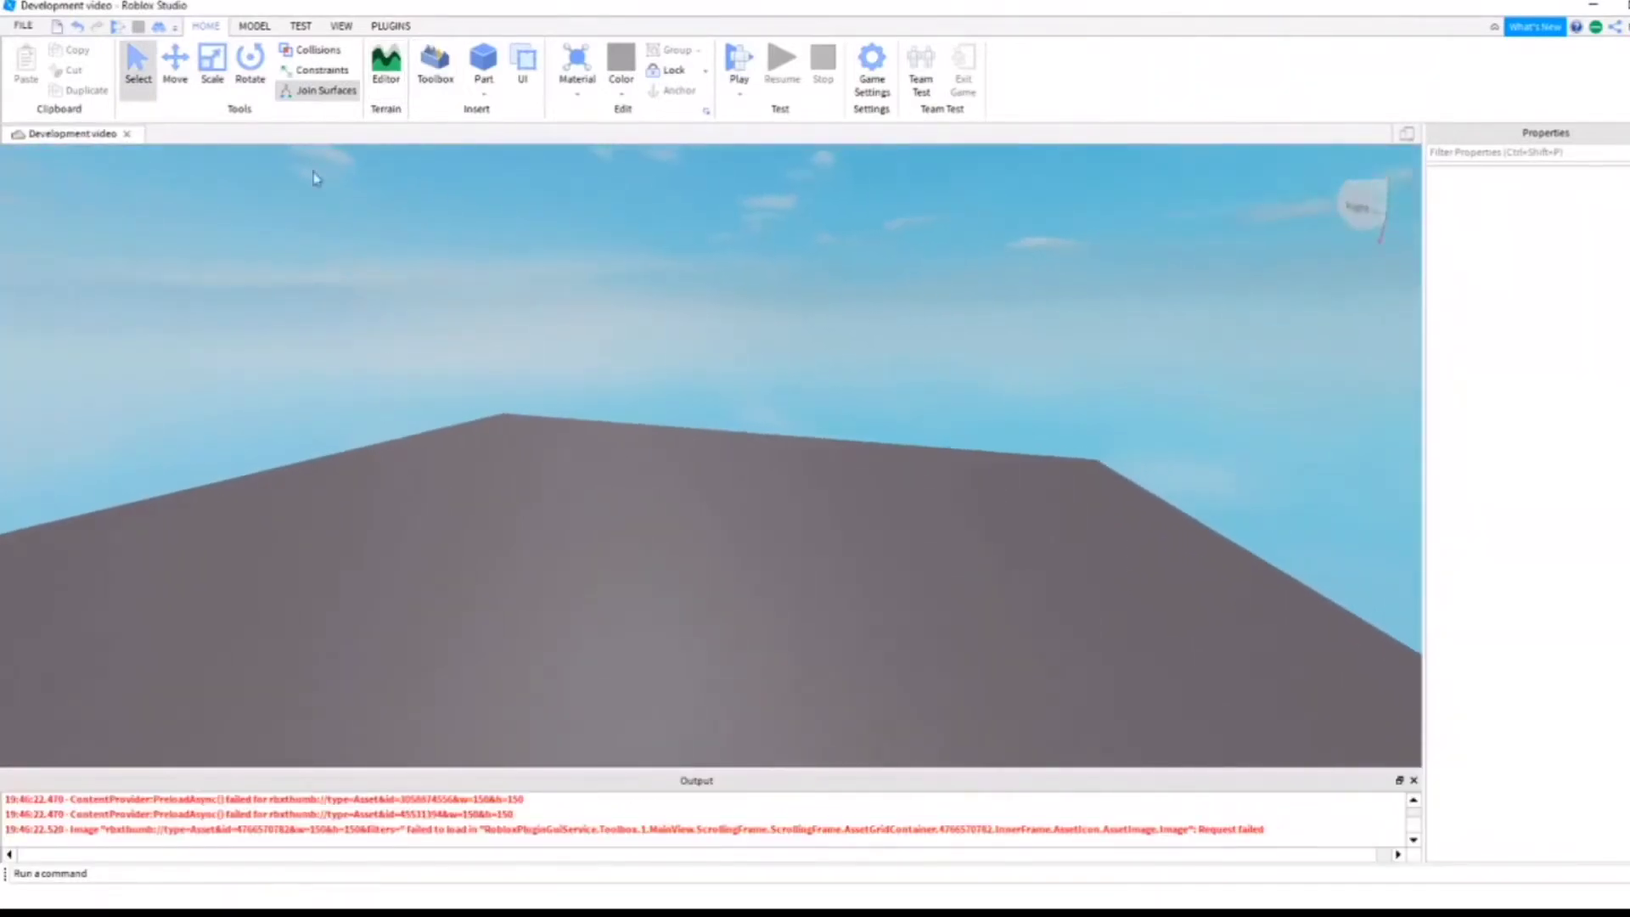
right_drag(489, 318, 489, 321)
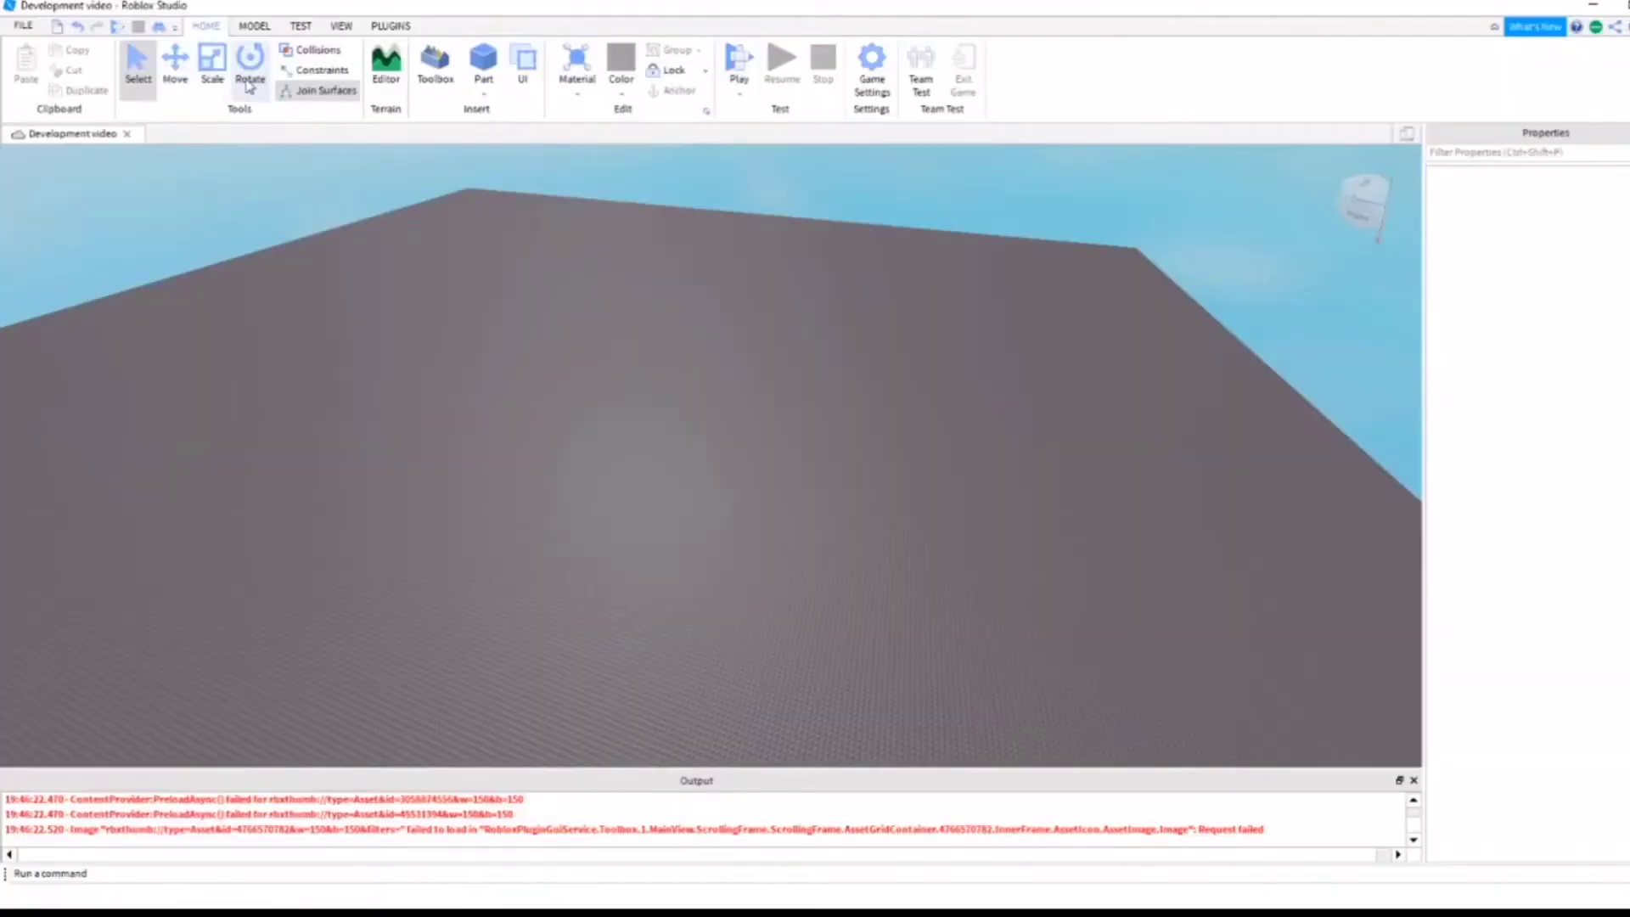
right_drag(462, 360, 429, 303)
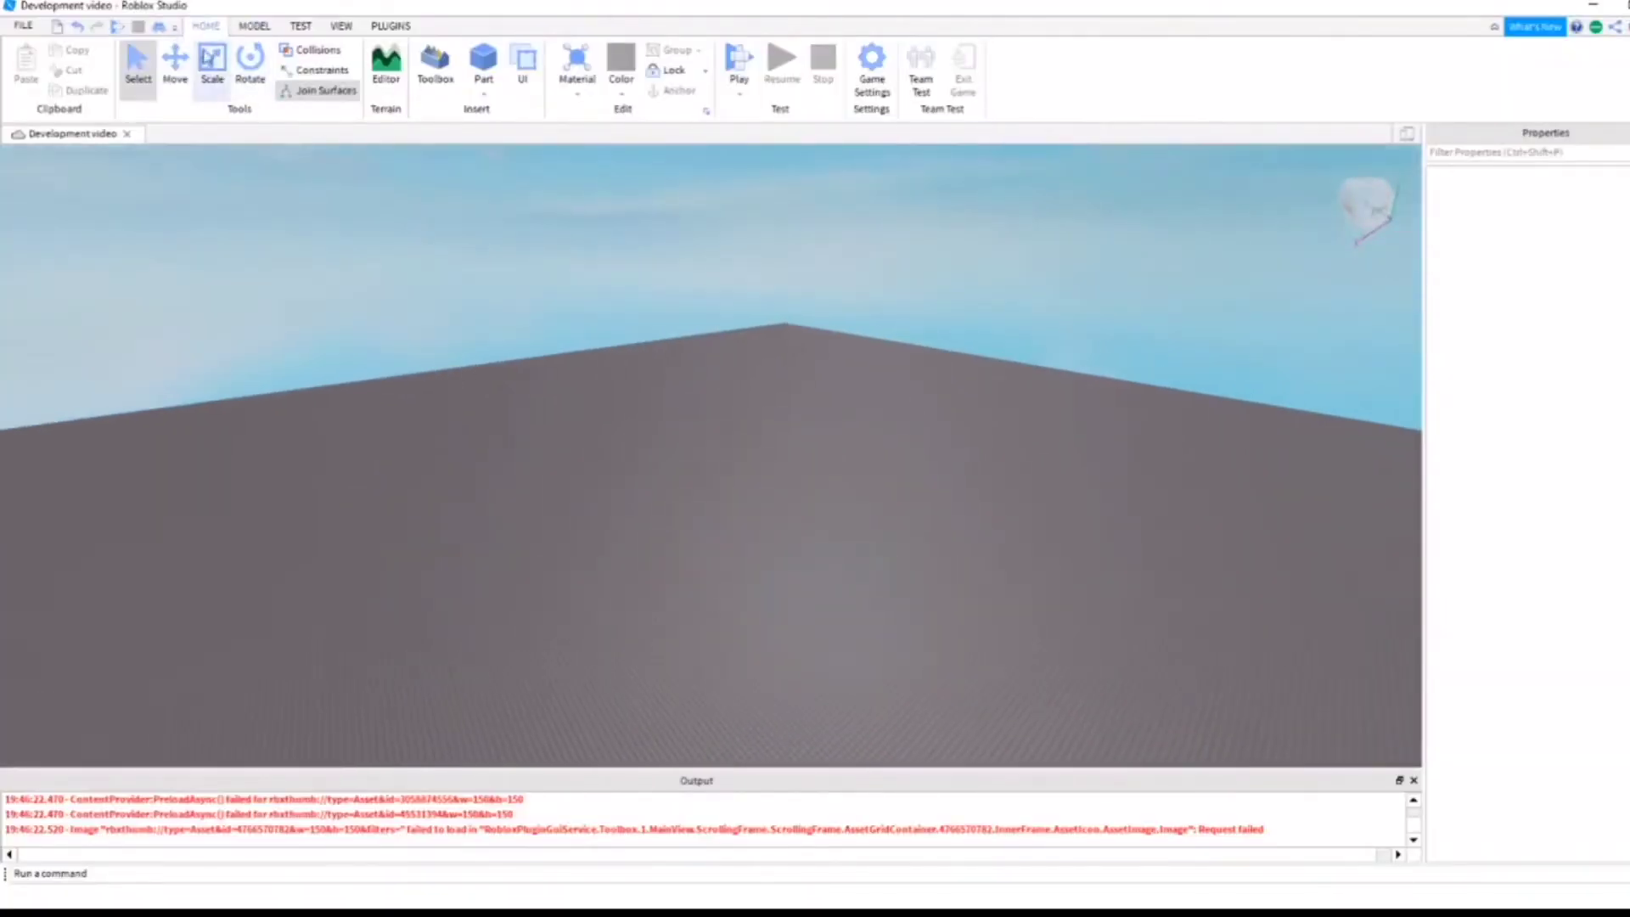
right_drag(335, 262, 400, 375)
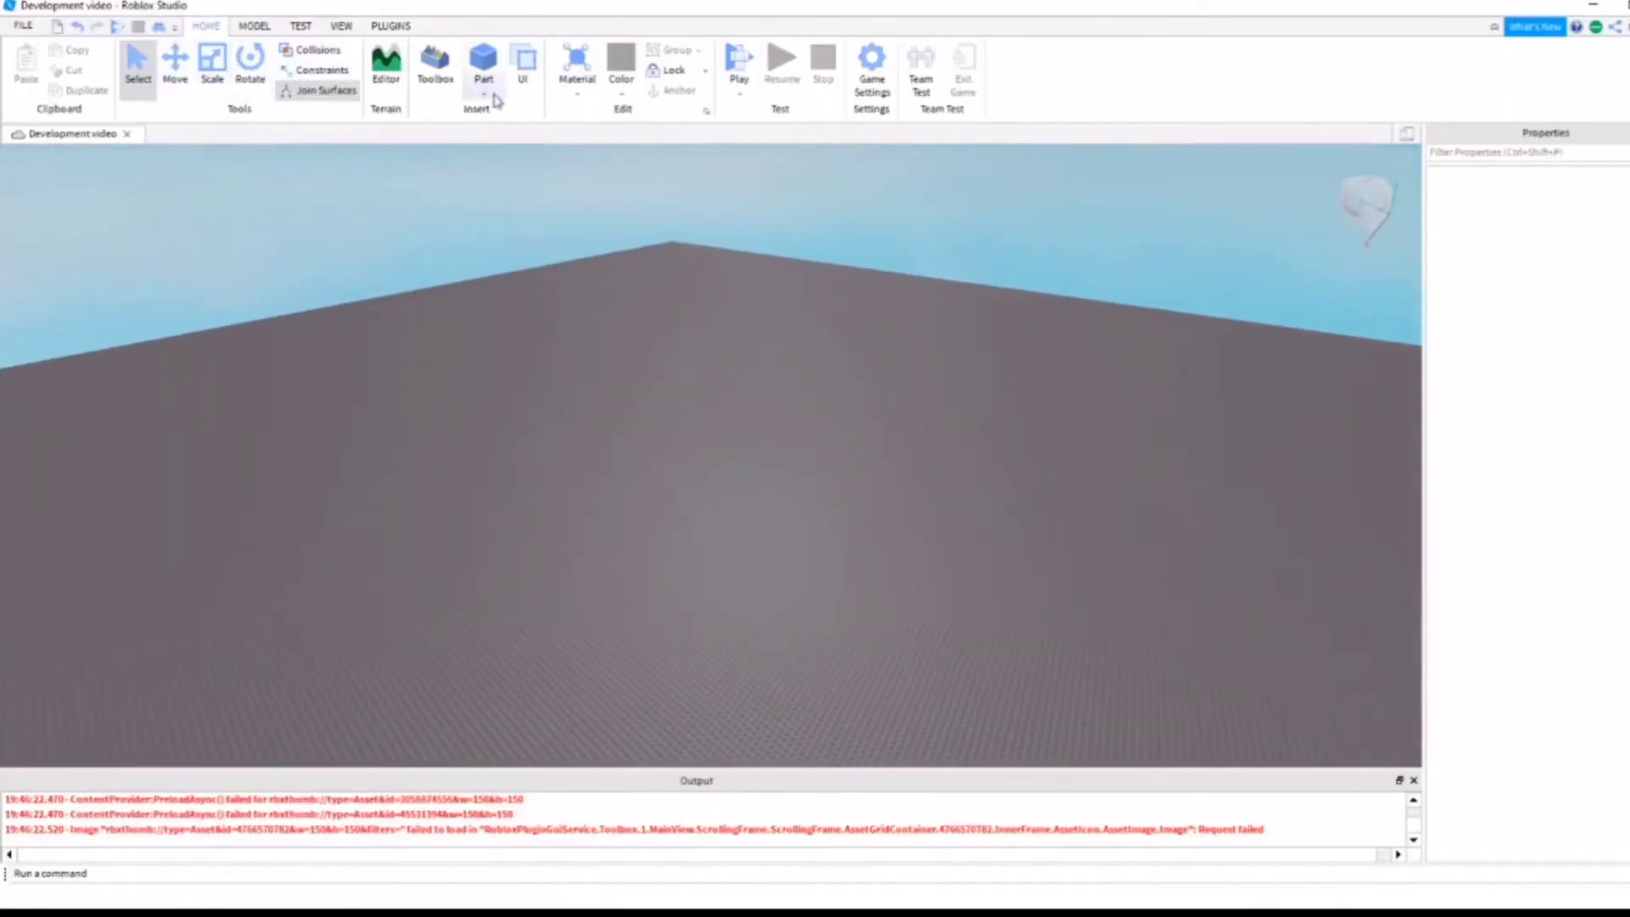
click(483, 56)
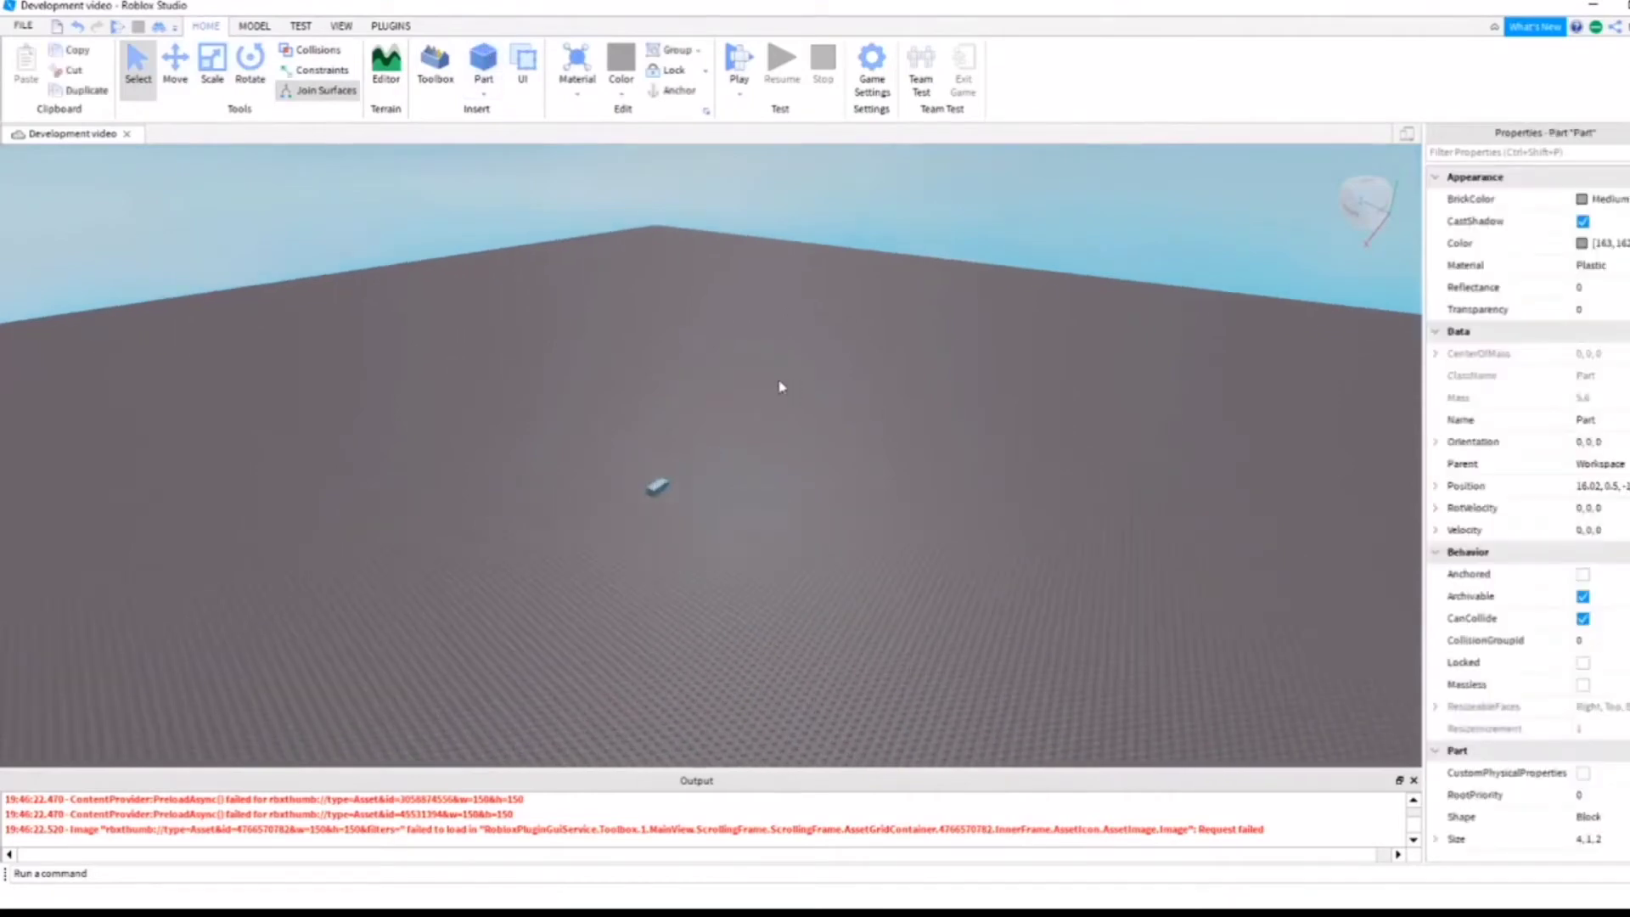
click(1628, 133)
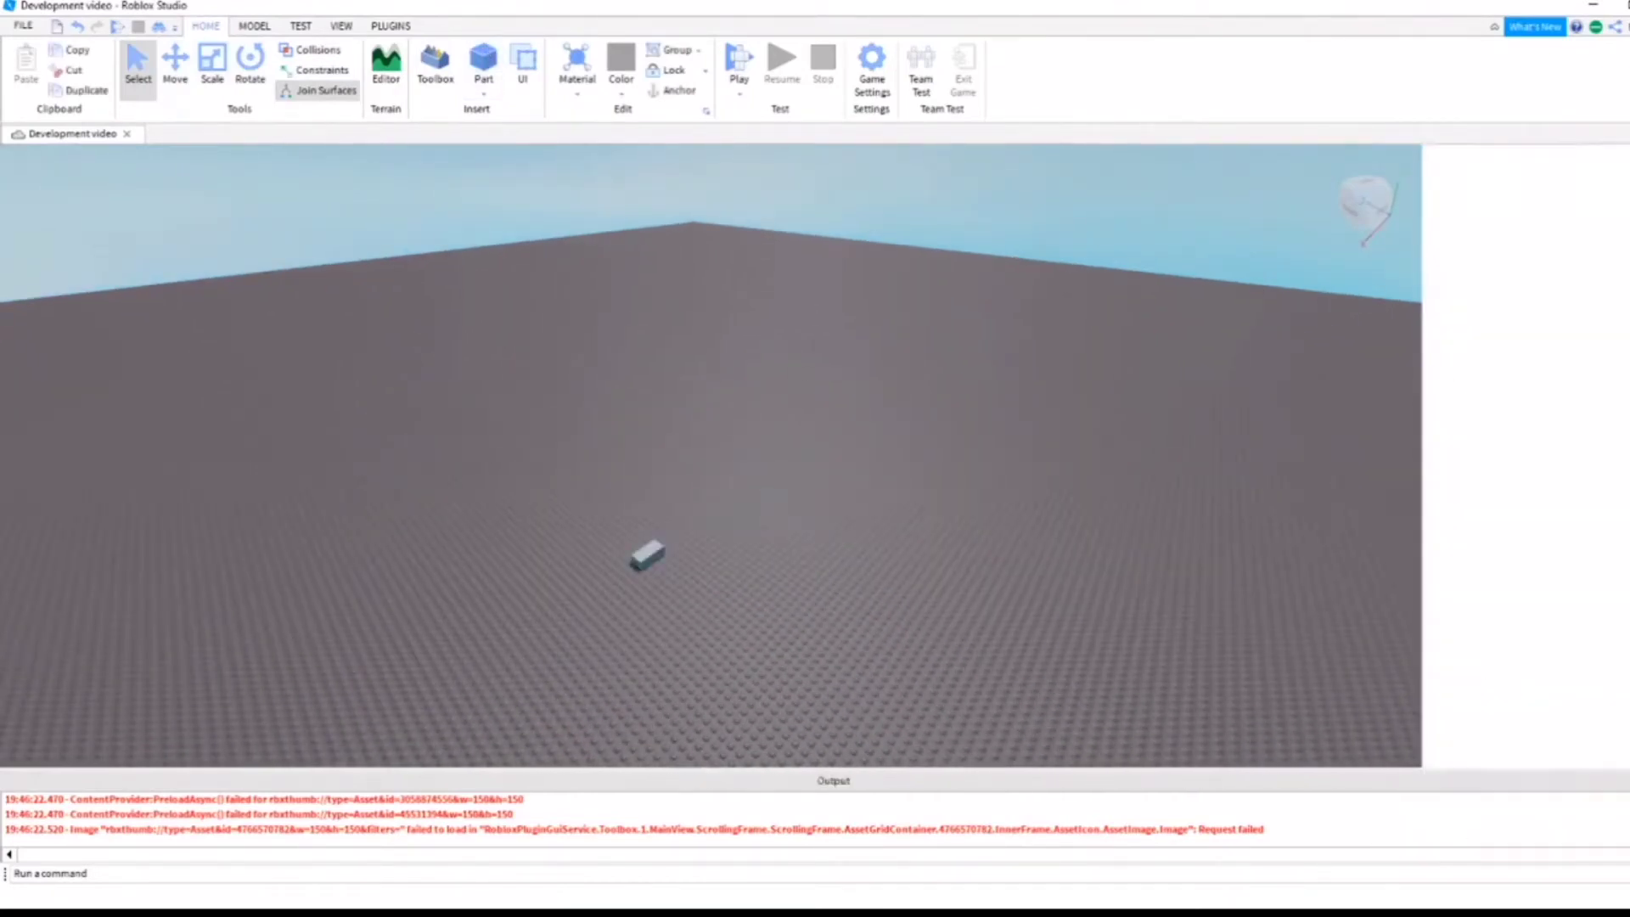
- Lengthen the new block with the Scale tool and move it across the baseplate with the Move tool
scroll(849, 598, up, 5)
right_drag(726, 629, 731, 585)
scroll(731, 586, down, 5)
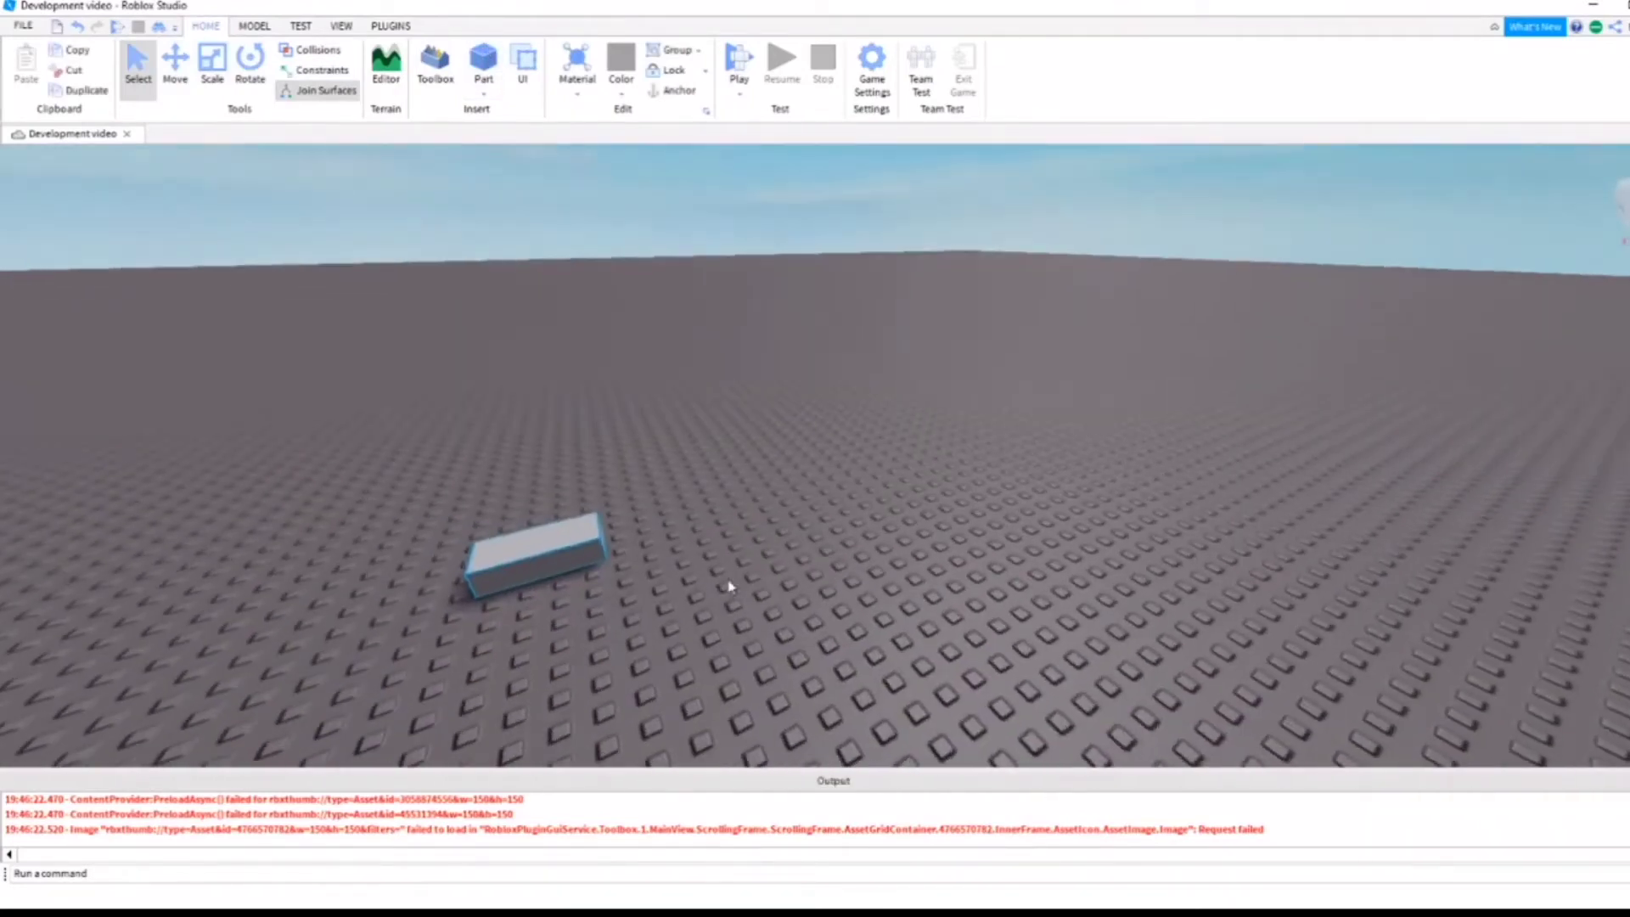
click(213, 61)
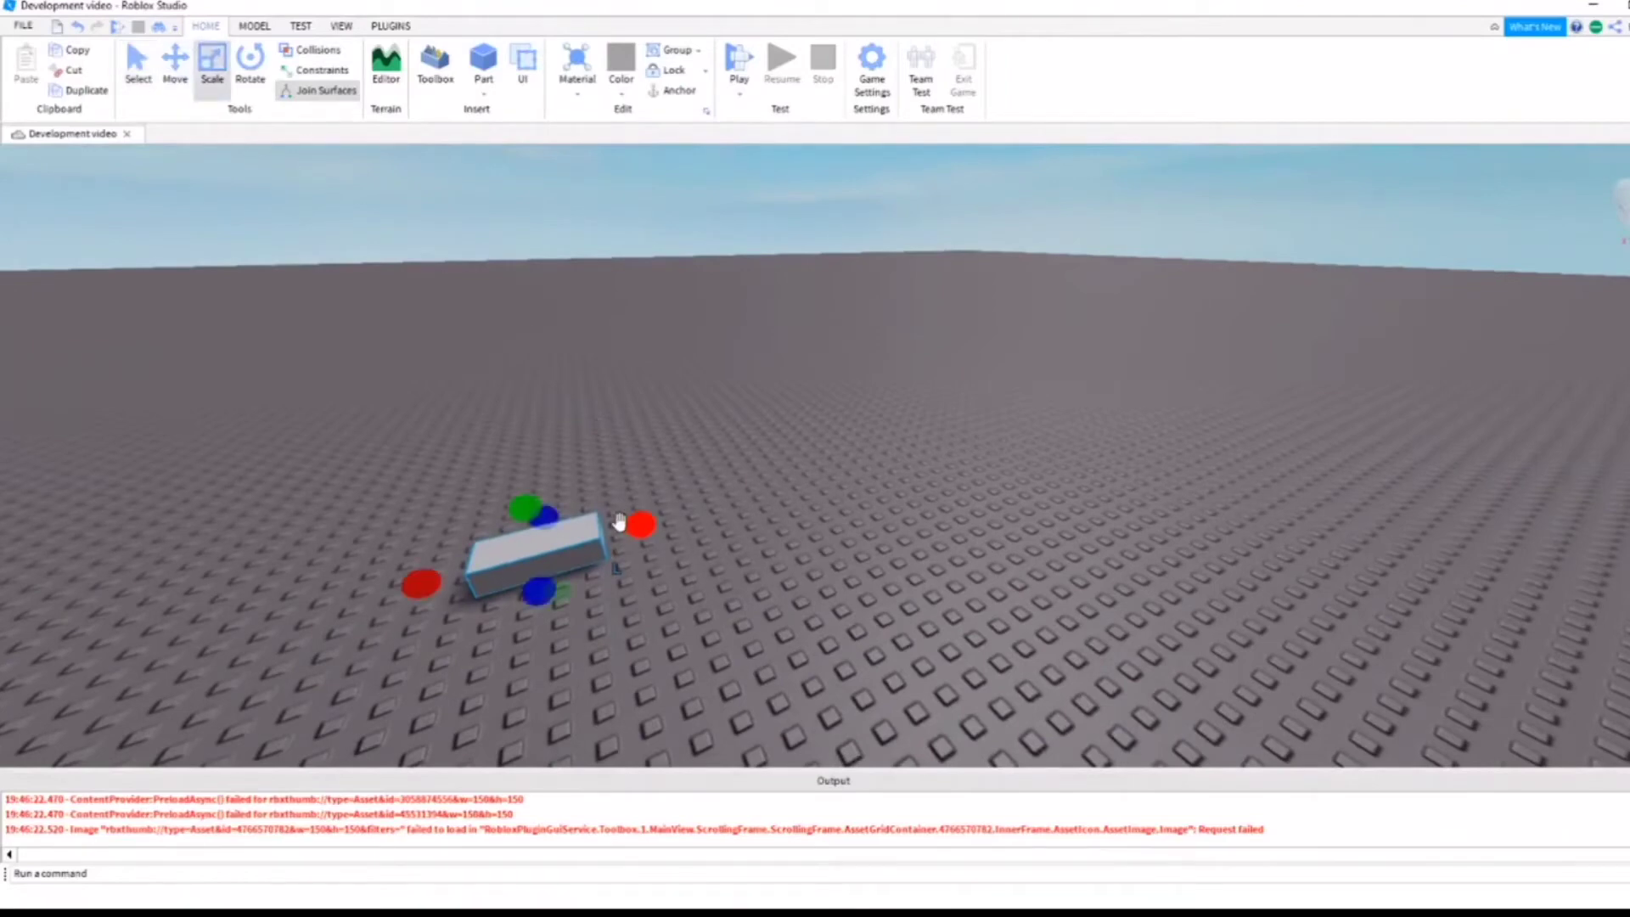
click(174, 61)
drag(571, 632, 534, 499)
- Rotate the block about its vertical axis and reposition it above the baseplate with the Transform tool
click(250, 61)
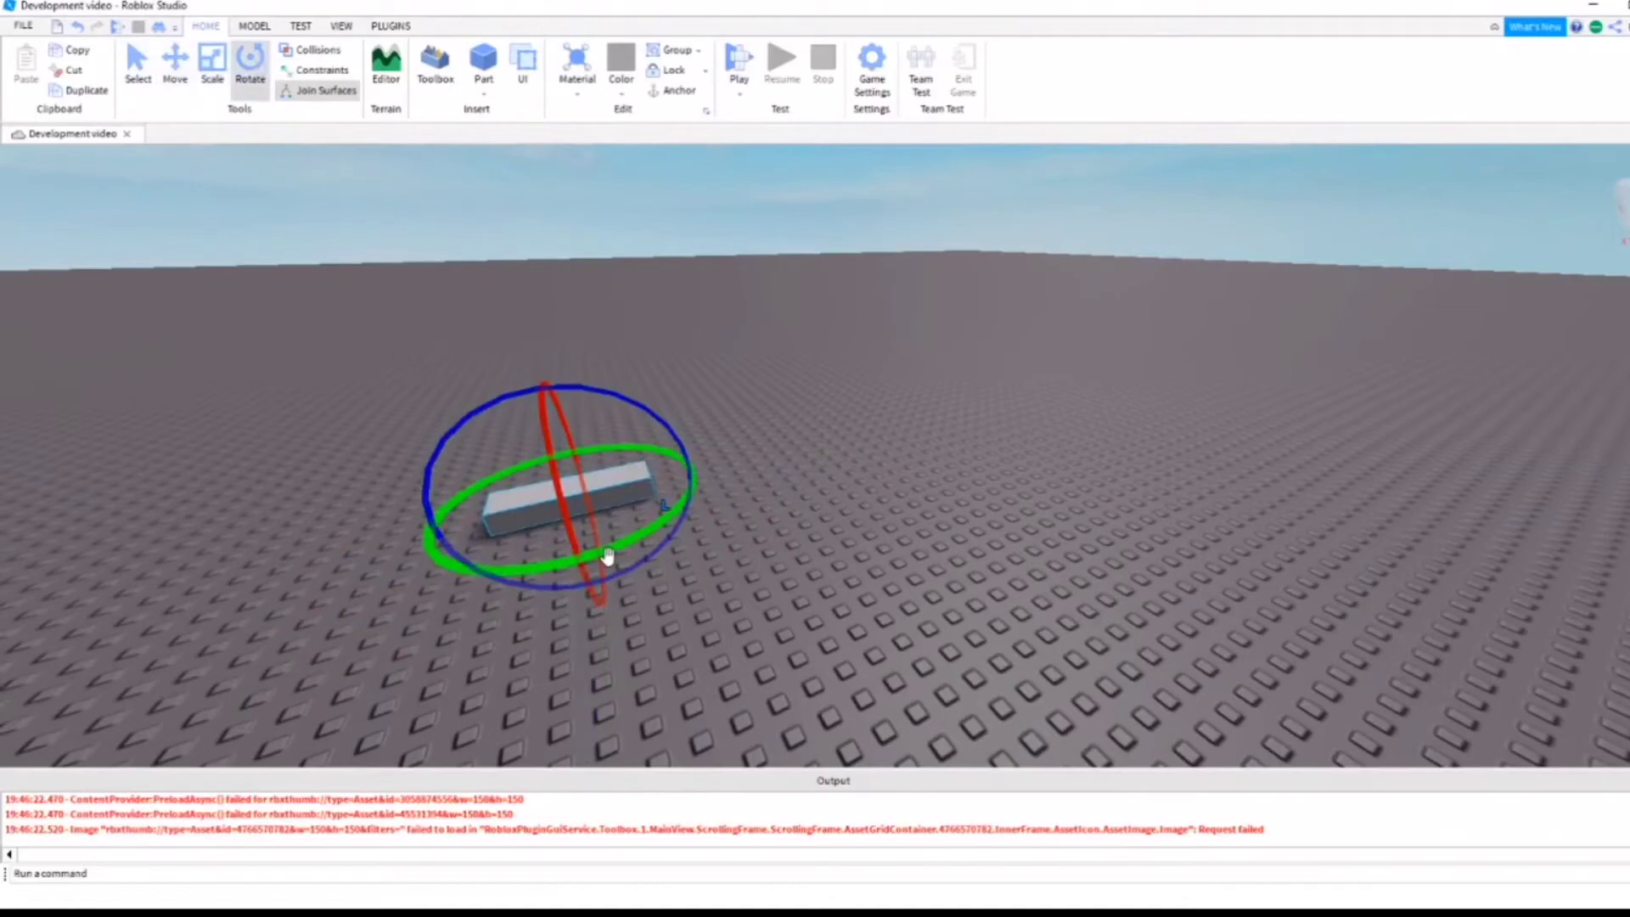
drag(607, 556, 436, 594)
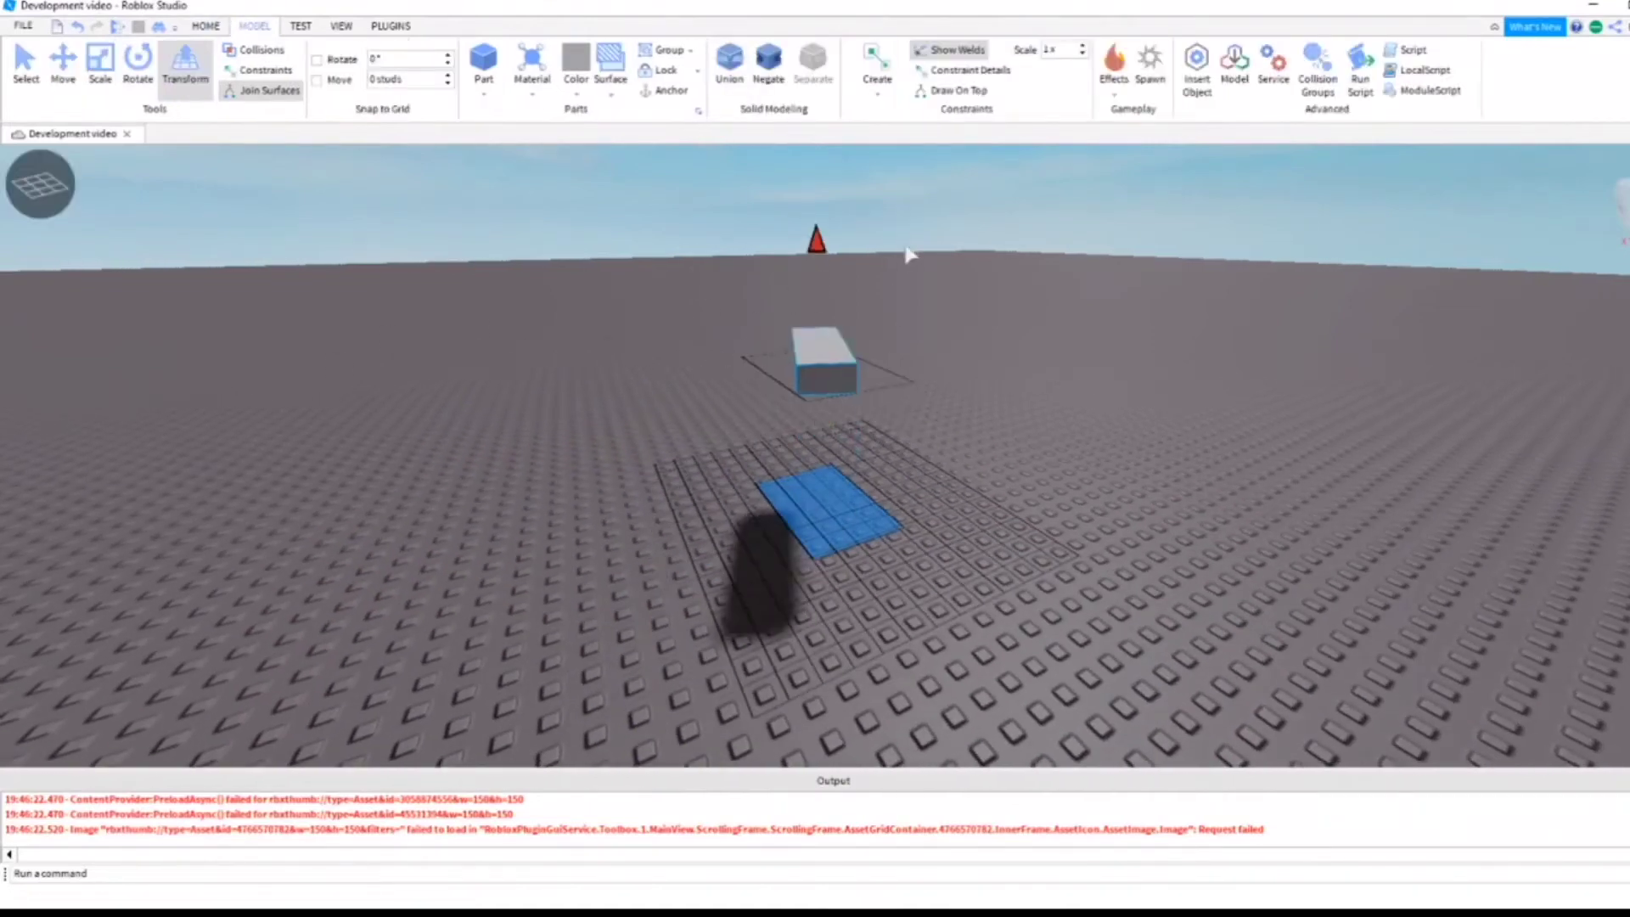
right_drag(905, 246, 920, 297)
drag(795, 357, 866, 449)
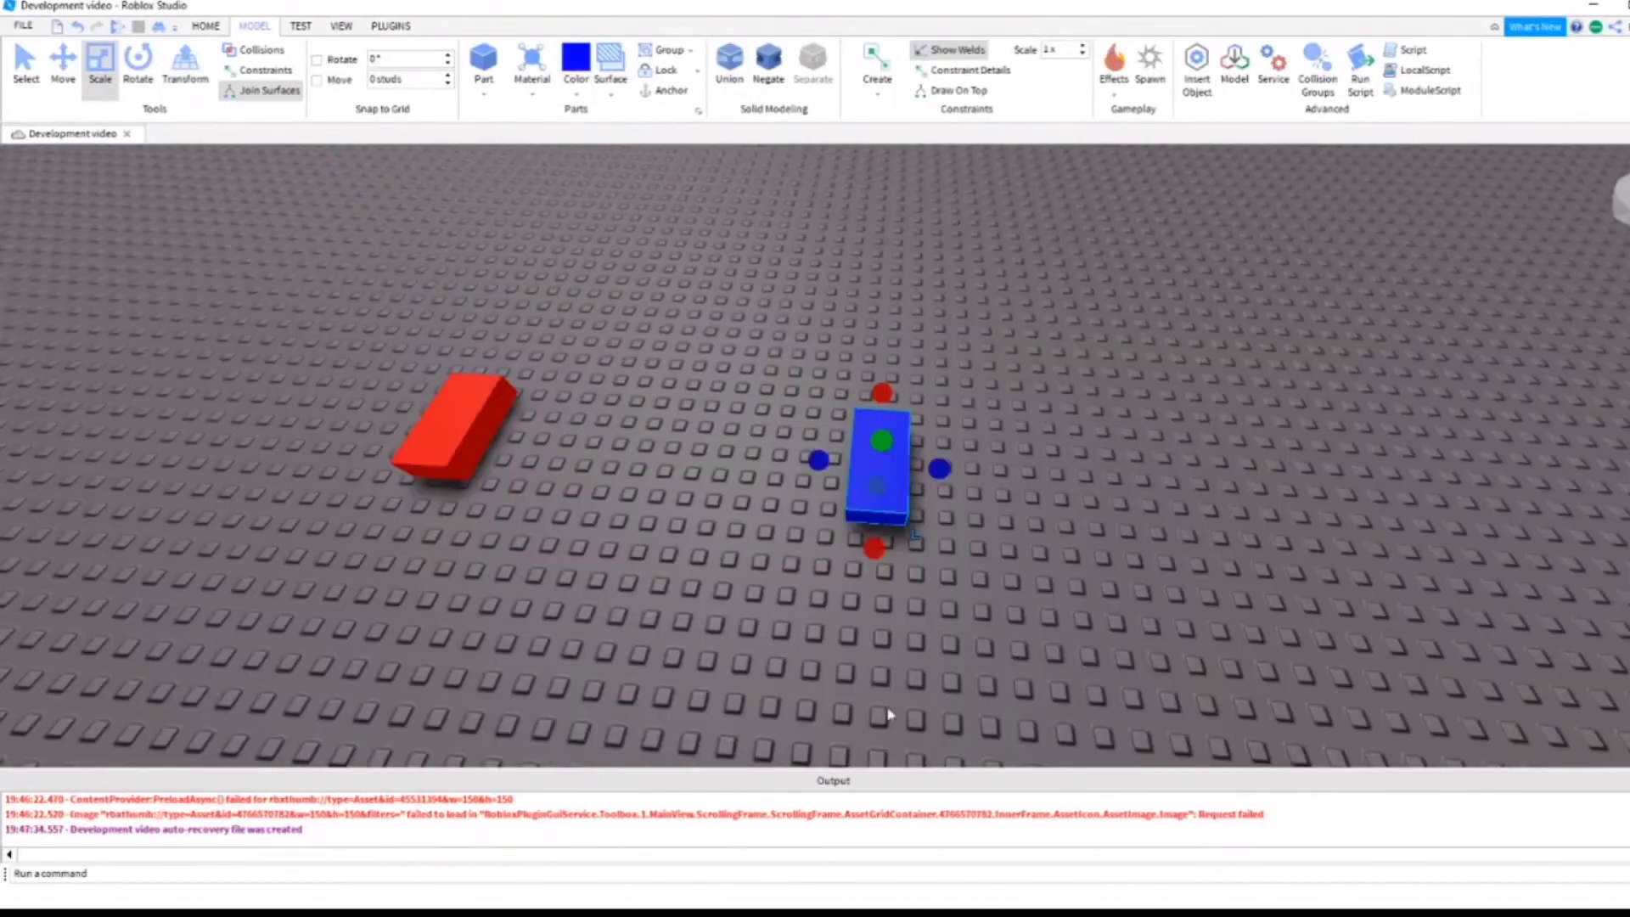
- With Collisions off, stretch the red block sideways until it passes through the blue block
click(902, 654)
right_drag(902, 655, 847, 609)
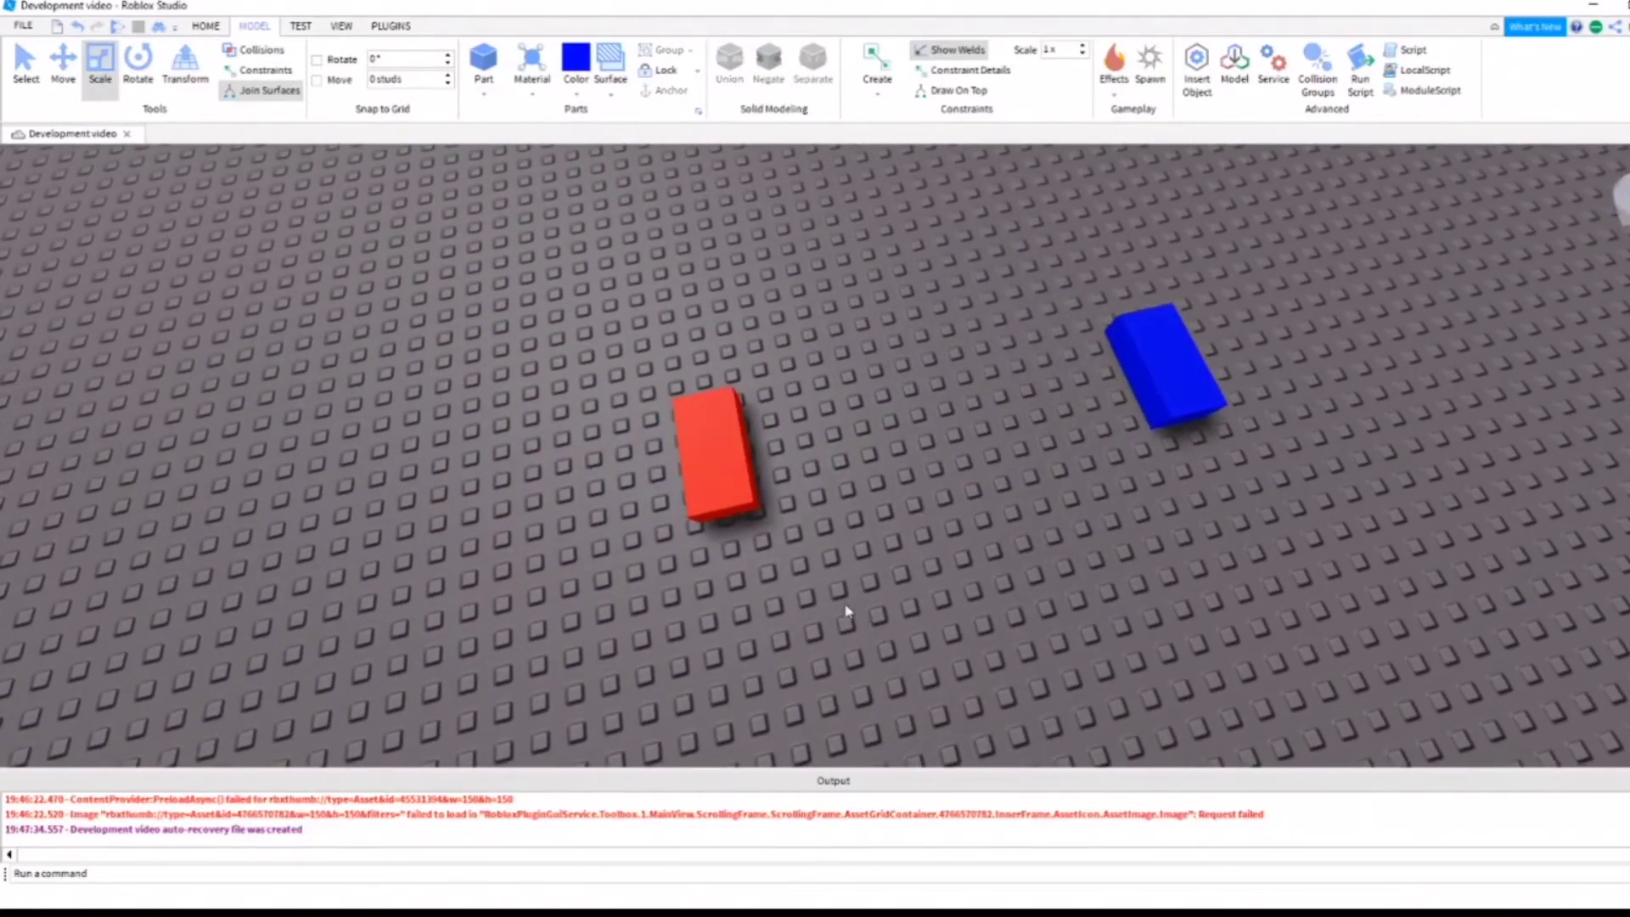
scroll(745, 496, up, 5)
click(634, 436)
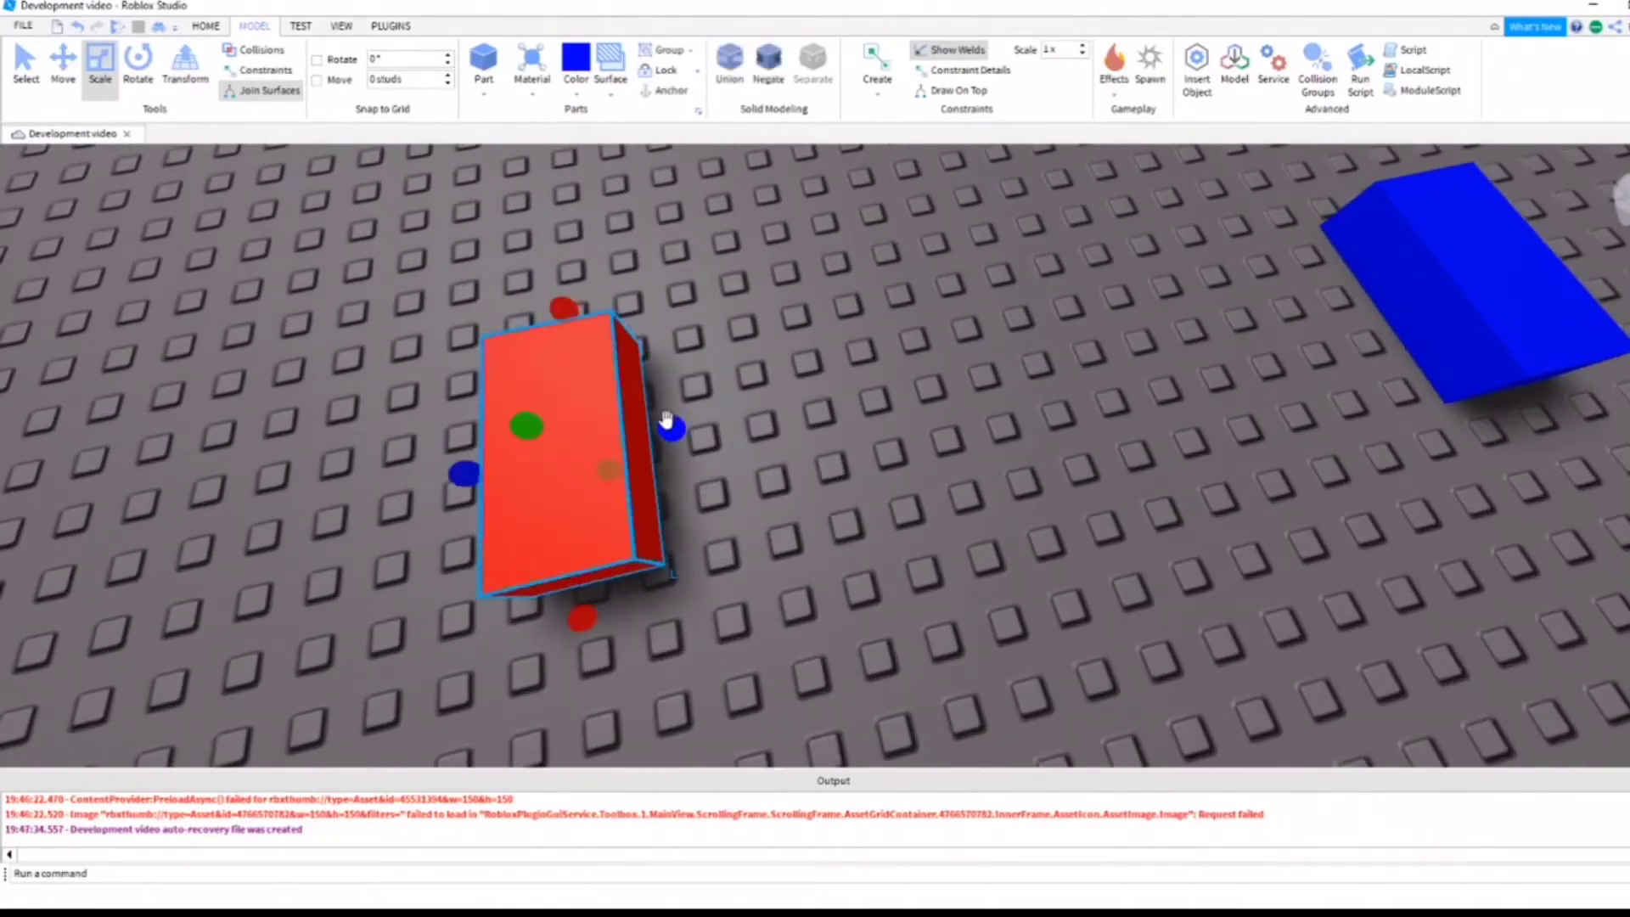
drag(669, 422, 966, 465)
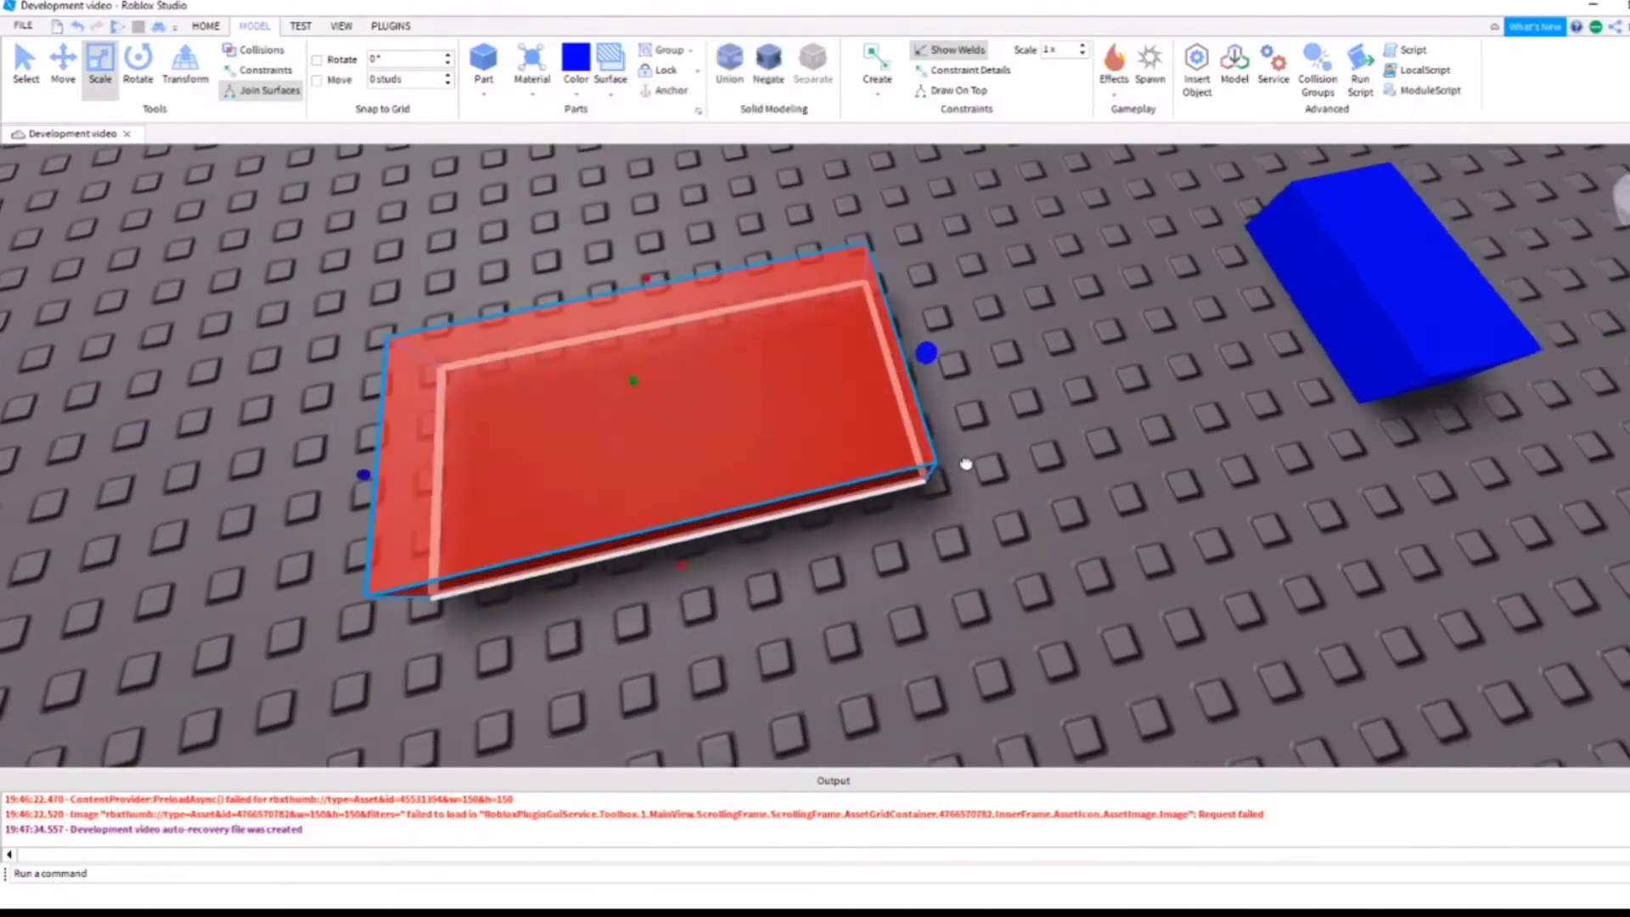
scroll(966, 465, up, 3)
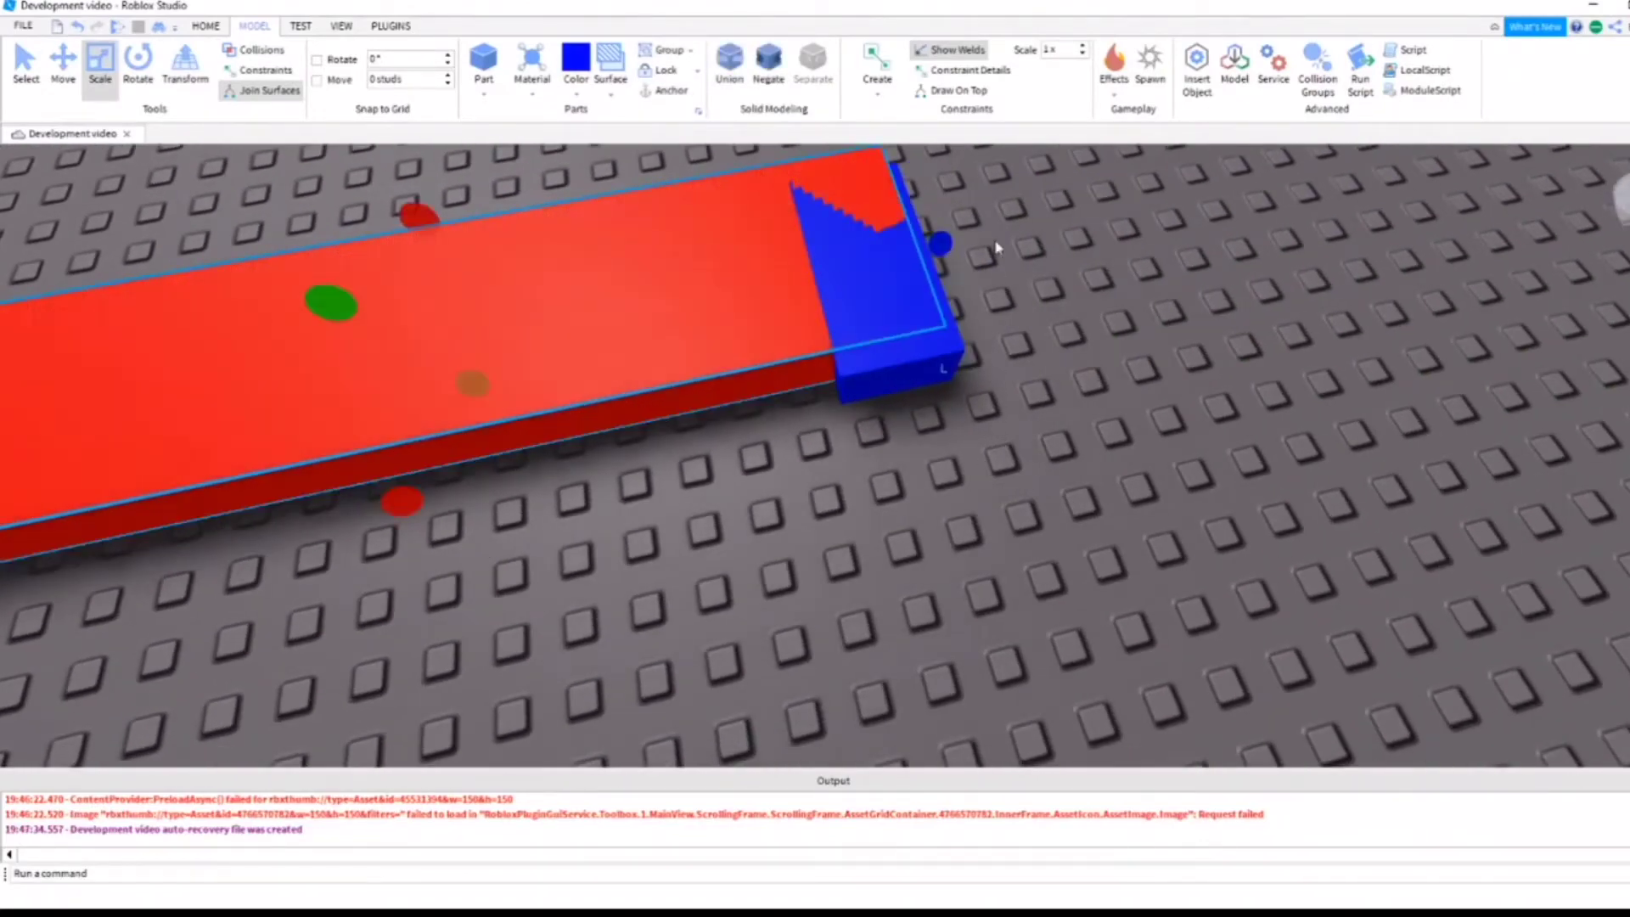
drag(946, 240, 1105, 276)
right_drag(848, 501, 843, 451)
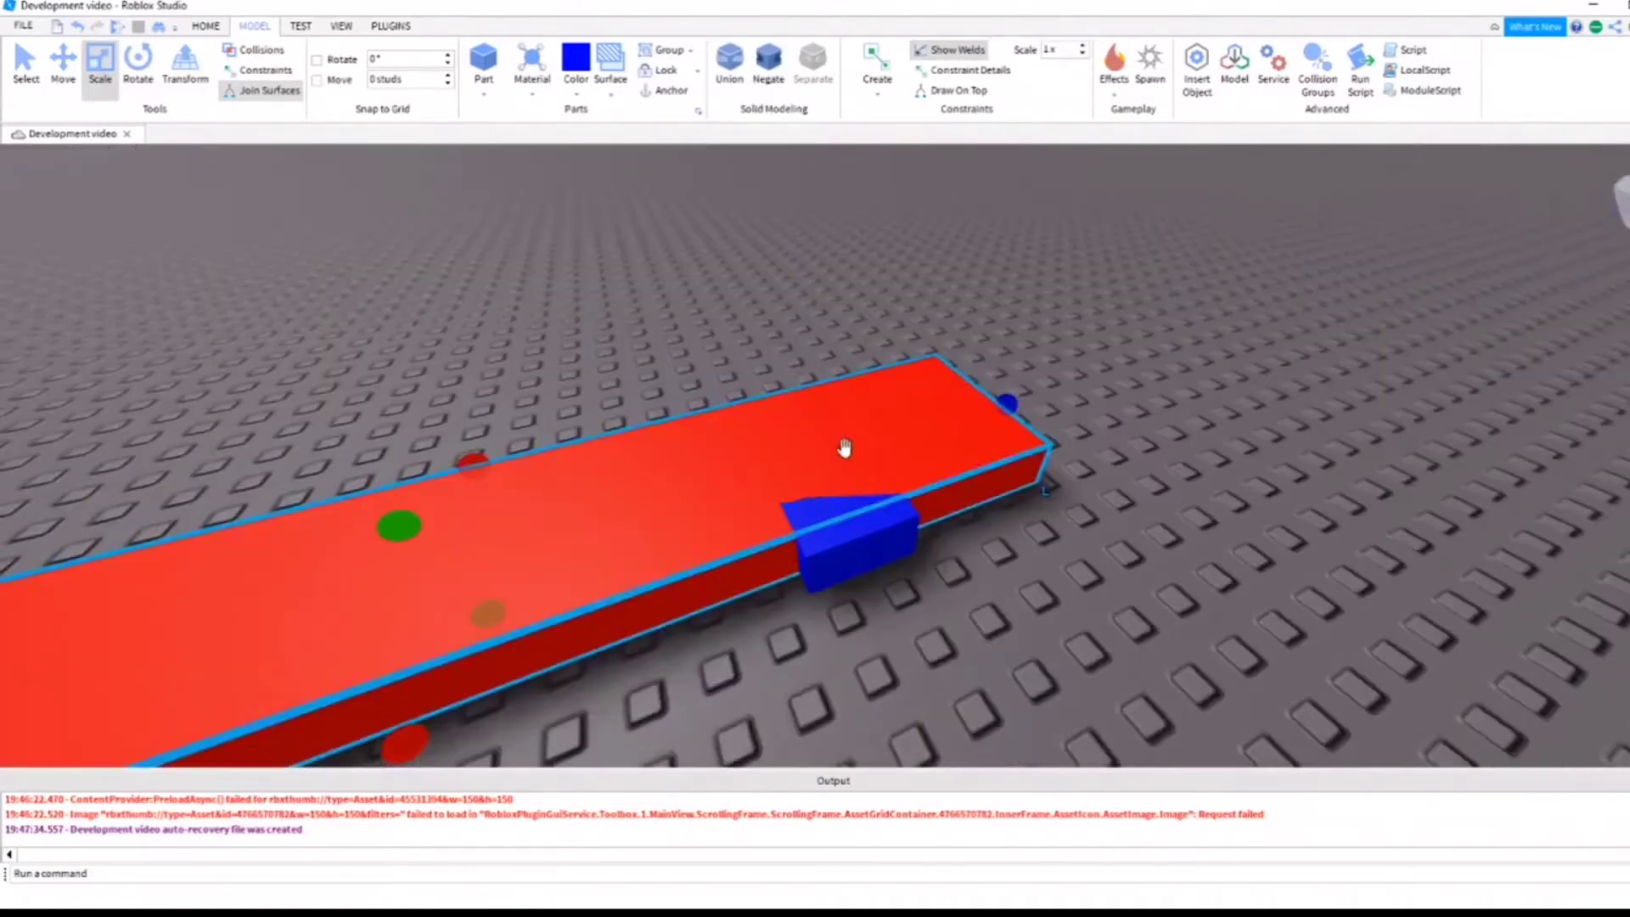
click(865, 543)
drag(816, 434, 813, 396)
key(a)
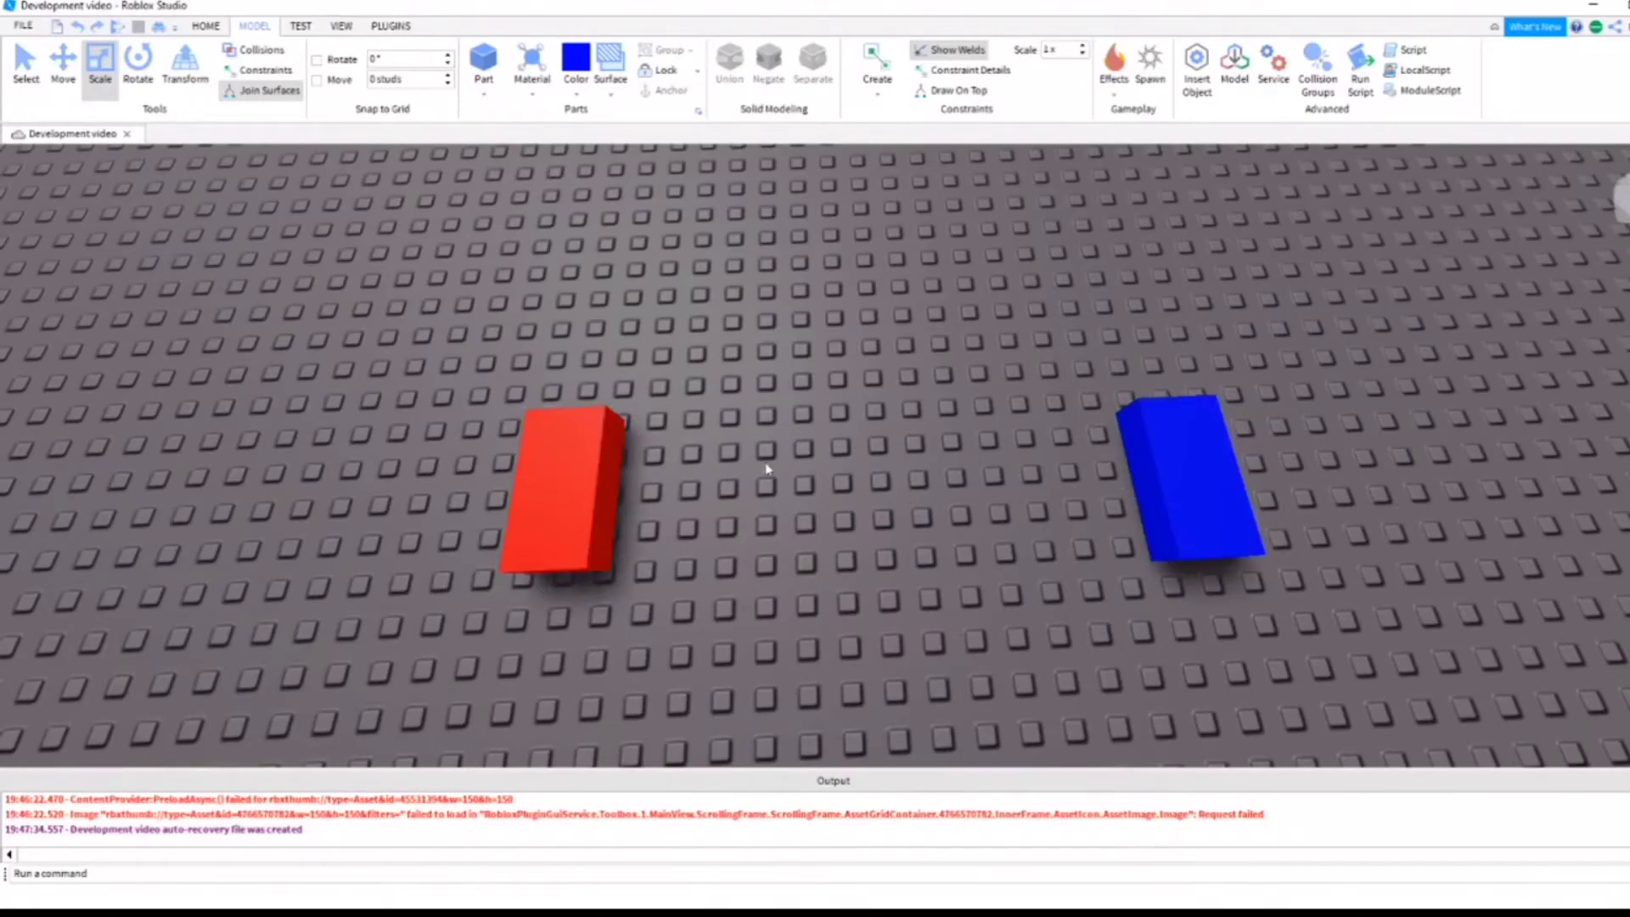
- Turn on Collisions and select the red block for scaling
right_drag(766, 468, 796, 450)
scroll(796, 451, up, 3)
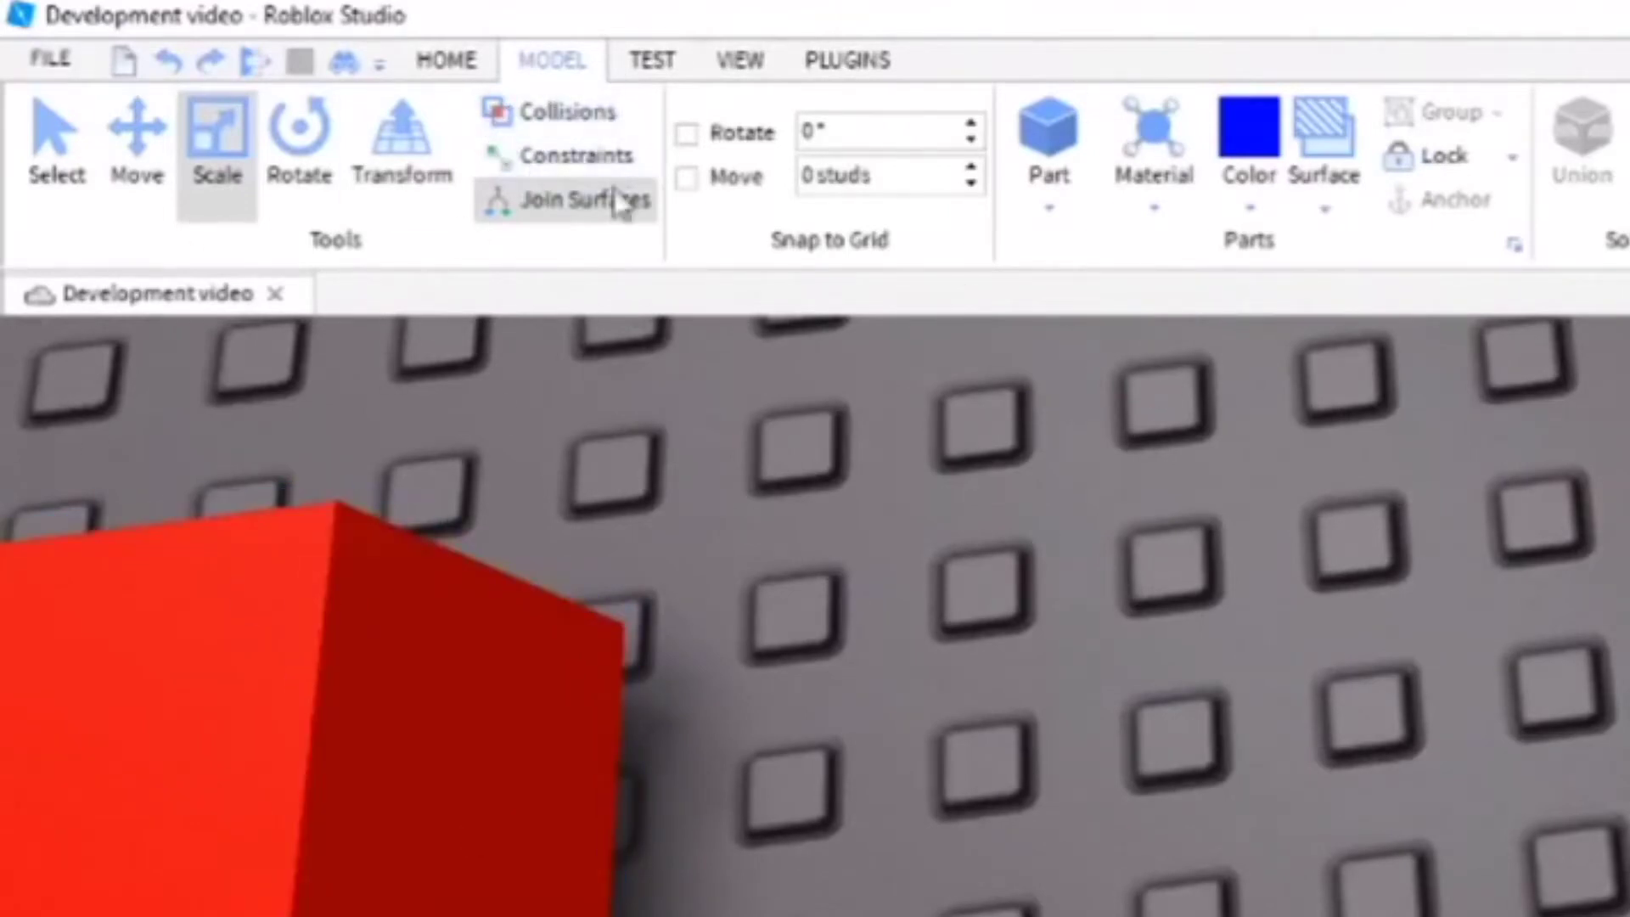
click(535, 125)
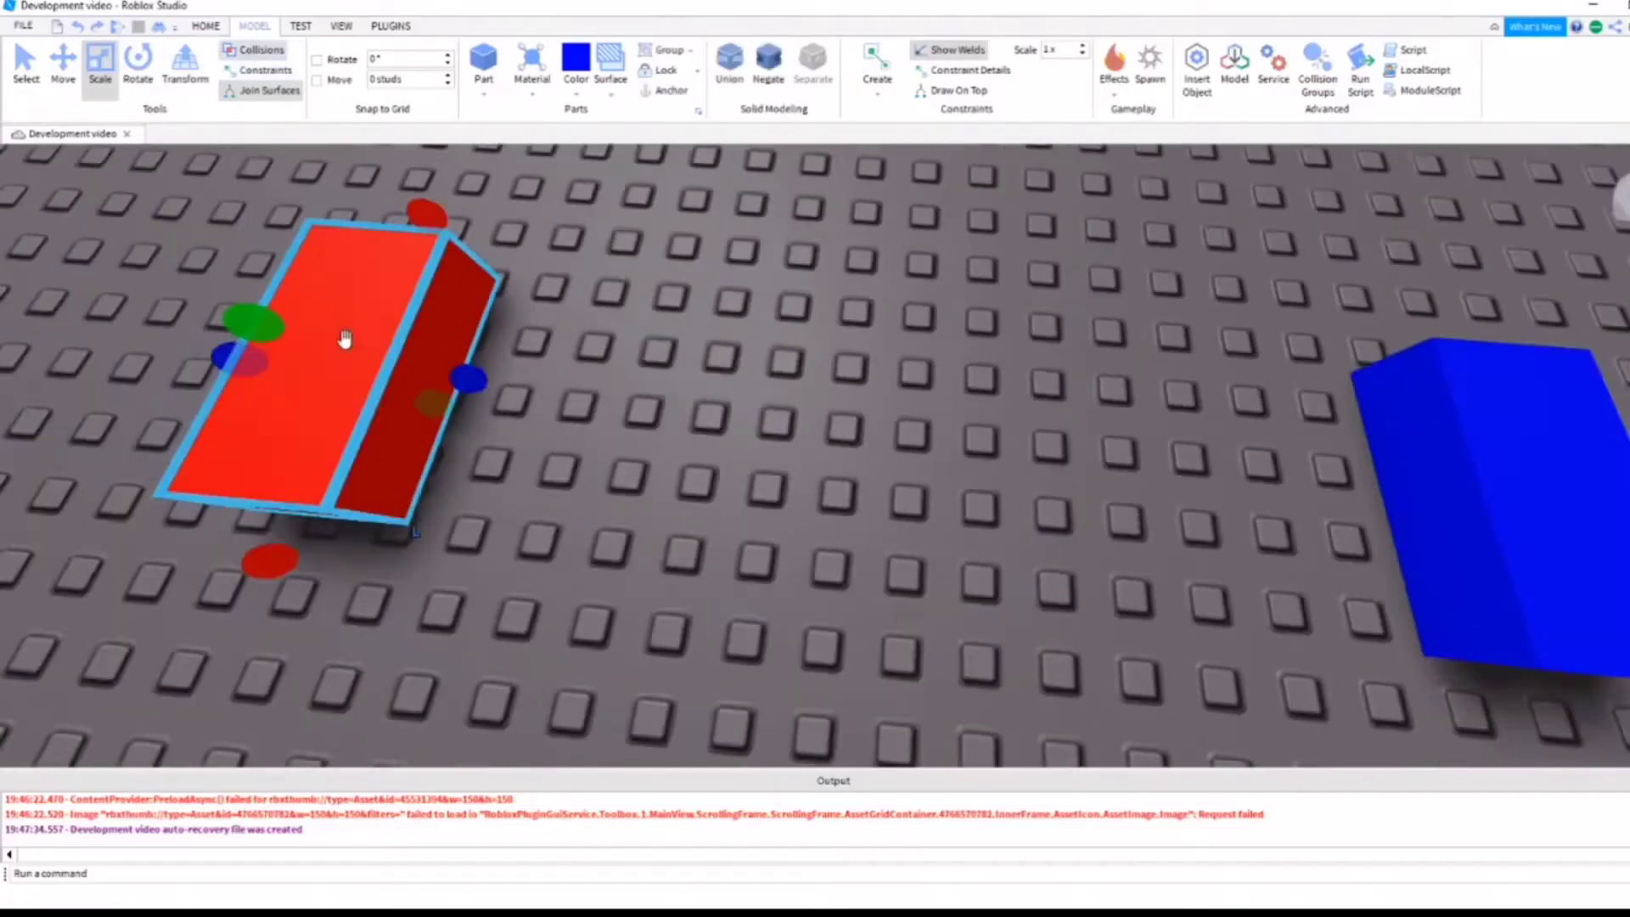
- With Collisions on, stretch the red block sideways until it meets the blue block, shorten it again and turn Collisions off
scroll(345, 340, down, 2)
key(d)
drag(577, 399, 1296, 440)
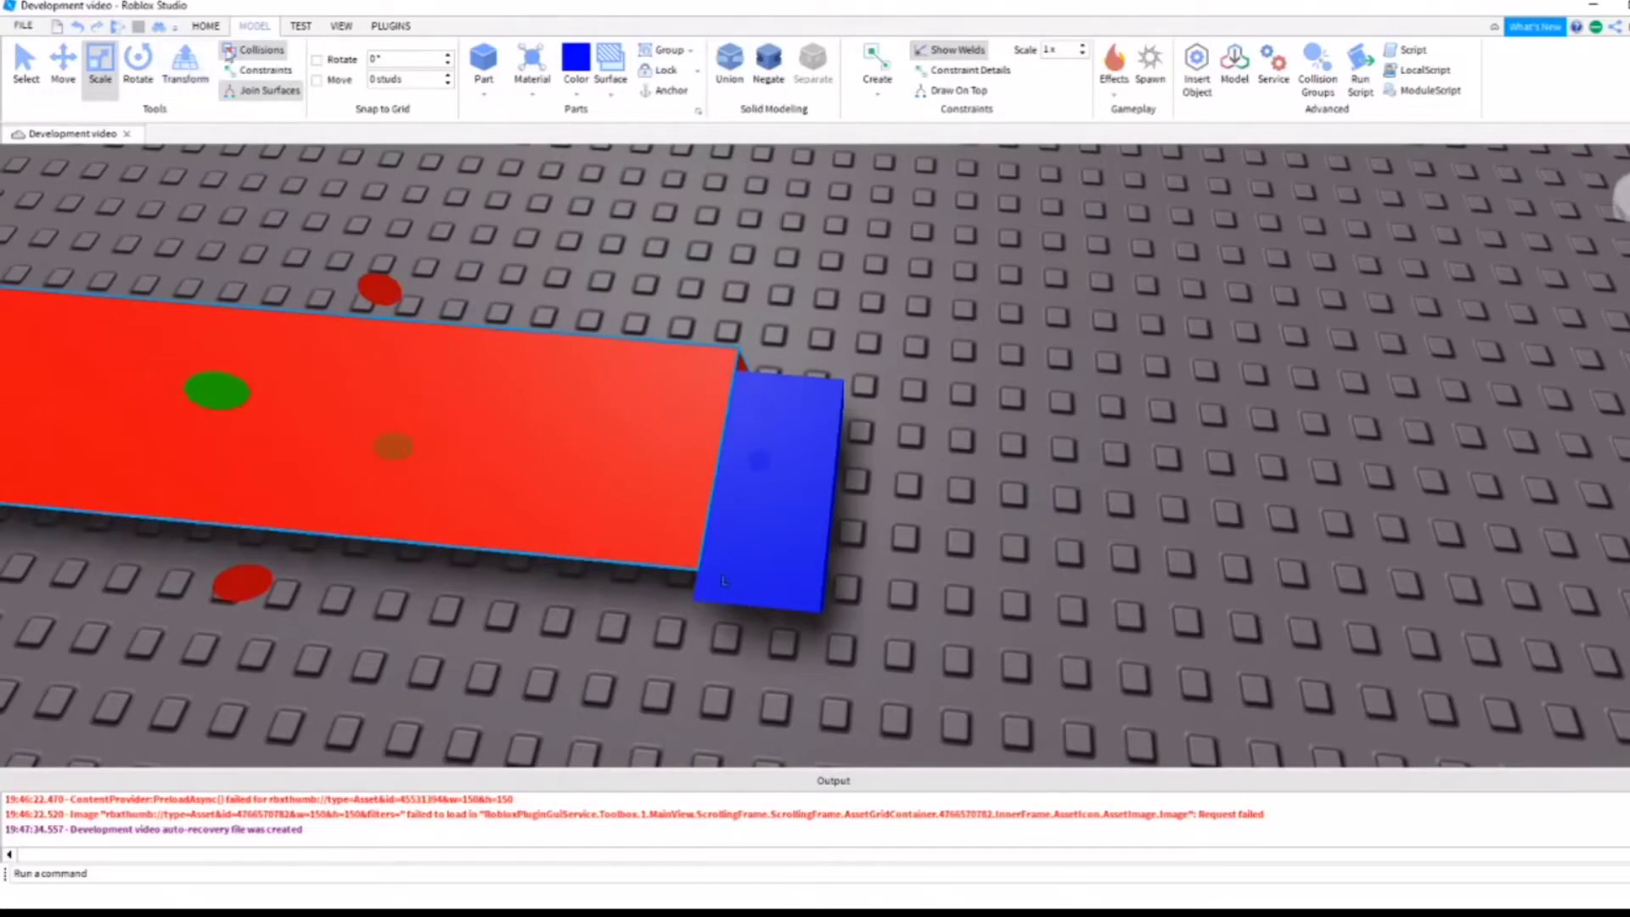
click(727, 461)
click(717, 467)
drag(800, 483, 920, 575)
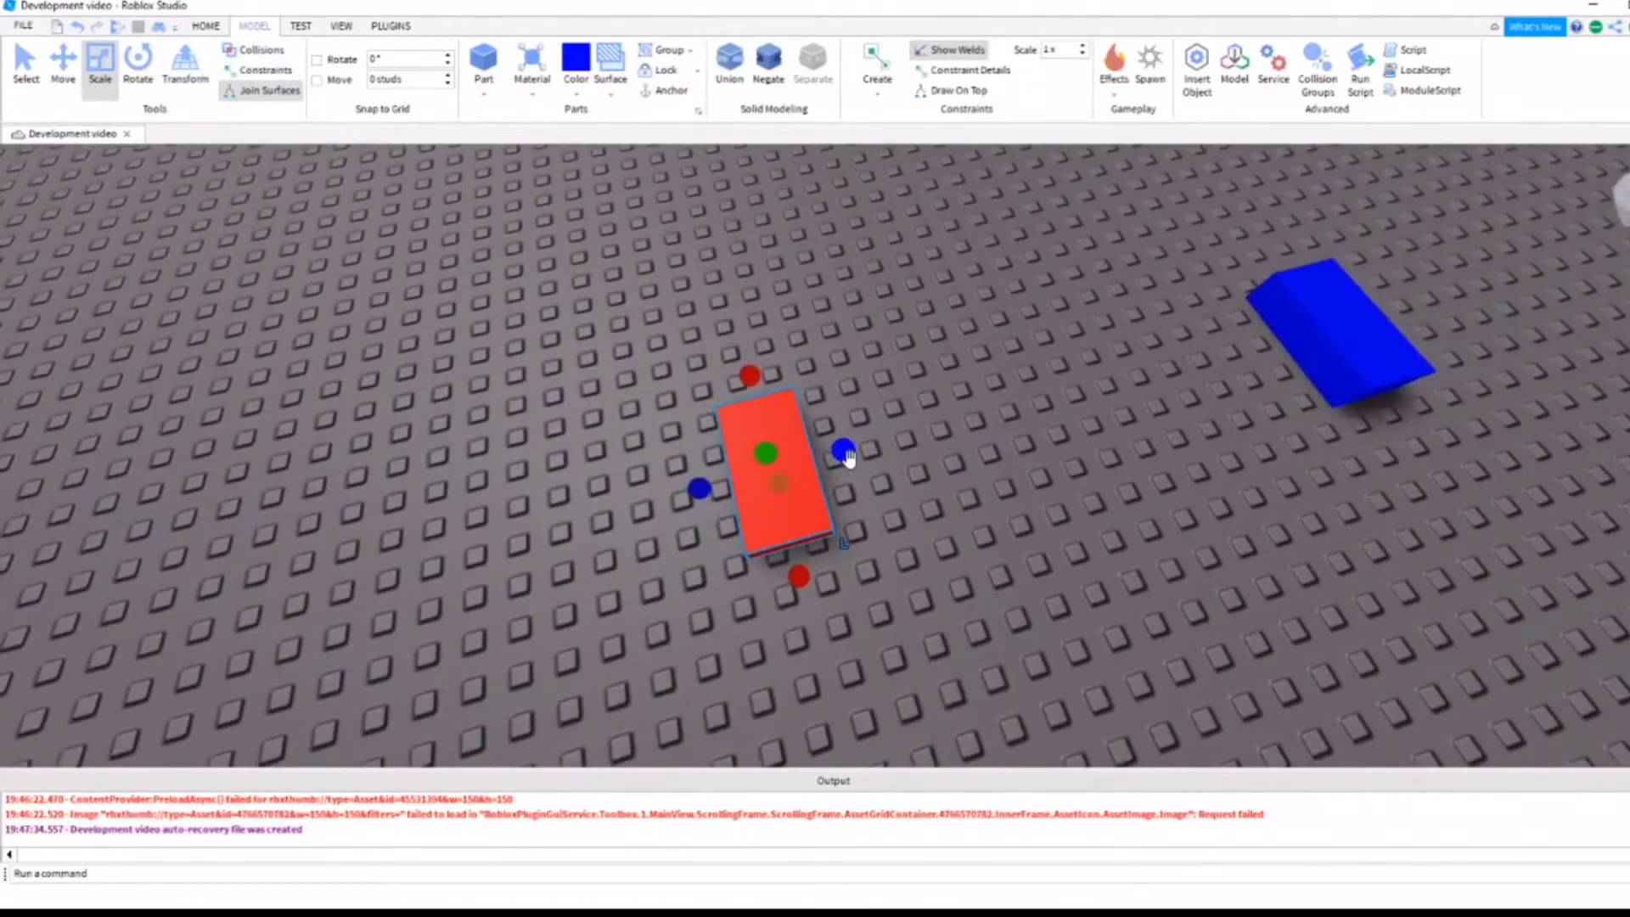
- Set the rotate and move snapping to 35° and 35 studs and stretch the red block lengthwise with the Scale tool
drag(848, 457, 885, 436)
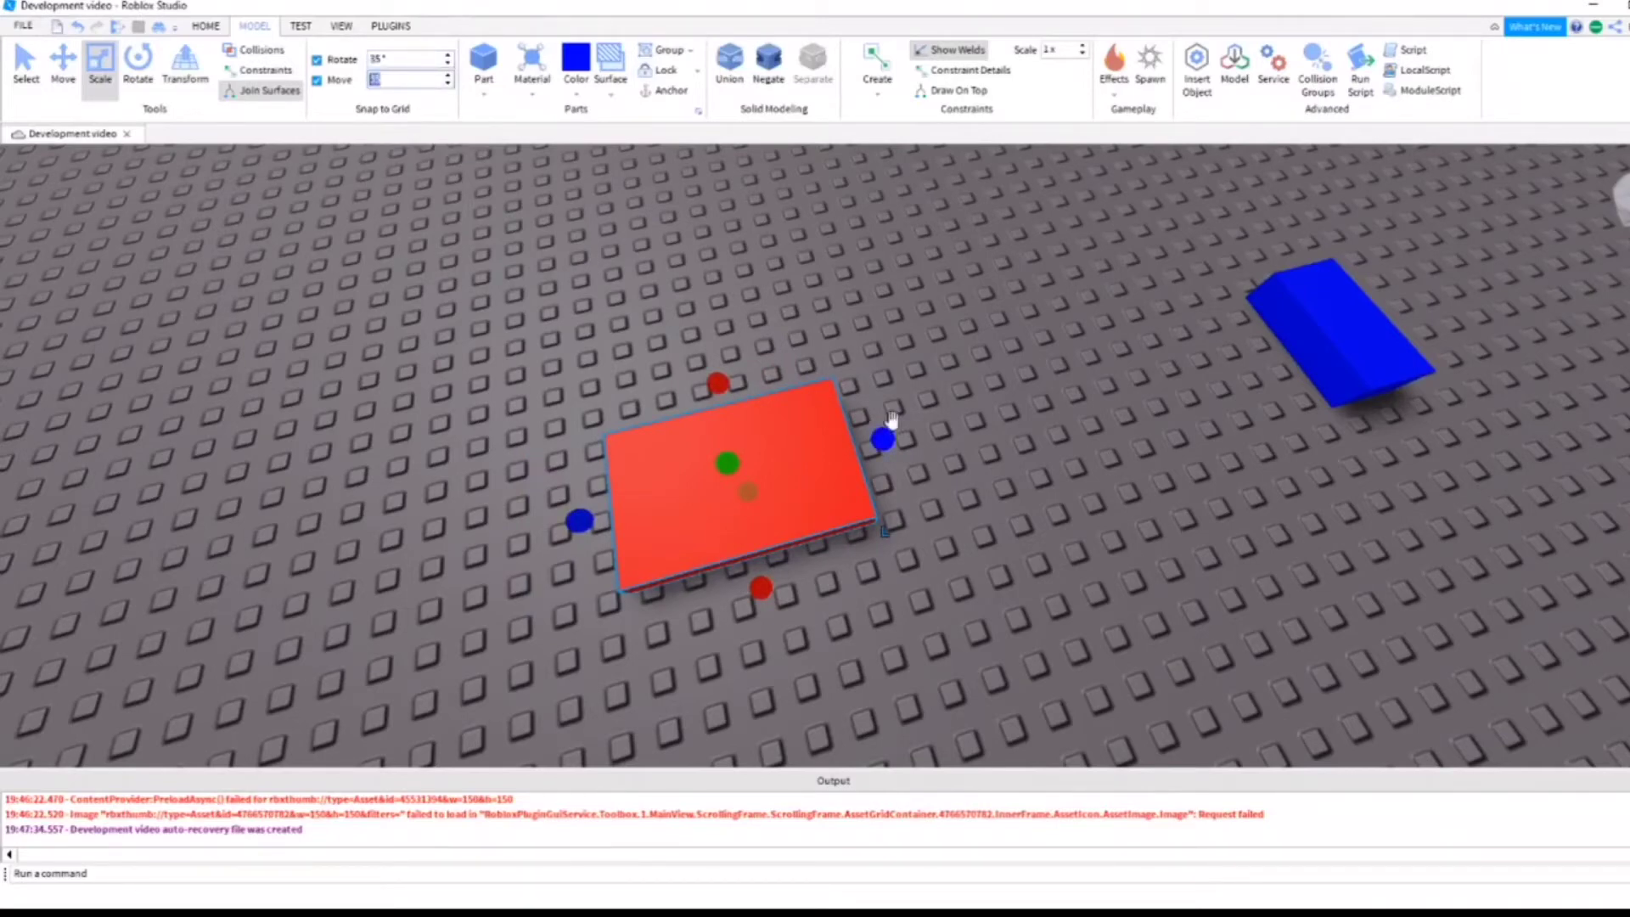
drag(885, 435, 1082, 442)
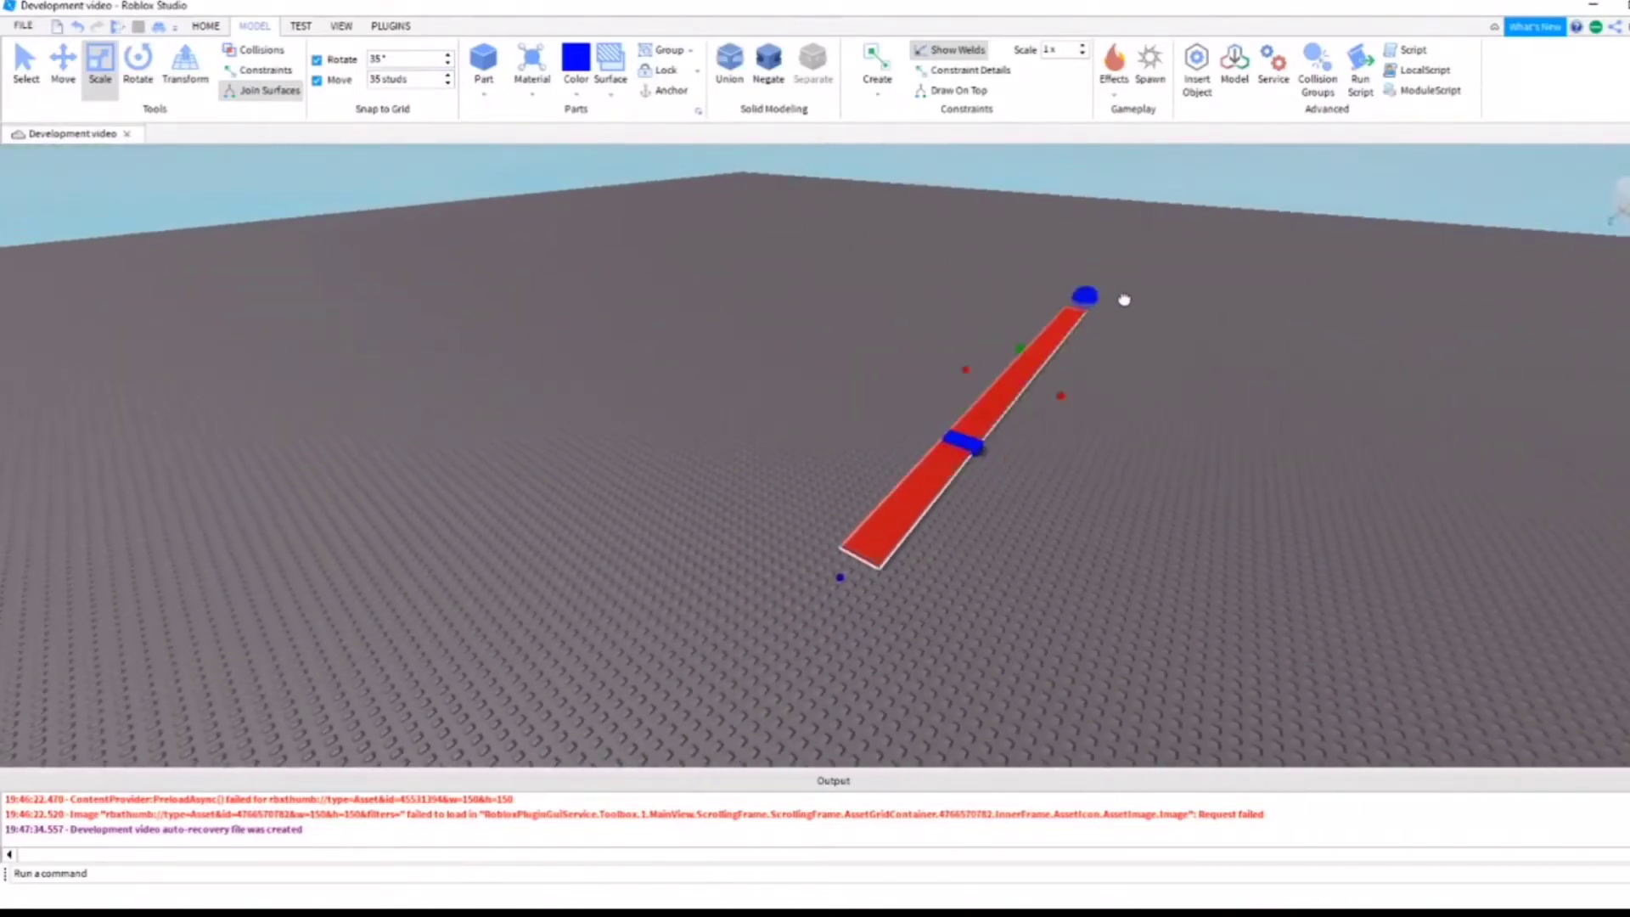
- Shorten the red block, set snapping to 5° and 5 studs, and rescale it in those increments
drag(1124, 299, 428, 132)
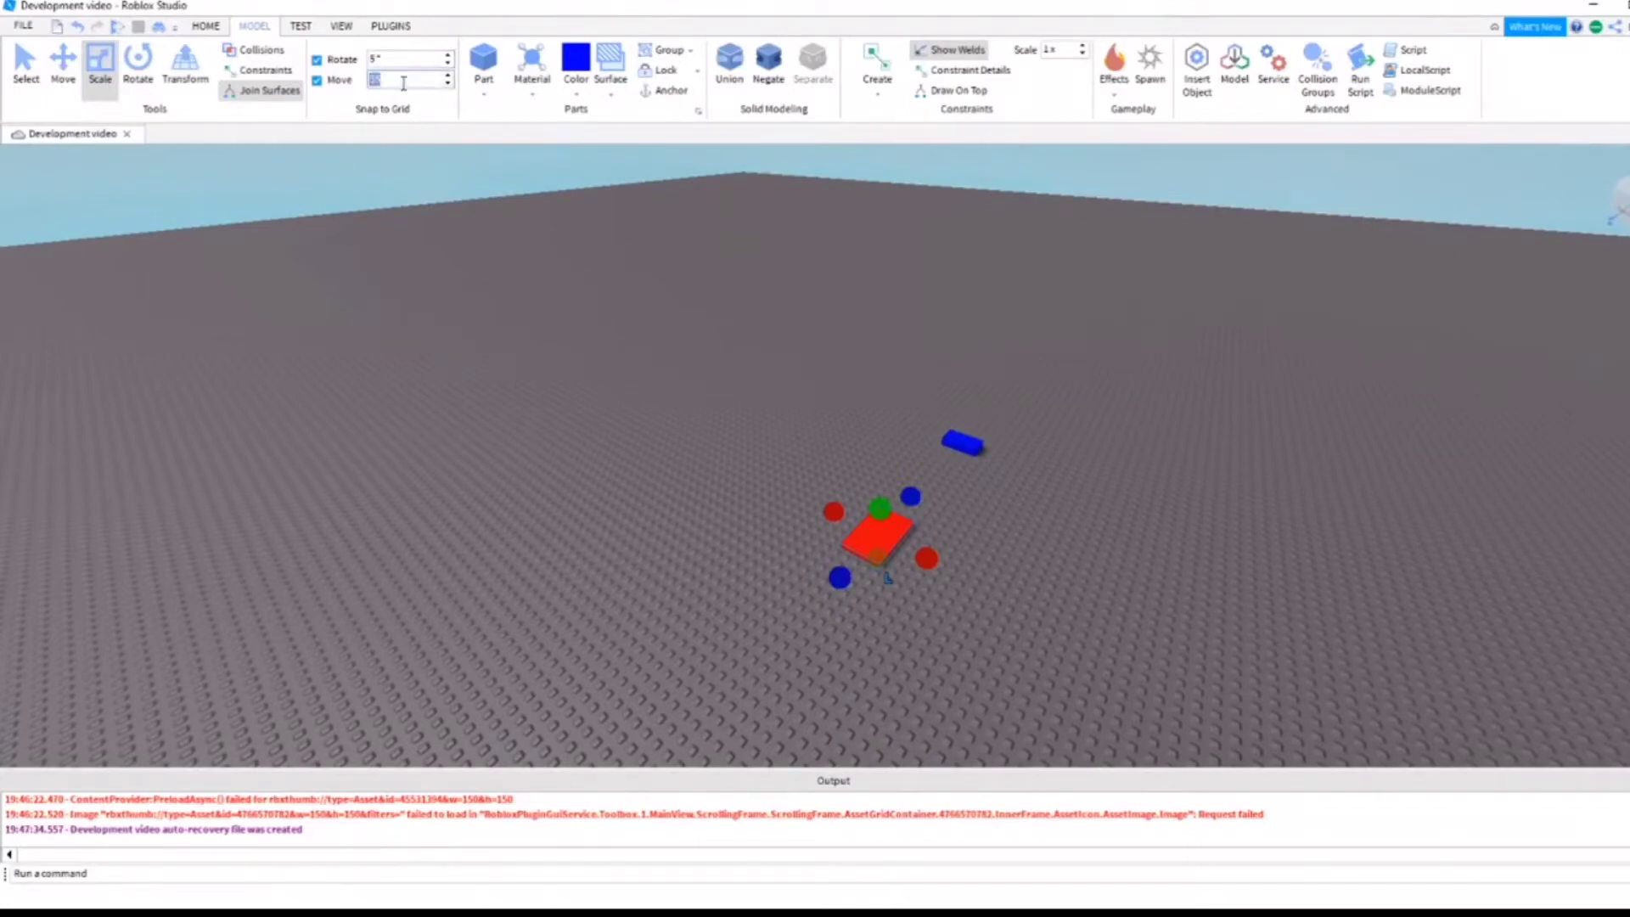
drag(833, 584, 652, 653)
scroll(749, 611, up, 2)
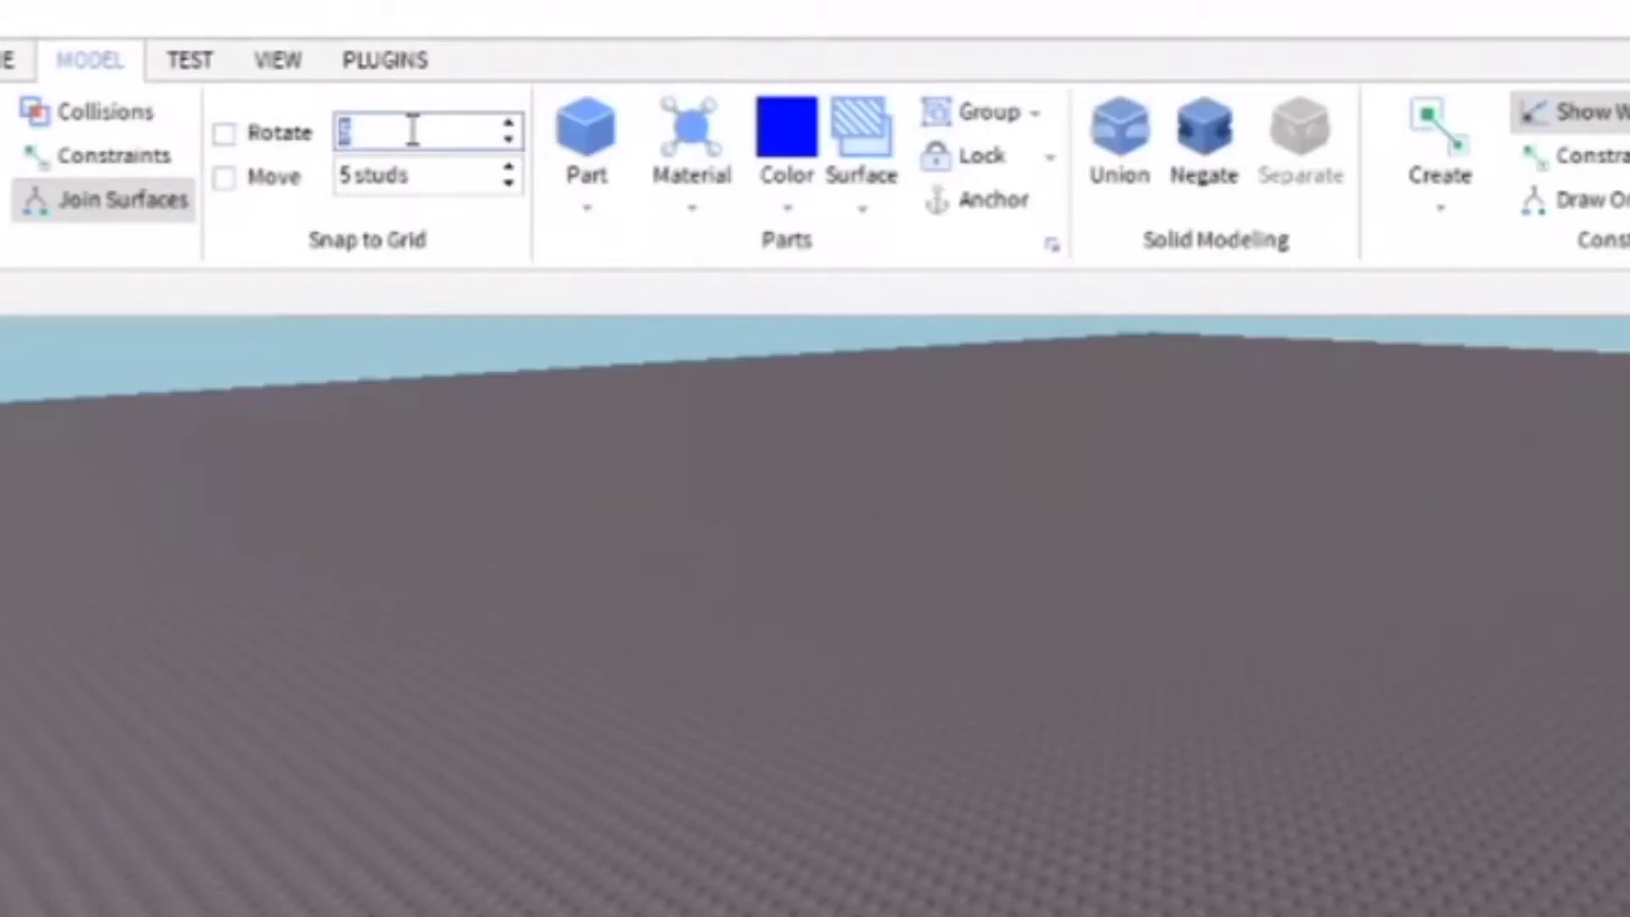
- Set the rotate and move snapping to 0° and 0 studs and resize the red block freely
text(0)
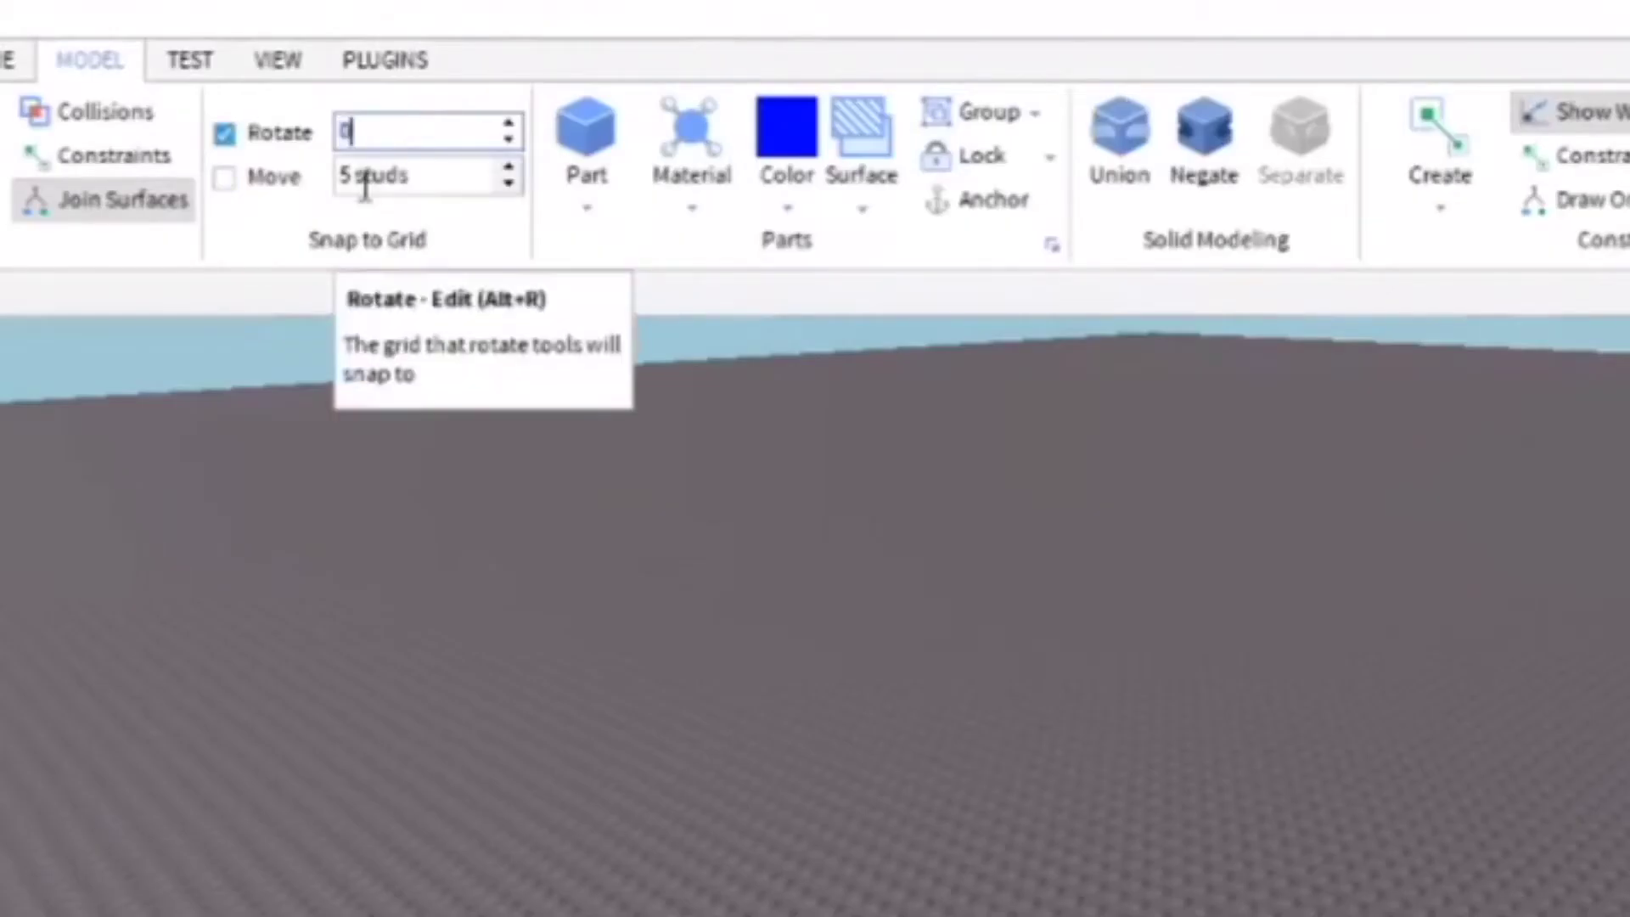
click(393, 79)
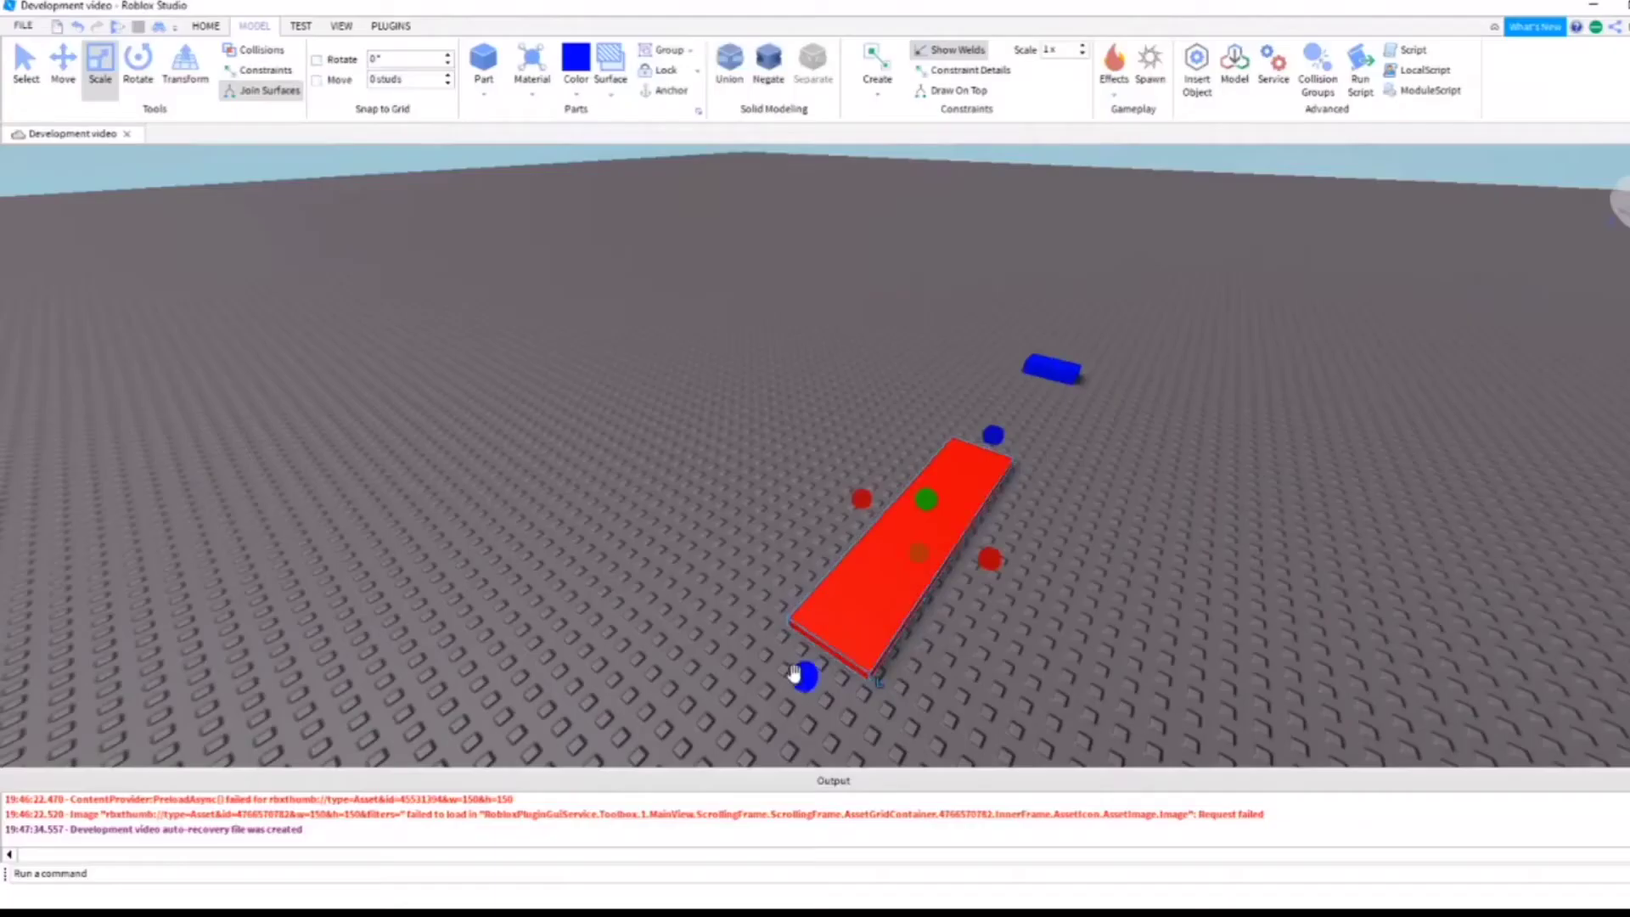
drag(801, 674, 844, 465)
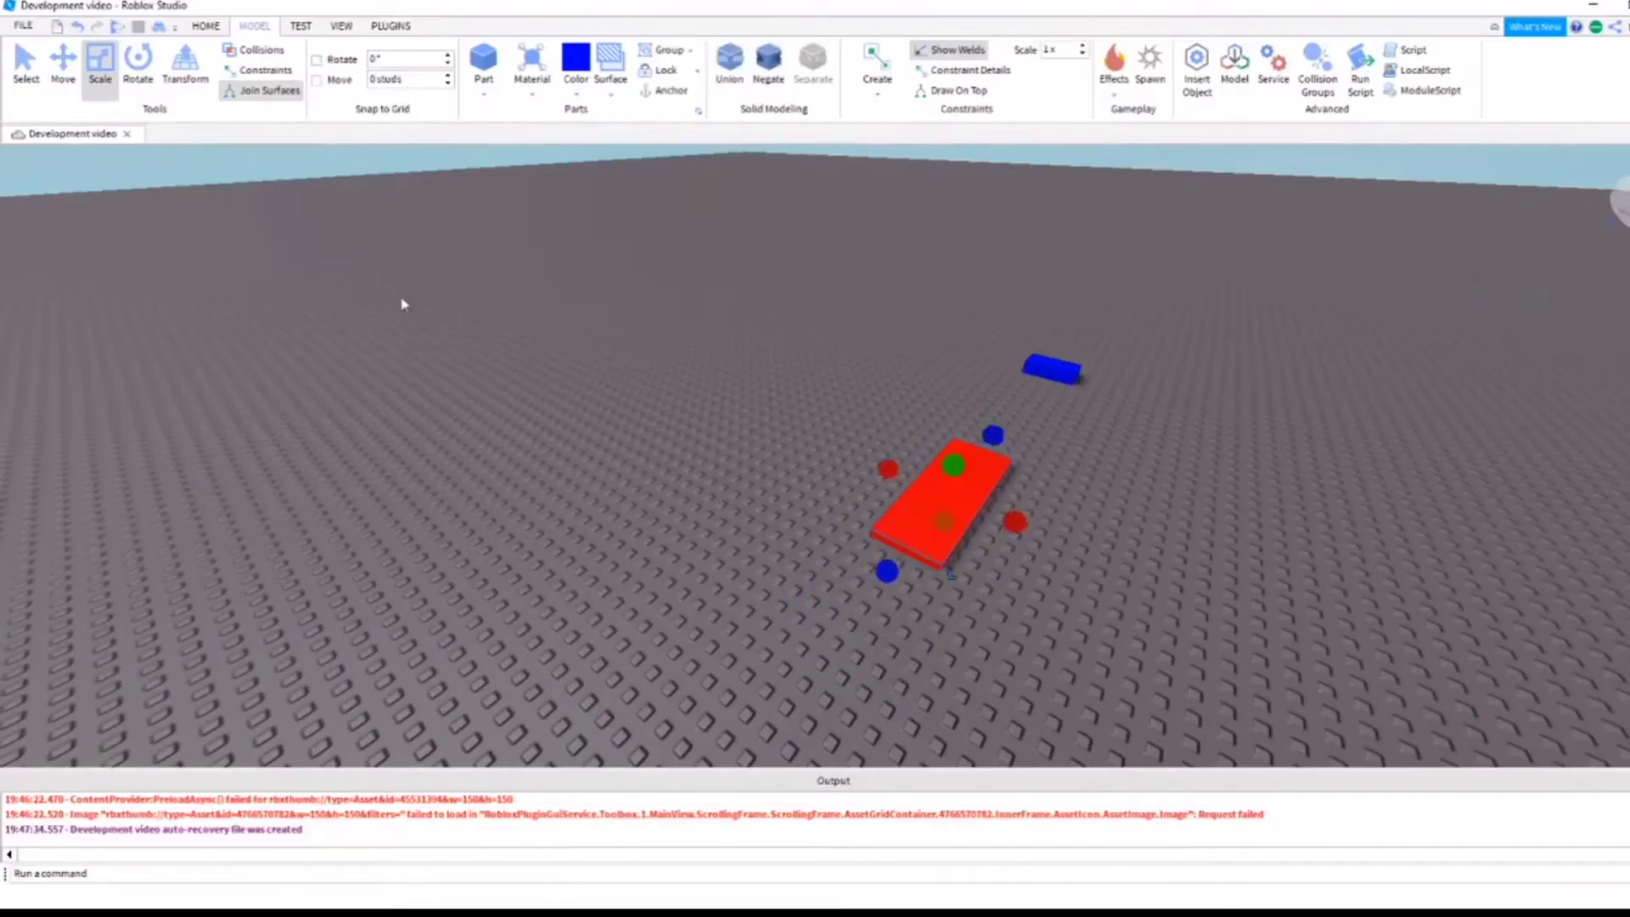
- Reposition the red block with the Select tool and raise it above the baseplate with the Move tool
click(34, 76)
drag(946, 509, 909, 466)
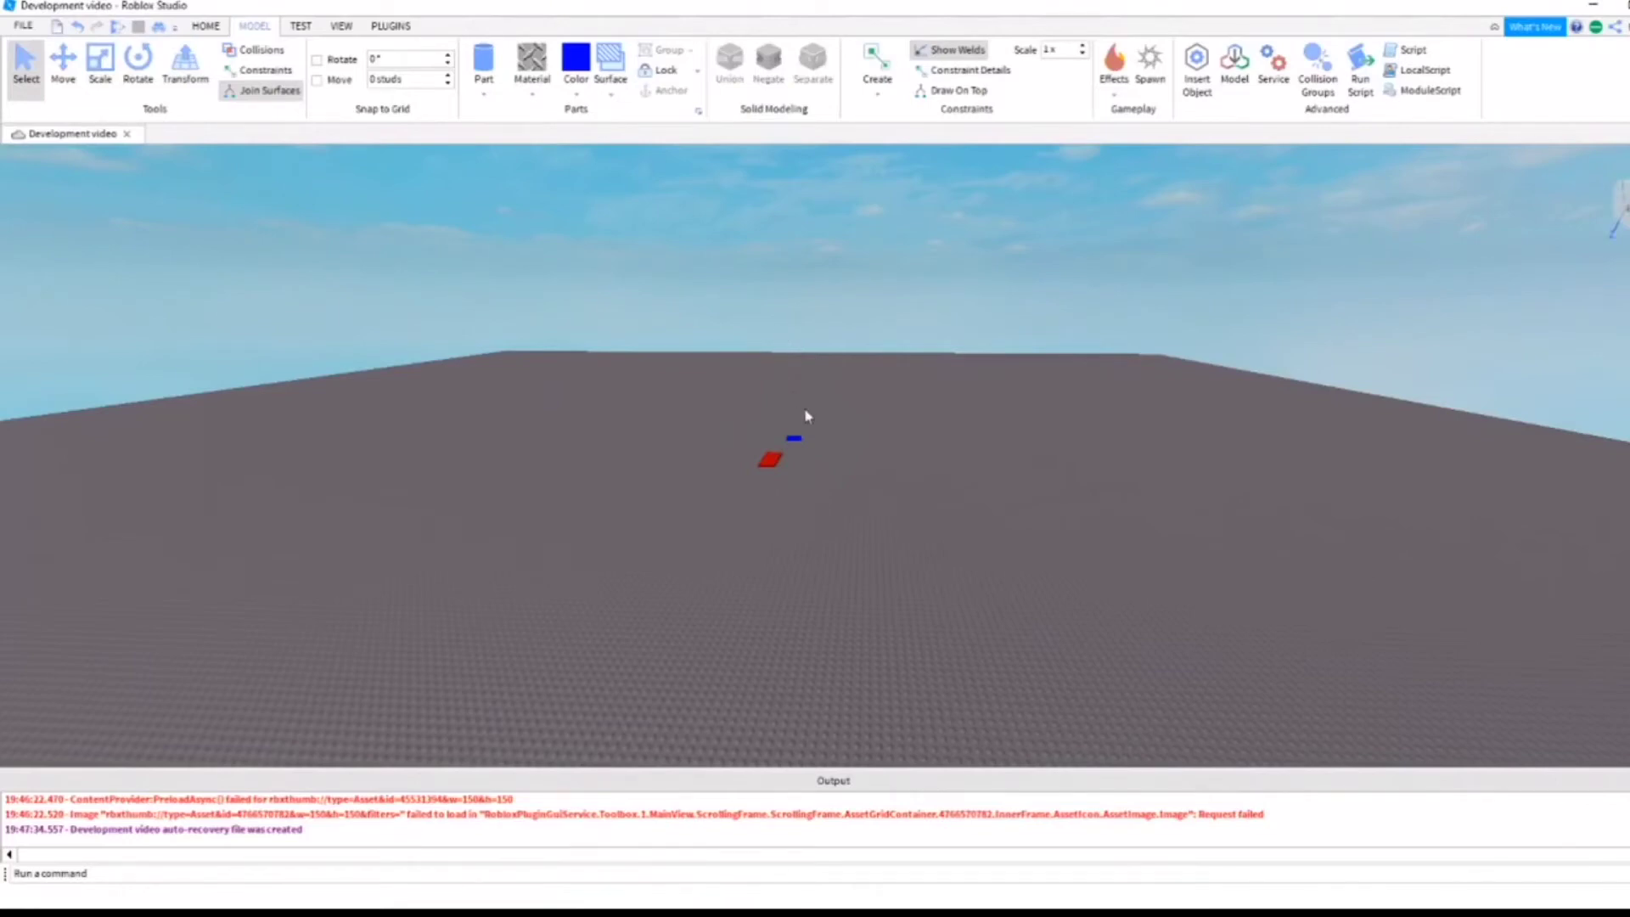
scroll(786, 444, up, 3)
scroll(717, 272, up, 5)
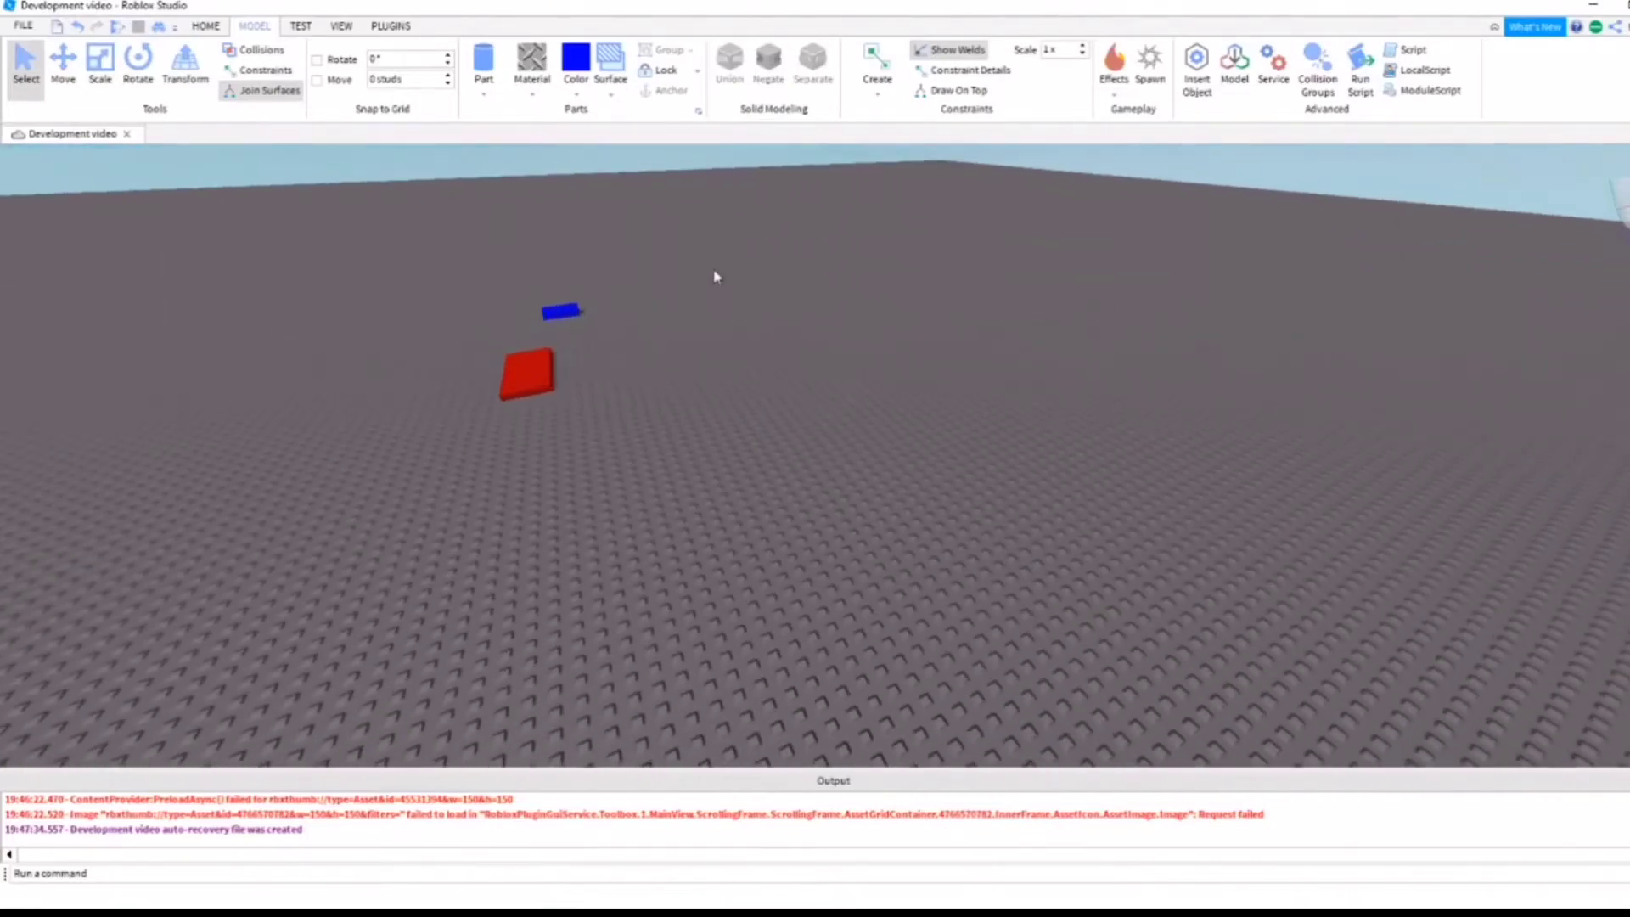
right_drag(714, 271, 704, 266)
click(73, 73)
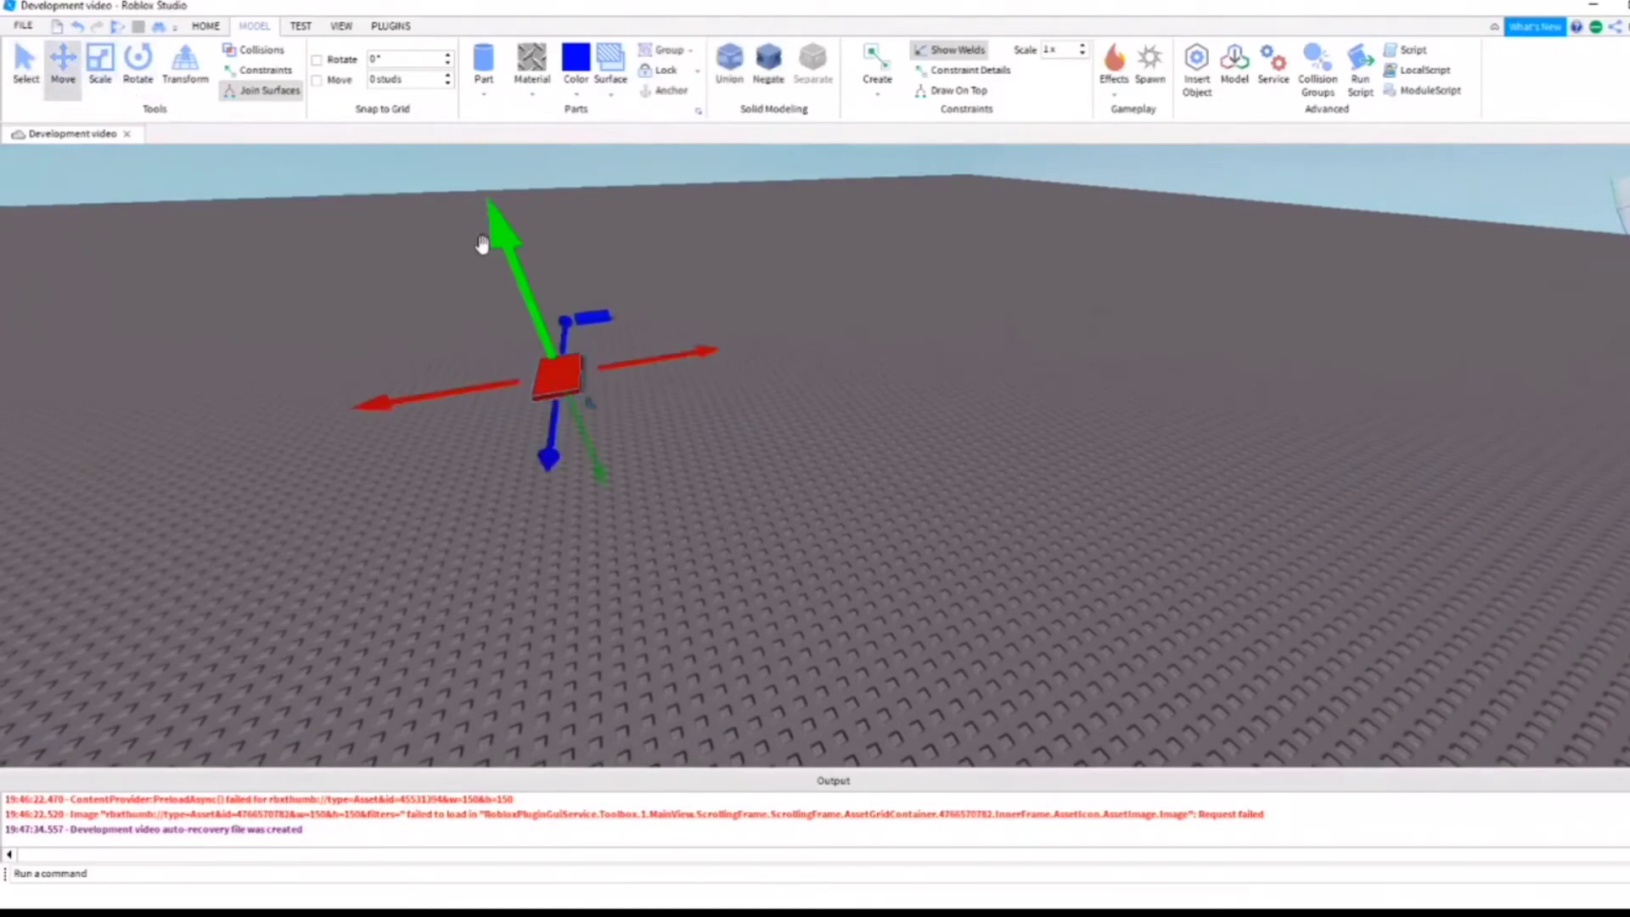
drag(484, 244, 744, 190)
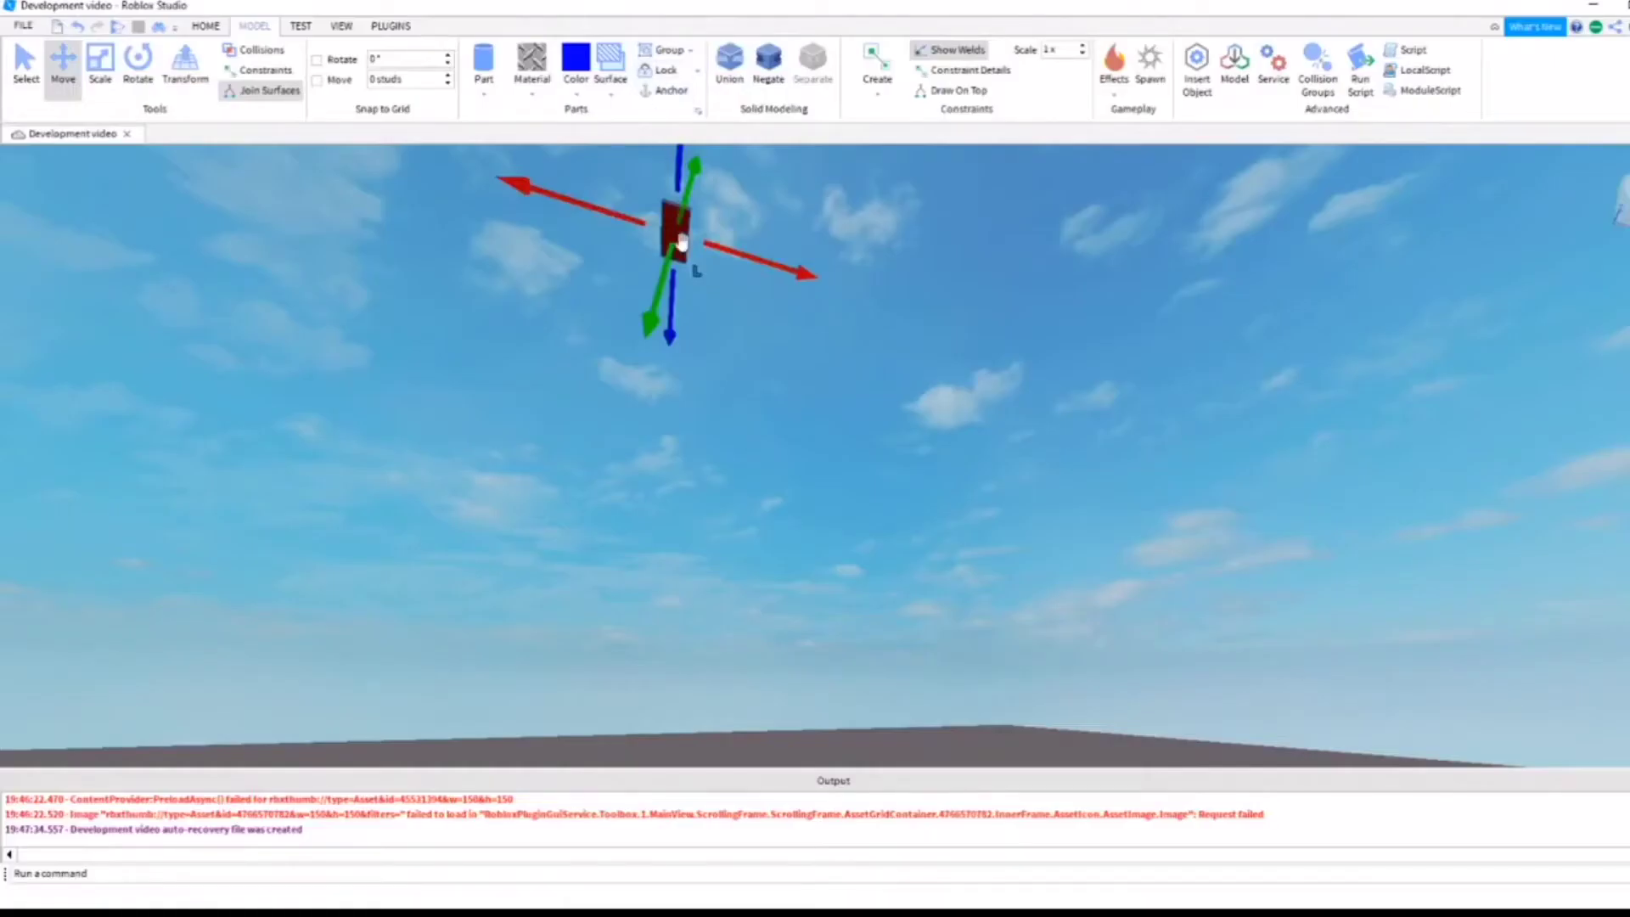
- Lift the floating red block higher into the sky with the Move tool and deselect it
right_drag(681, 242, 693, 248)
right_drag(726, 301, 745, 307)
click(761, 295)
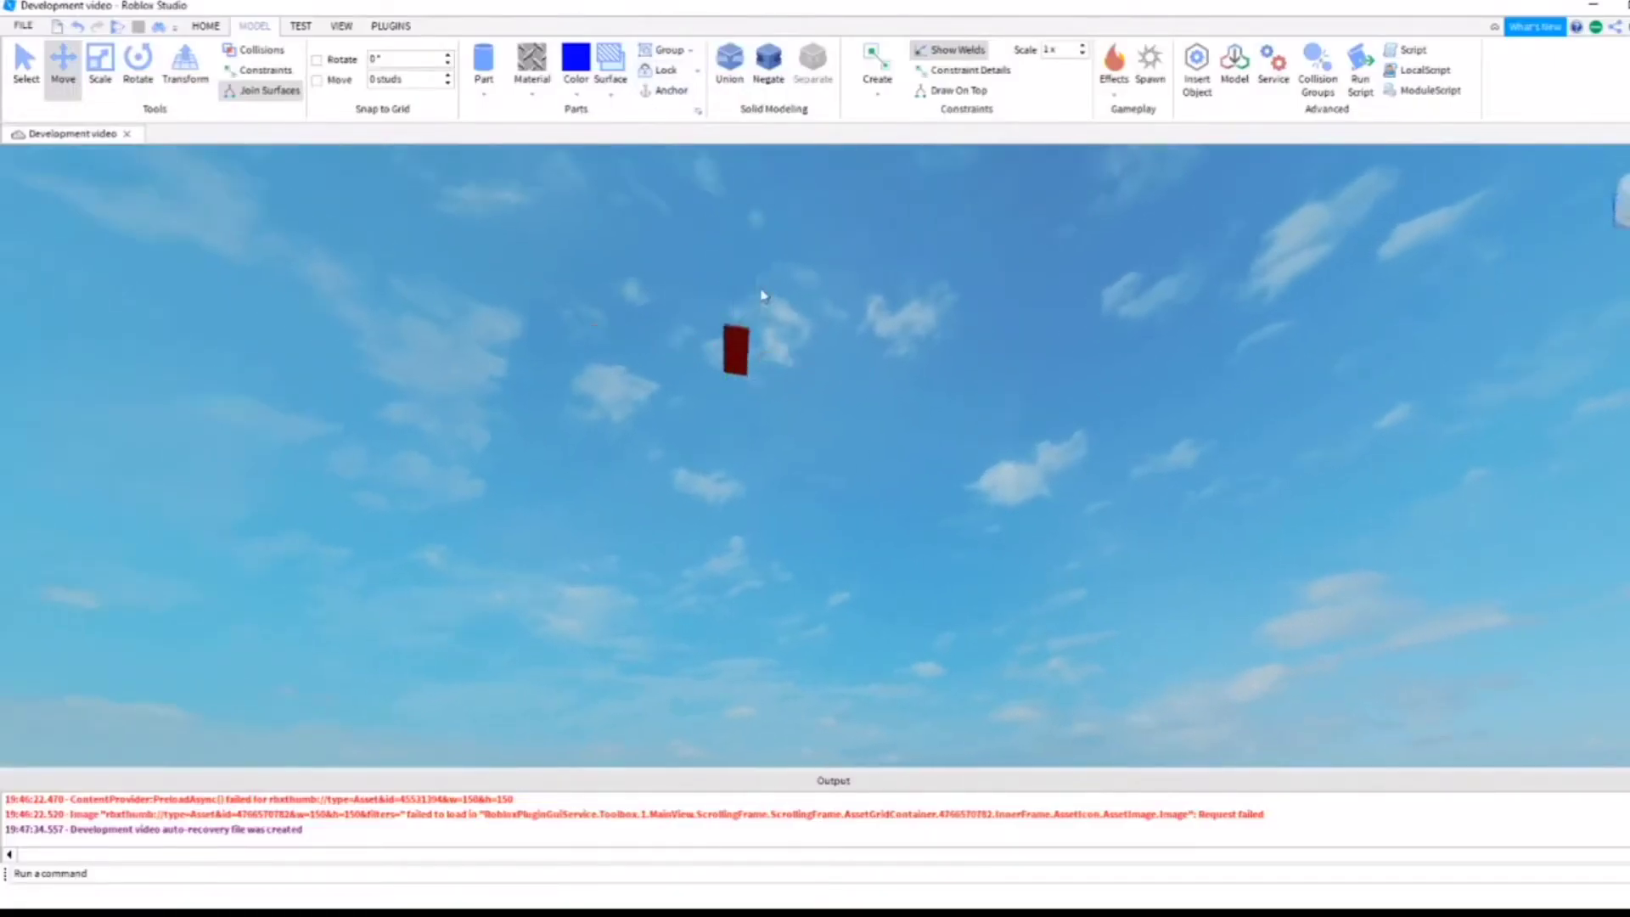
click(730, 348)
drag(747, 318, 775, 214)
right_drag(891, 330, 804, 320)
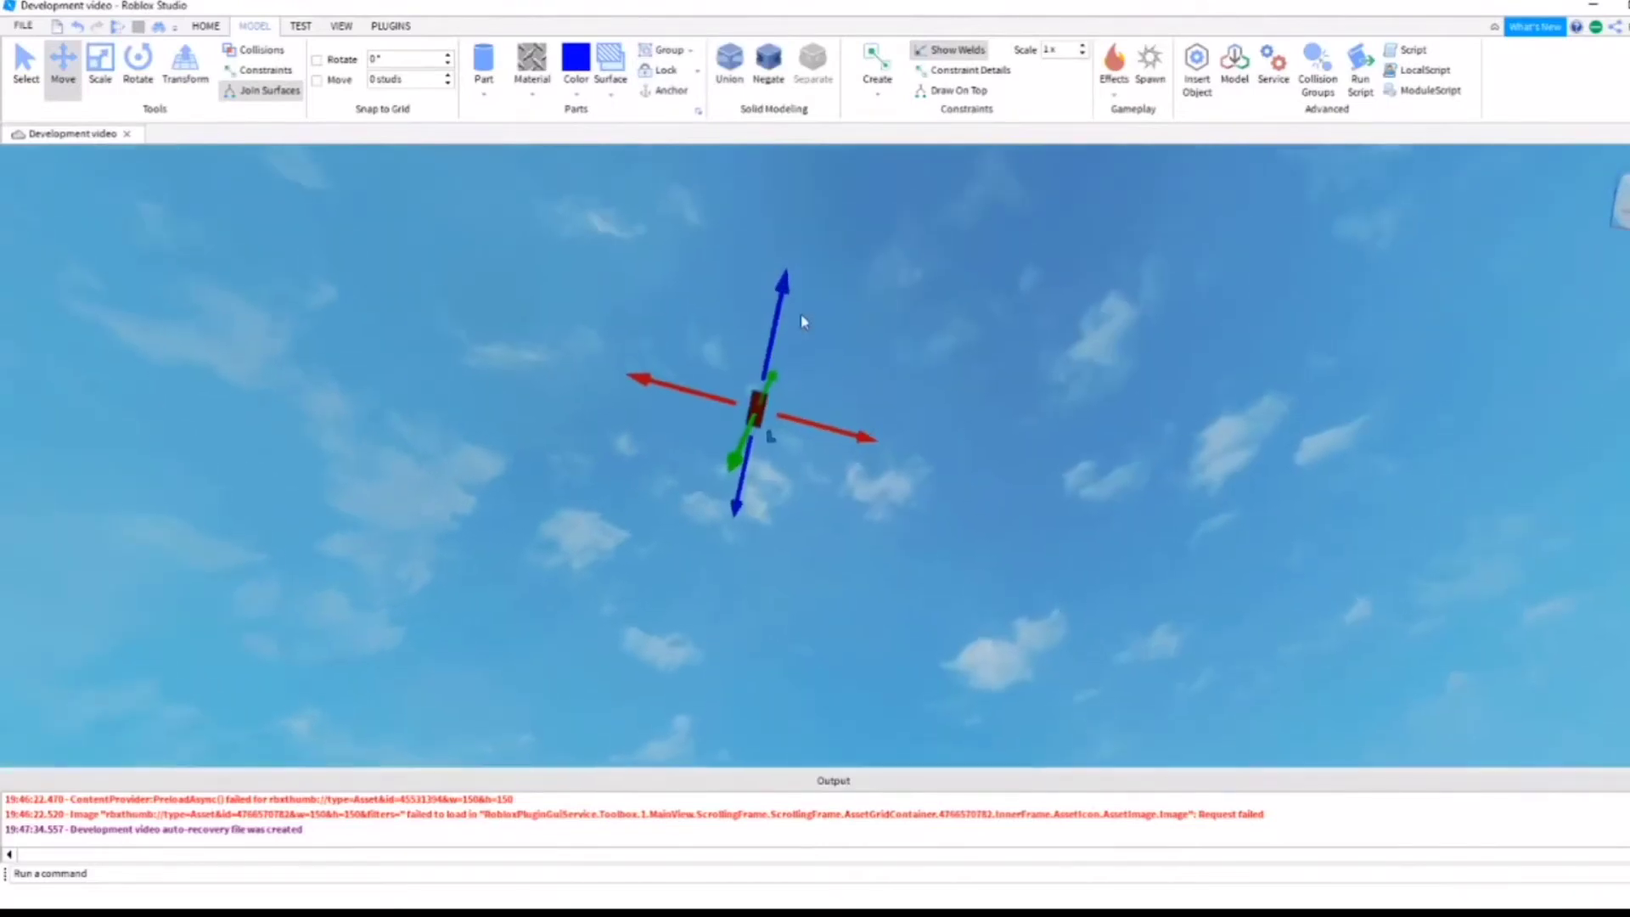
click(1001, 416)
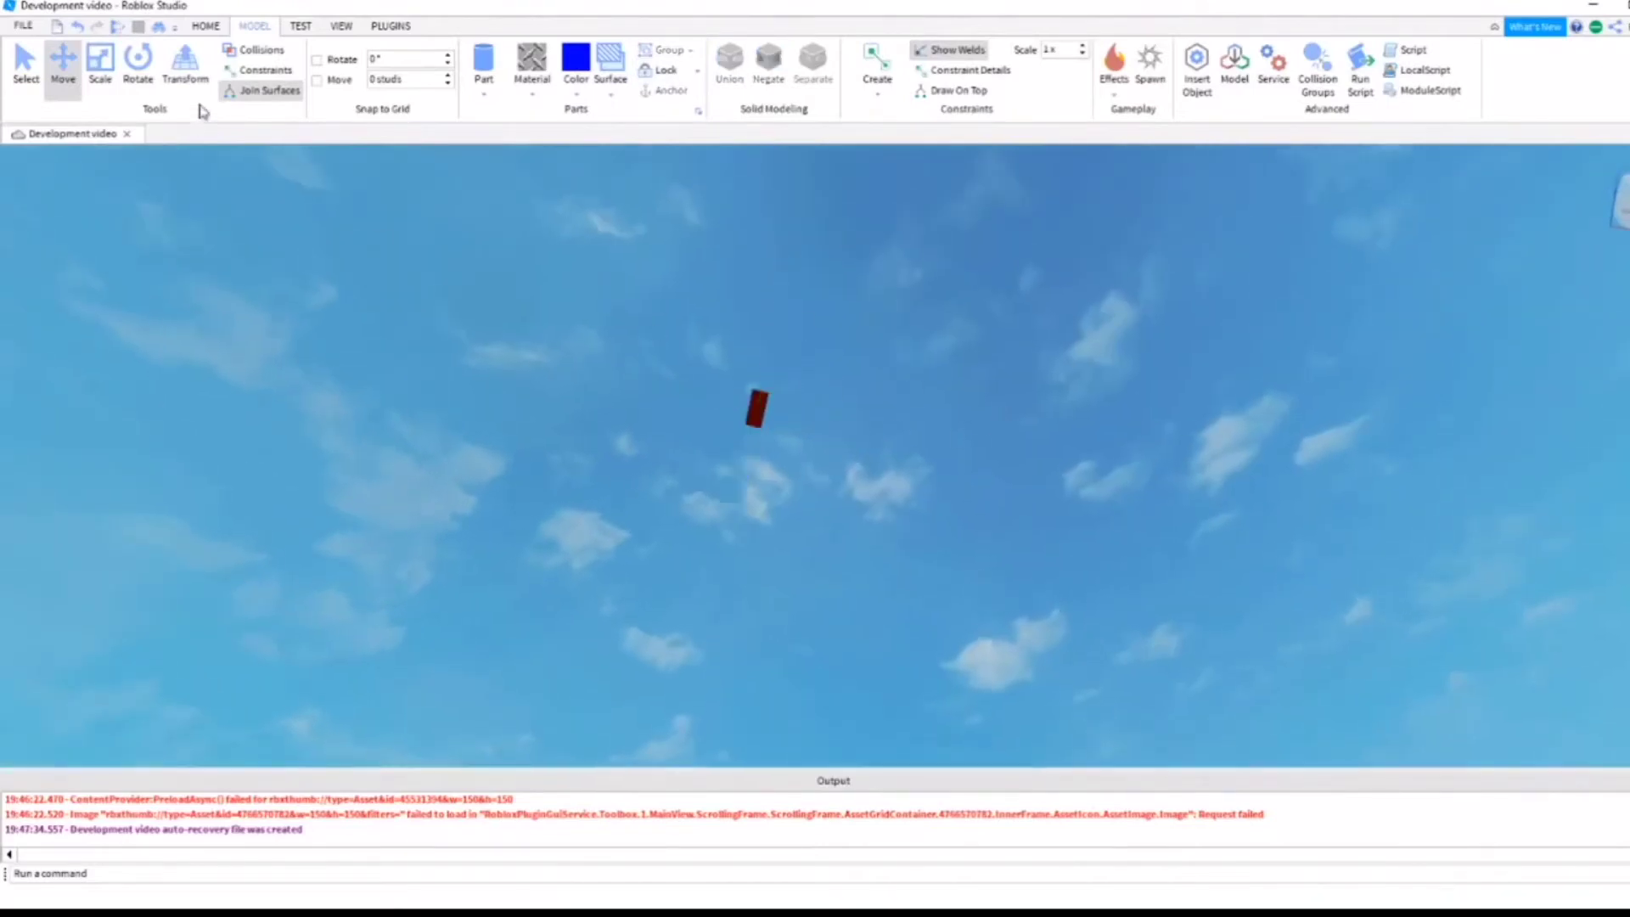
- Playtest the game to see how the unanchored red block behaves in the air, and stop the test
click(118, 28)
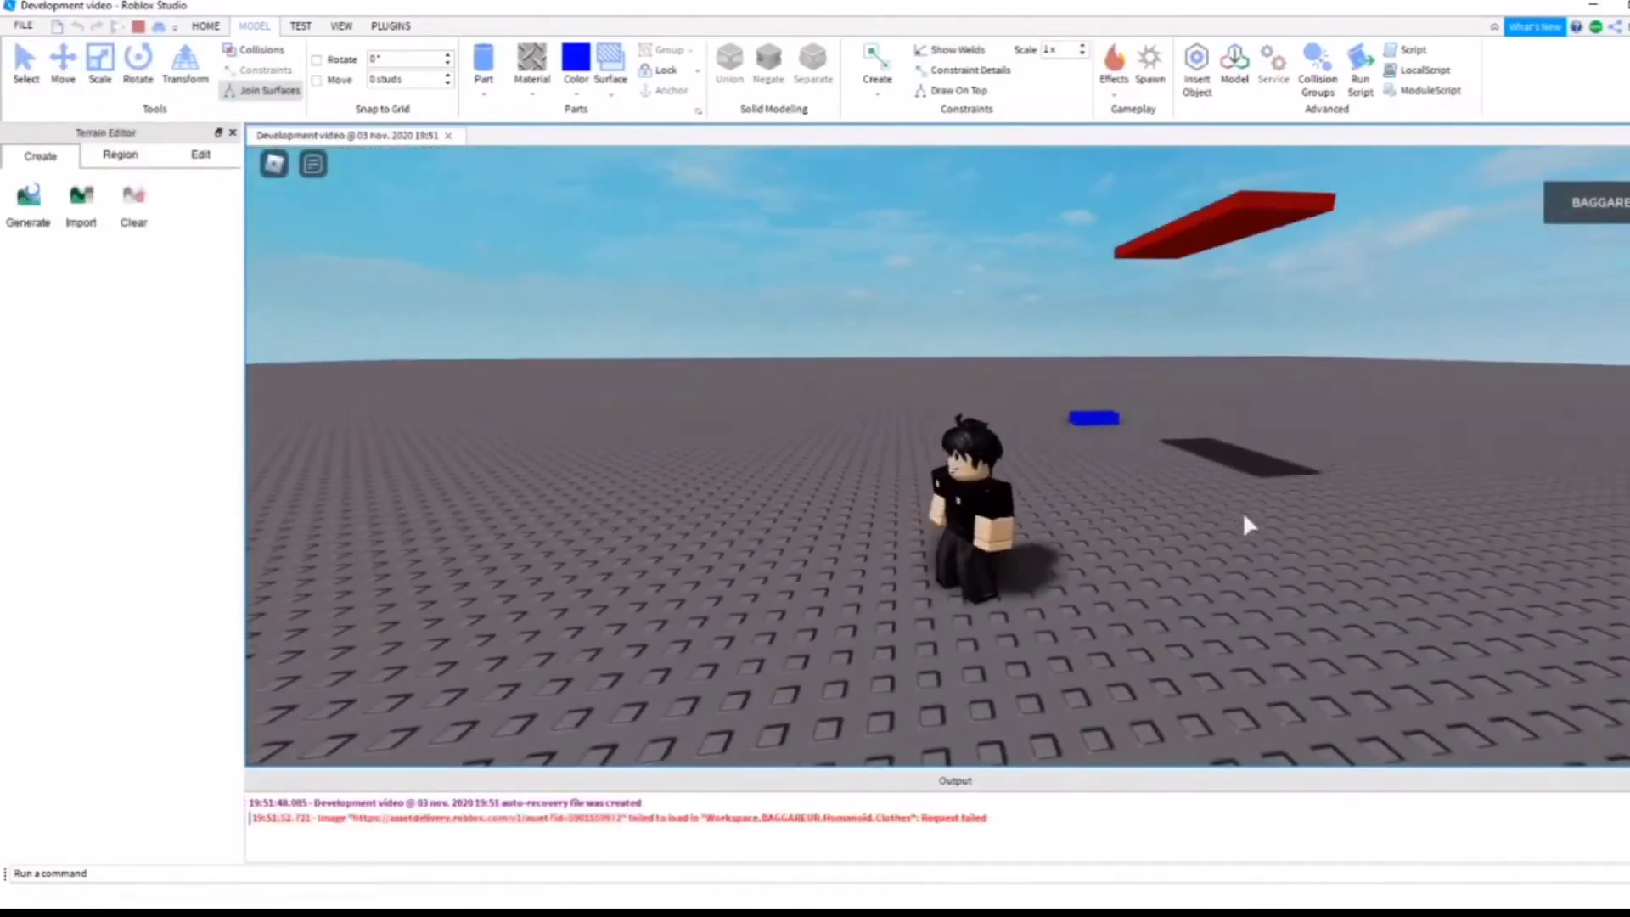
right_drag(1243, 514, 1243, 515)
scroll(1140, 502, up, 2)
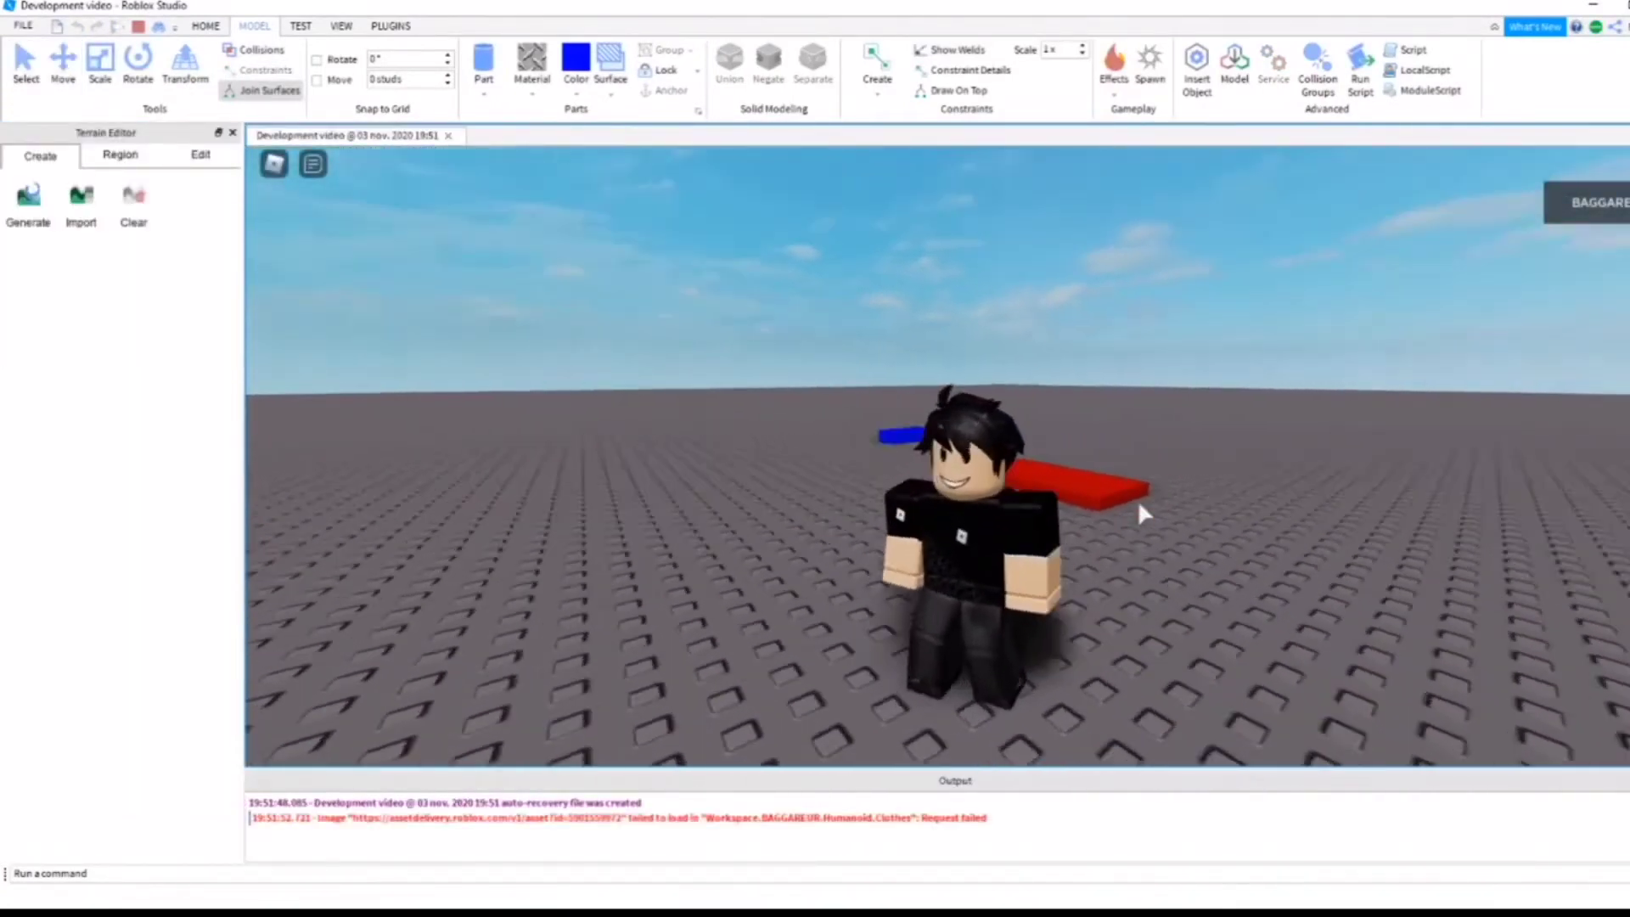
scroll(1139, 509, up, 3)
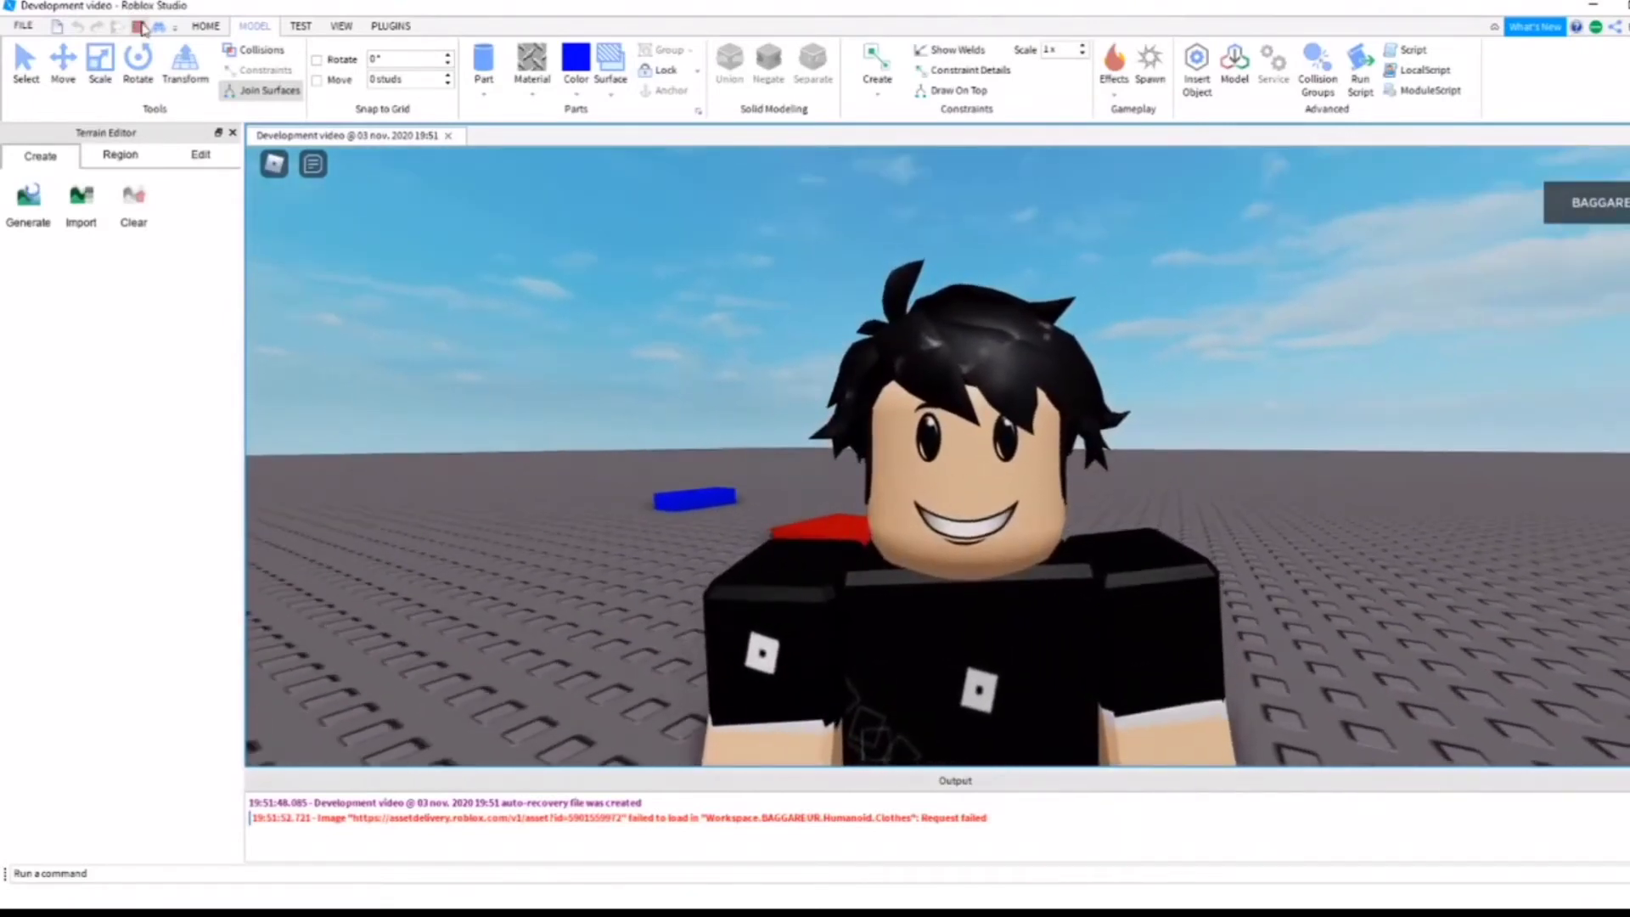
click(139, 26)
- Open the Permissions page of the Game Settings to view who can play the game
click(872, 68)
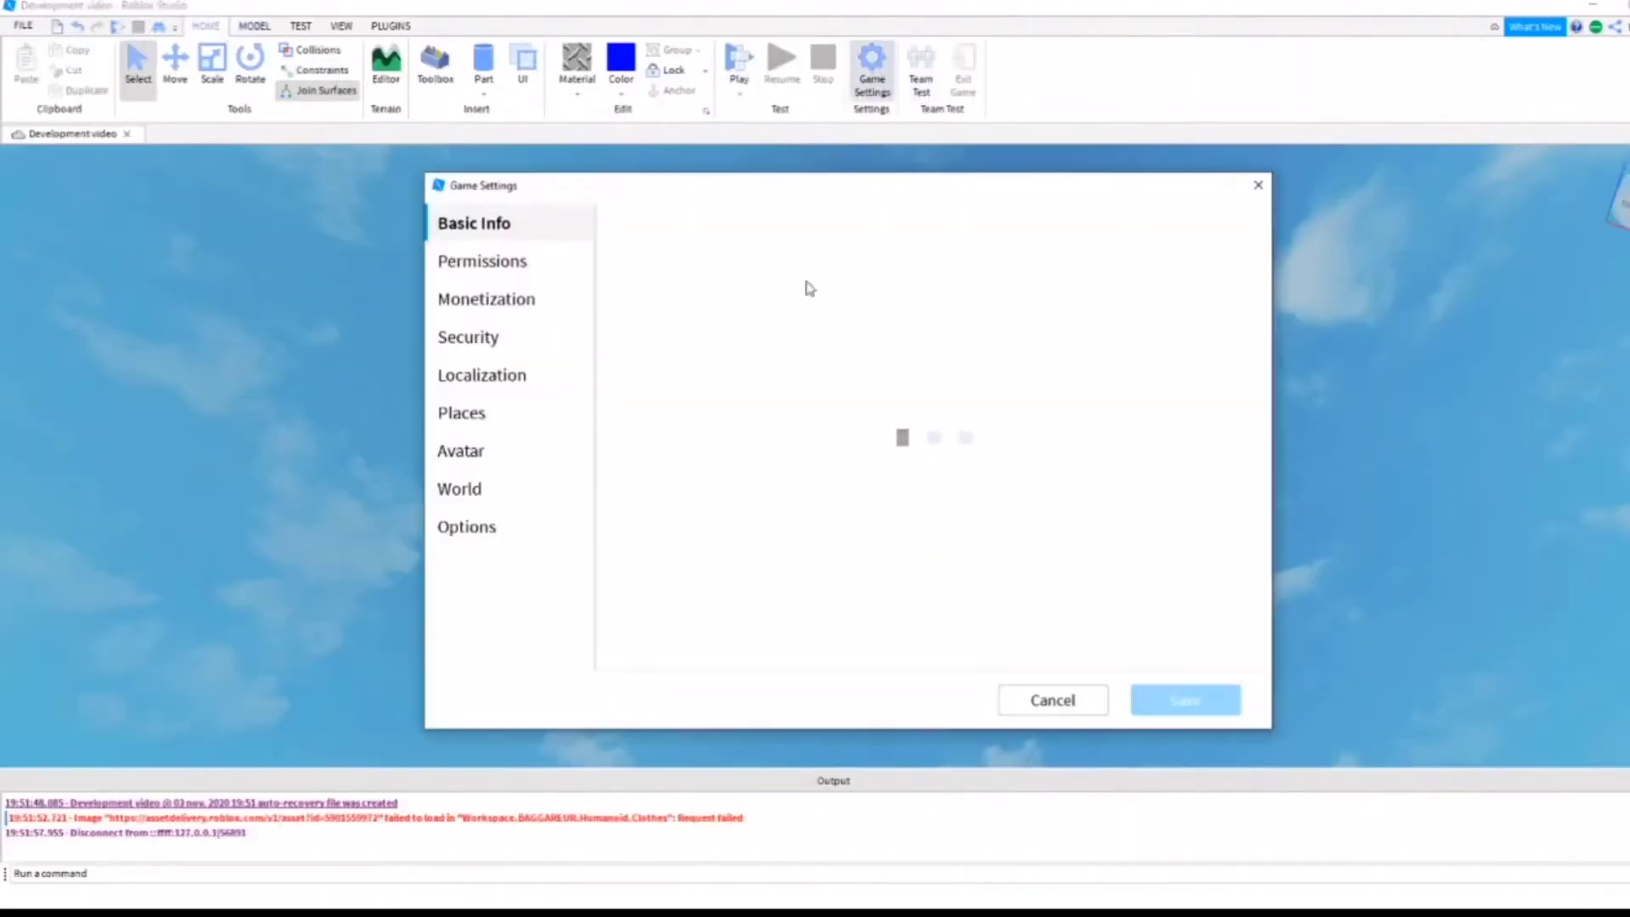
click(483, 260)
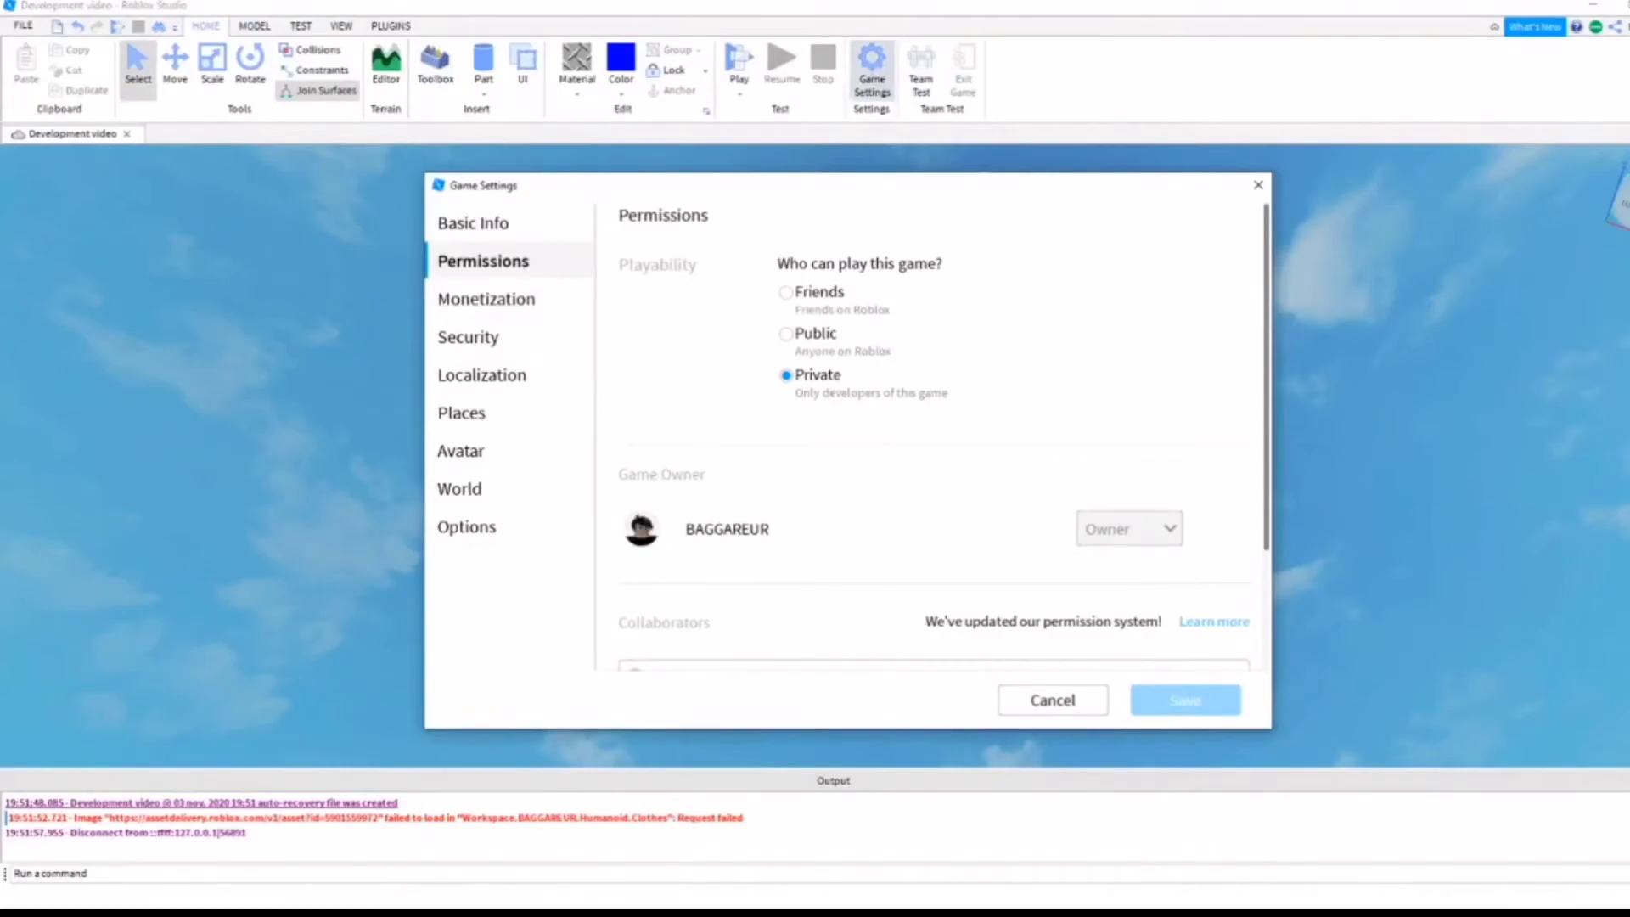
key(alt+Tab)
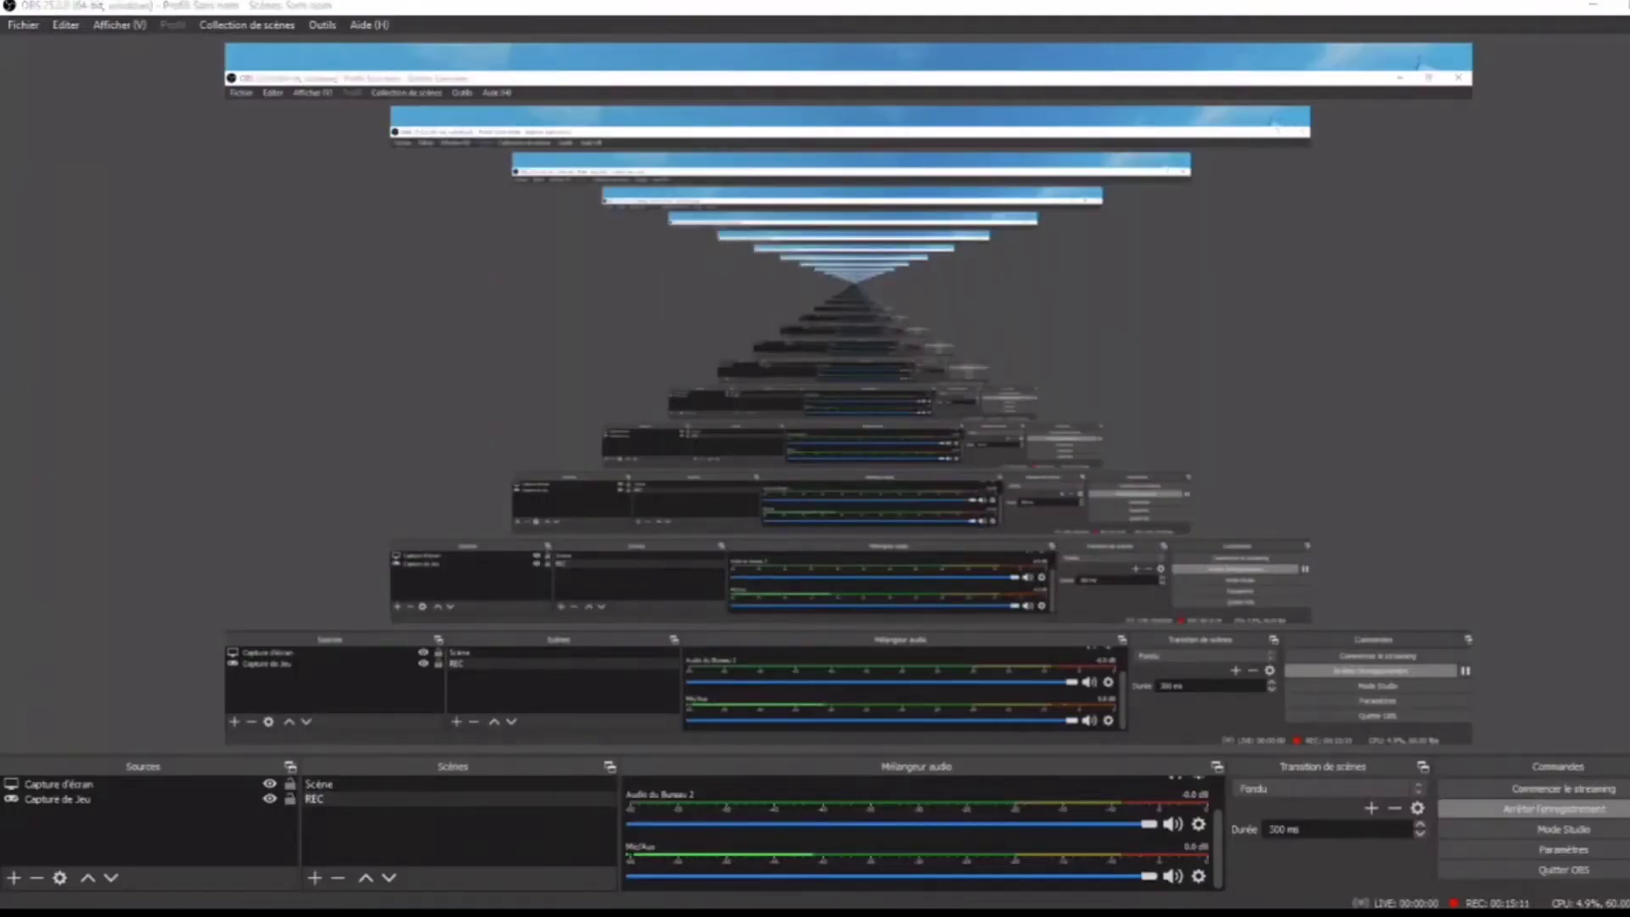
key(alt+Tab)
- Anchor the red block floating in the sky and deselect it
scroll(797, 564, down, 4)
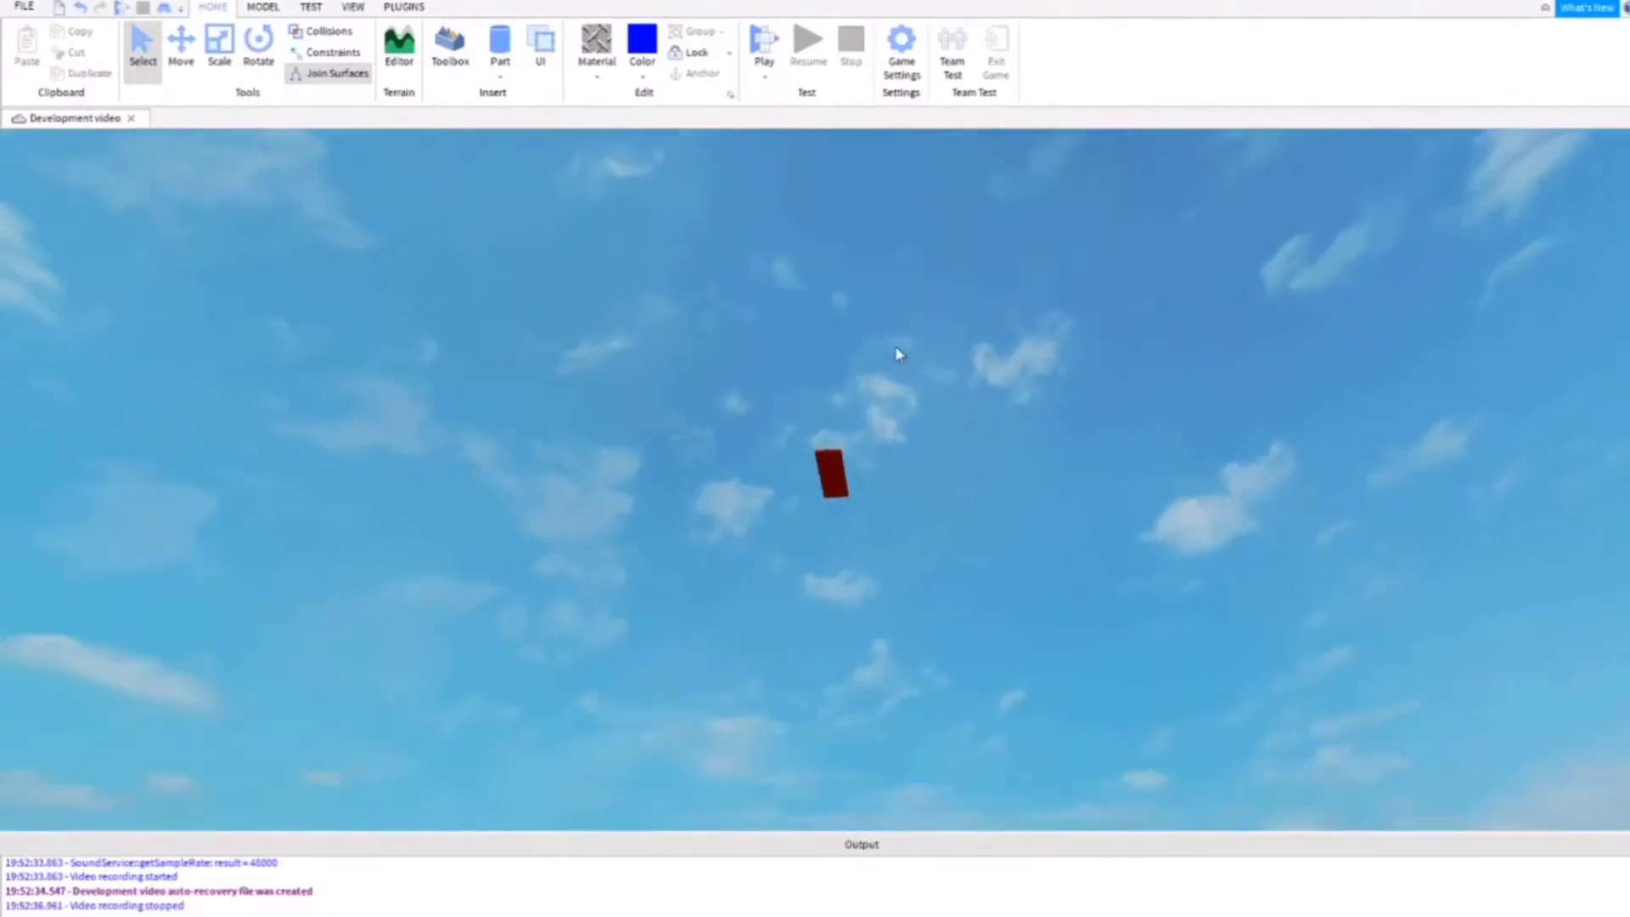
right_drag(896, 348, 908, 373)
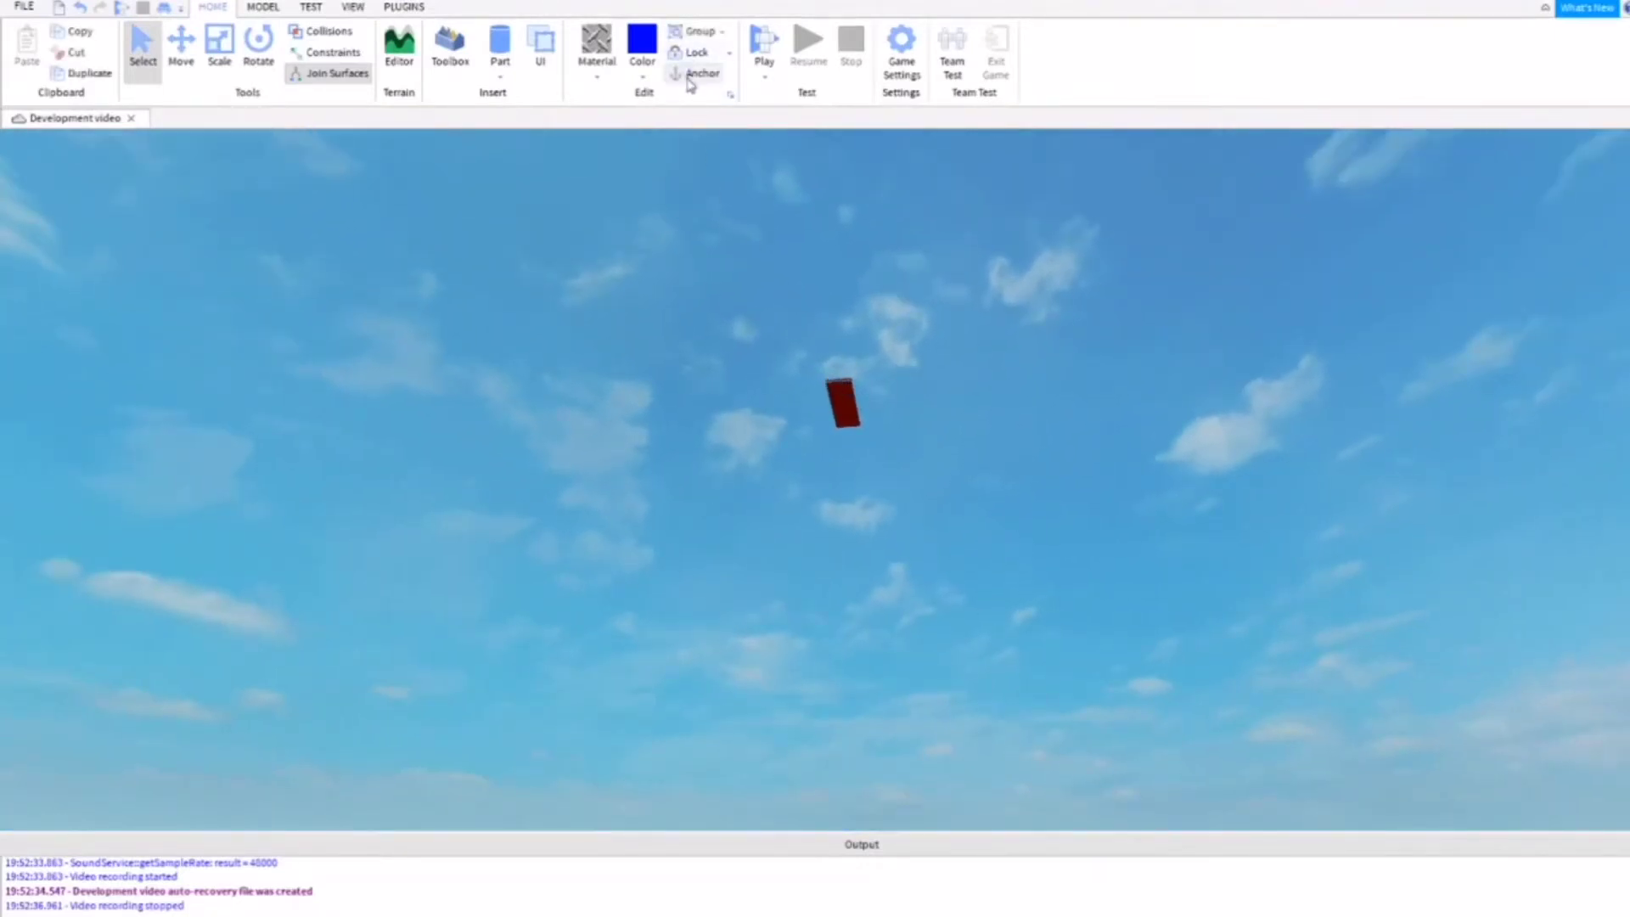
click(752, 506)
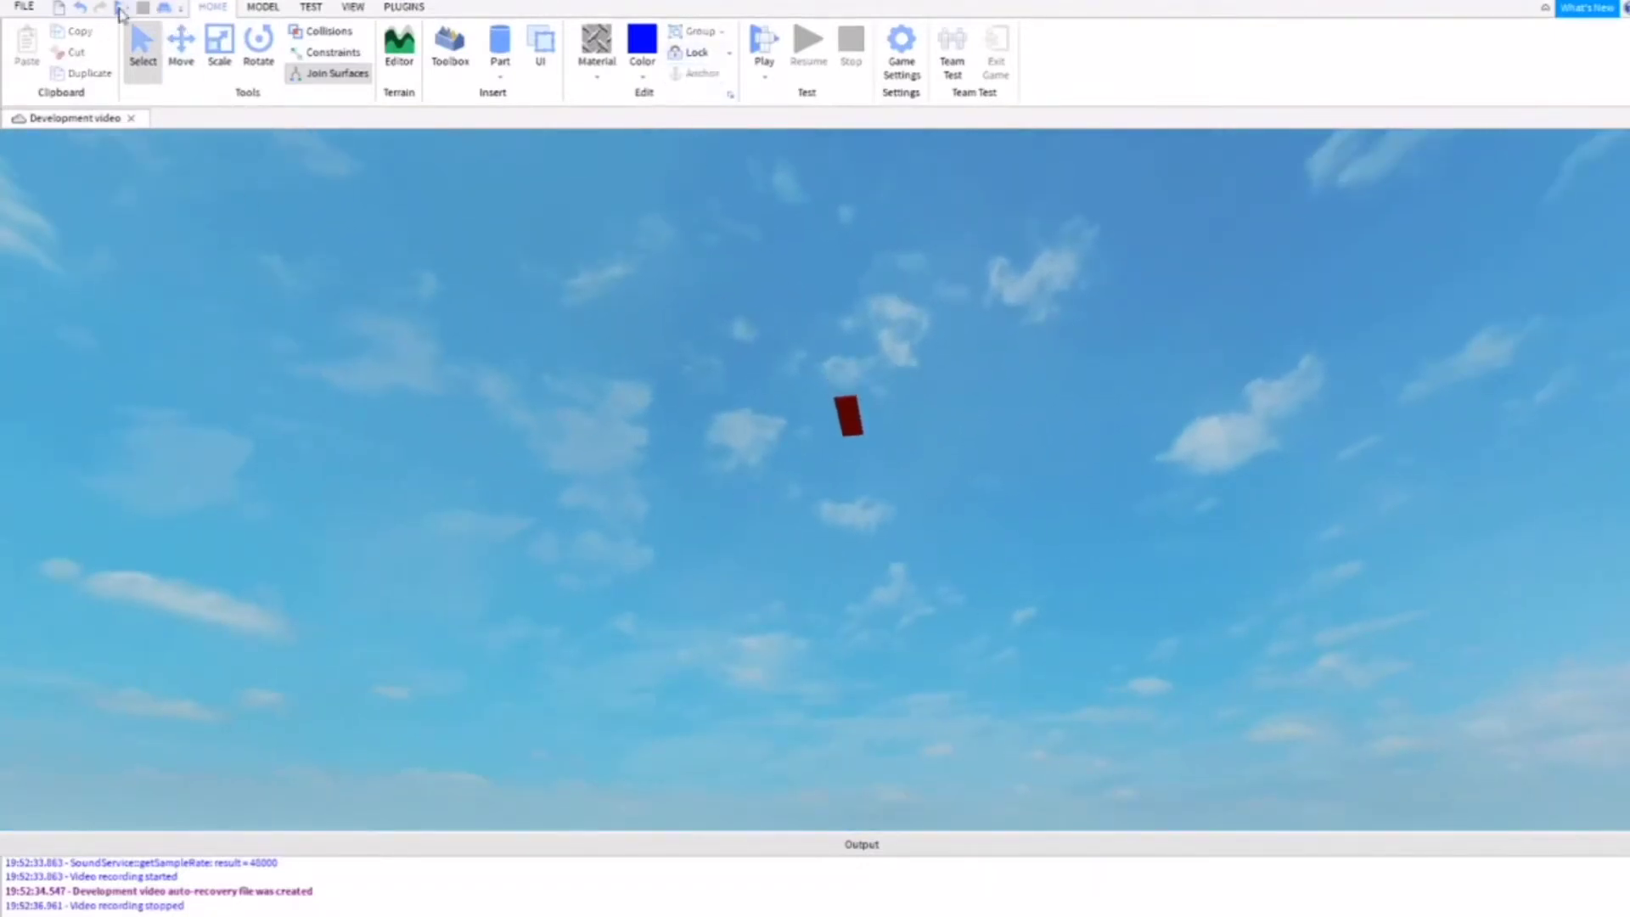
- Playtest the game to check the anchored red block, and stop the test
click(120, 8)
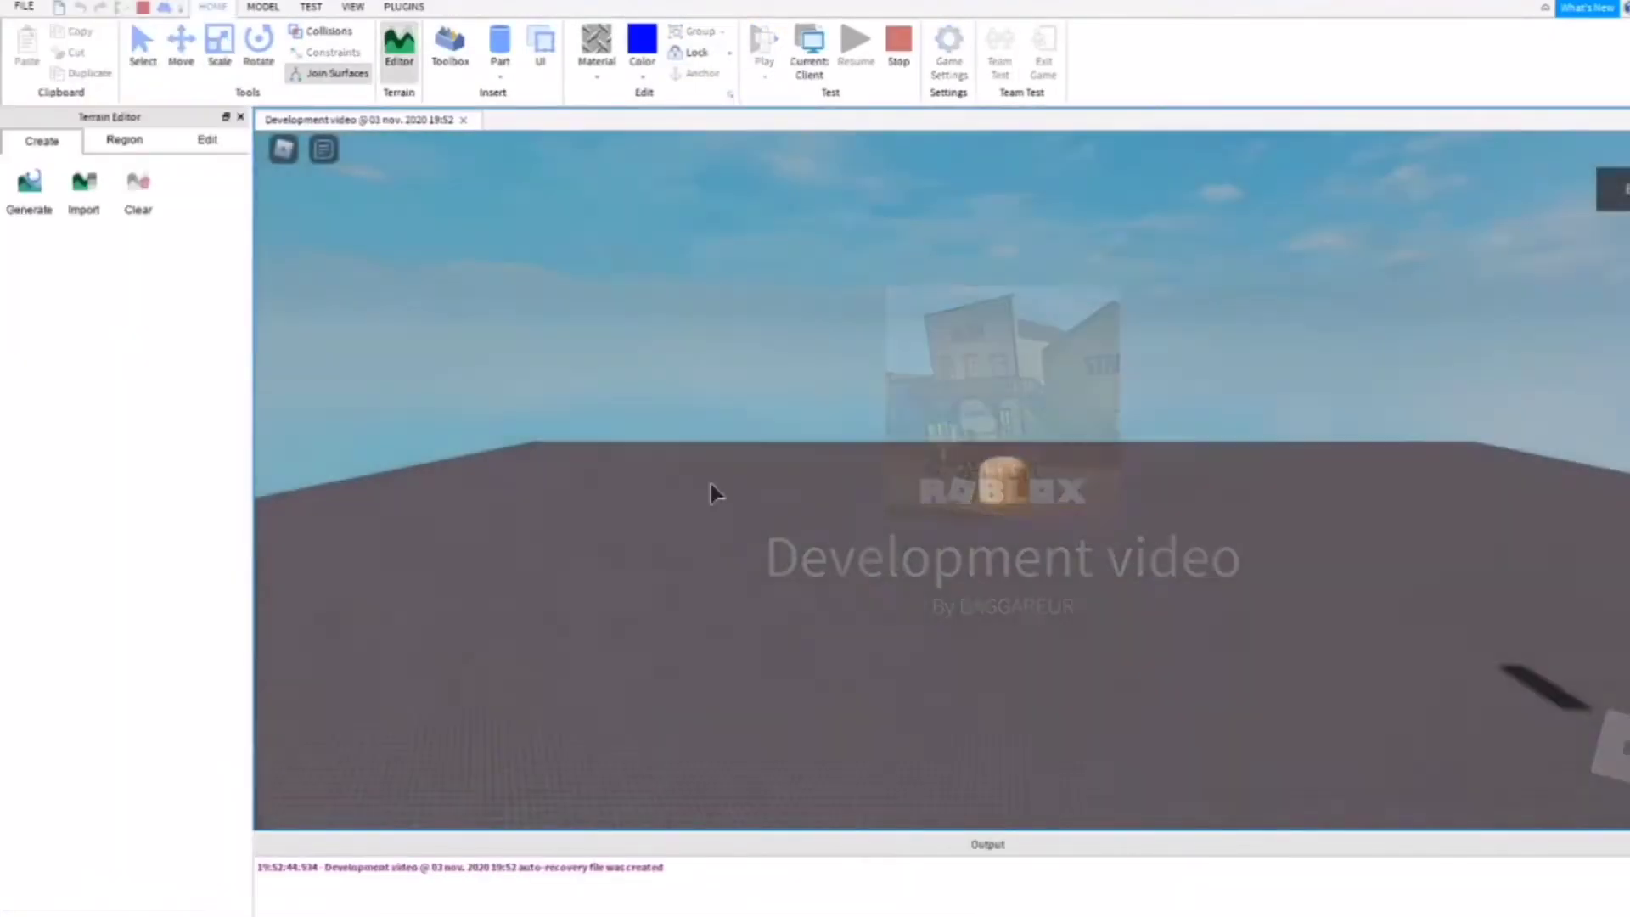
right_drag(663, 501, 666, 501)
click(142, 8)
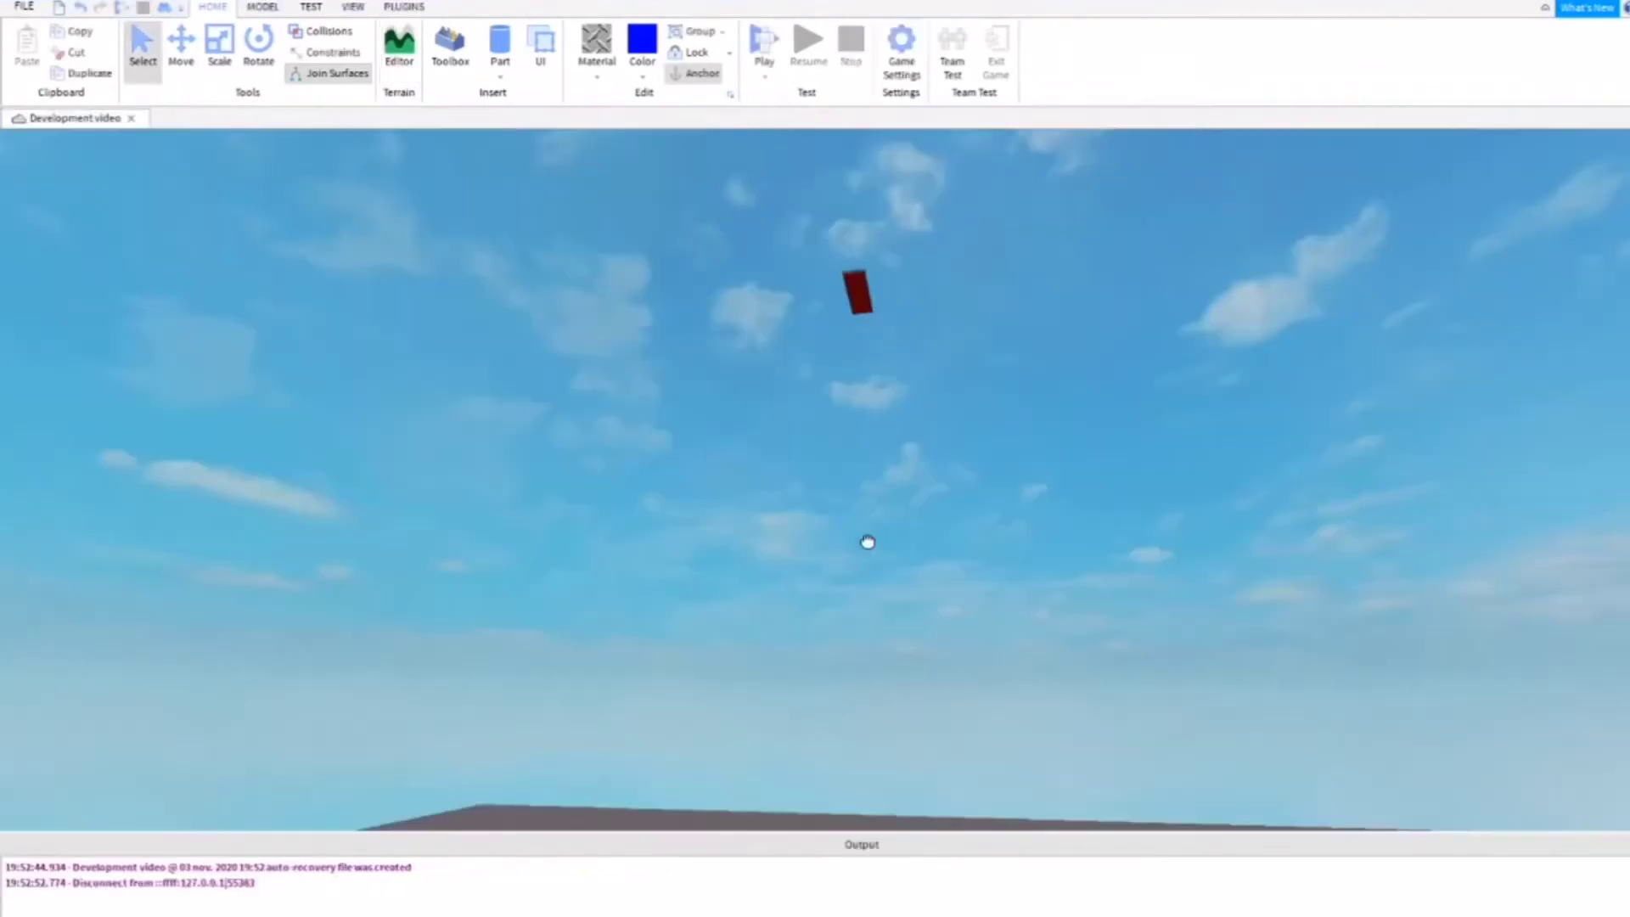
- Lower the anchored red block from the sky down to the baseplate with the Move tool
right_drag(866, 542, 858, 567)
right_drag(844, 330, 873, 382)
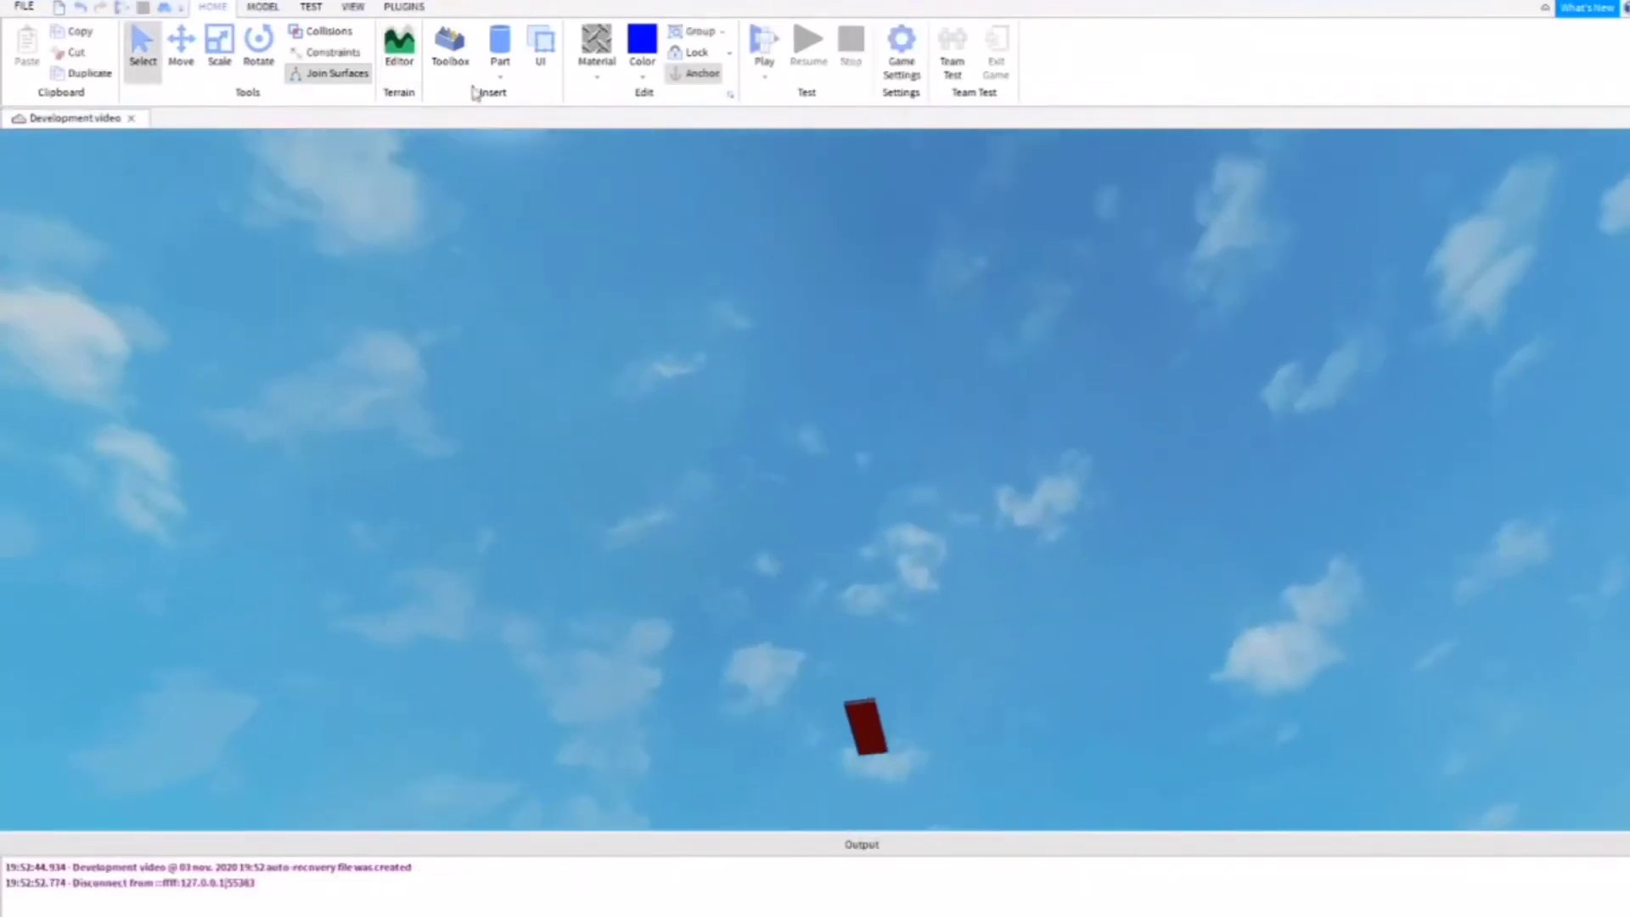
click(179, 51)
mouse_move(855, 763)
right_down()
mouse_move(834, 830)
mouse_move(879, 764)
right_up()
key(w)
key(a)
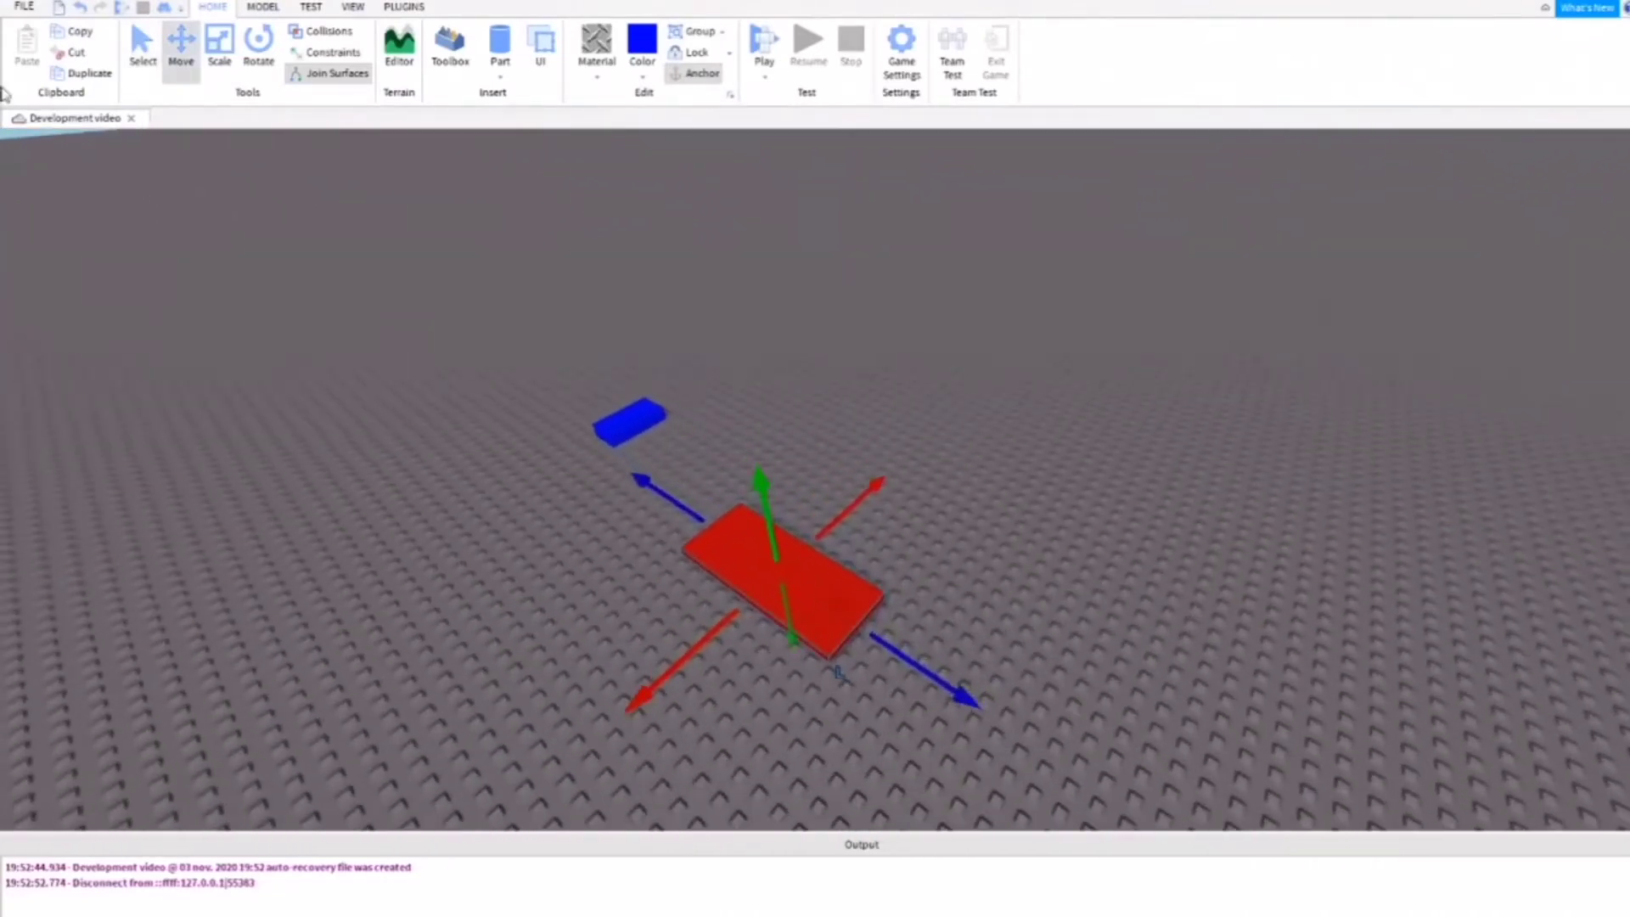
- Enlarge the red block into a tall, thick block on the baseplate with the Scale tool
click(229, 49)
drag(1097, 551, 1392, 308)
key(d)
right_drag(1392, 308, 913, 495)
drag(695, 455, 608, 458)
key(a)
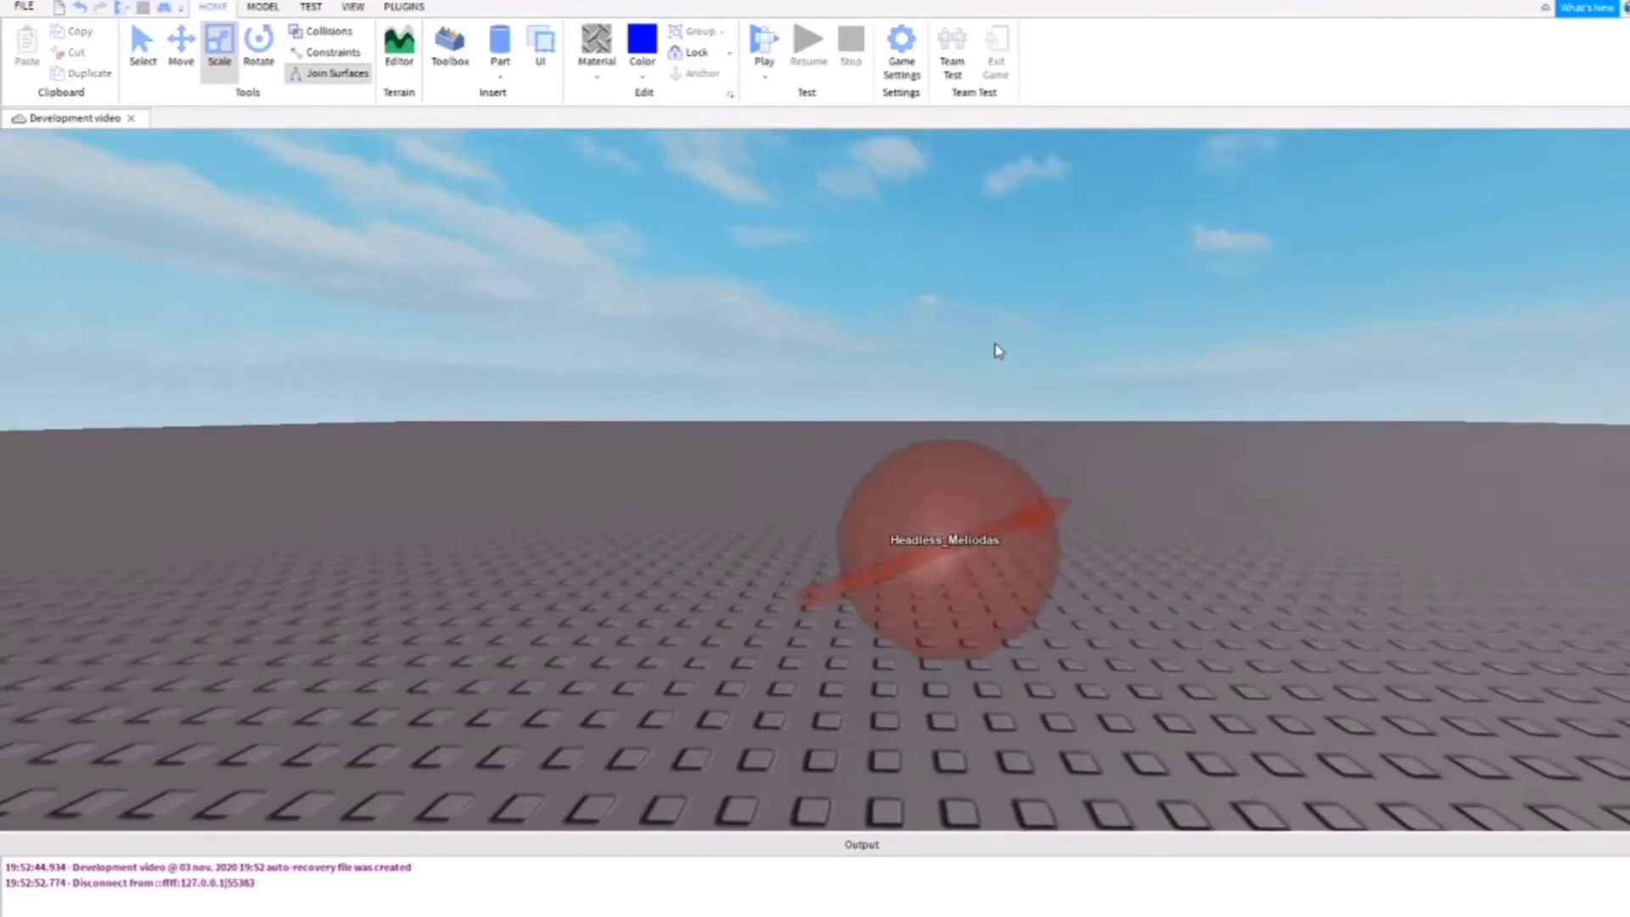
- Select the red and blue blocks together with a selection box and clear the selection
right_drag(998, 351, 982, 337)
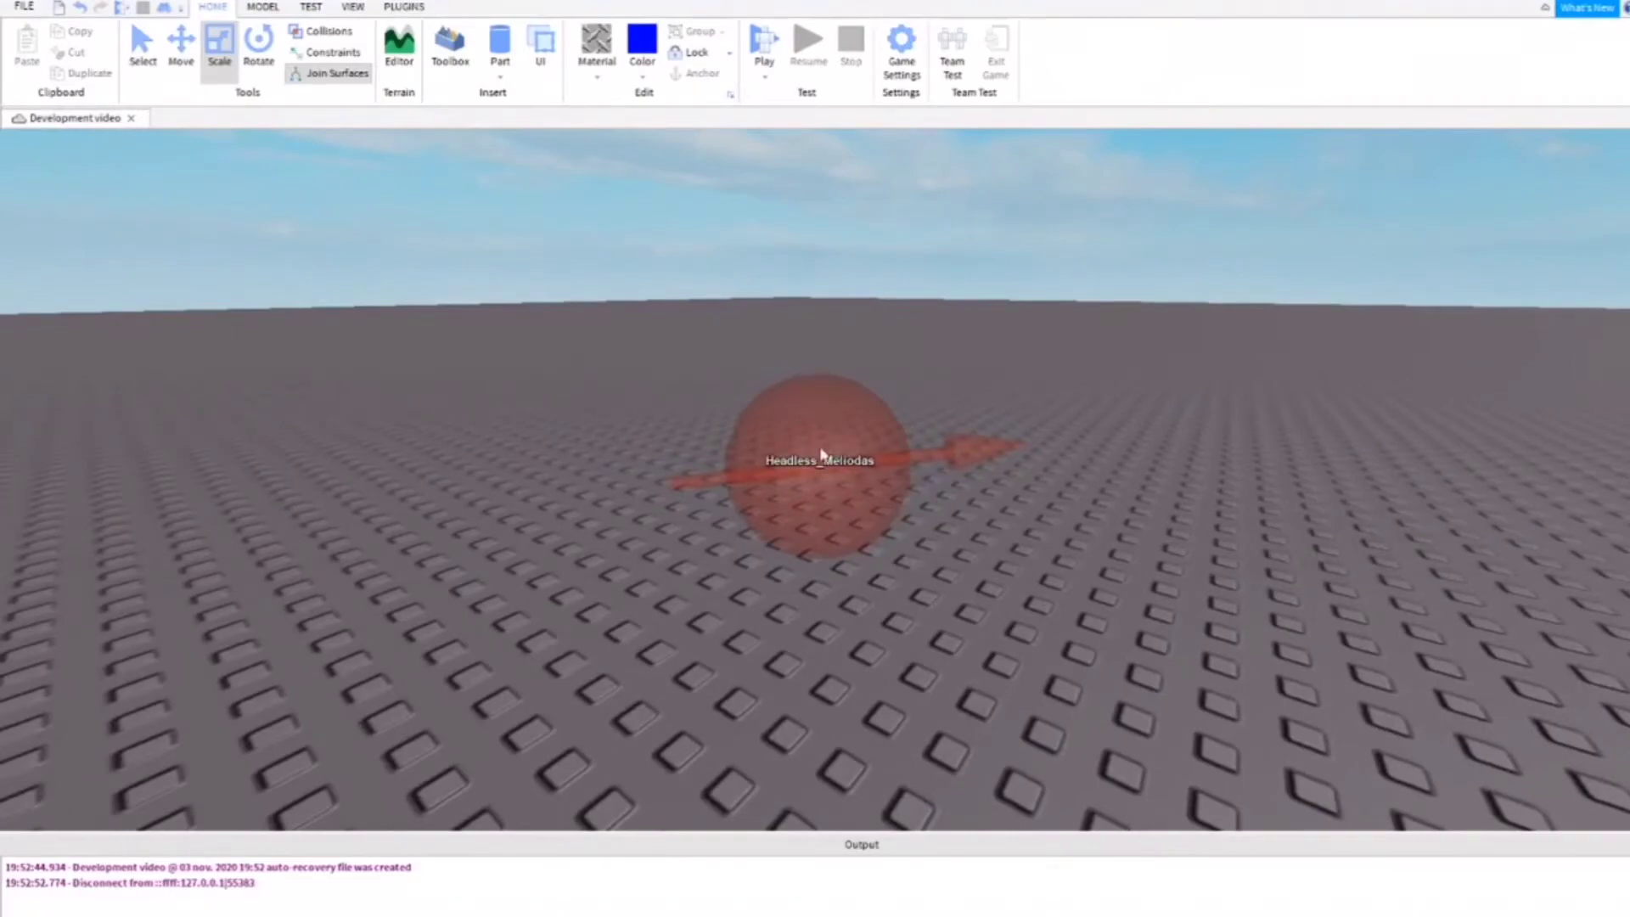
right_drag(1005, 467, 1006, 468)
right_drag(446, 577, 598, 473)
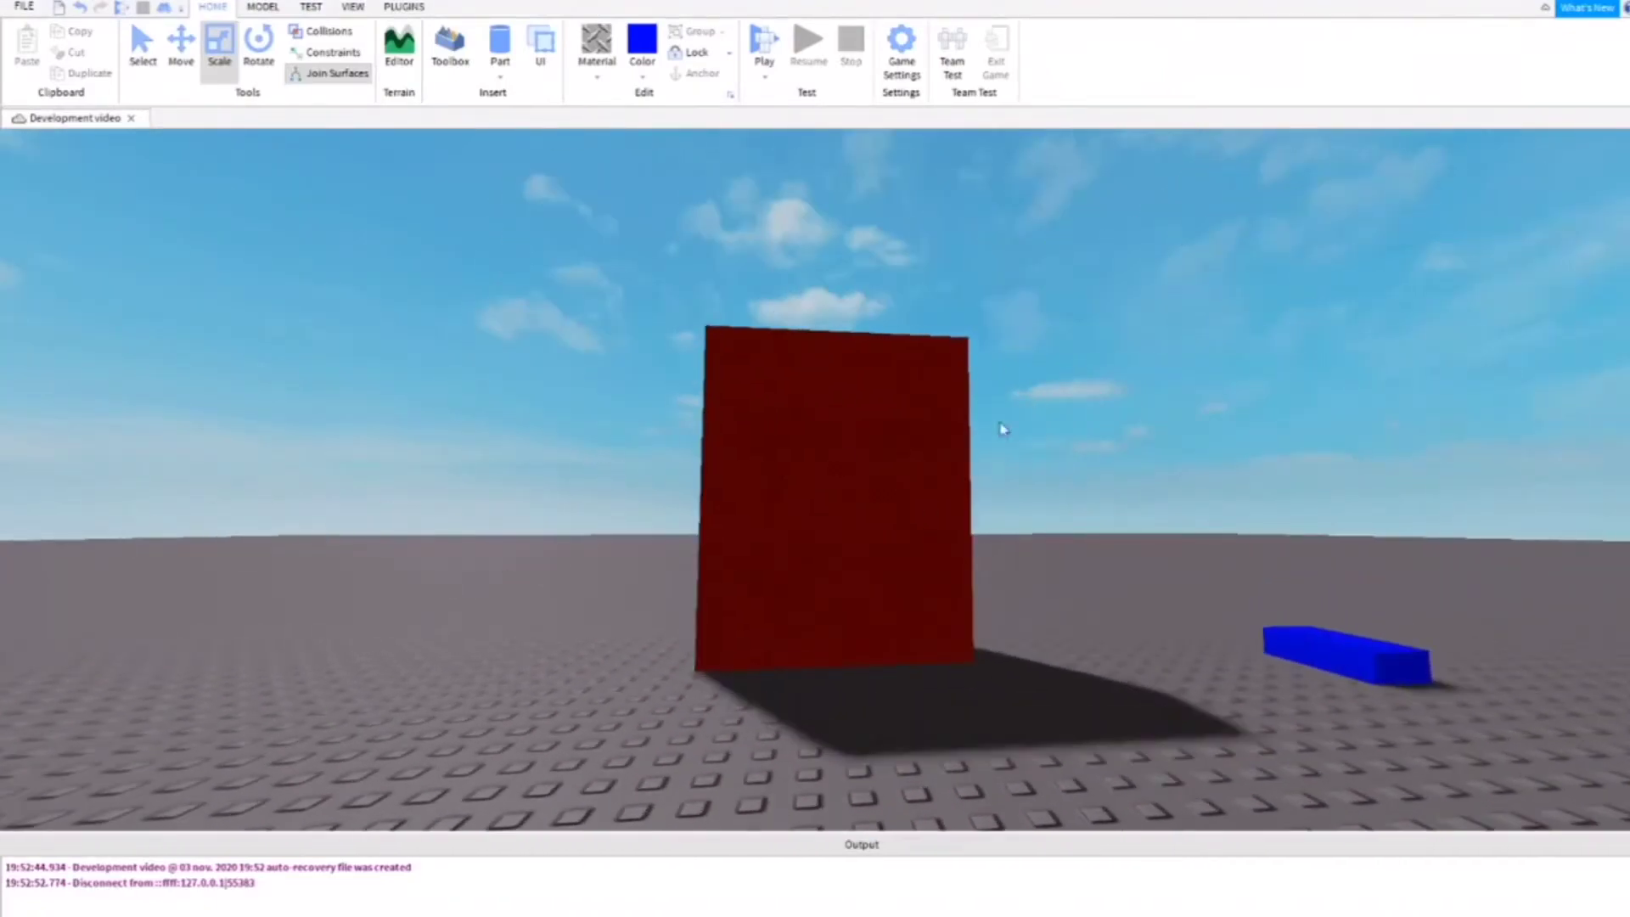
mouse_move(1439, 241)
mouse_down()
mouse_move(542, 871)
mouse_move(501, 878)
mouse_up()
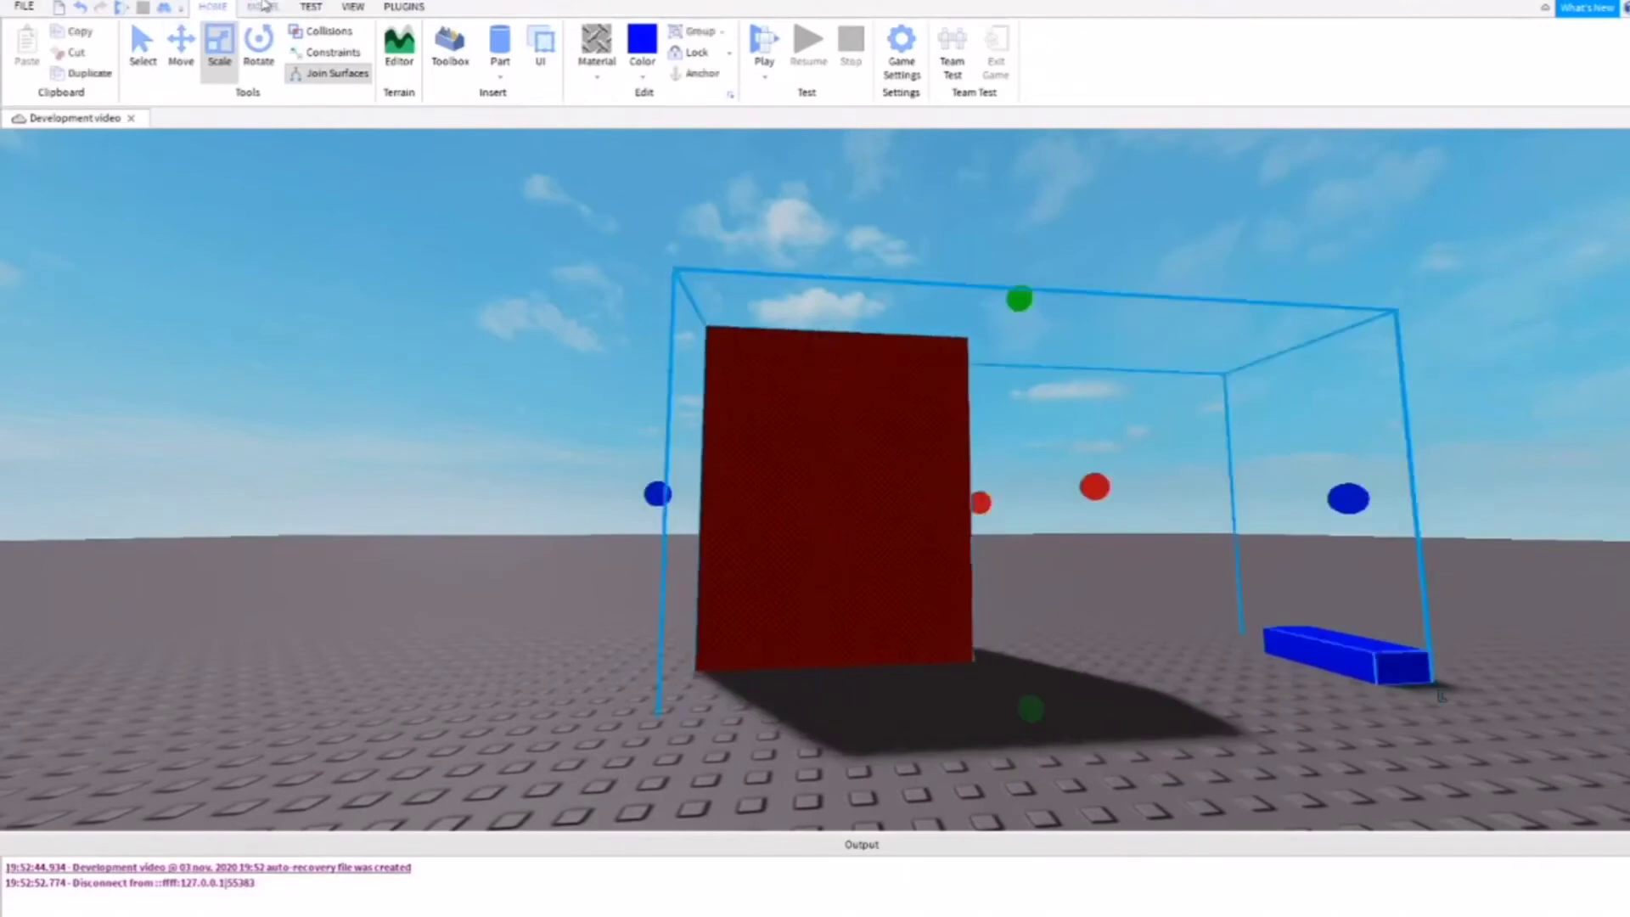
click(459, 528)
key(d)
key(s)
key(a)
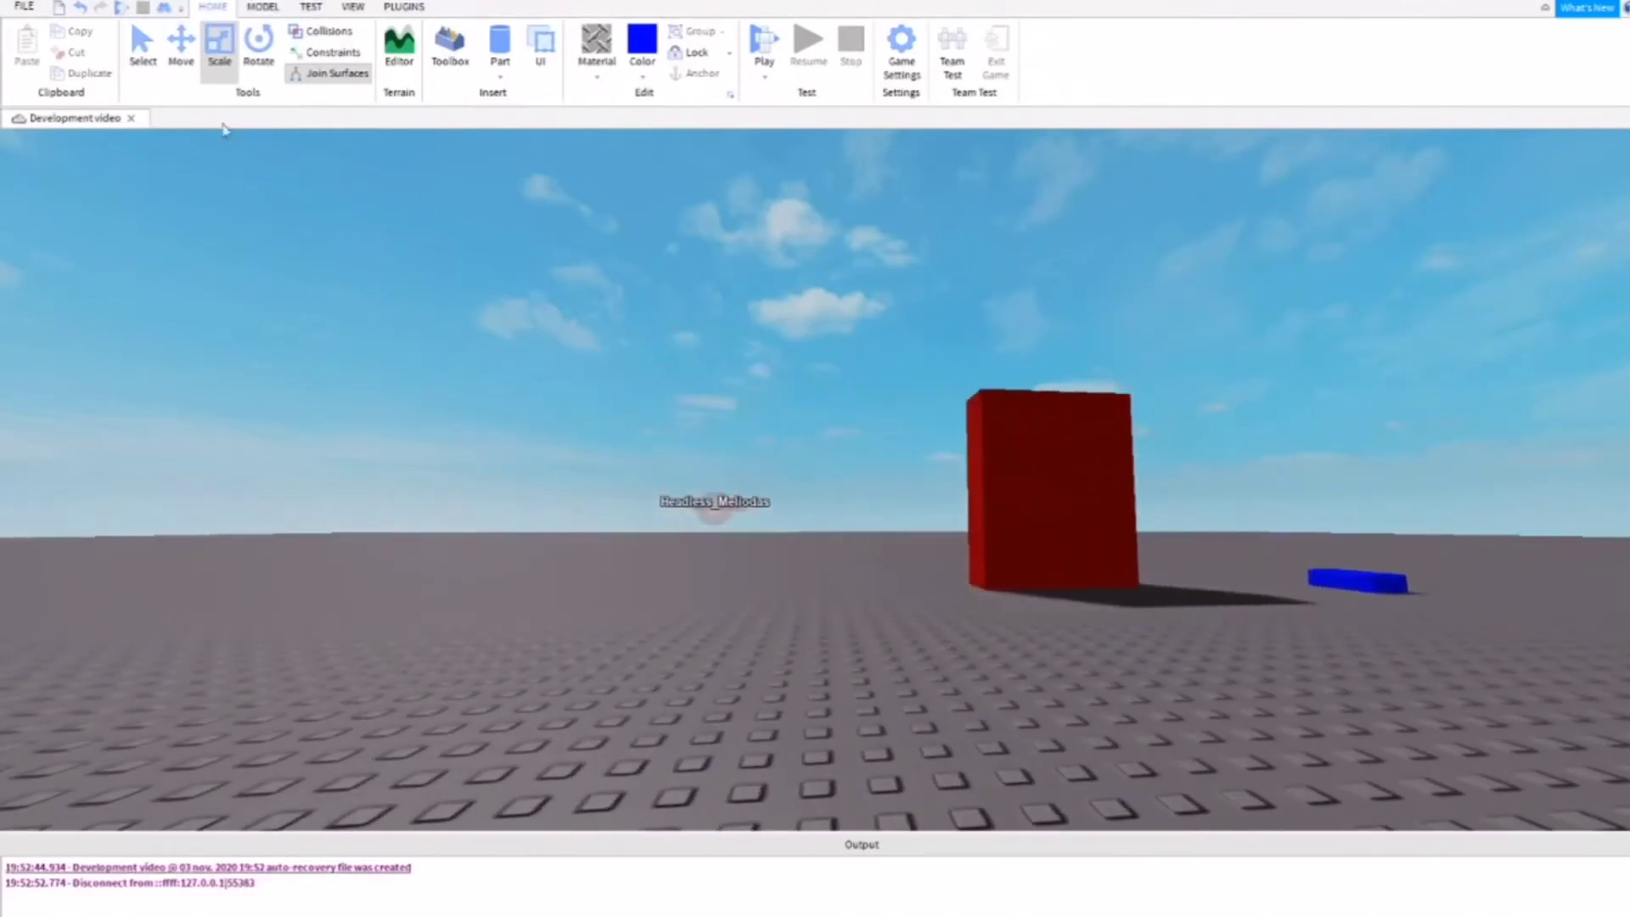
key(w)
key(w)
key(d)
click(353, 8)
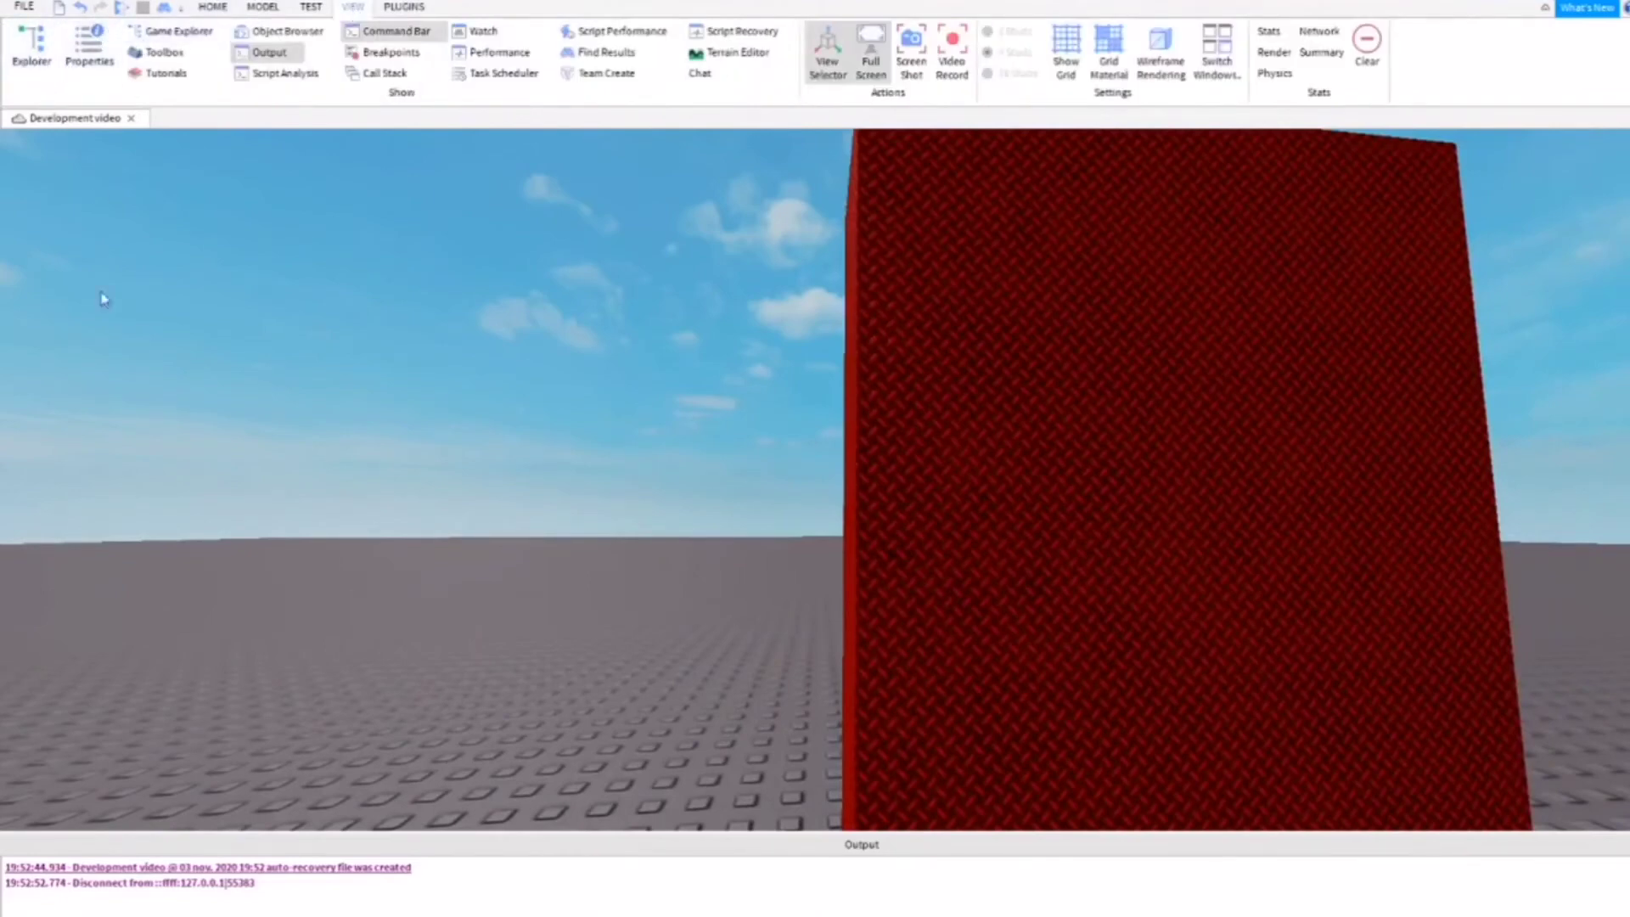
right_drag(578, 272, 583, 280)
scroll(583, 280, down, 5)
right_click(583, 279)
right_drag(483, 334, 535, 315)
scroll(484, 335, down, 3)
- Upgrade the studded baseplate to the checkered texture with the Baseplate plugin's Upgrade command
click(411, 6)
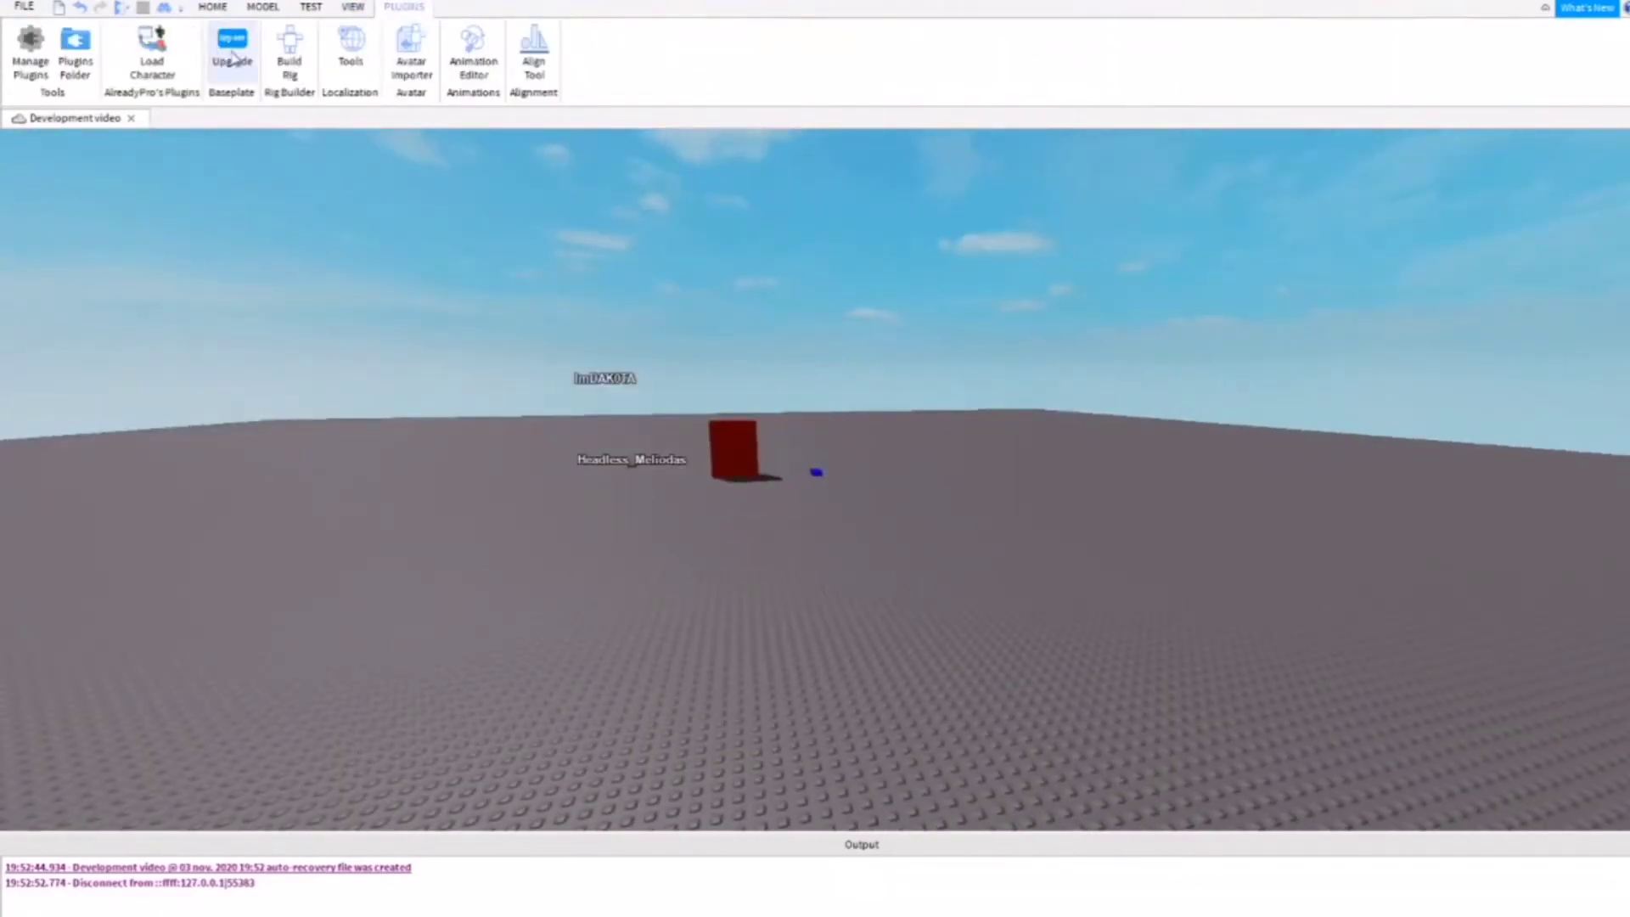
right_drag(656, 529, 647, 534)
key(w)
key(d)
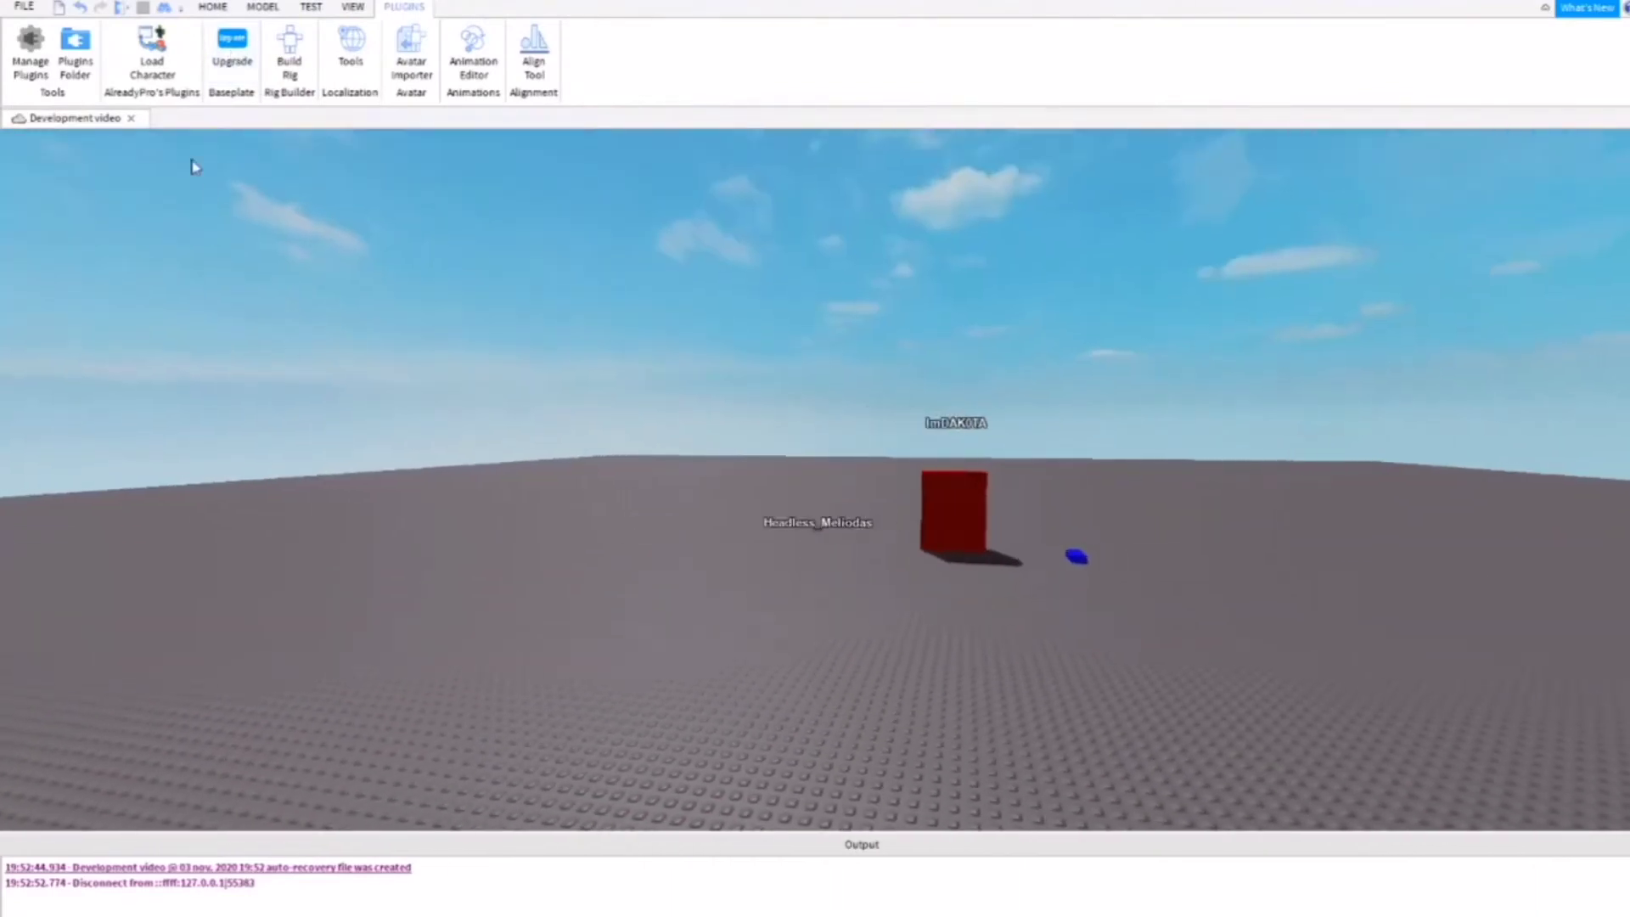
key(w)
key(a)
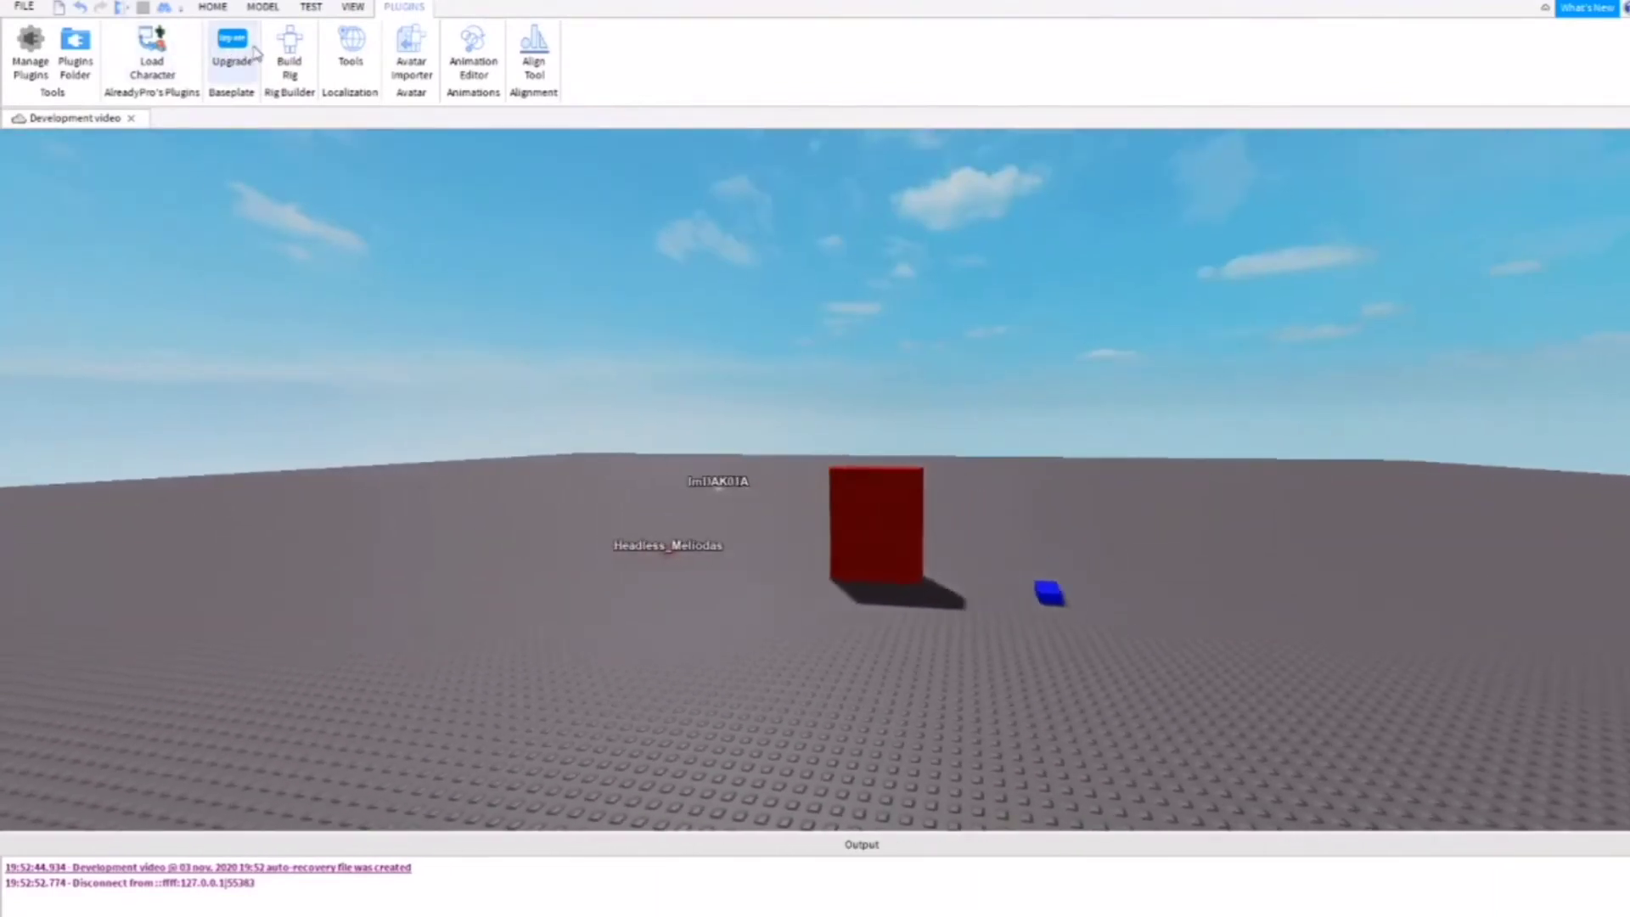
click(256, 52)
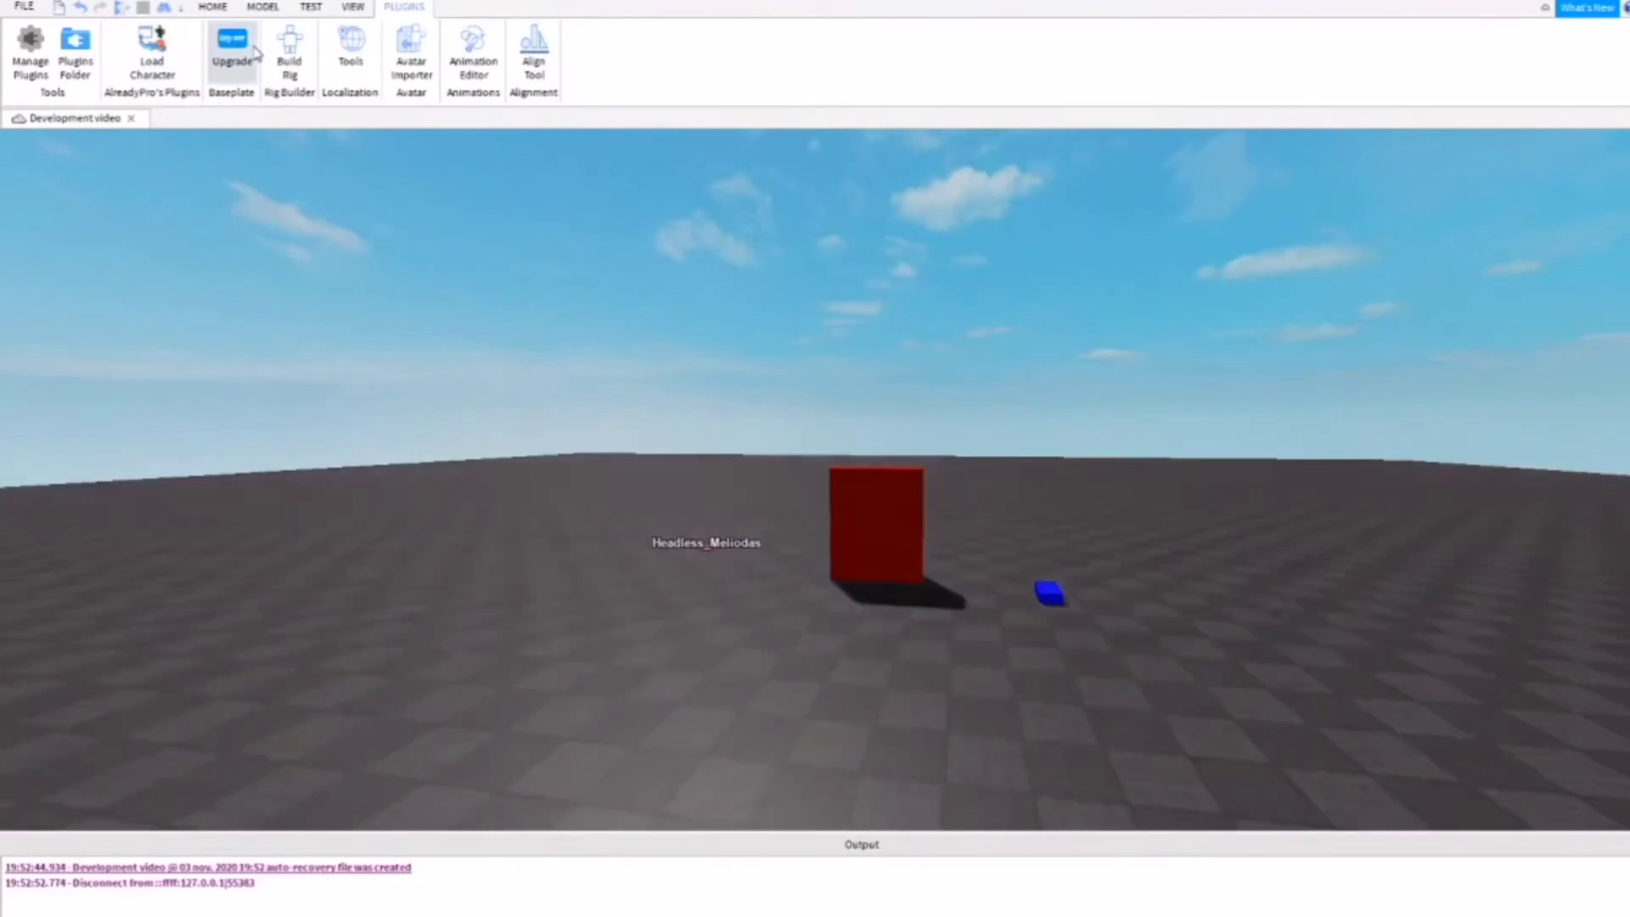
- Inspect the checkered baseplate, add an R15 block rig dummy with Rig Builder and focus the view on it
right_drag(544, 324, 577, 297)
key(w)
key(a)
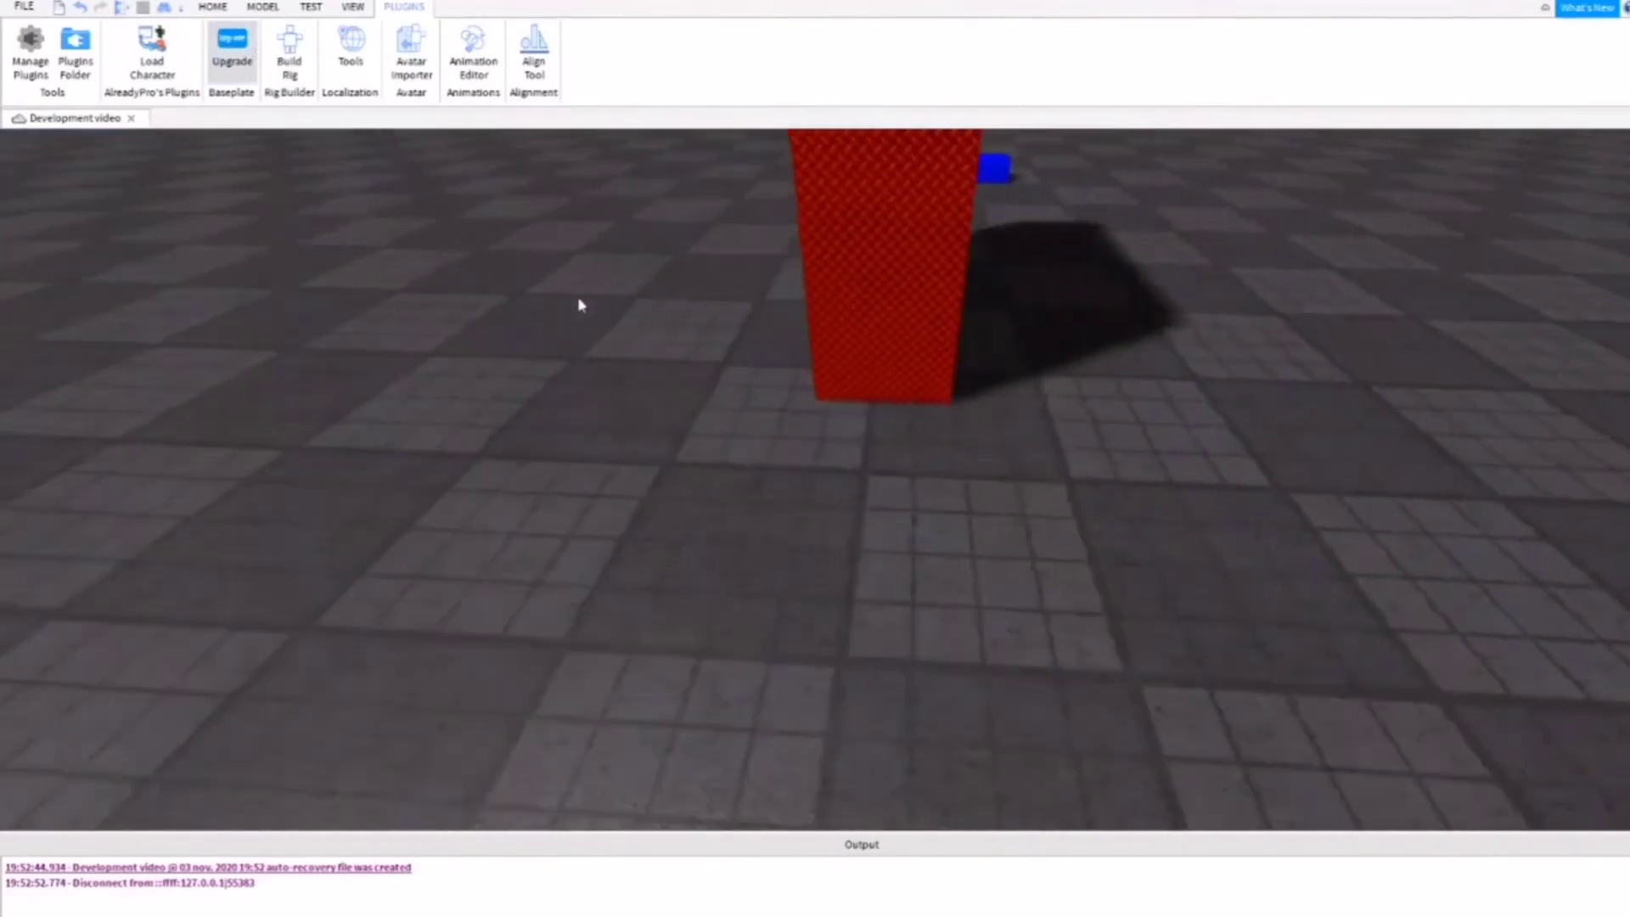
key(s)
key(d)
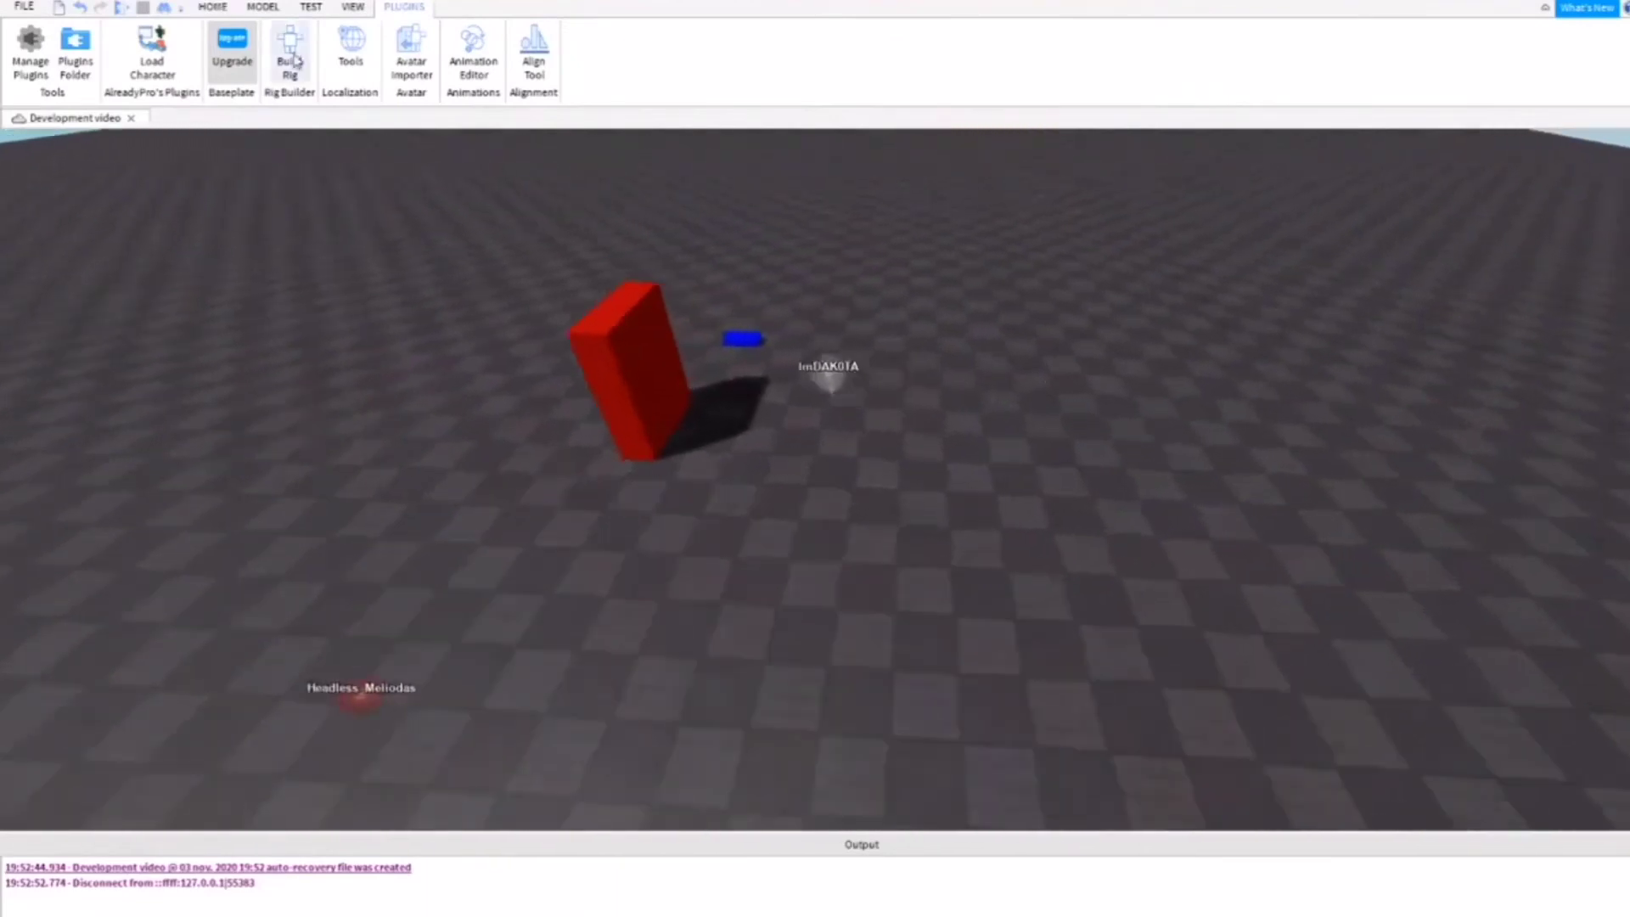
key(w)
click(306, 67)
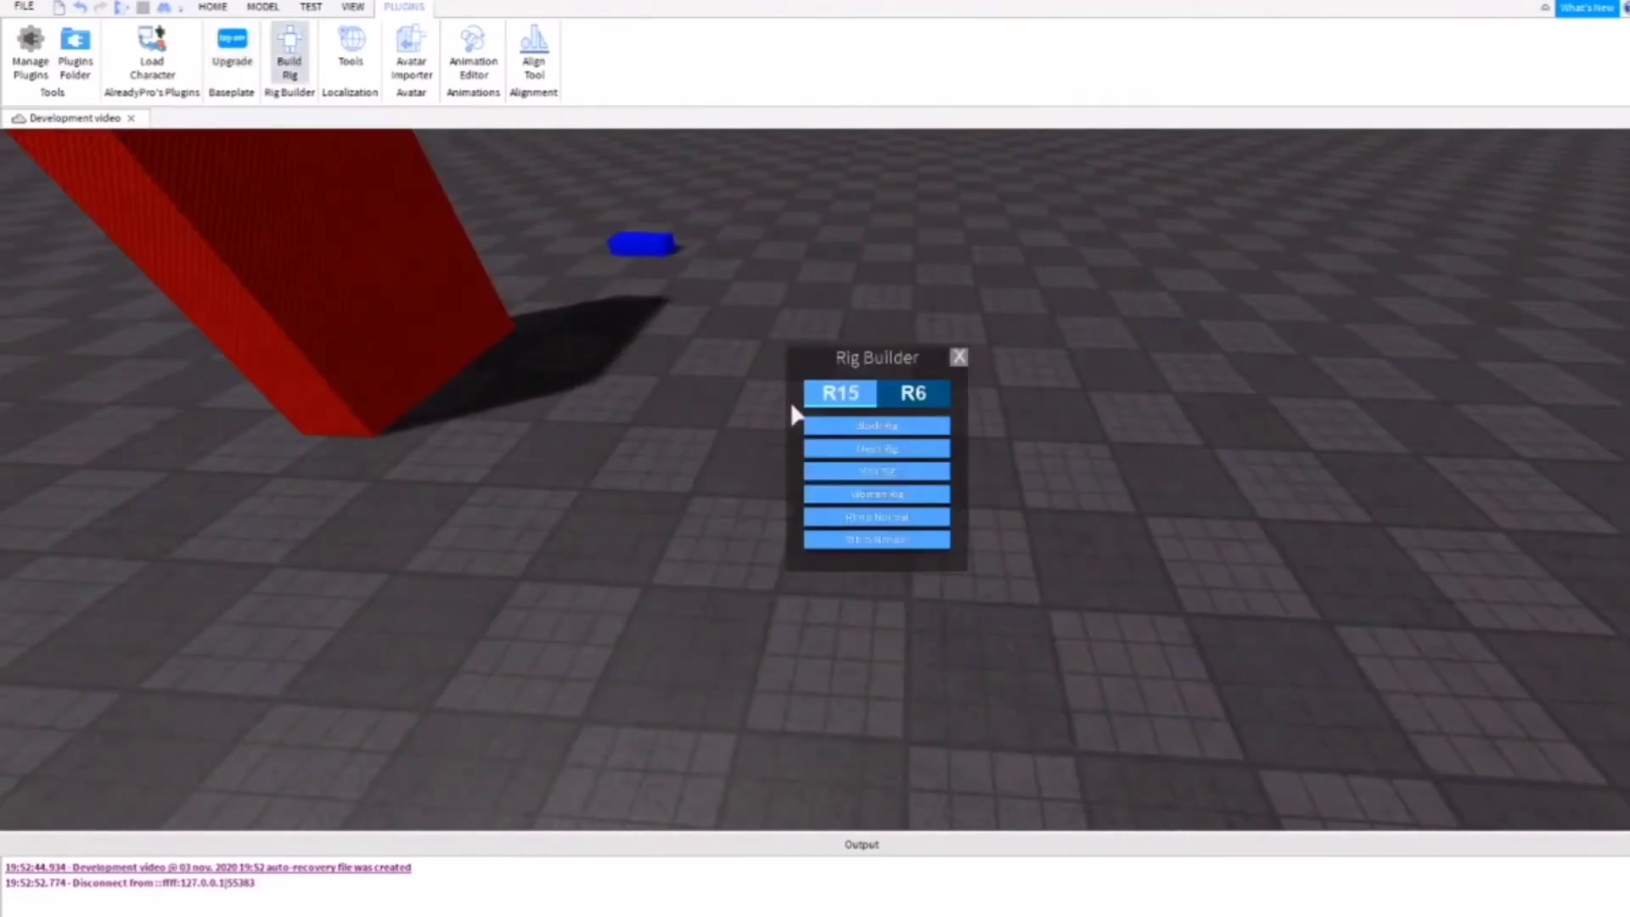
click(883, 429)
key(f)
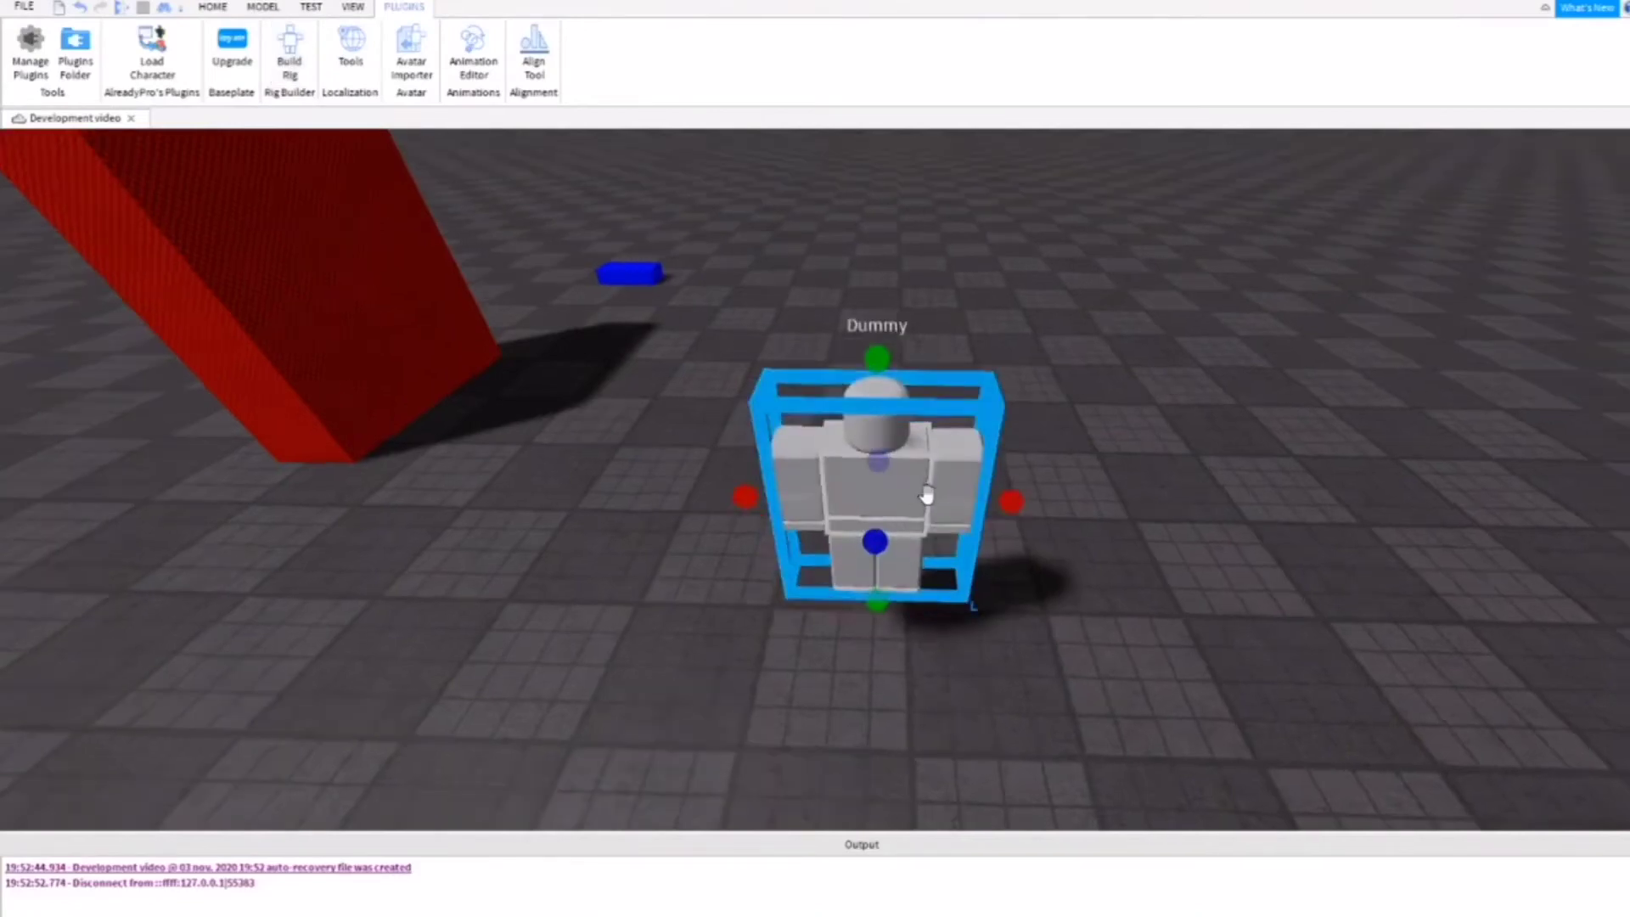
- Move the dummy a short distance across the checkered baseplate and clear the selection
right_drag(927, 495, 890, 480)
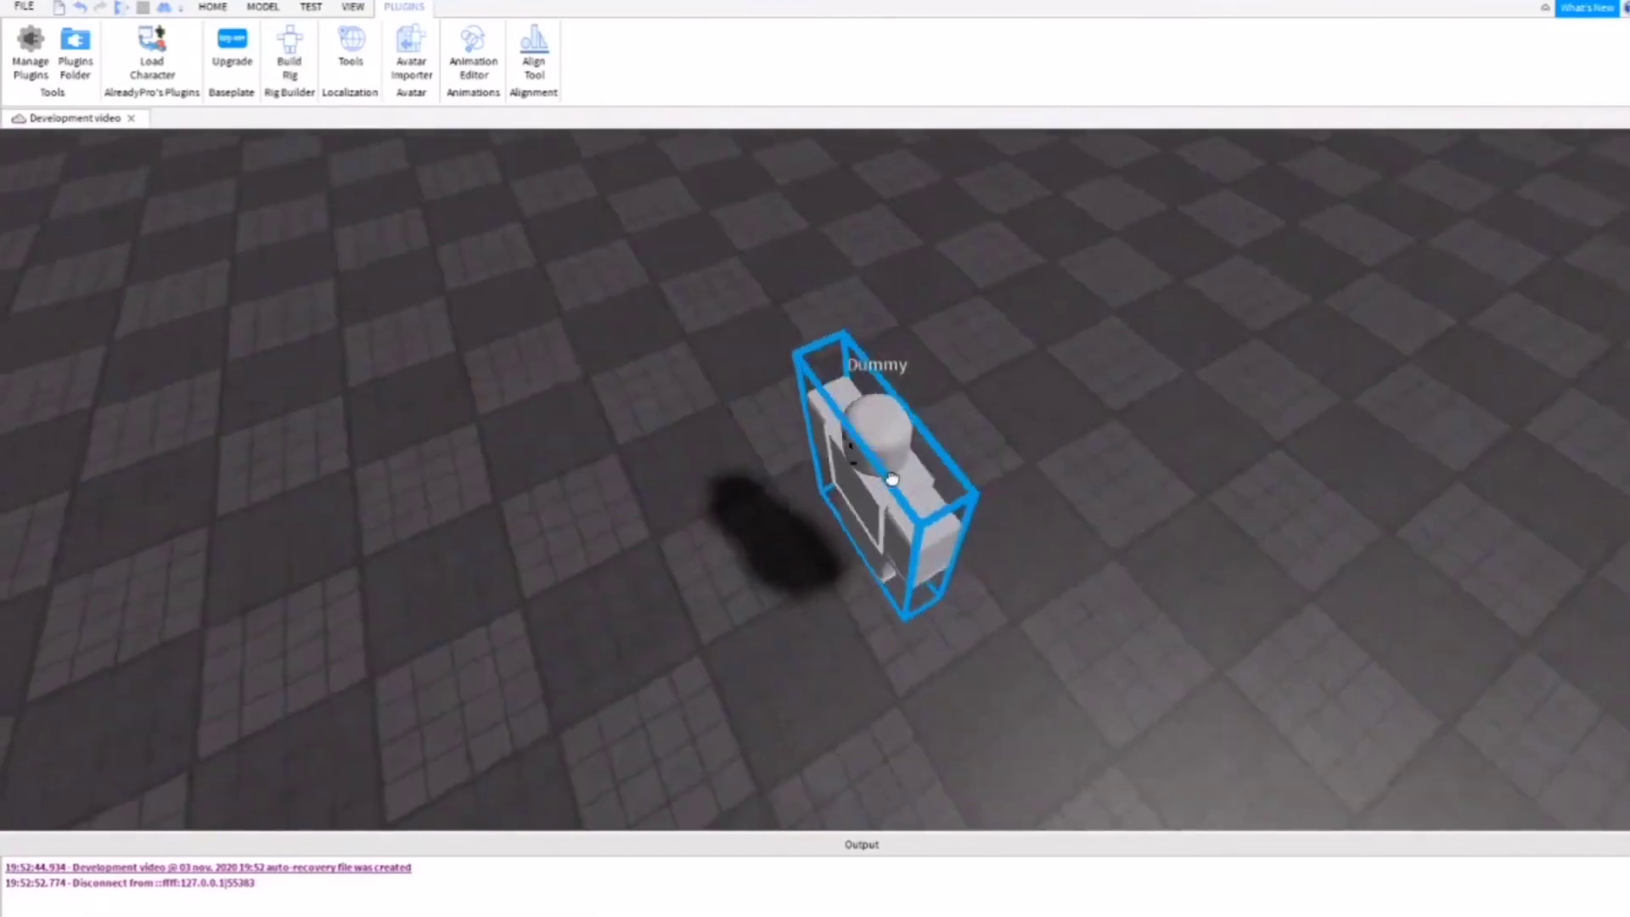
drag(889, 479, 744, 499)
right_drag(747, 503, 1001, 671)
click(1078, 508)
scroll(1077, 507, up, 5)
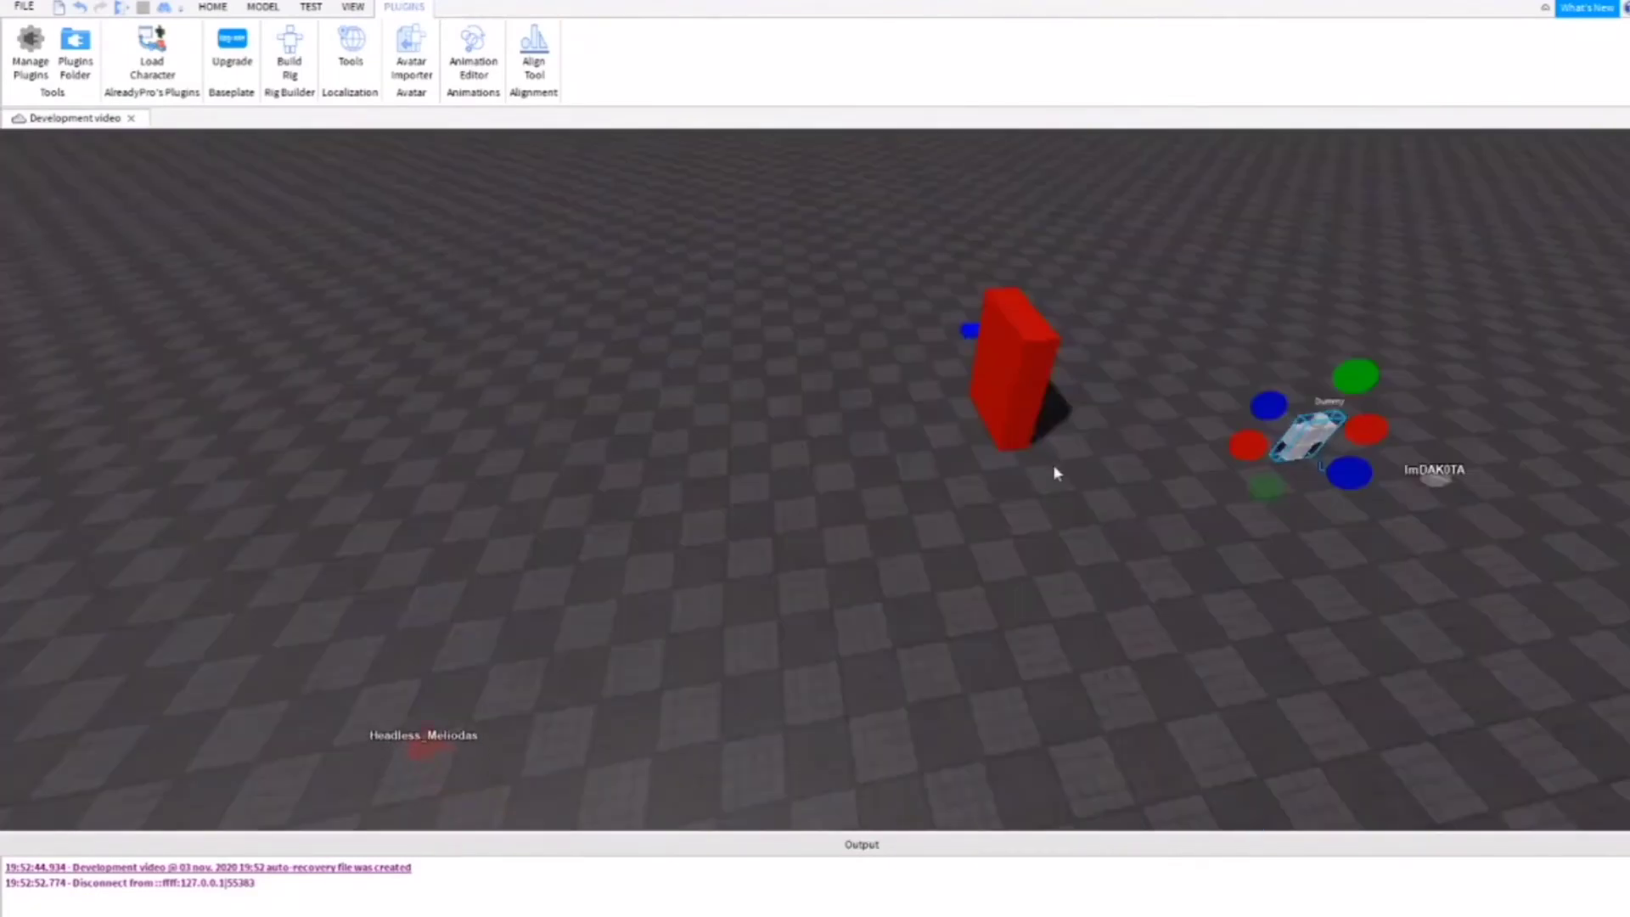
right_drag(1055, 473, 1053, 474)
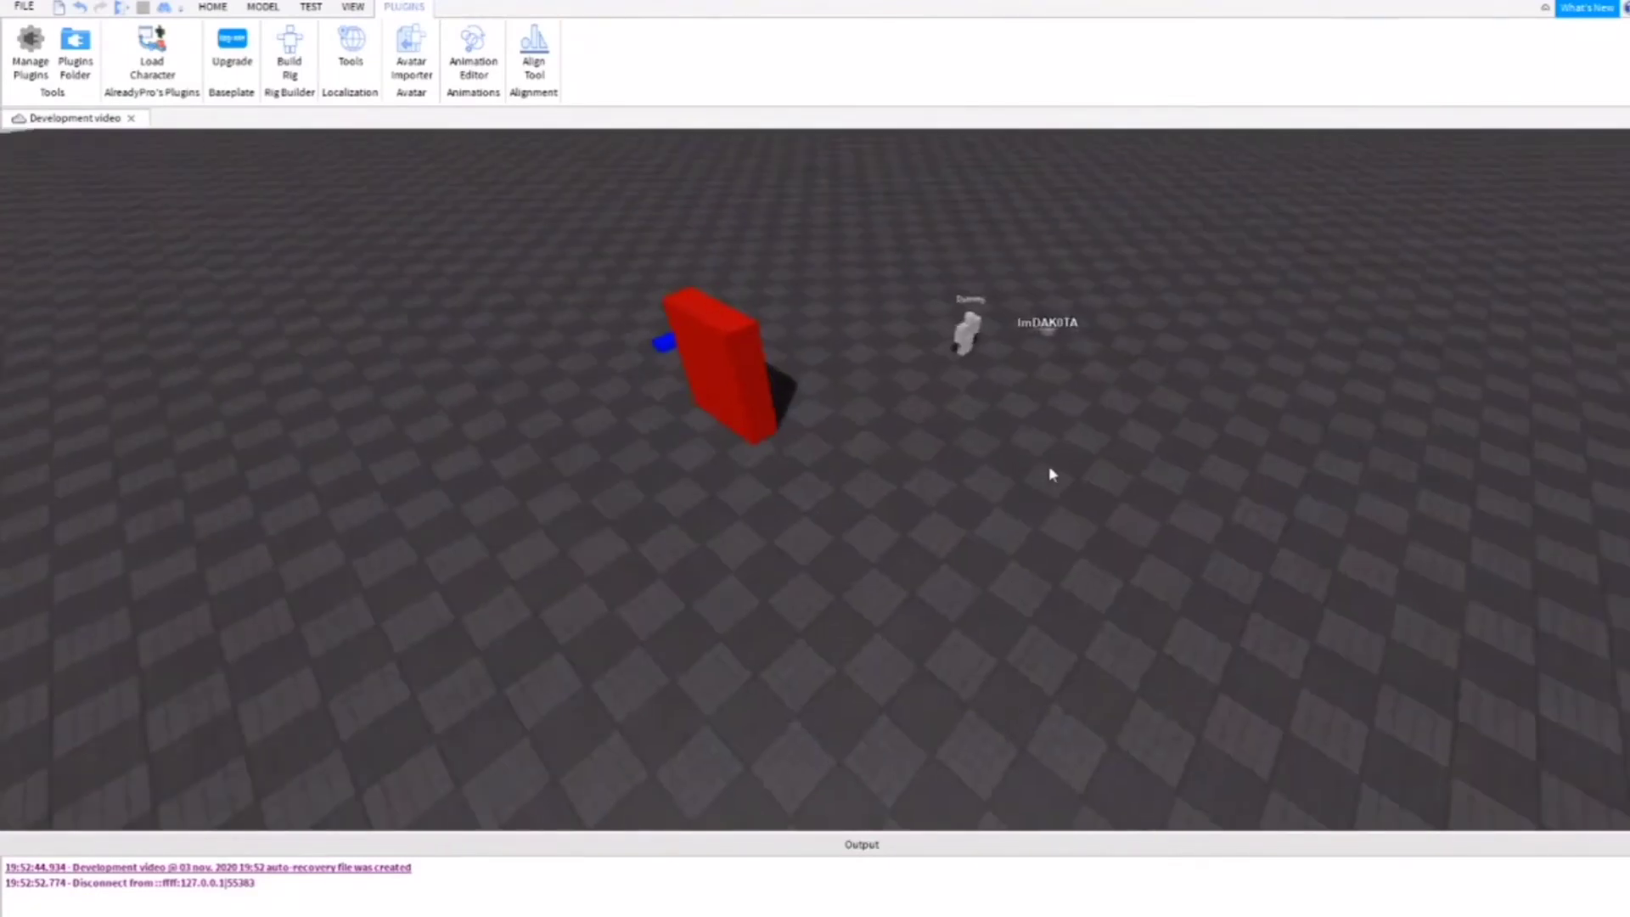
- Show the Explorer and Properties windows
click(352, 8)
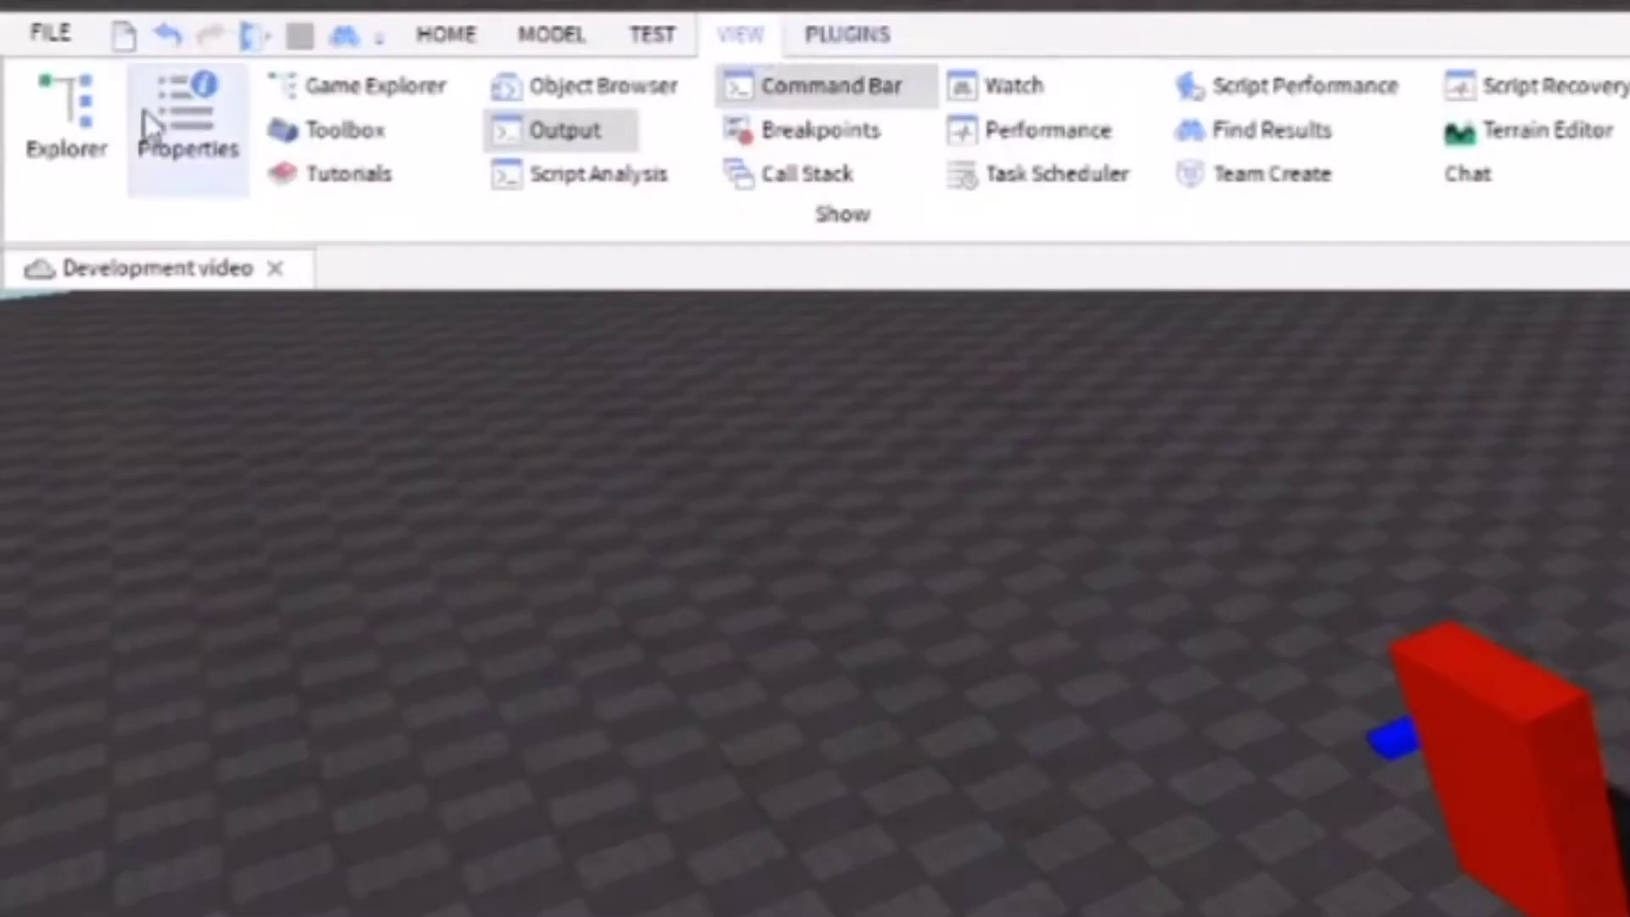
click(31, 49)
click(238, 116)
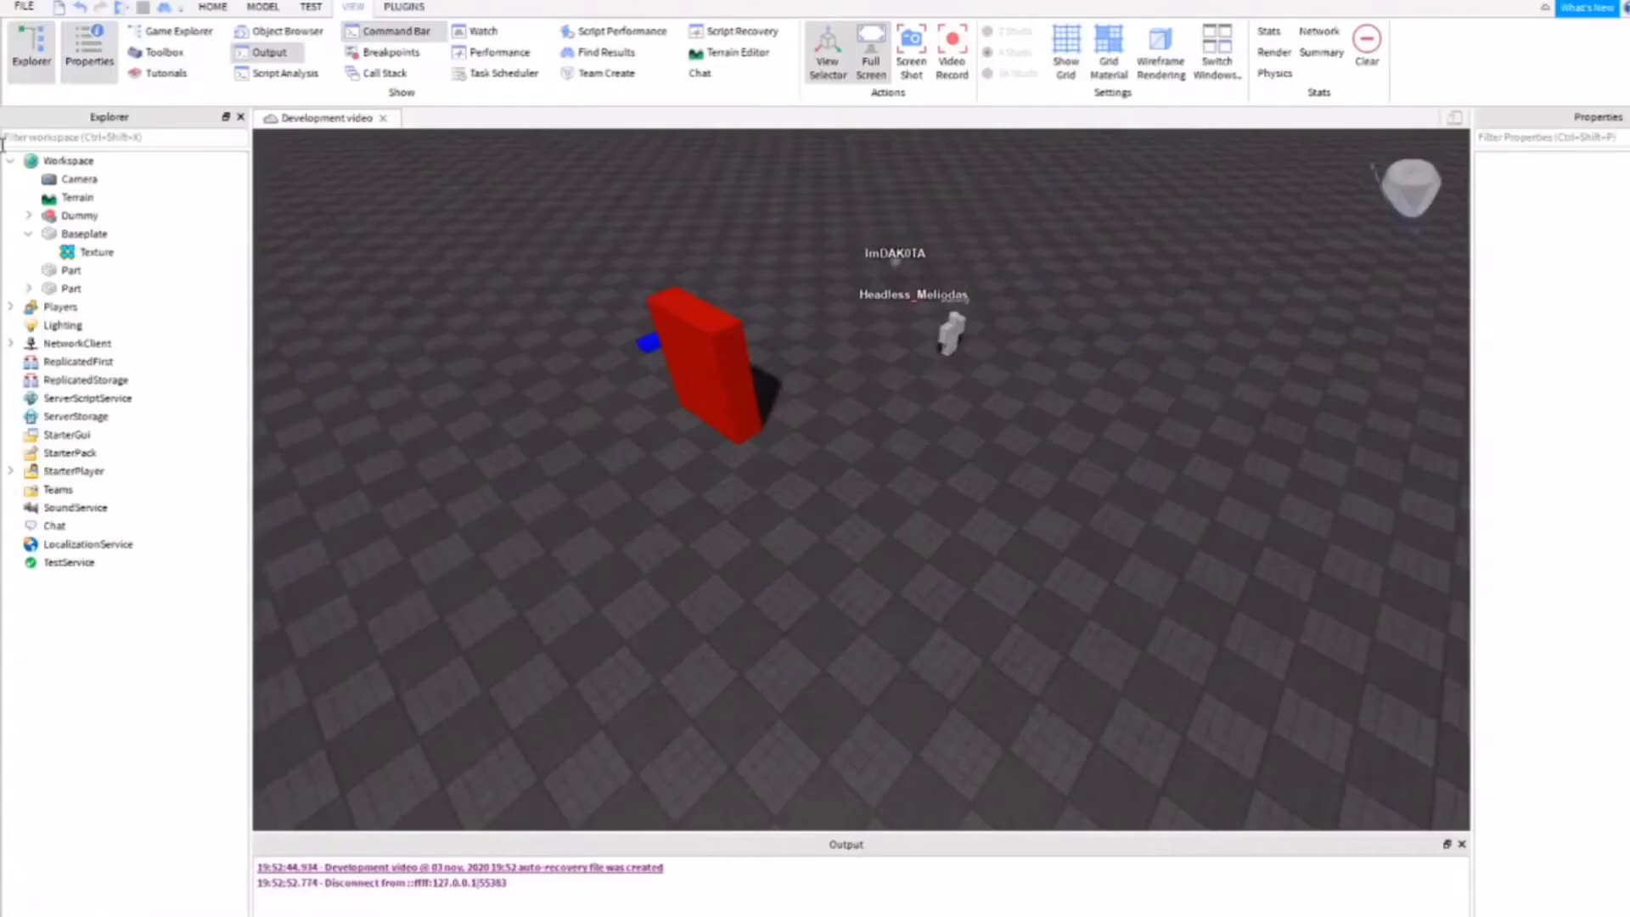
- Collapse the Baseplate entry in the Explorer, and collapse and re-expand the Workspace tree
click(28, 233)
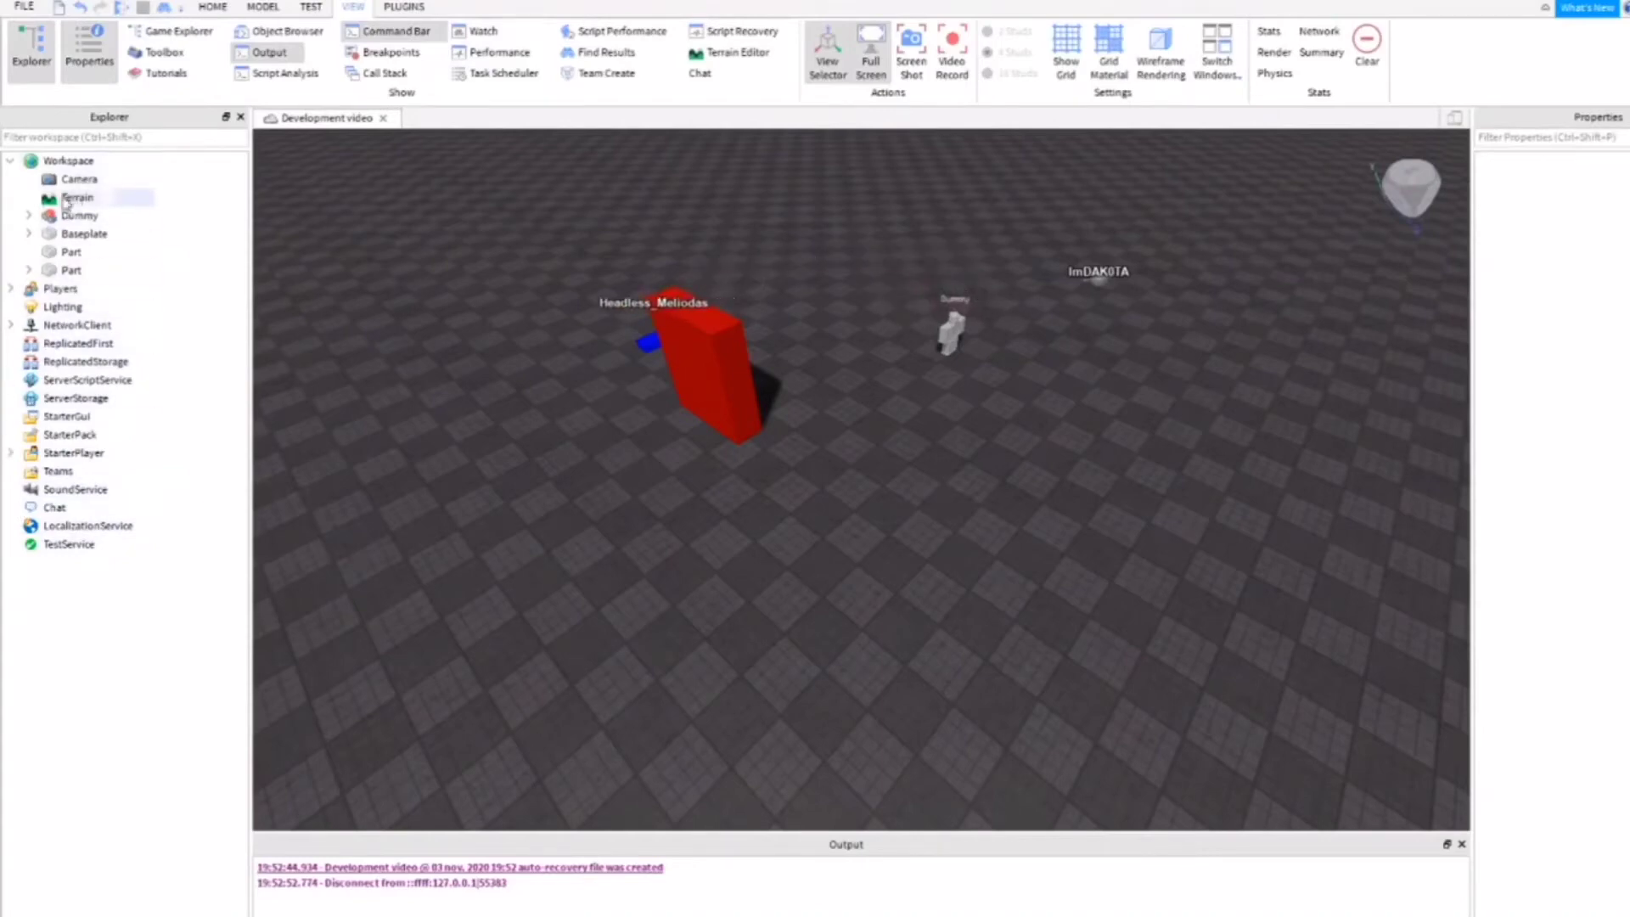
click(11, 162)
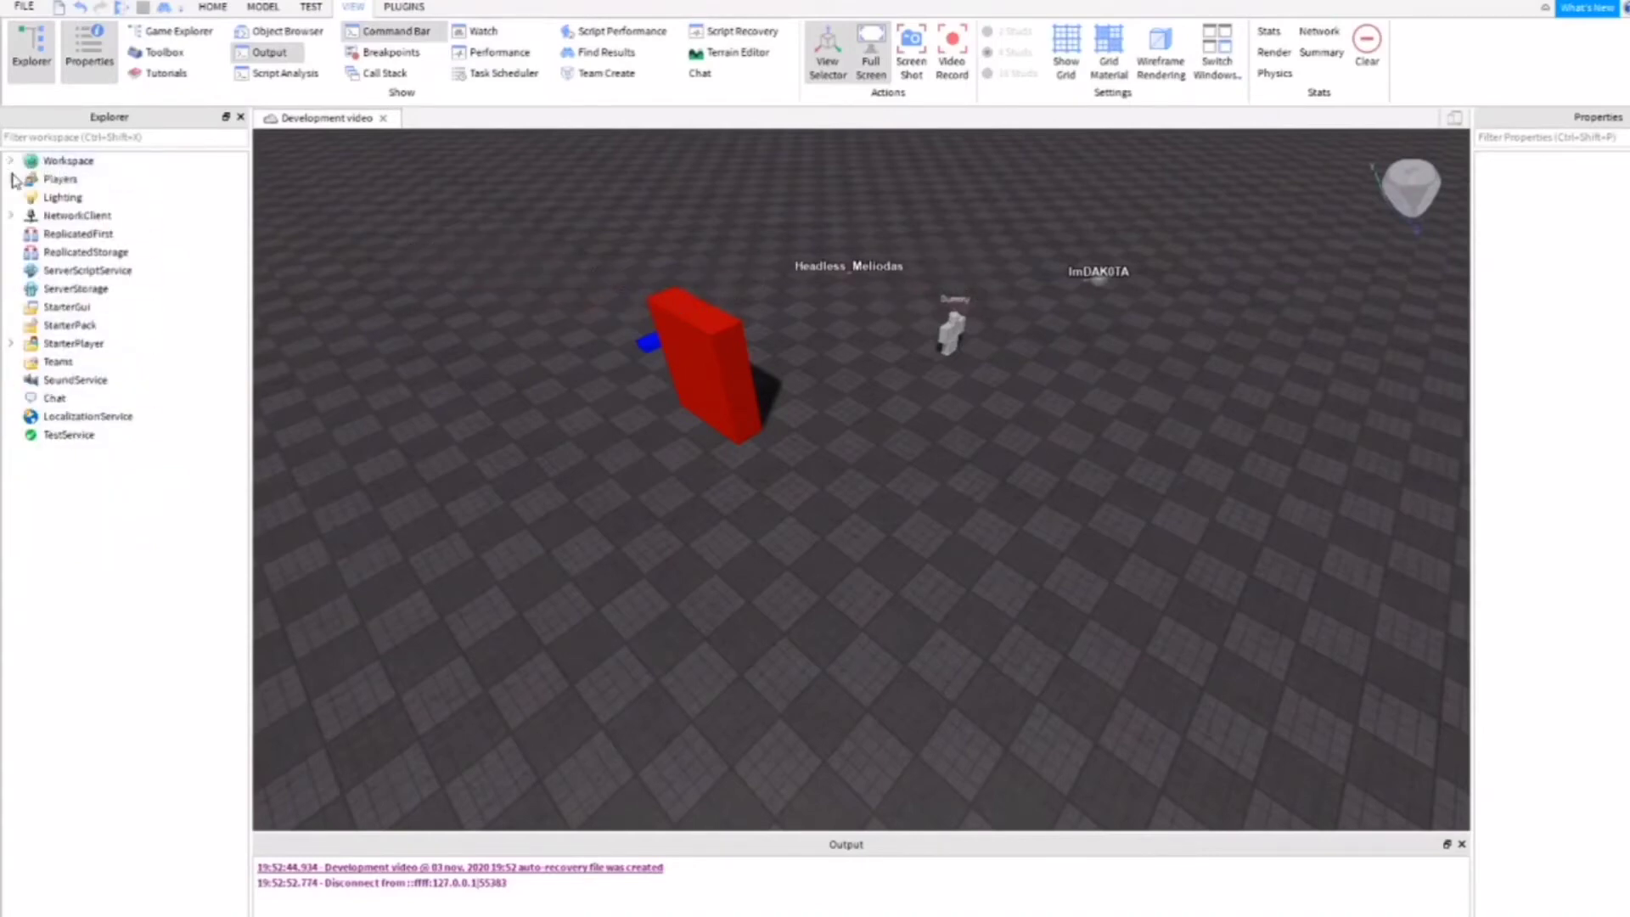
click(11, 161)
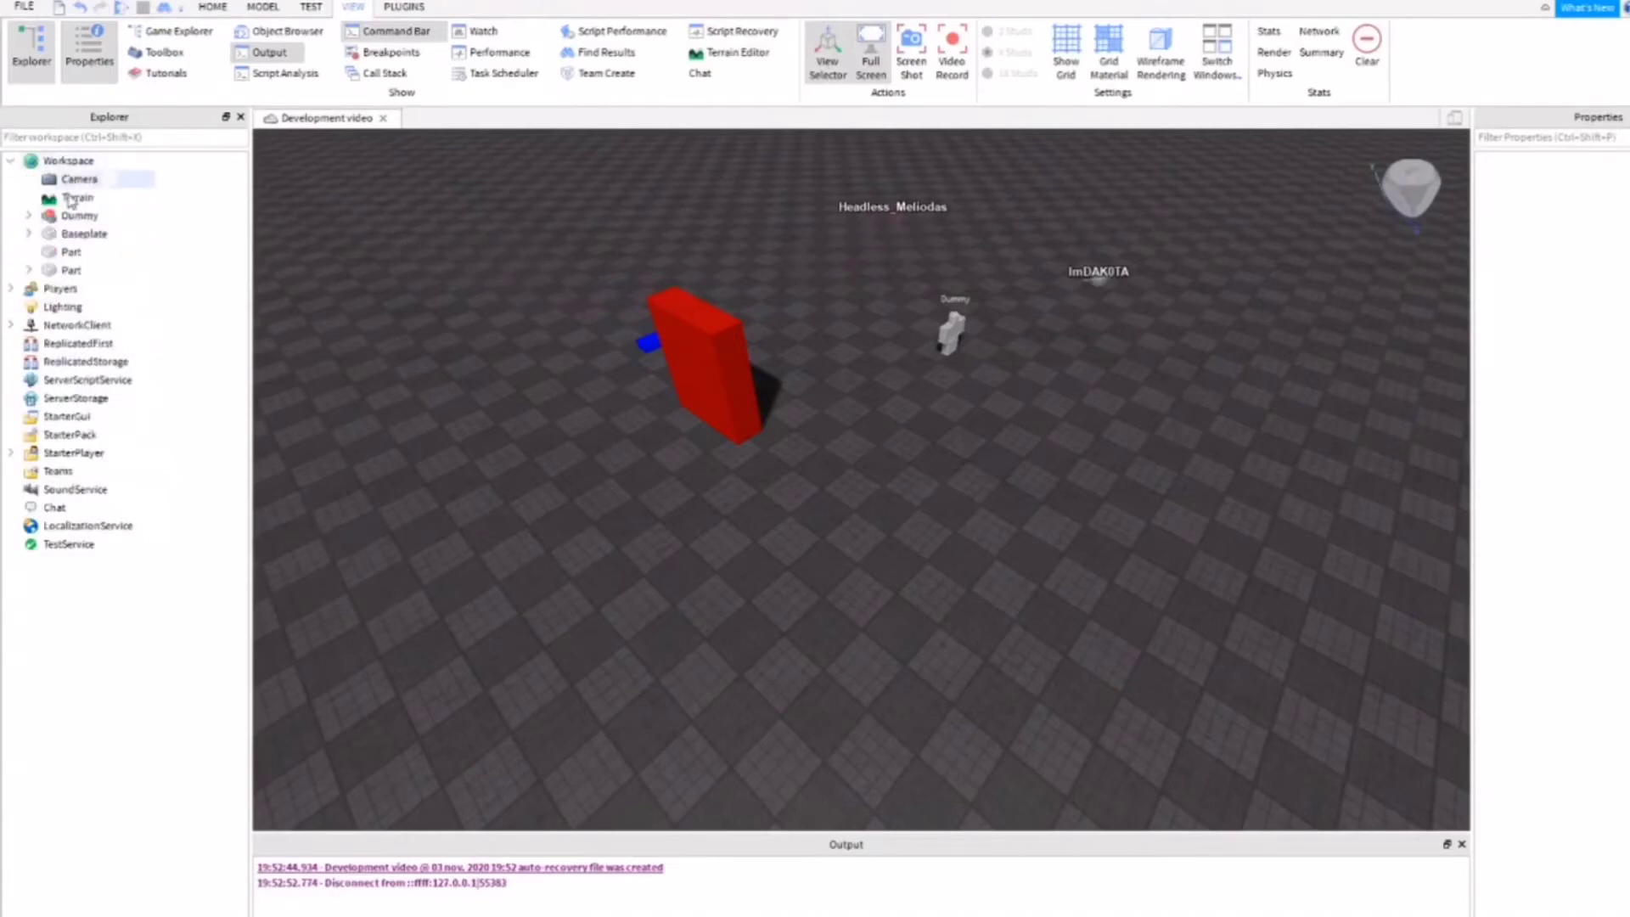
- Examine the properties of the Dummy model and Terrain from the Explorer, ending with the view focused on Dummy
right_drag(622, 388, 658, 350)
click(79, 215)
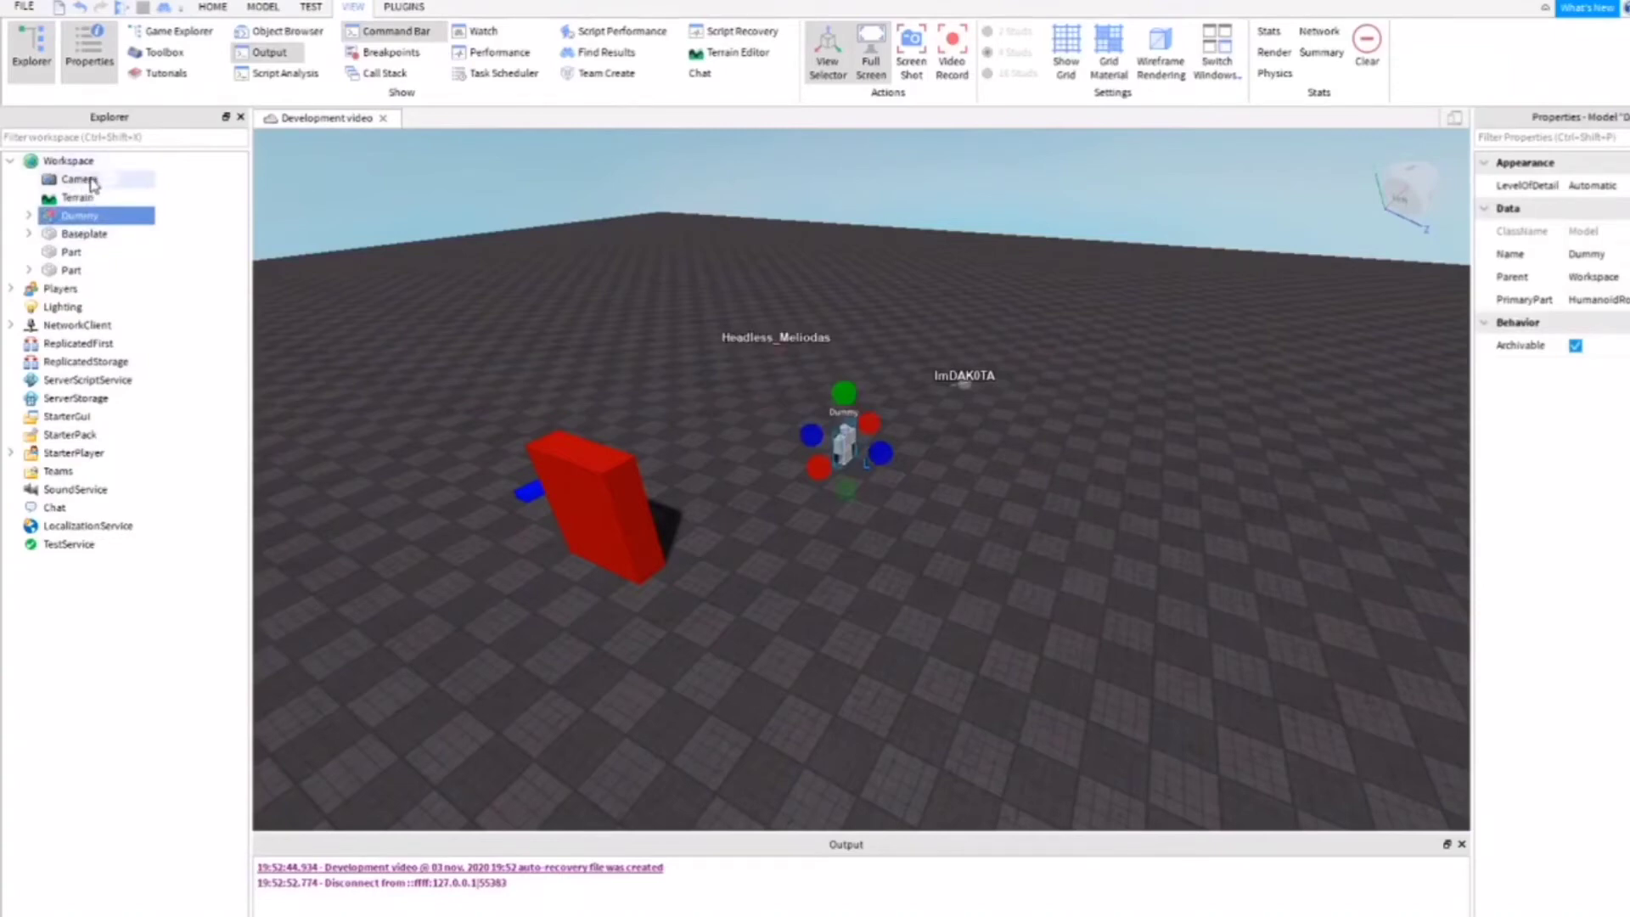
right_drag(877, 378, 721, 261)
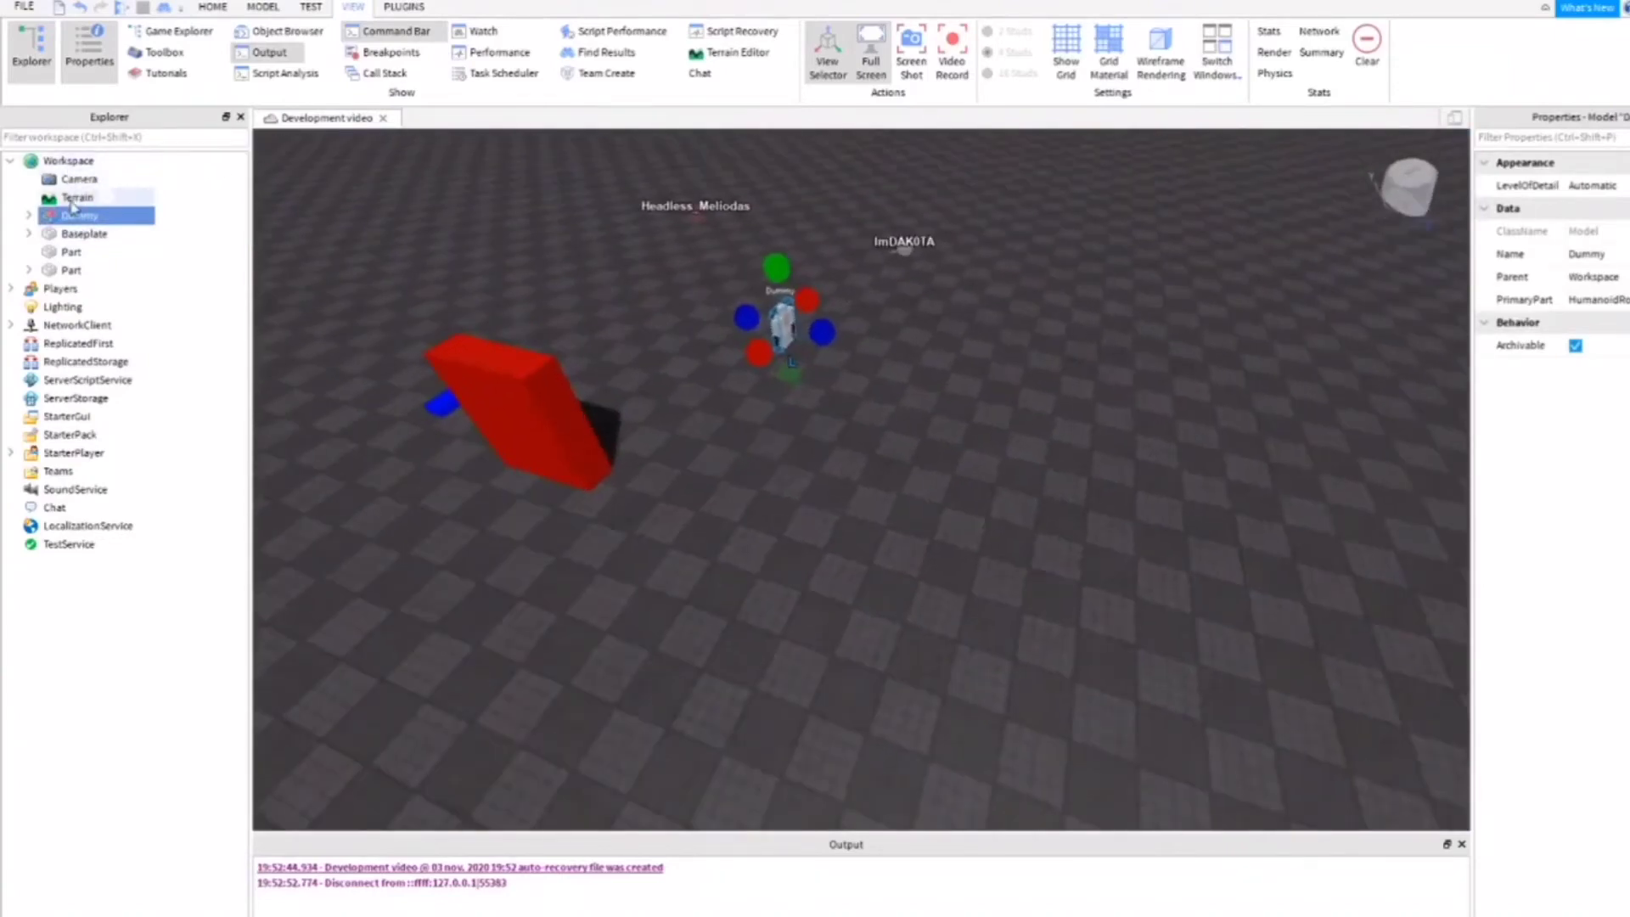
click(73, 200)
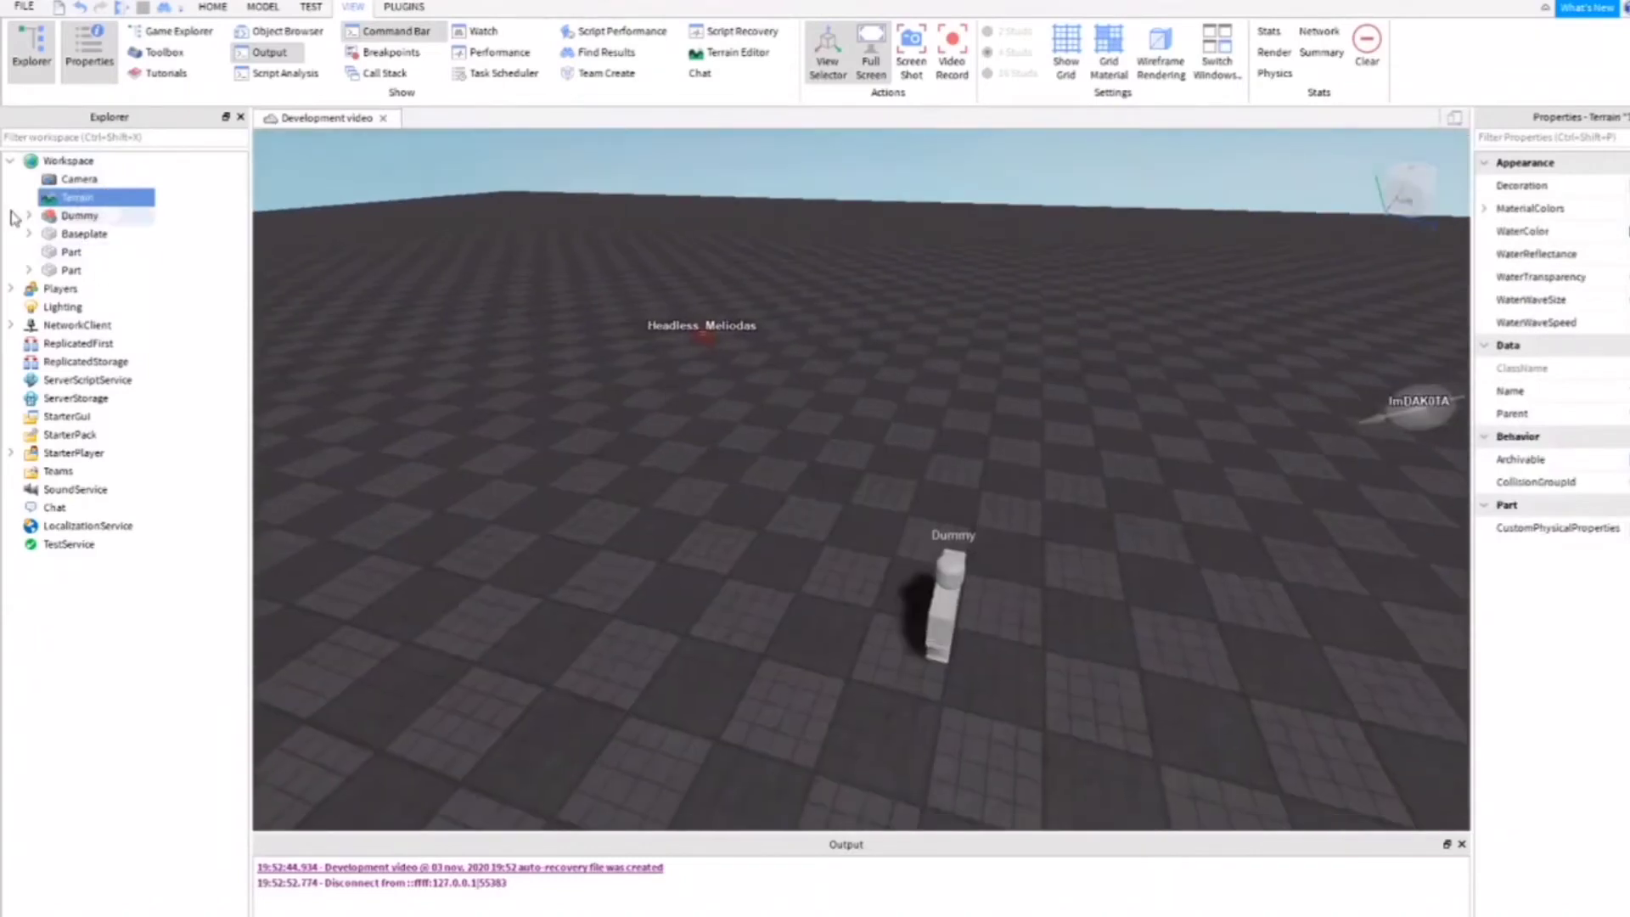
click(53, 217)
key(f)
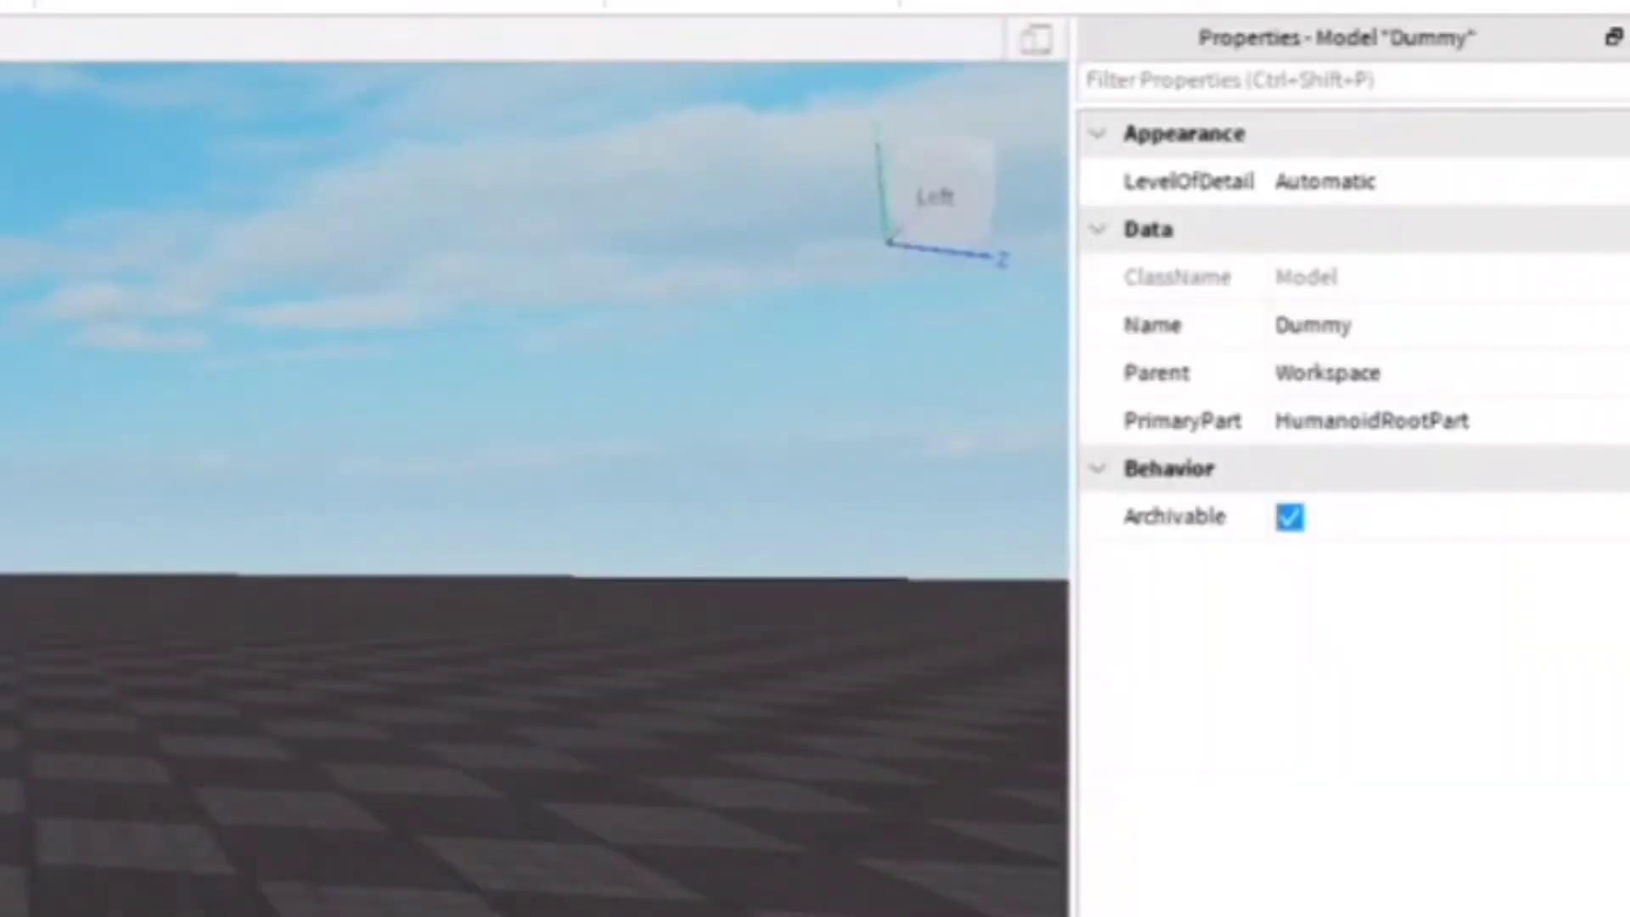
- Rename the Dummy model to "gros con comme" followed by the person's nickname, and clear the selection
right_drag(857, 617, 853, 610)
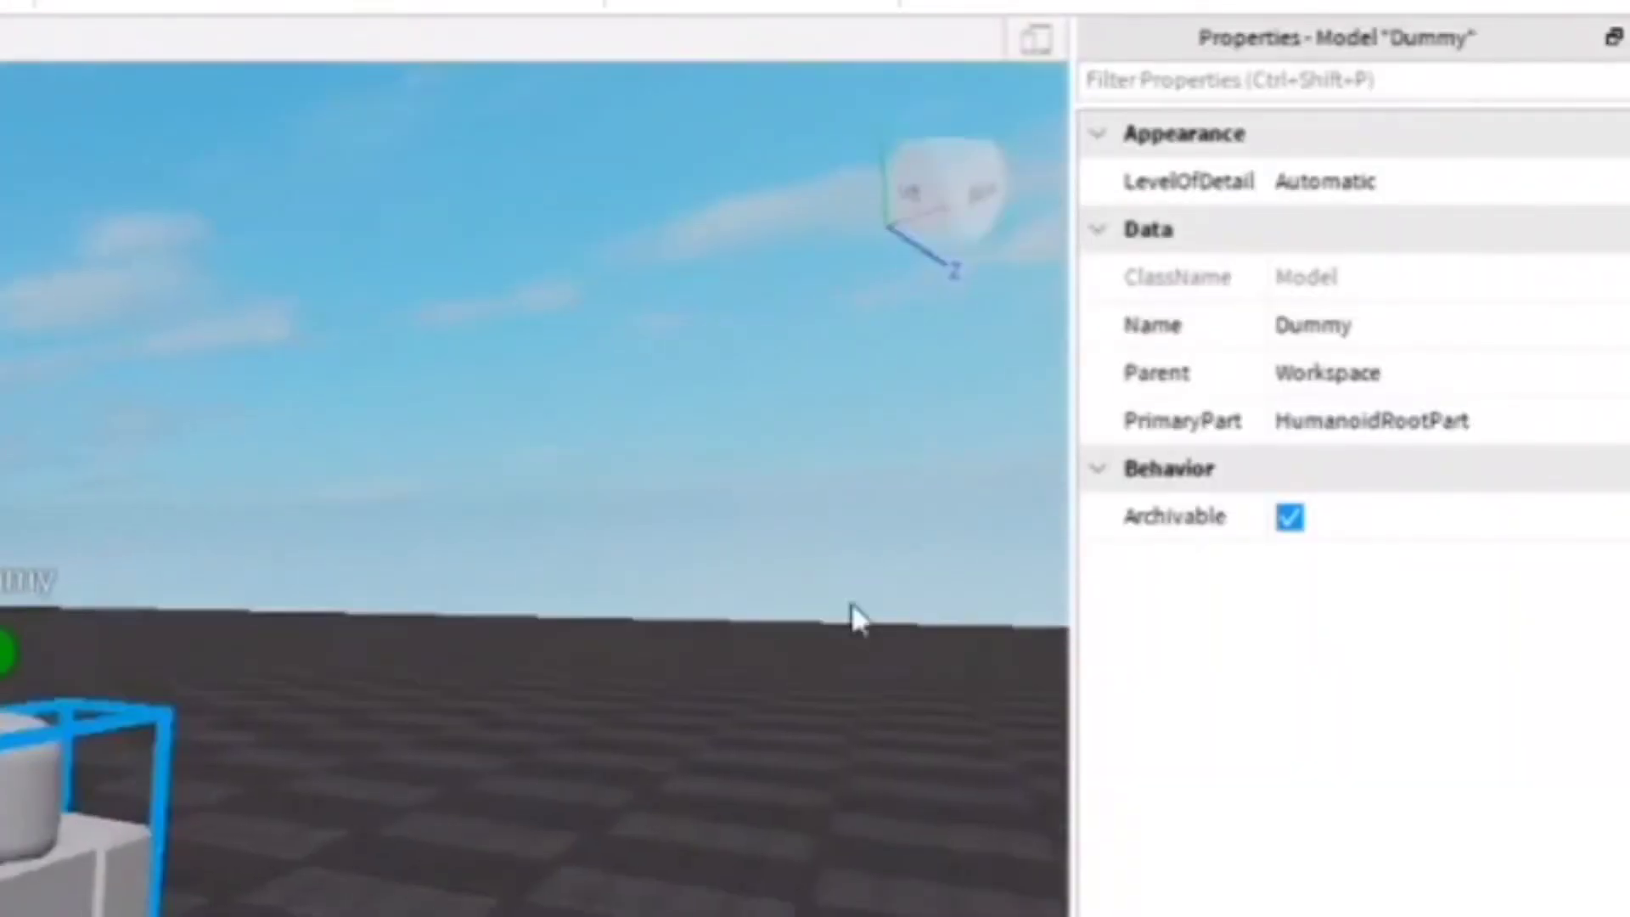
click(1317, 334)
key(BackSpace)
text(gros con co)
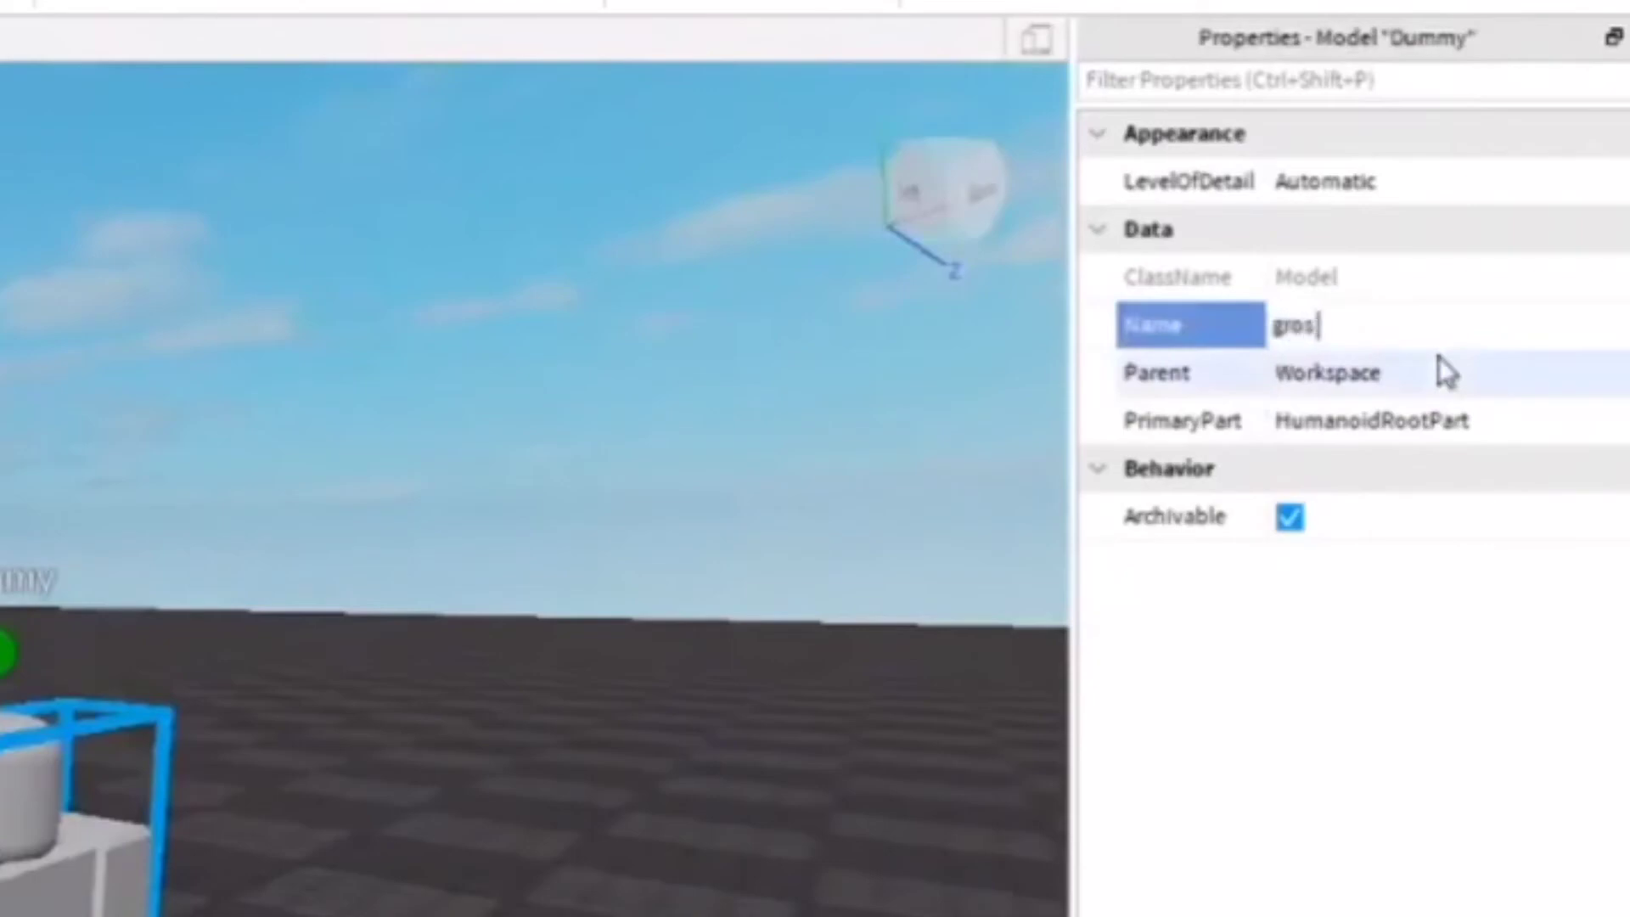
text(mme)
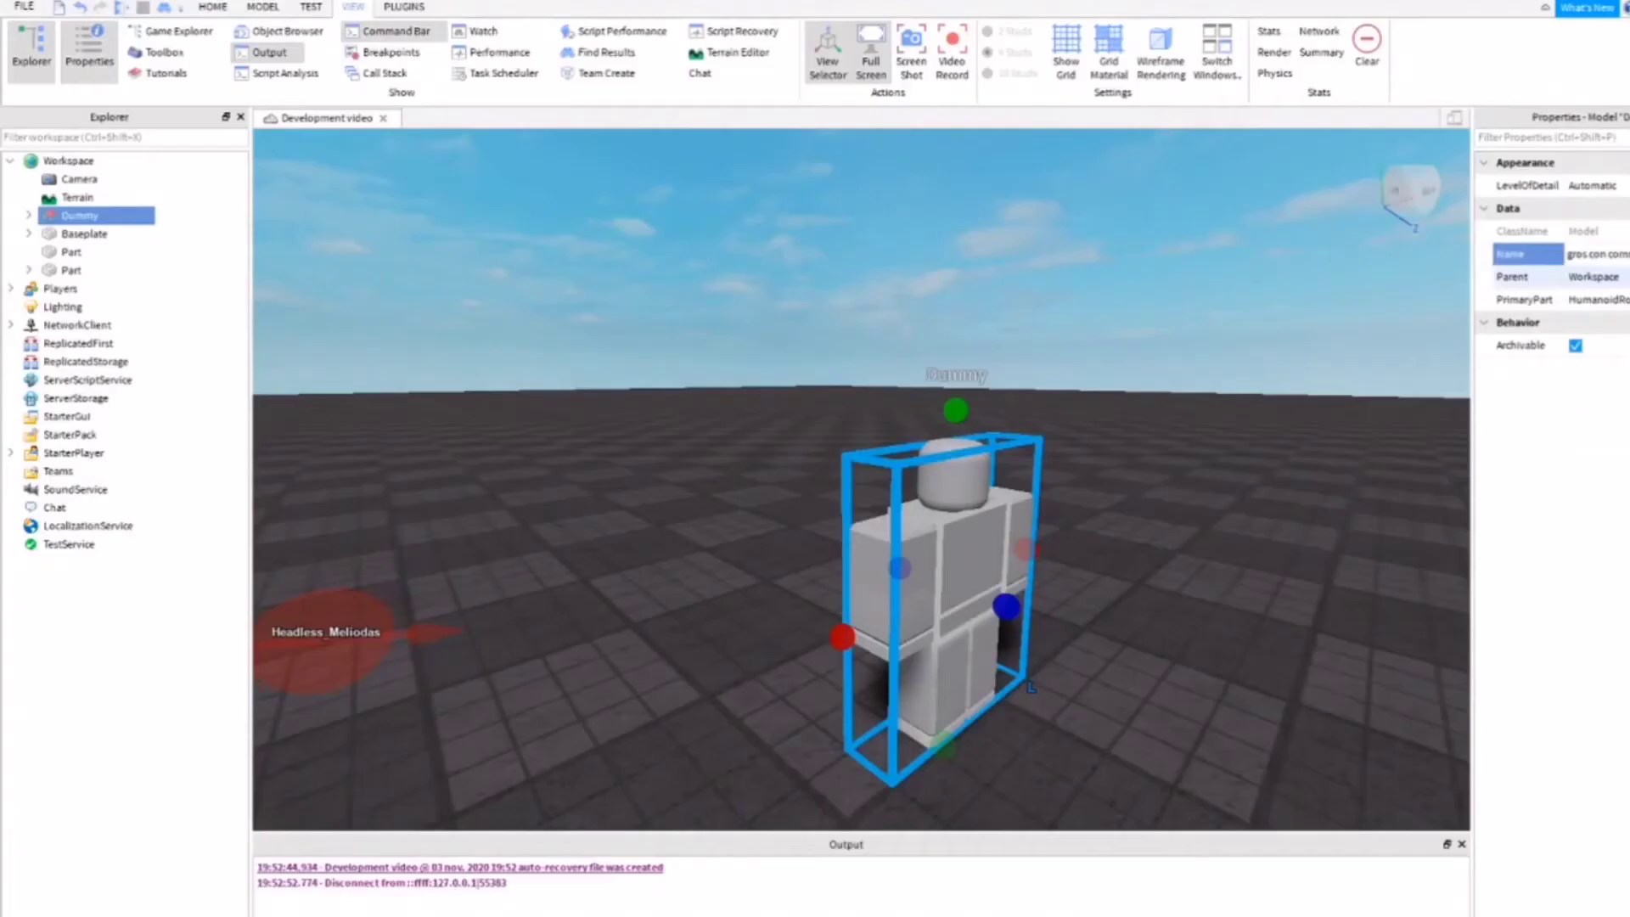
key(Return)
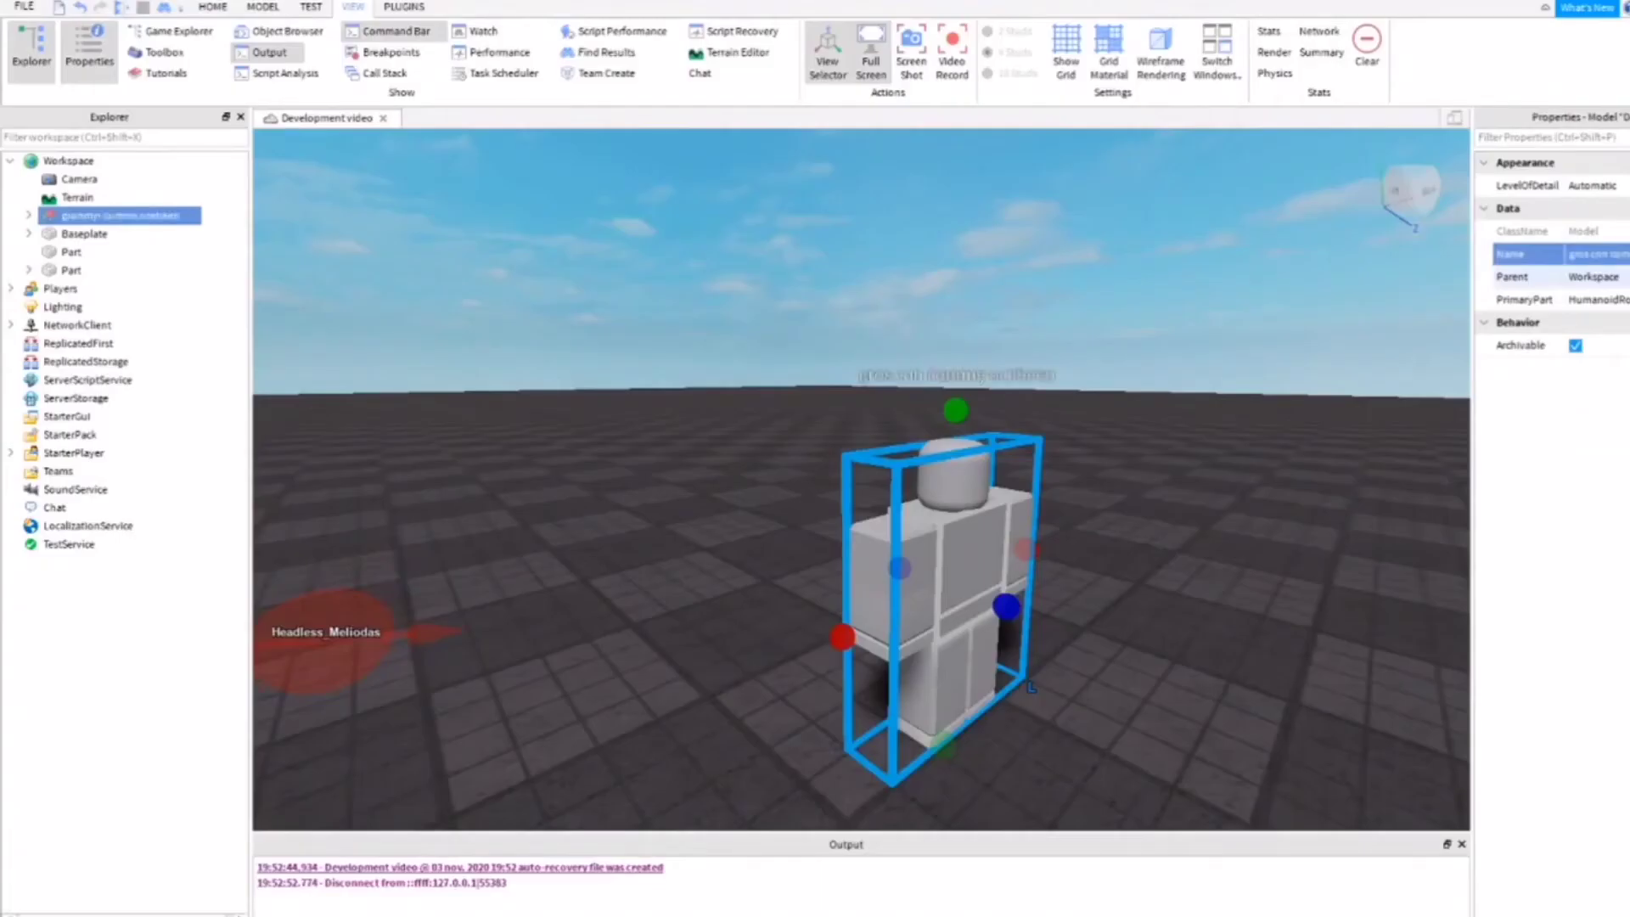
click(574, 171)
scroll(821, 658, down, 6)
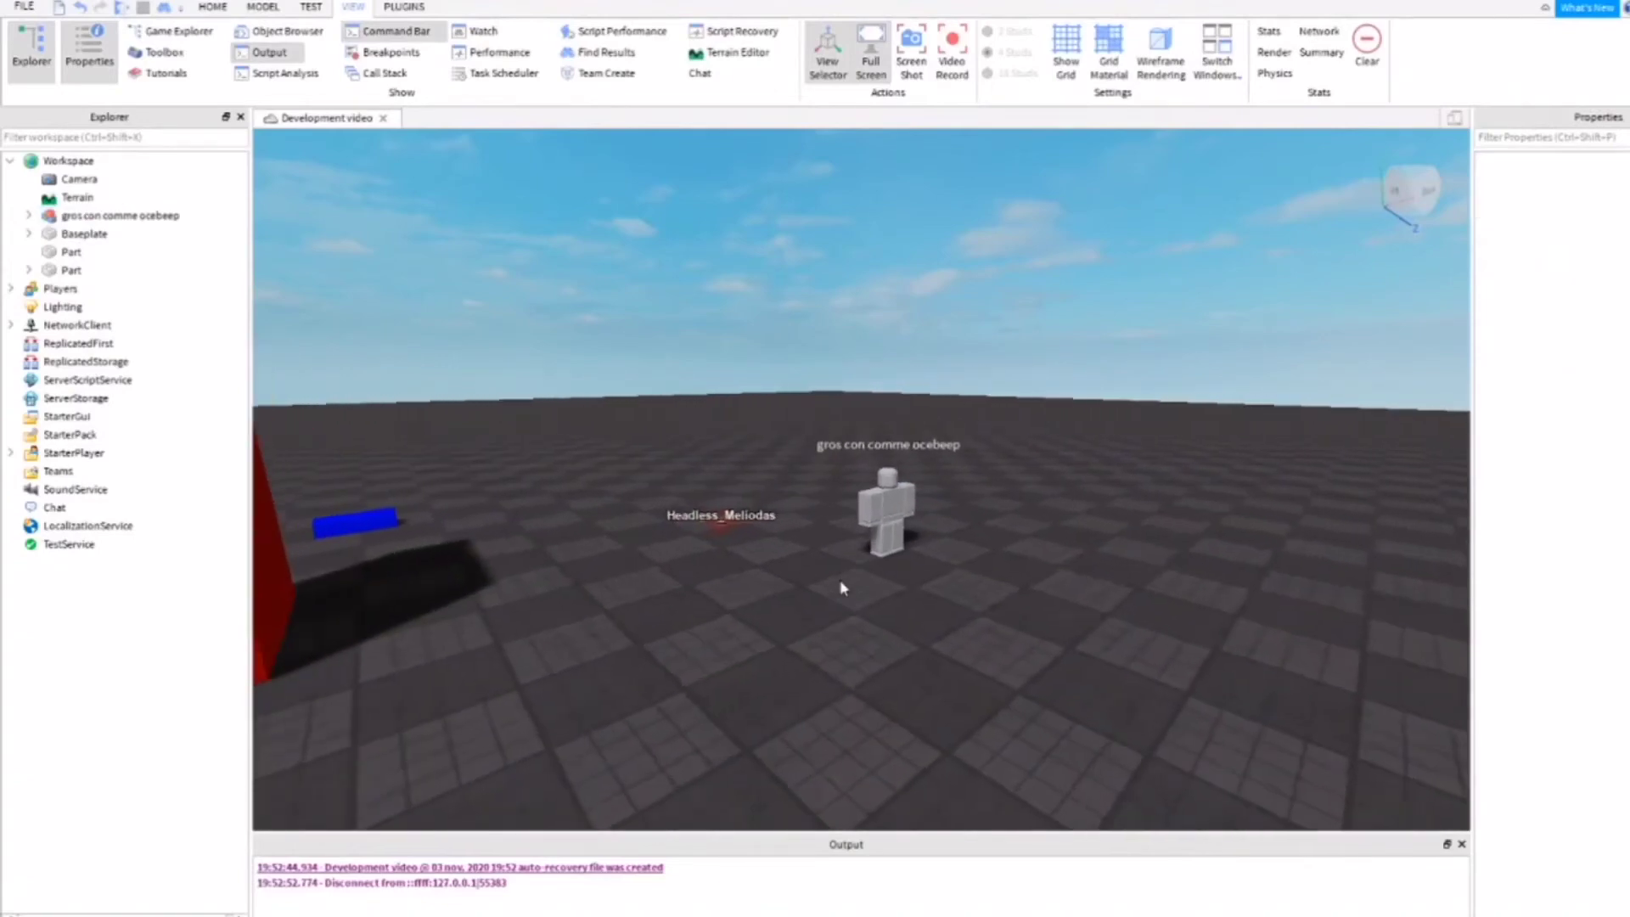
- Delete the renamed dummy, undo the deletion, and collapse the dummy's entry in the Explorer
scroll(848, 577, up, 3)
click(923, 527)
key(Delete)
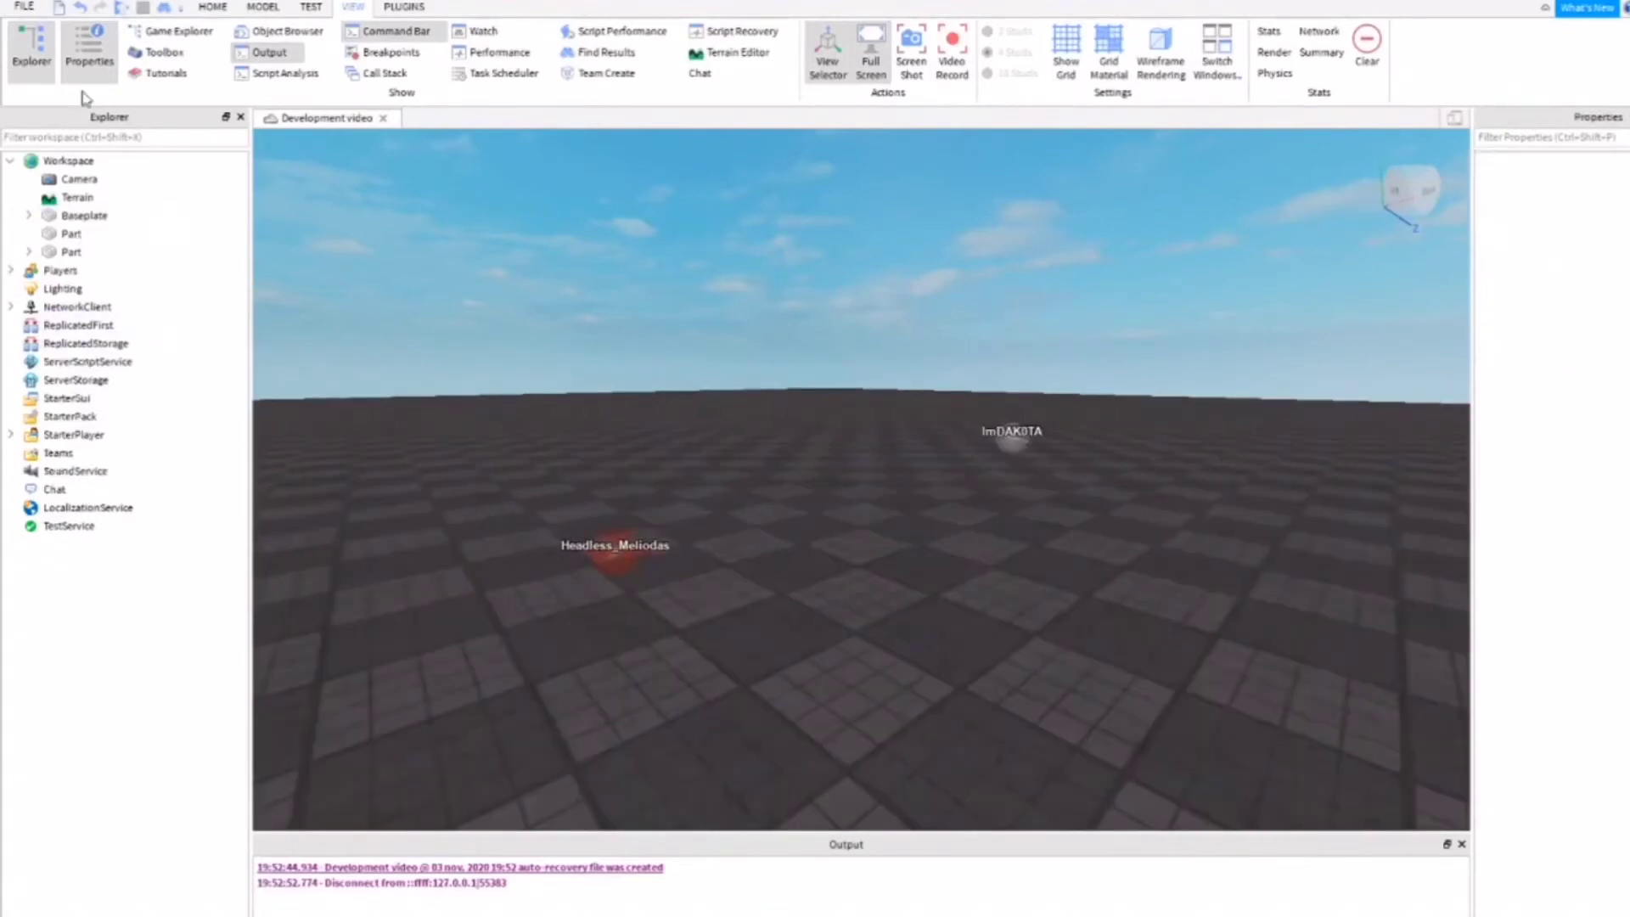
key(ctrl+z)
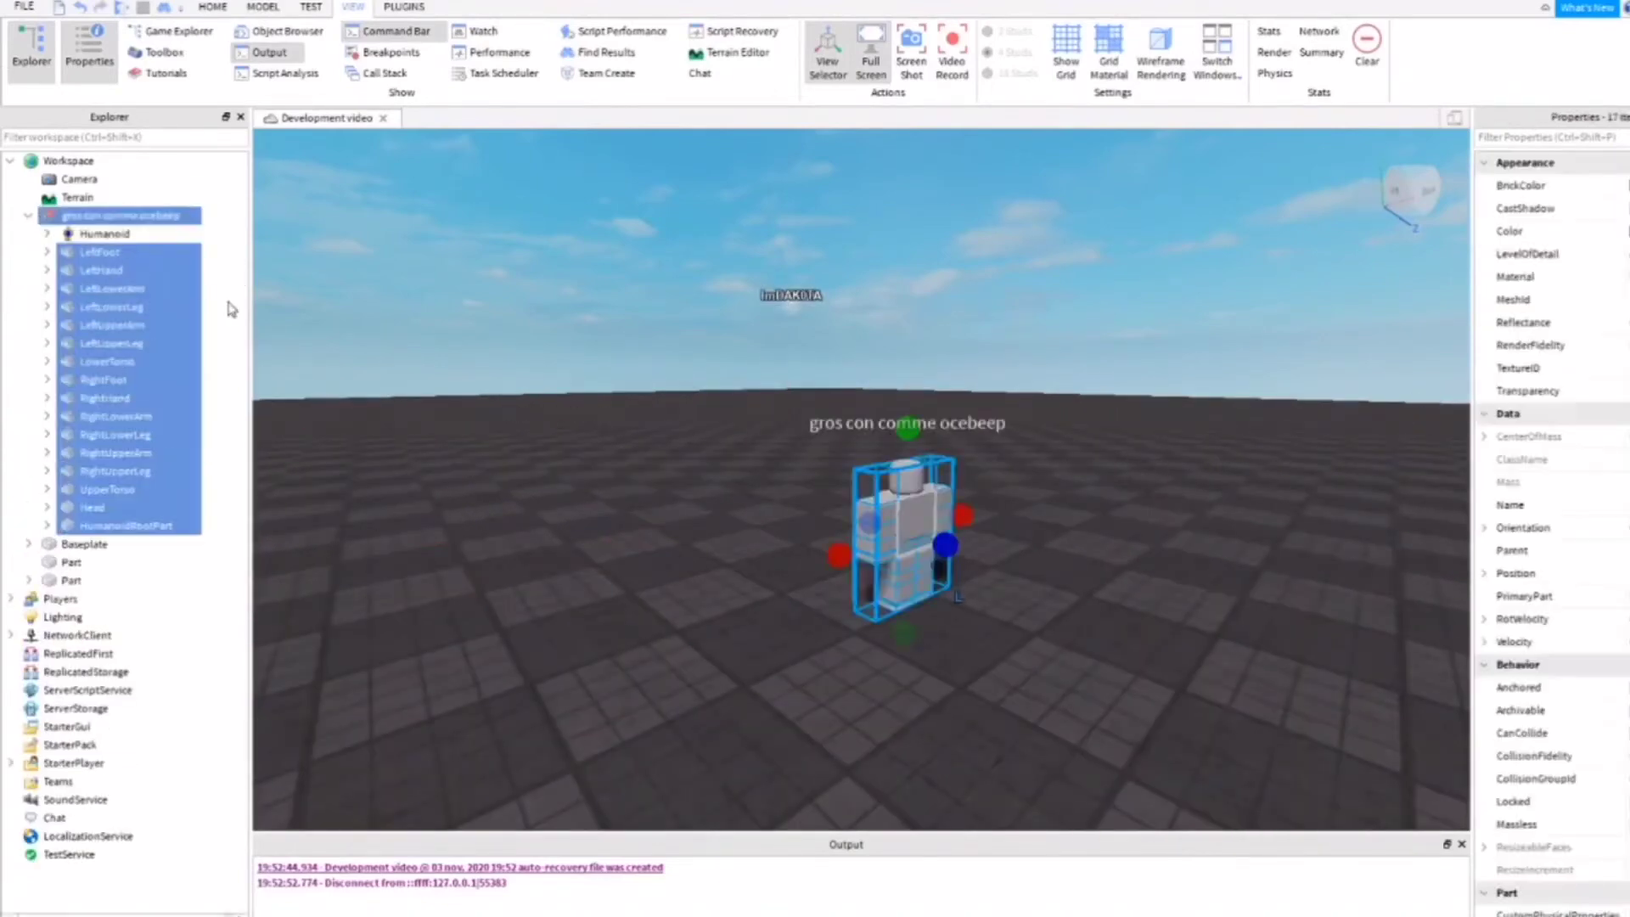
click(735, 348)
click(28, 216)
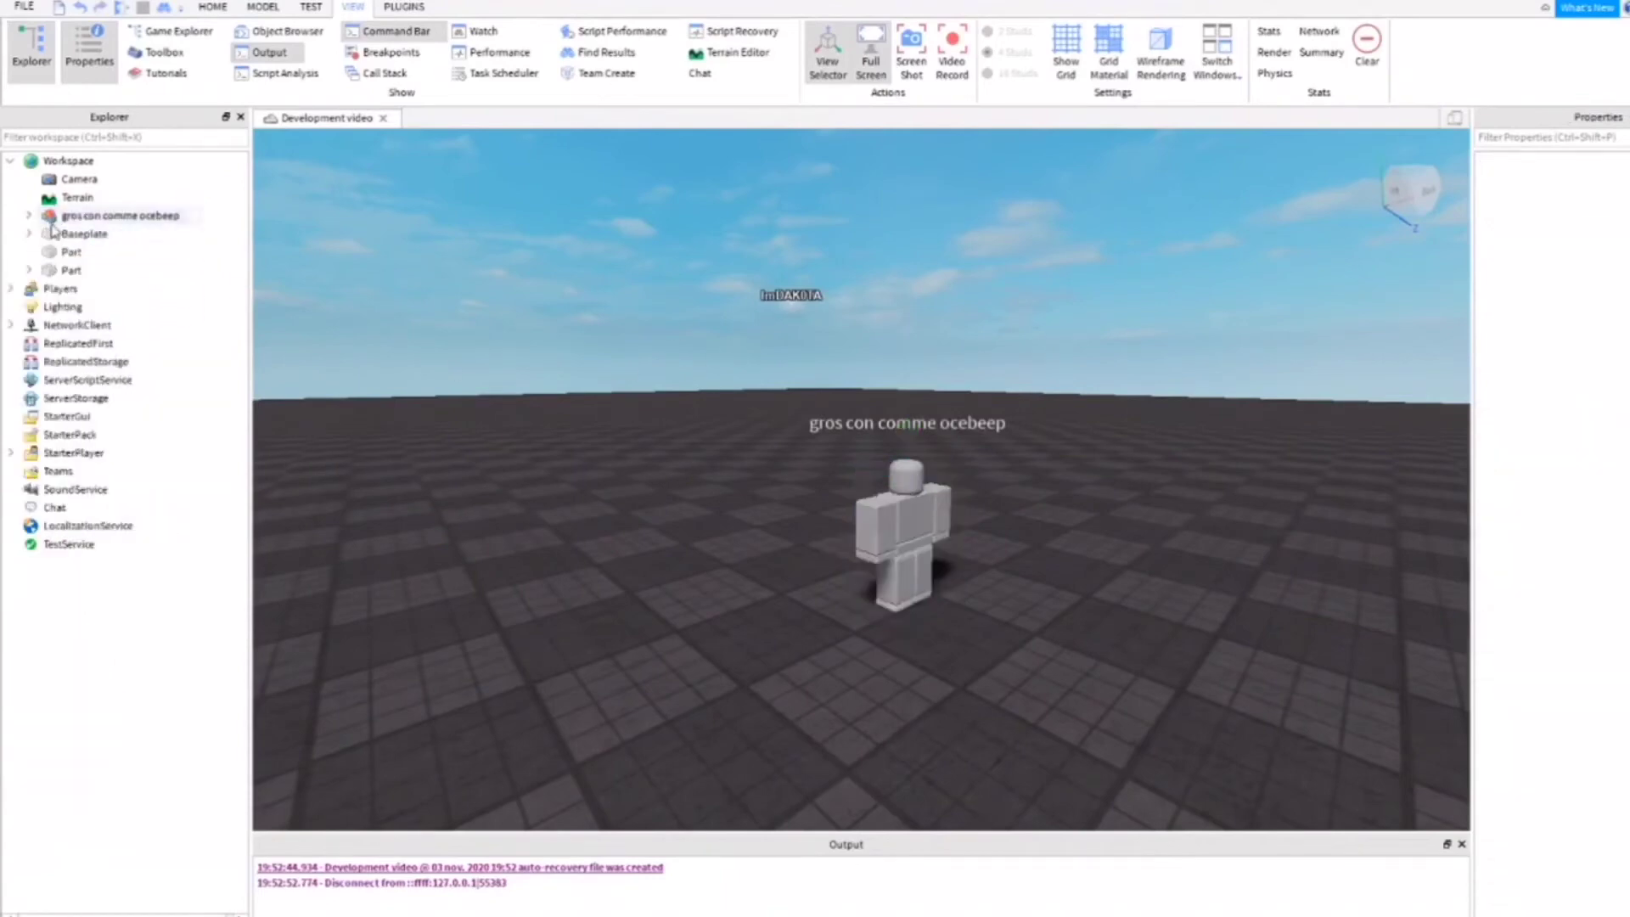
- Select the Baseplate in the Explorer, focus the view on it and clear the selection
click(53, 236)
key(f)
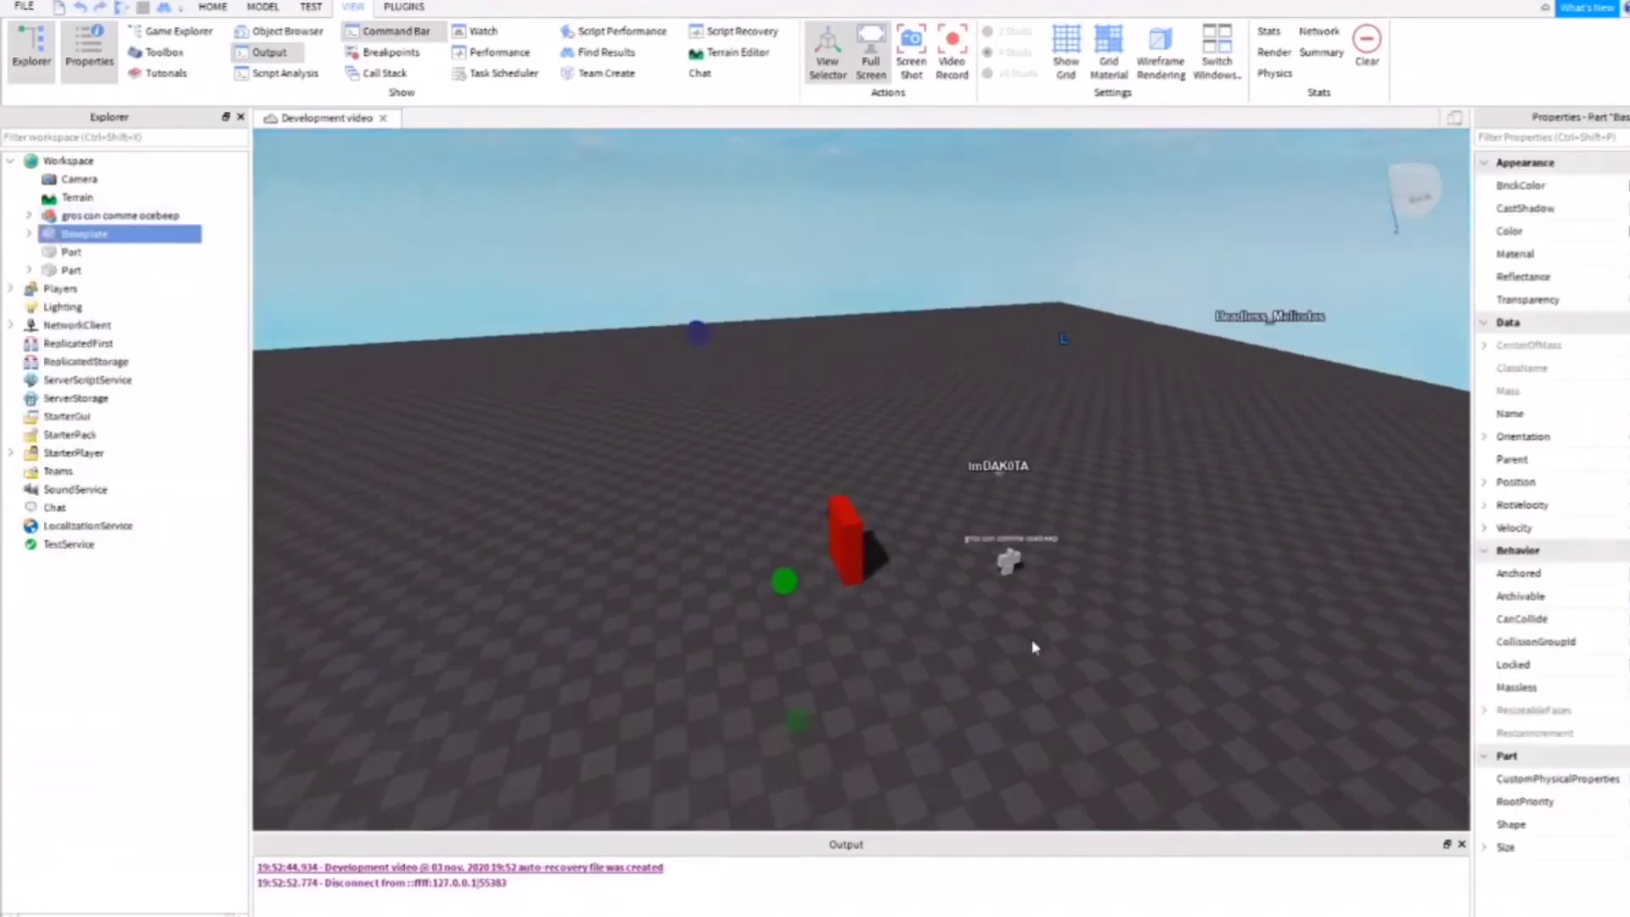
drag(1303, 551, 1364, 490)
click(1364, 489)
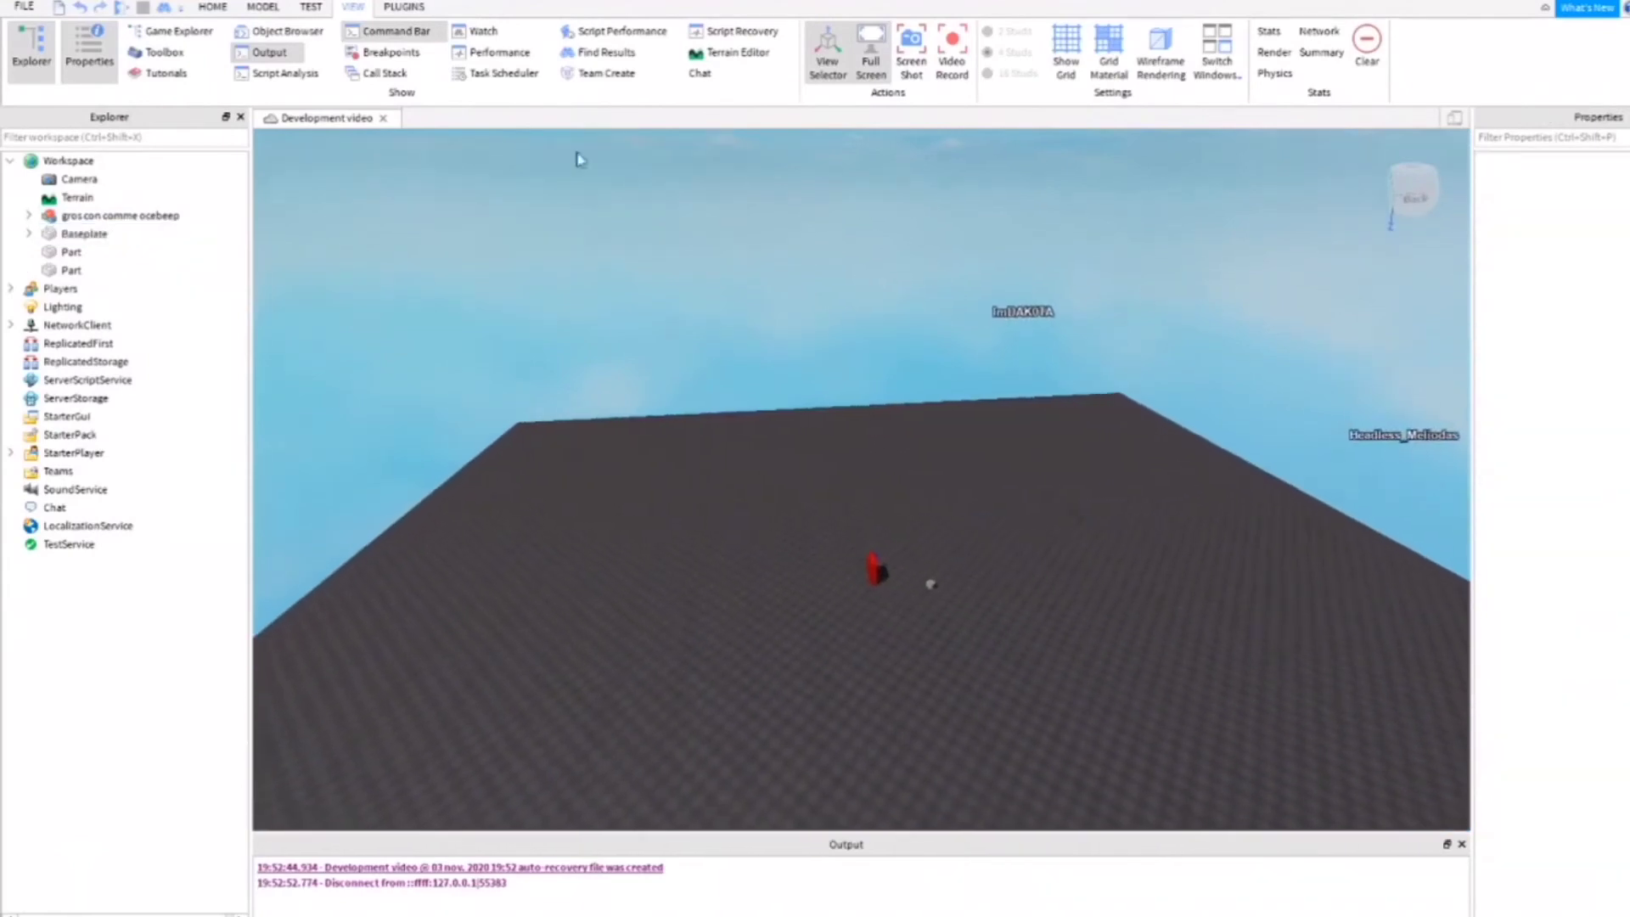
- Lock the red block with the Lock tool, return to the Select tool, and select the block's Part entry in the Explorer
click(214, 7)
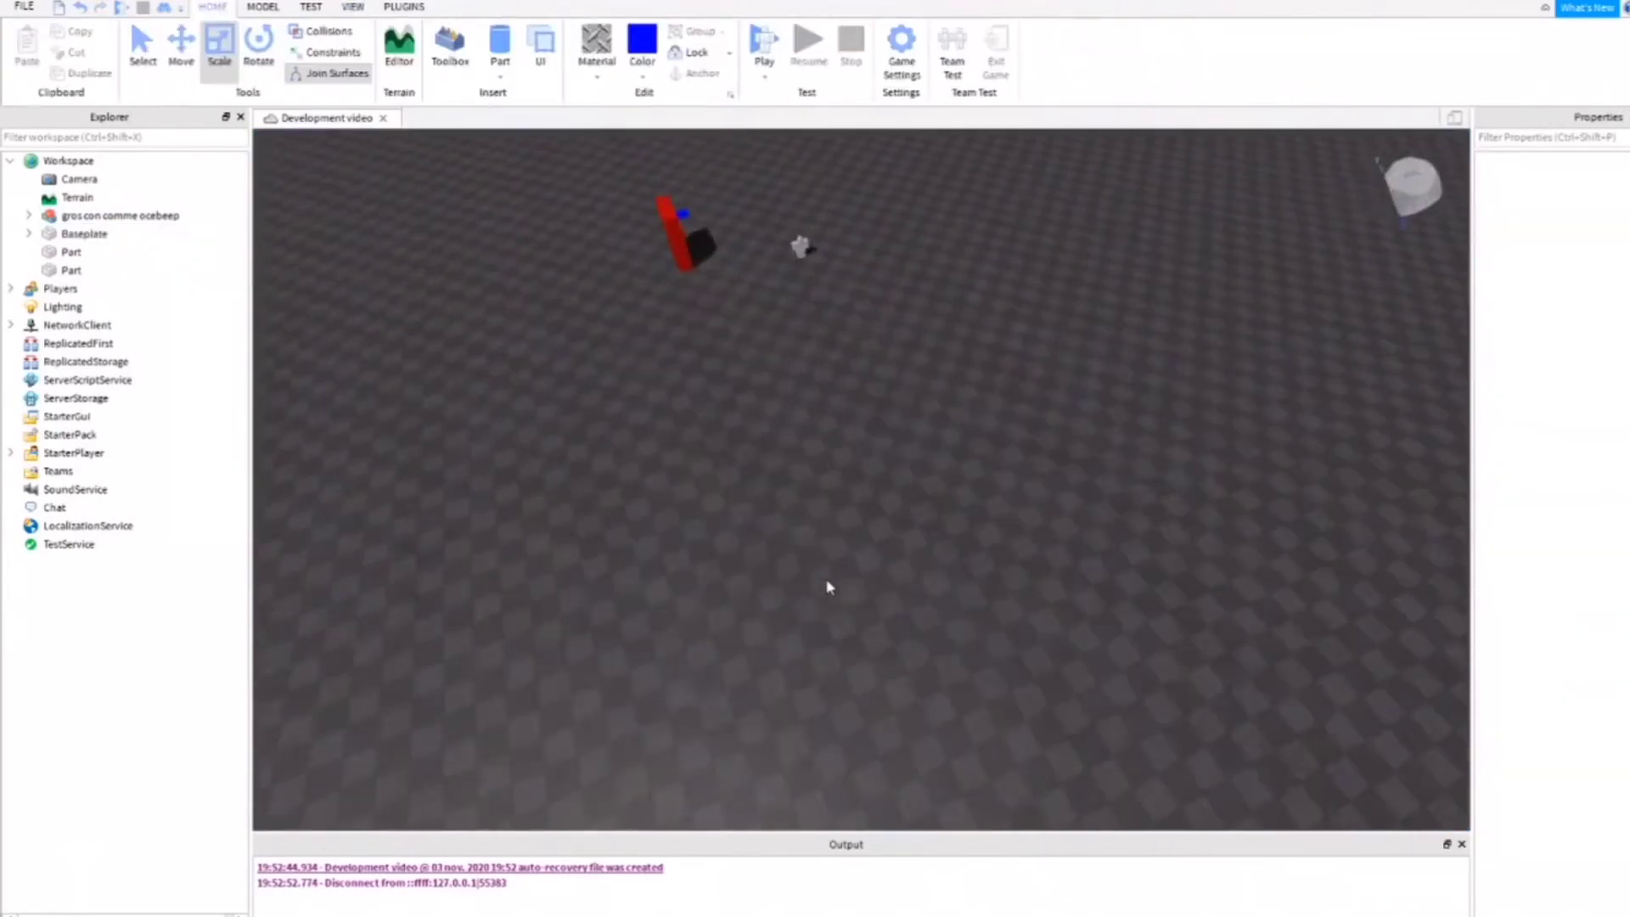
key(w)
key(a)
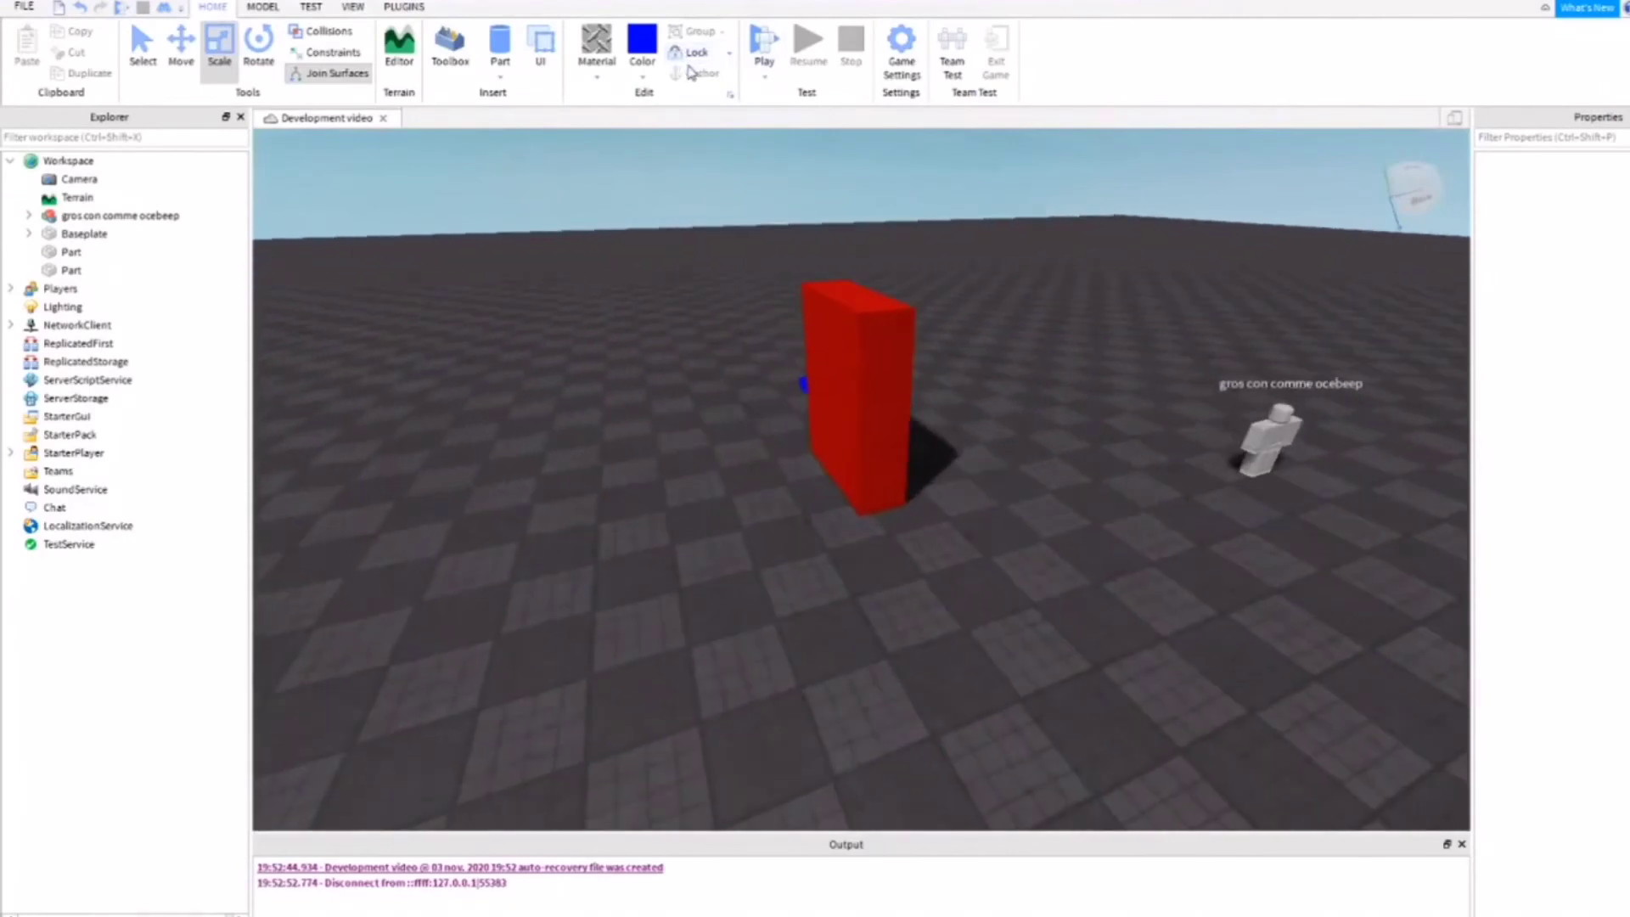
click(694, 53)
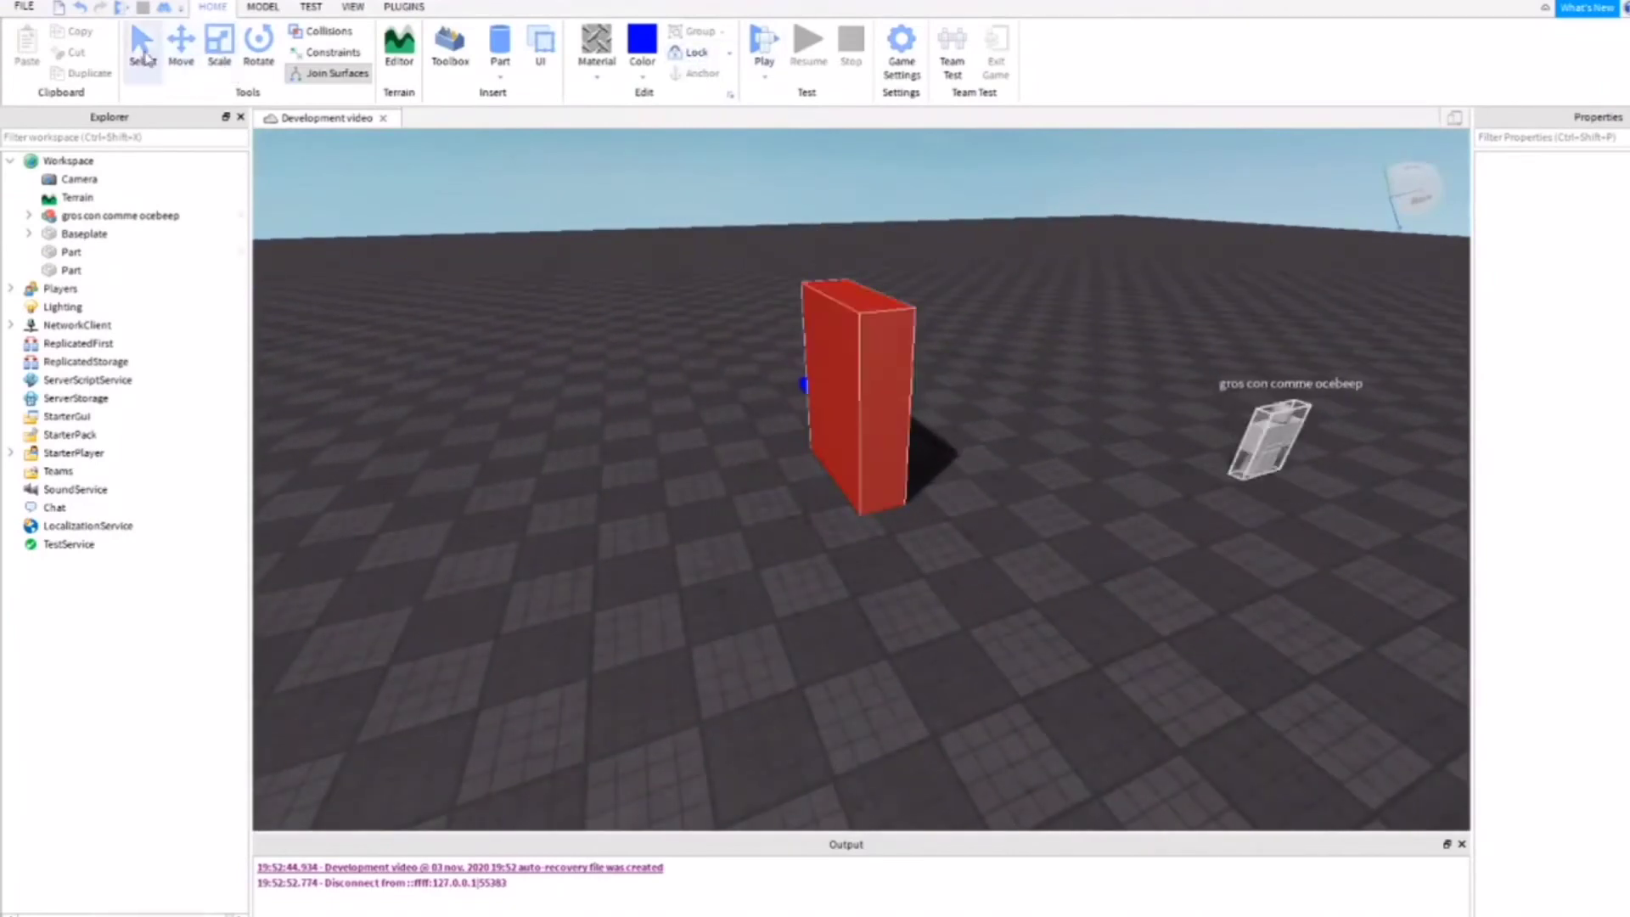
click(143, 47)
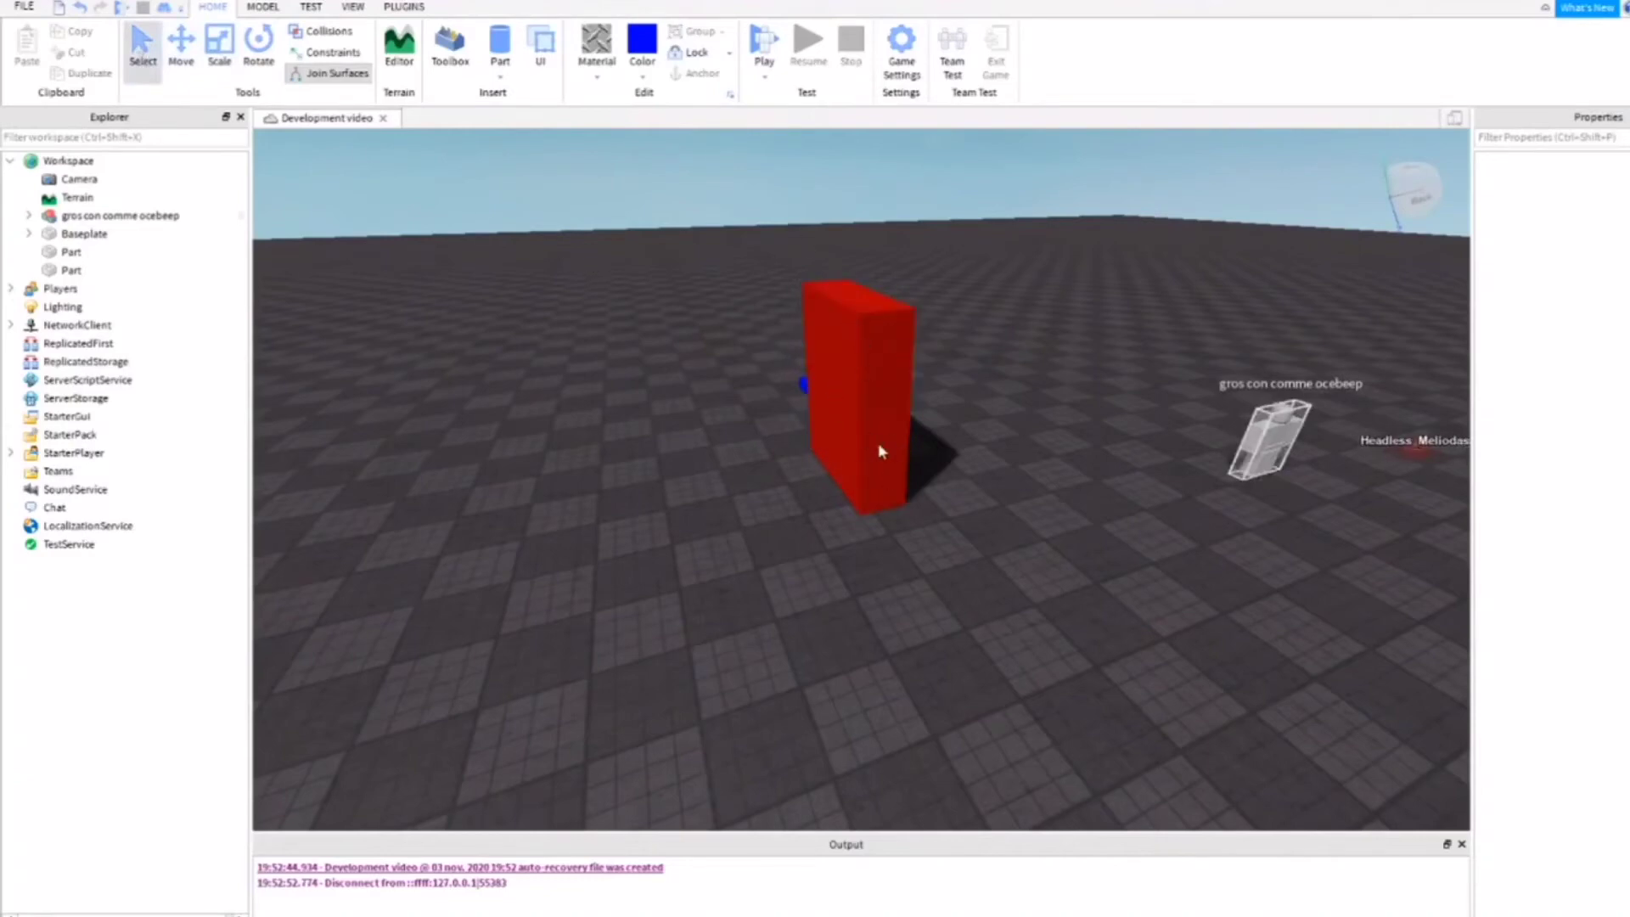
click(66, 257)
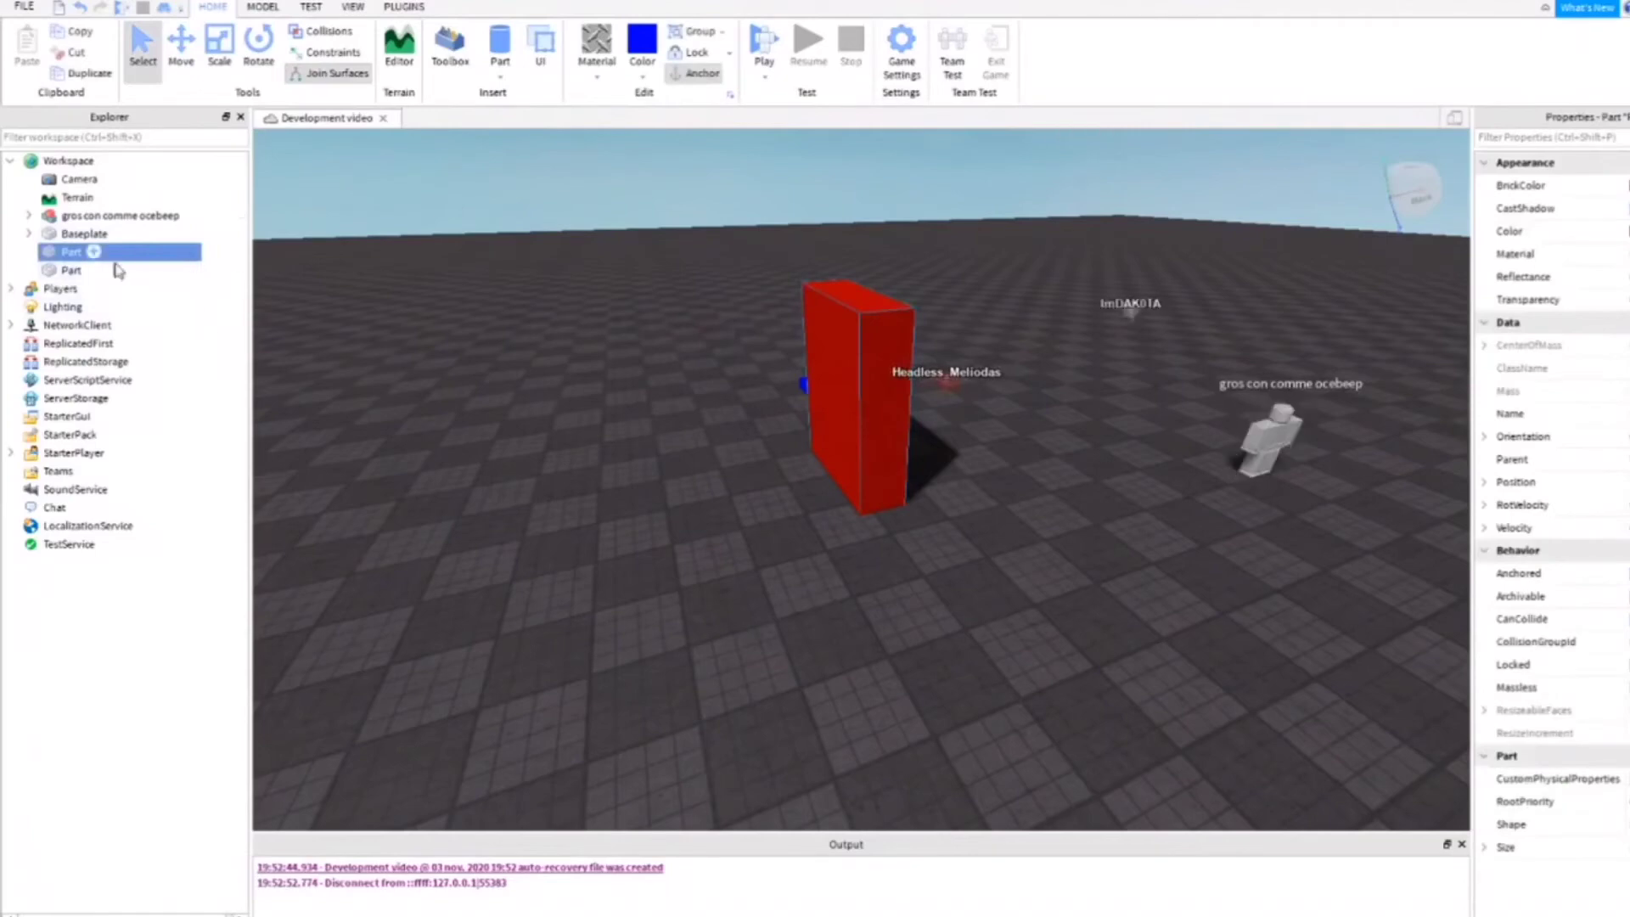
- Unlock the red block with the Lock tool, return to the Select tool, then select the block in the scene and focus on it
click(263, 7)
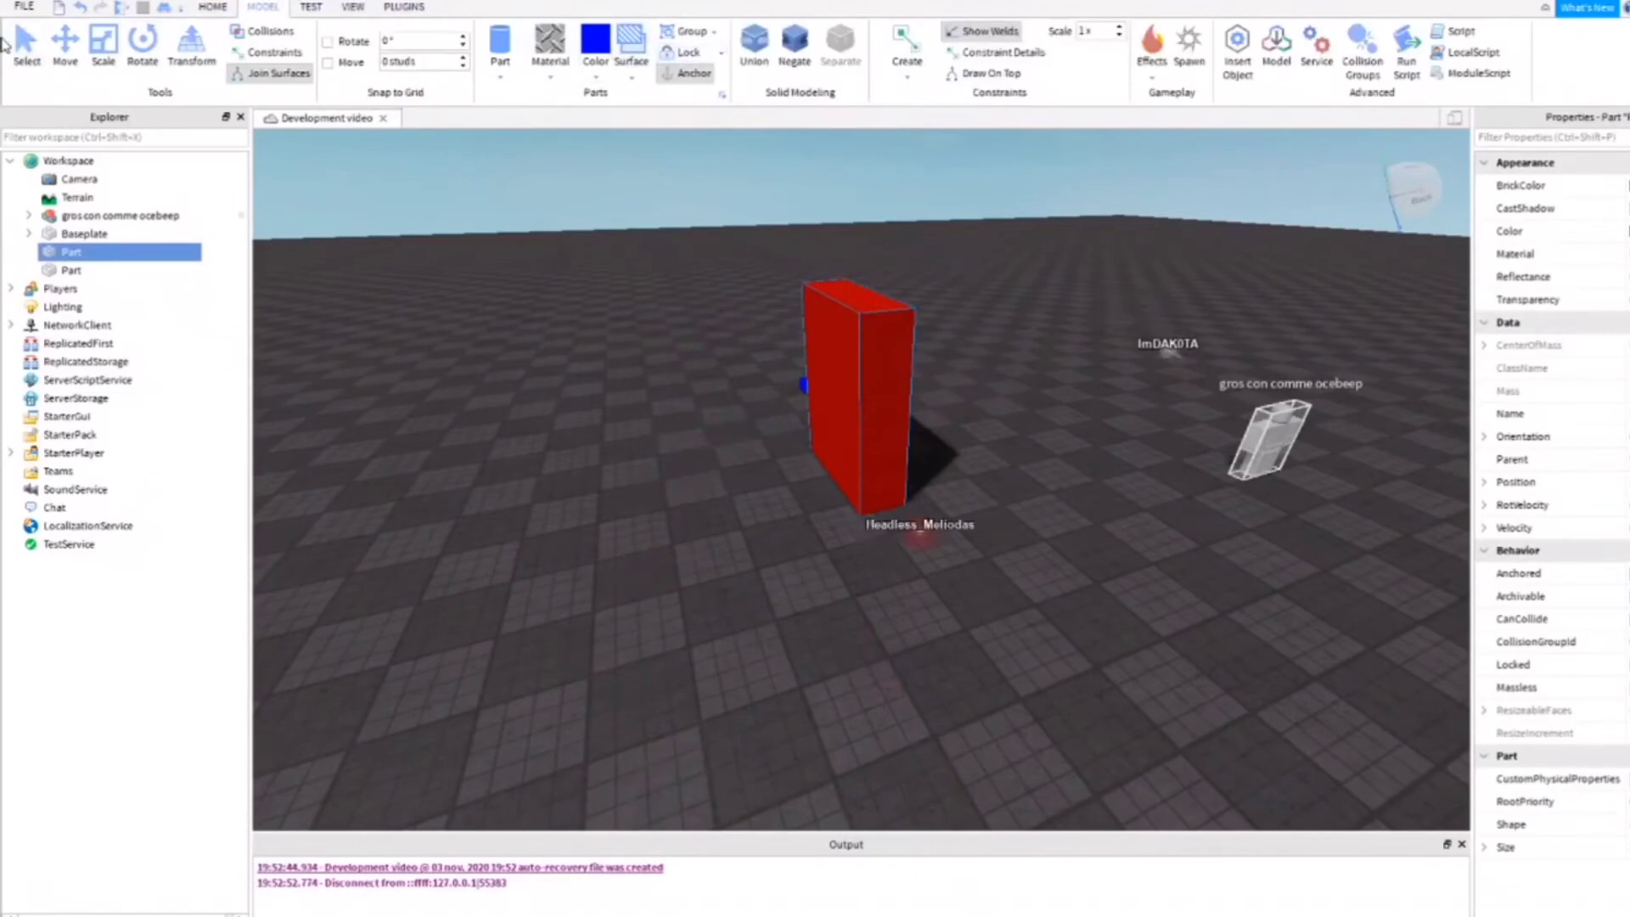
click(25, 44)
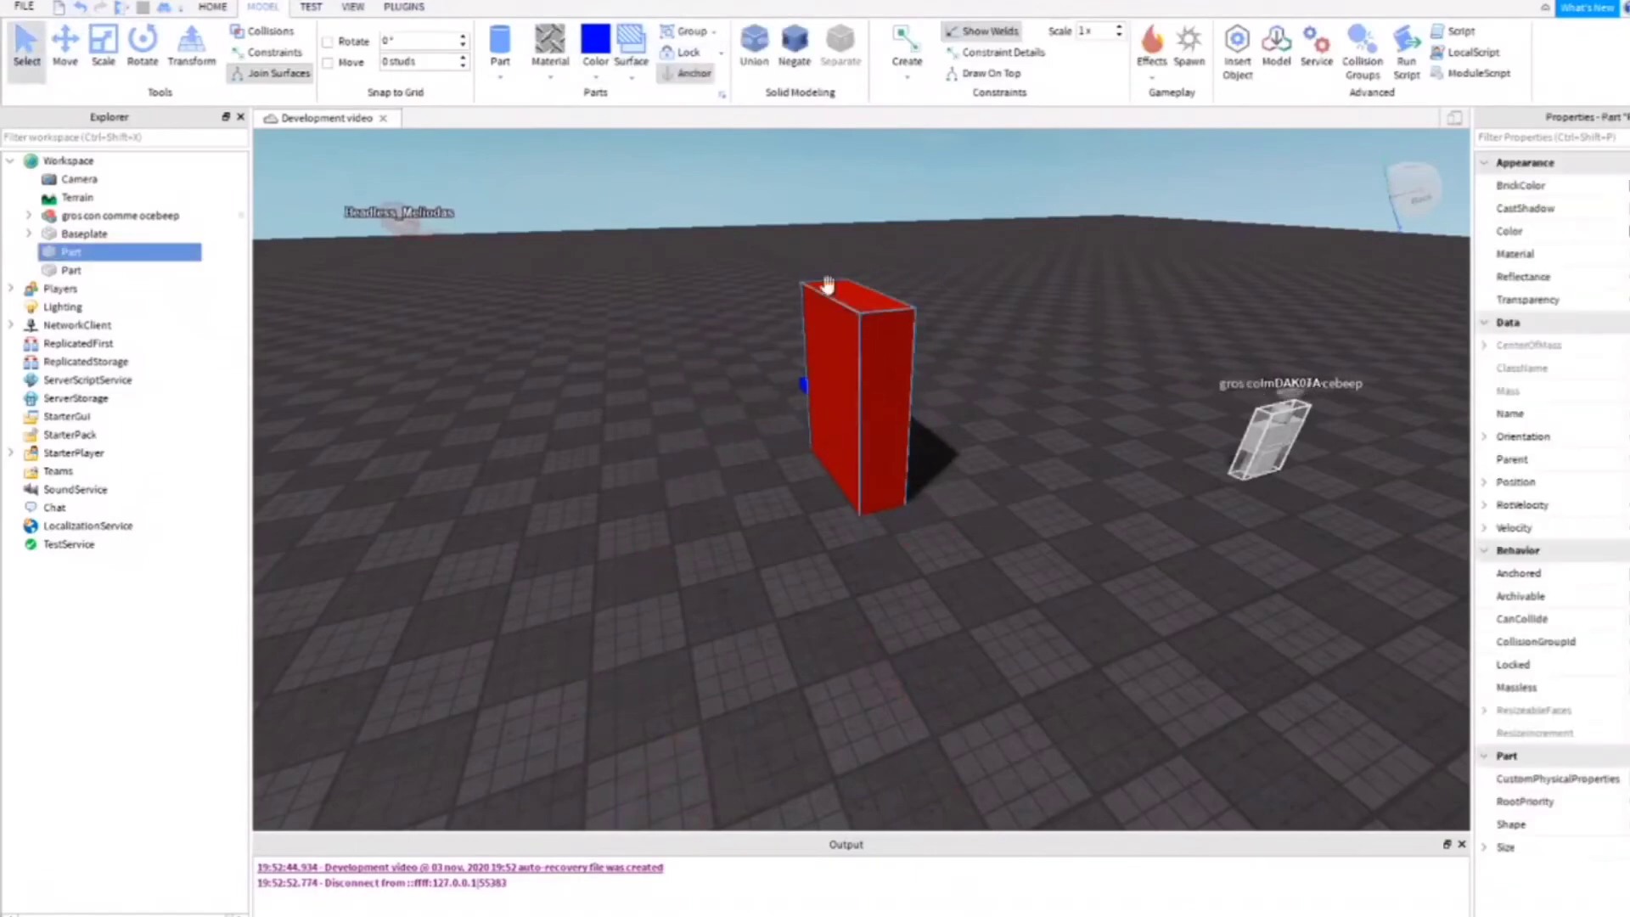
click(687, 52)
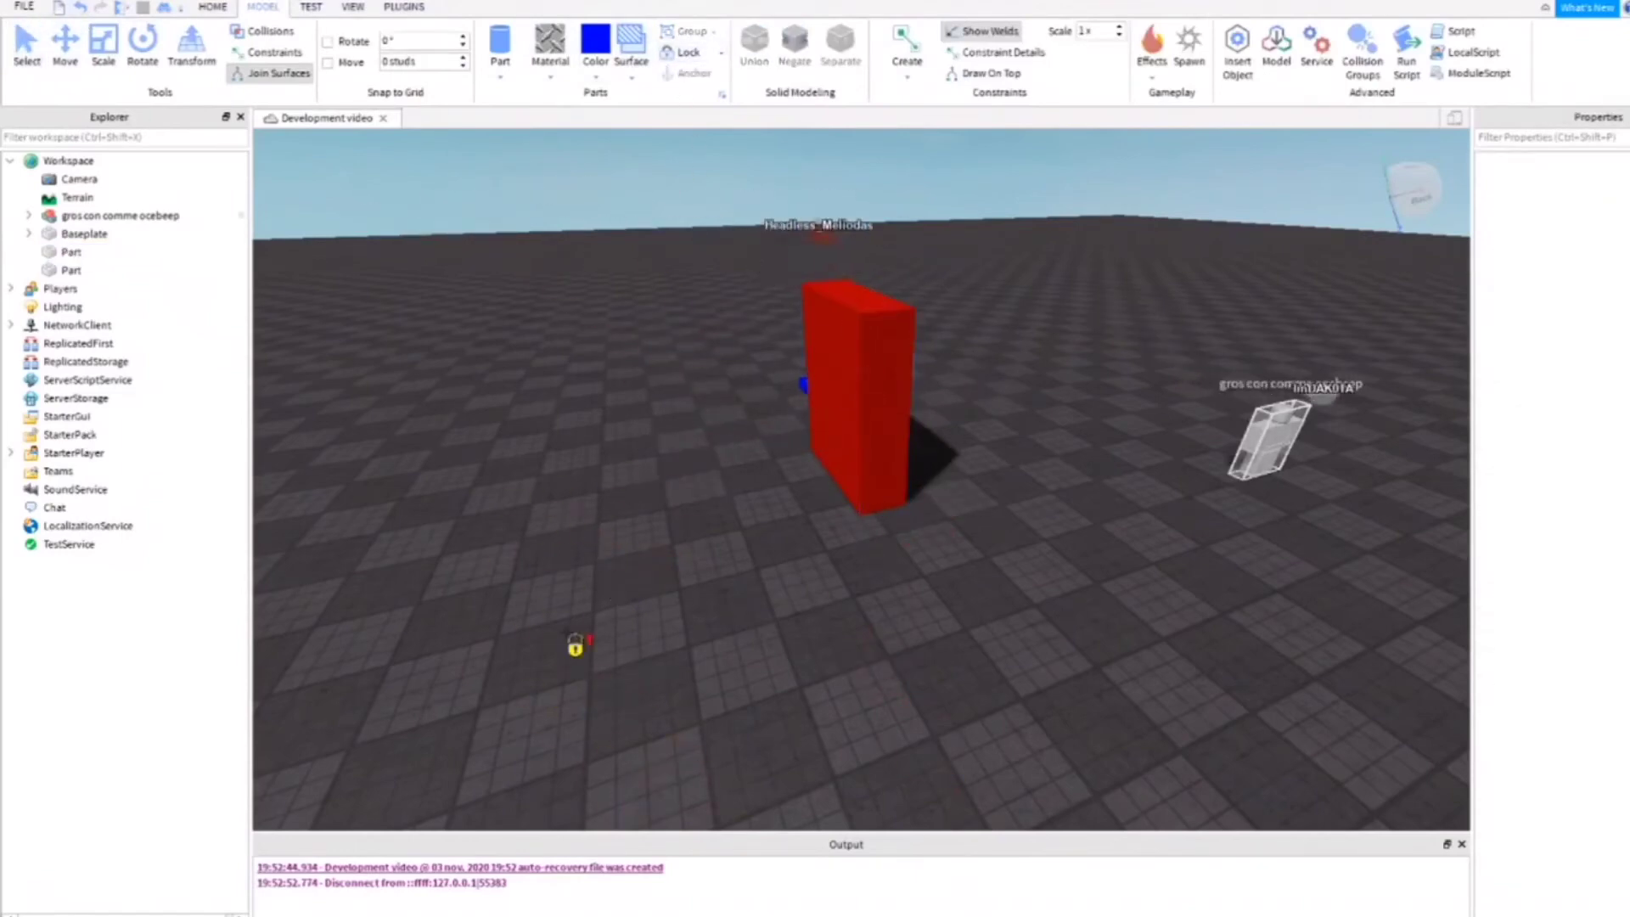
click(25, 51)
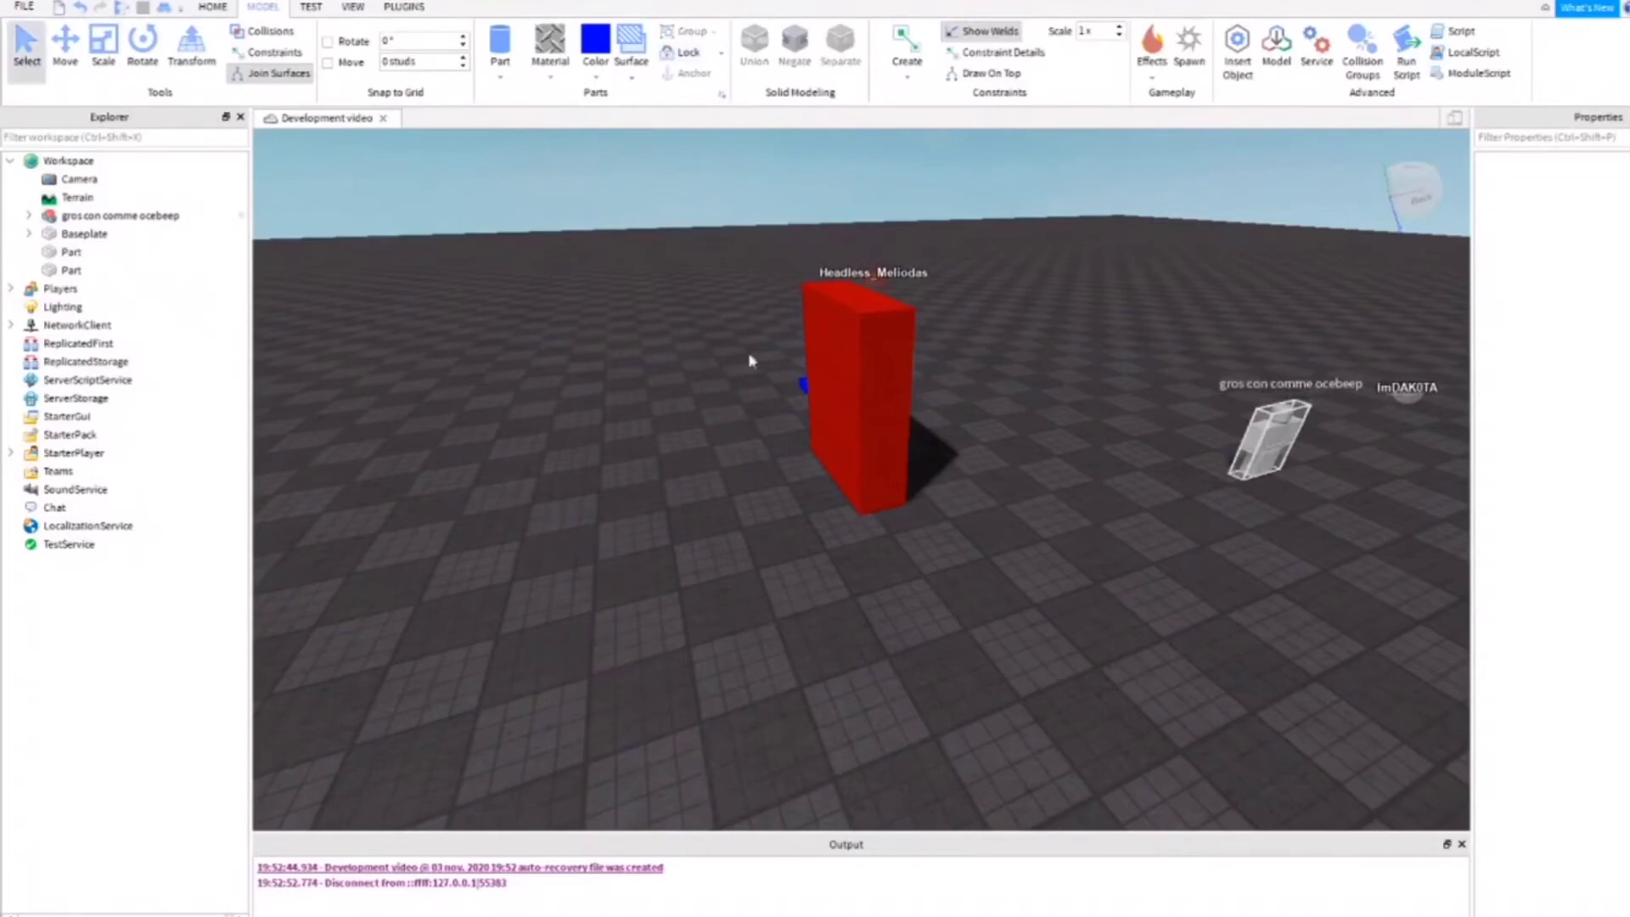
click(830, 409)
key(f)
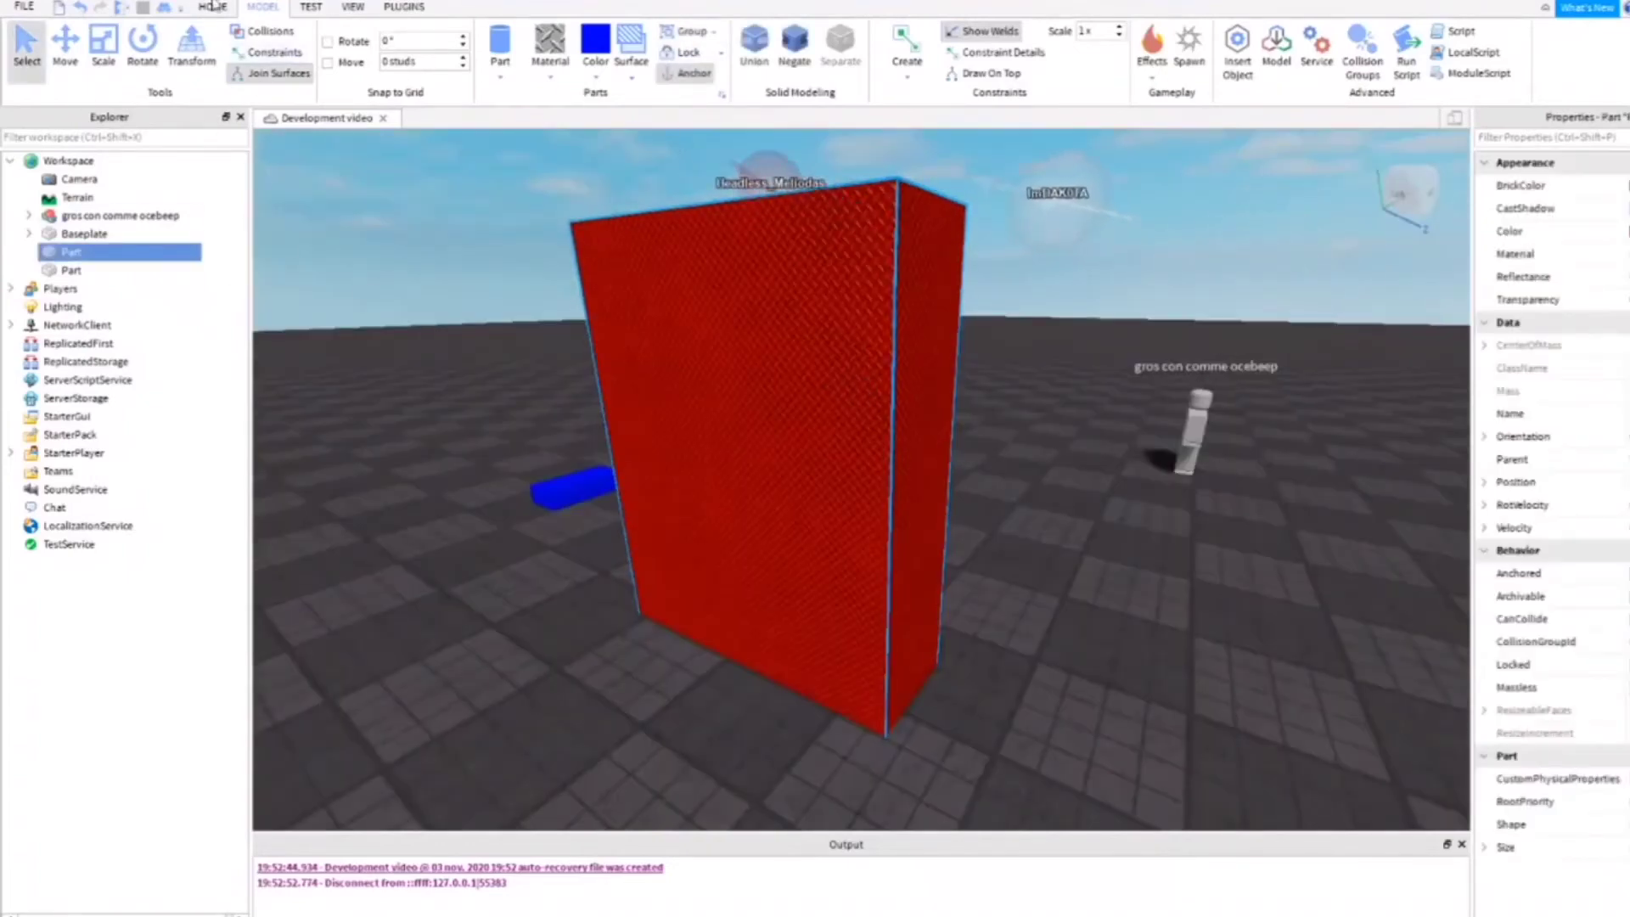
- Playtest the game, walk the character against the red block and jump, and stop the test
click(116, 10)
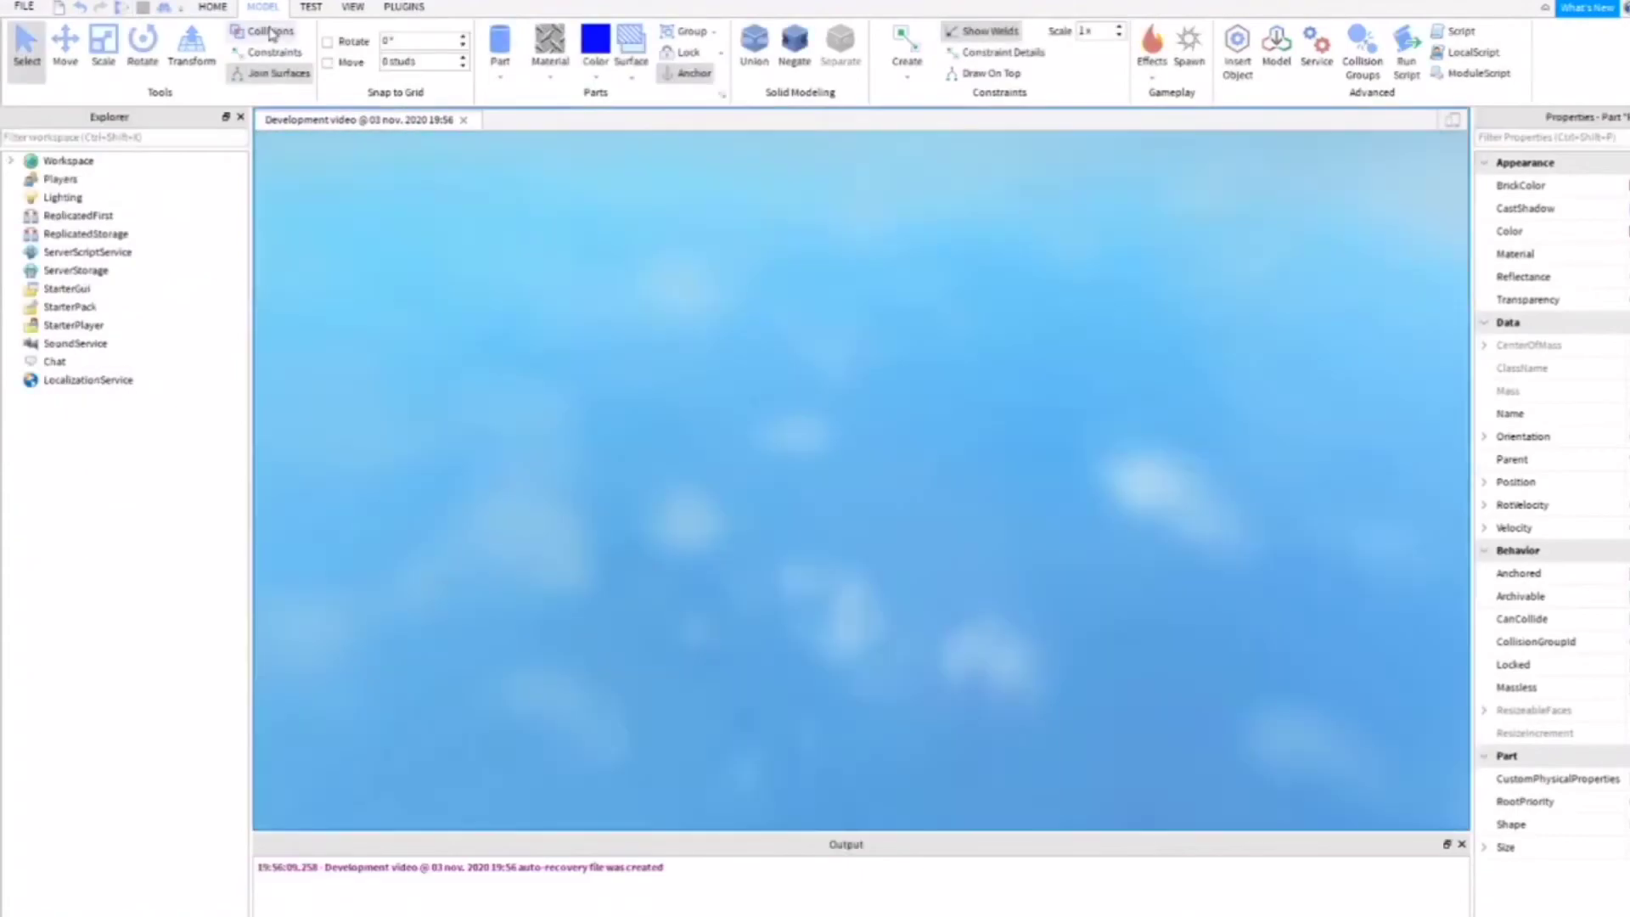
key(w)
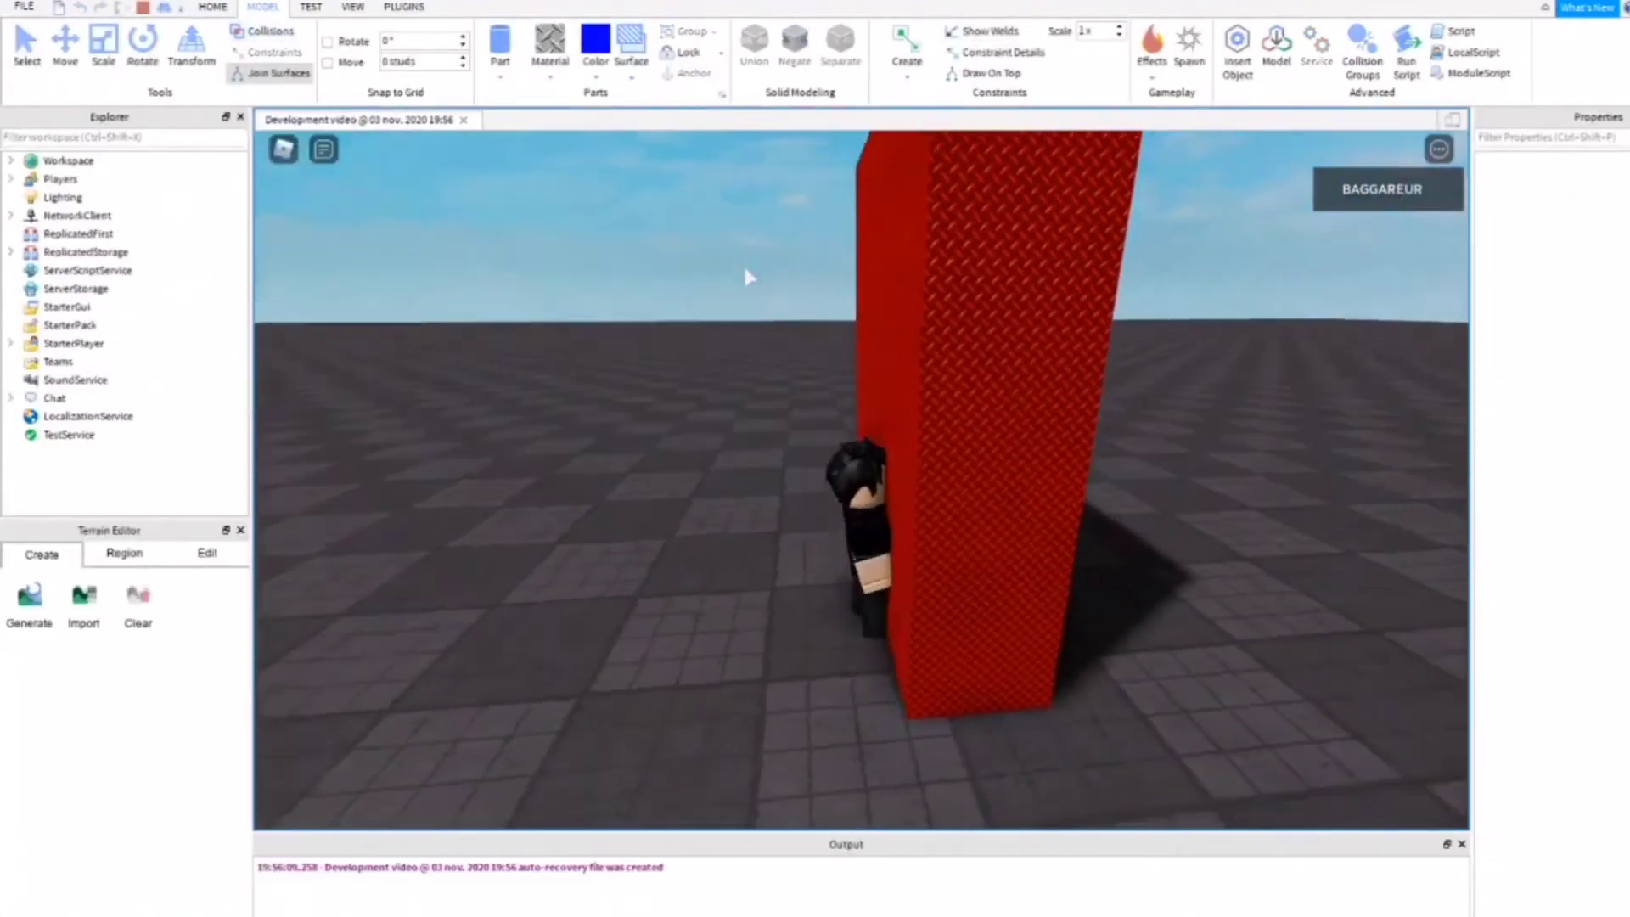
key(space)
click(143, 8)
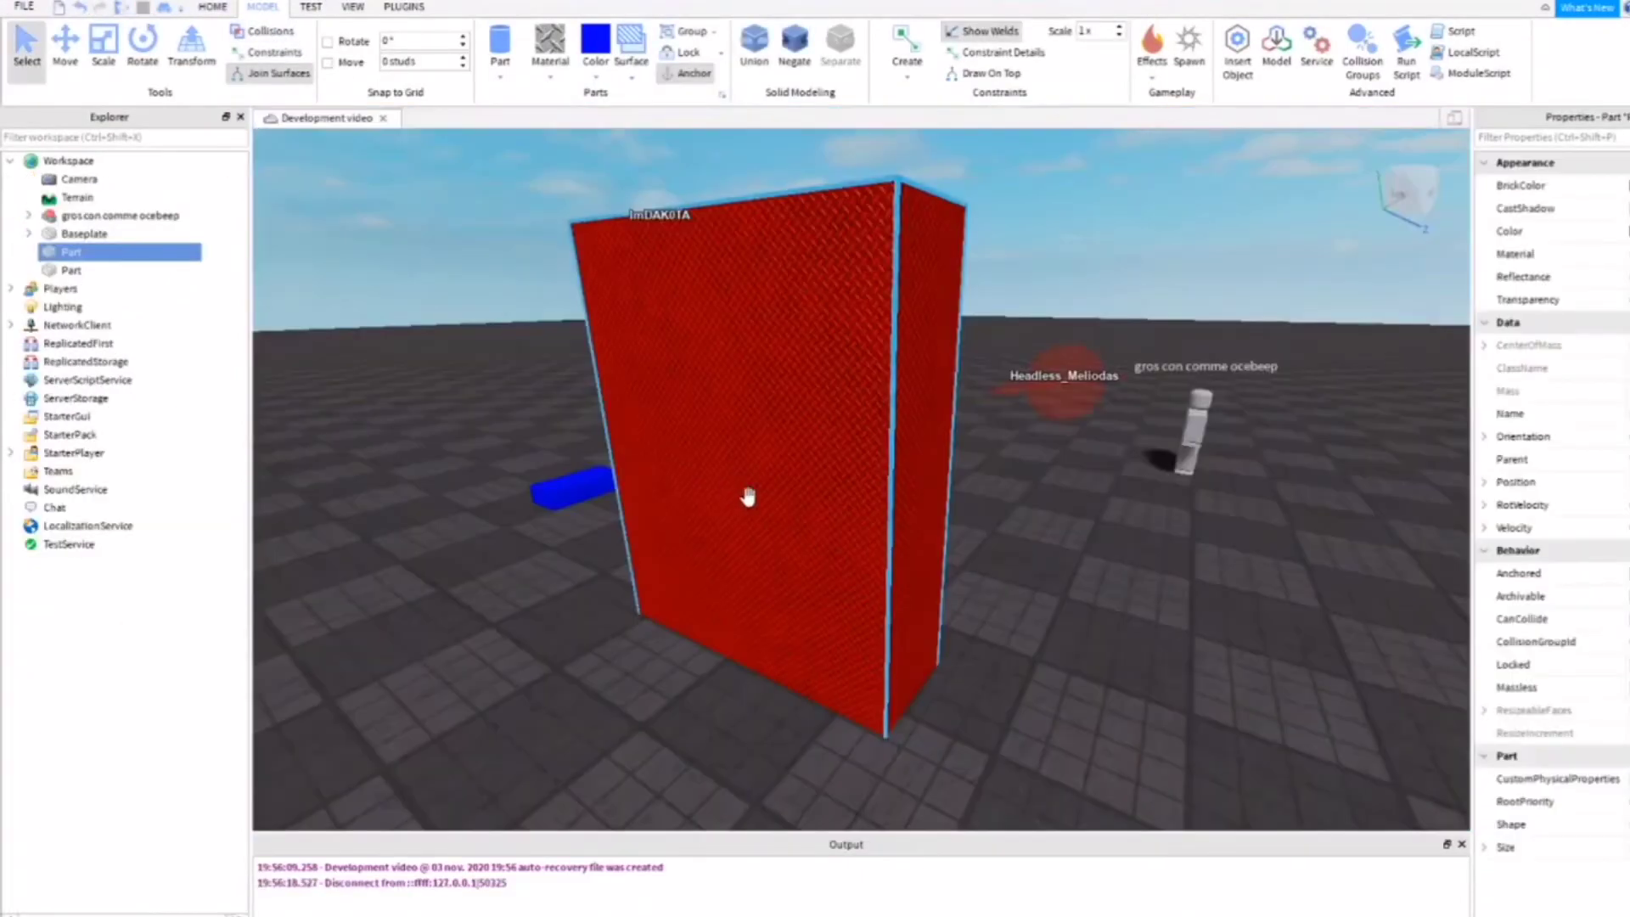
- Change the selected red block's Material property to another material
key(s)
right_drag(749, 495, 793, 550)
key(w)
key(a)
key(d)
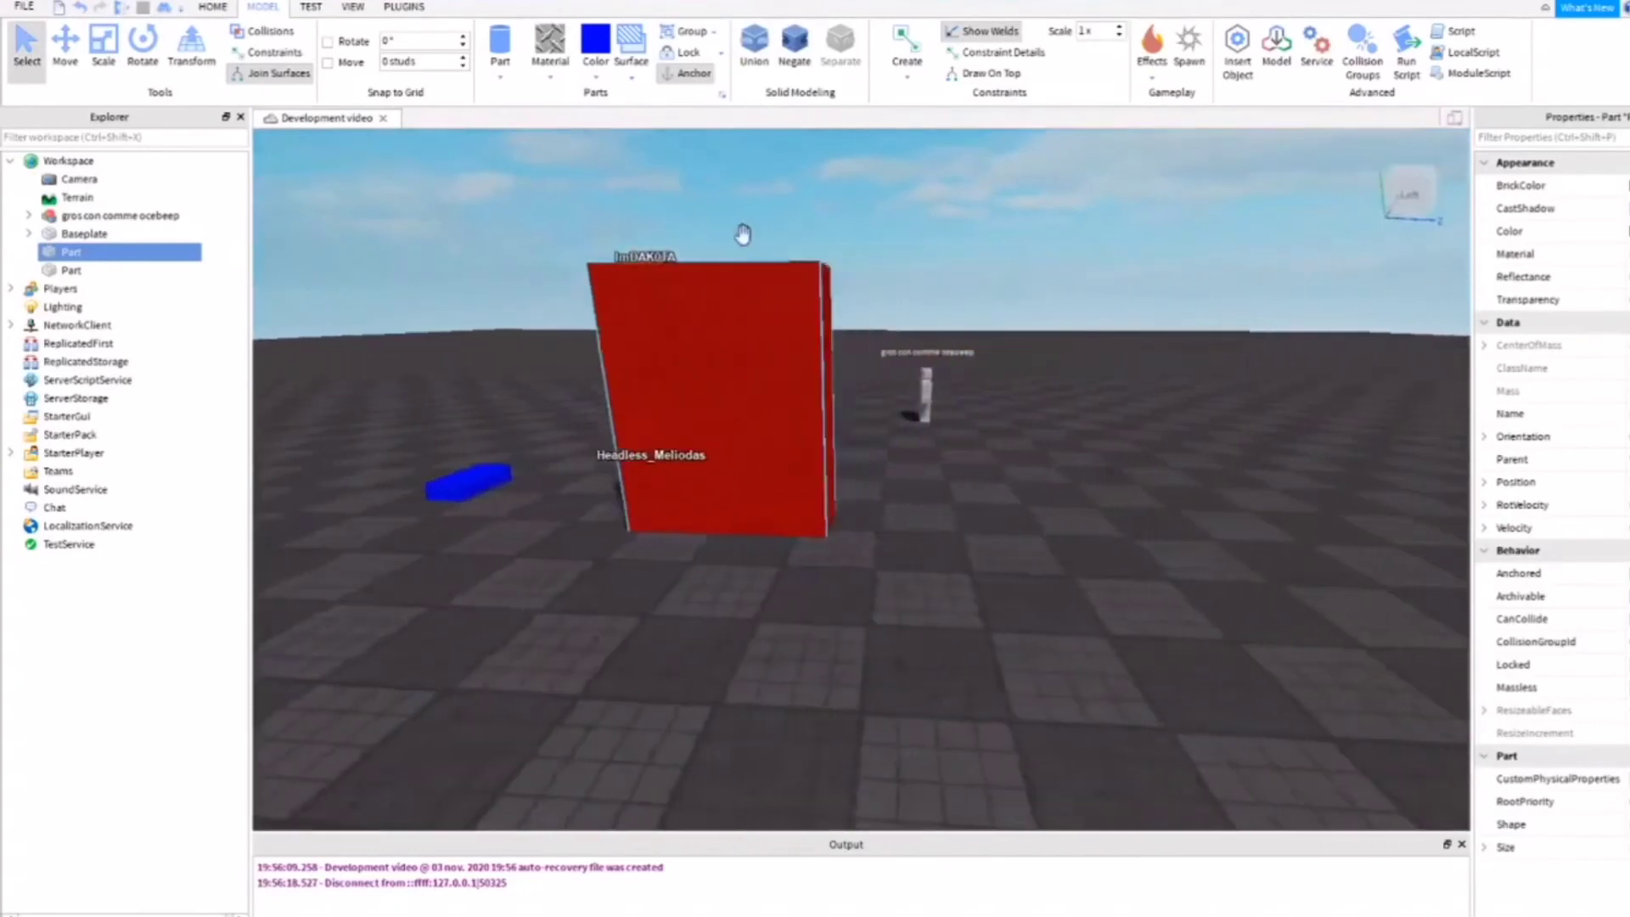
key(a)
key(w)
scroll(1248, 276, down, 4)
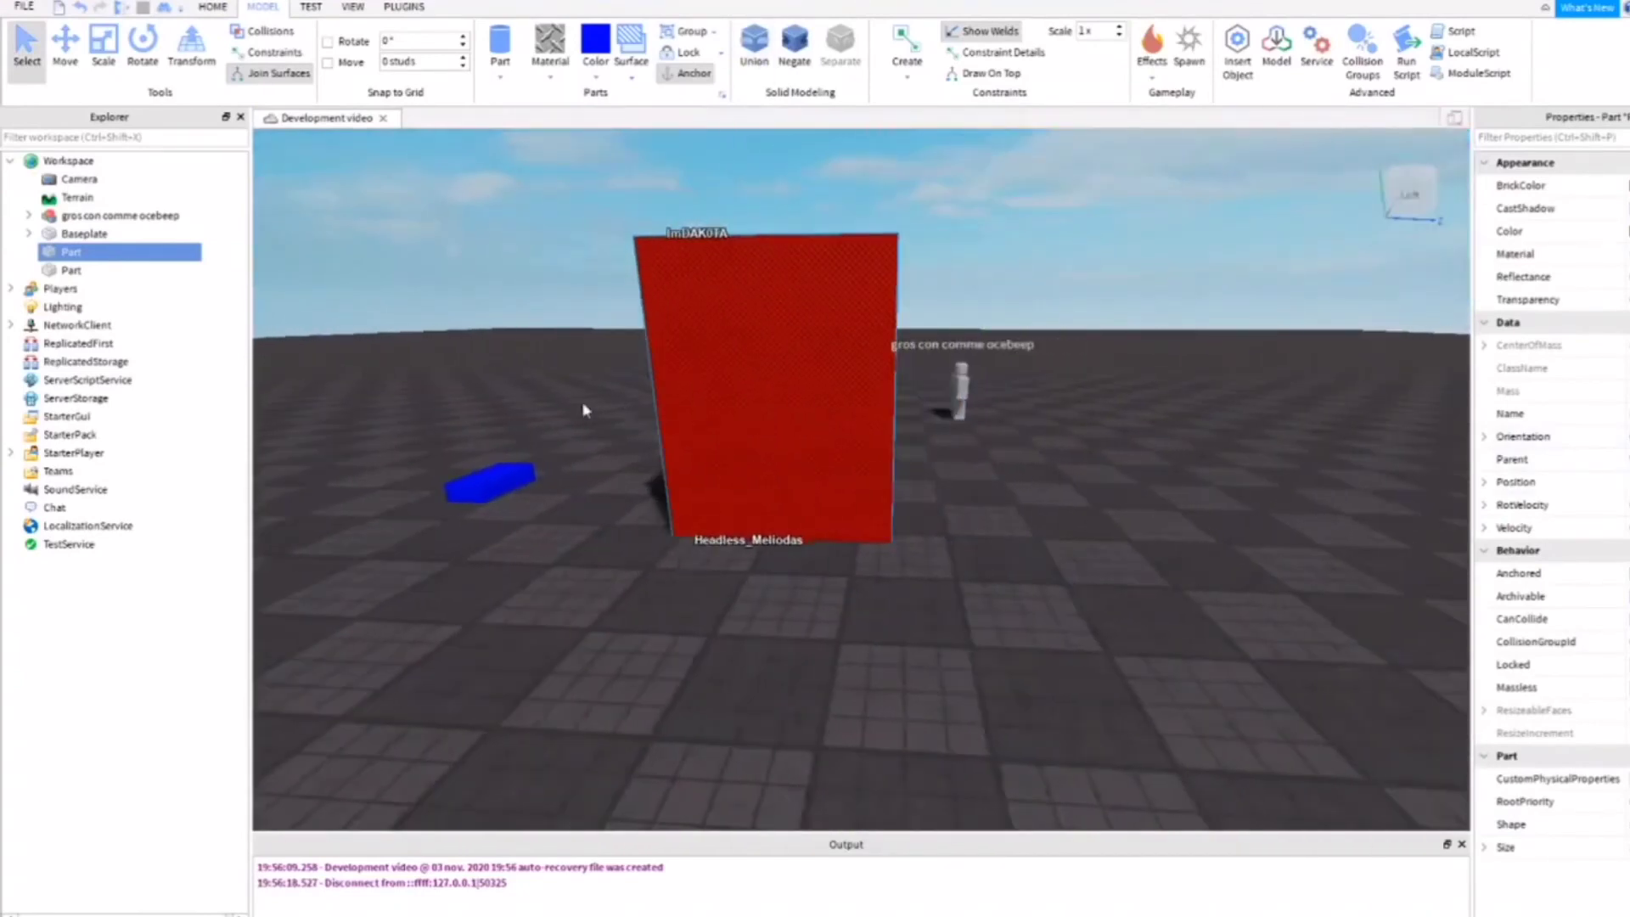
scroll(1324, 329, up, 5)
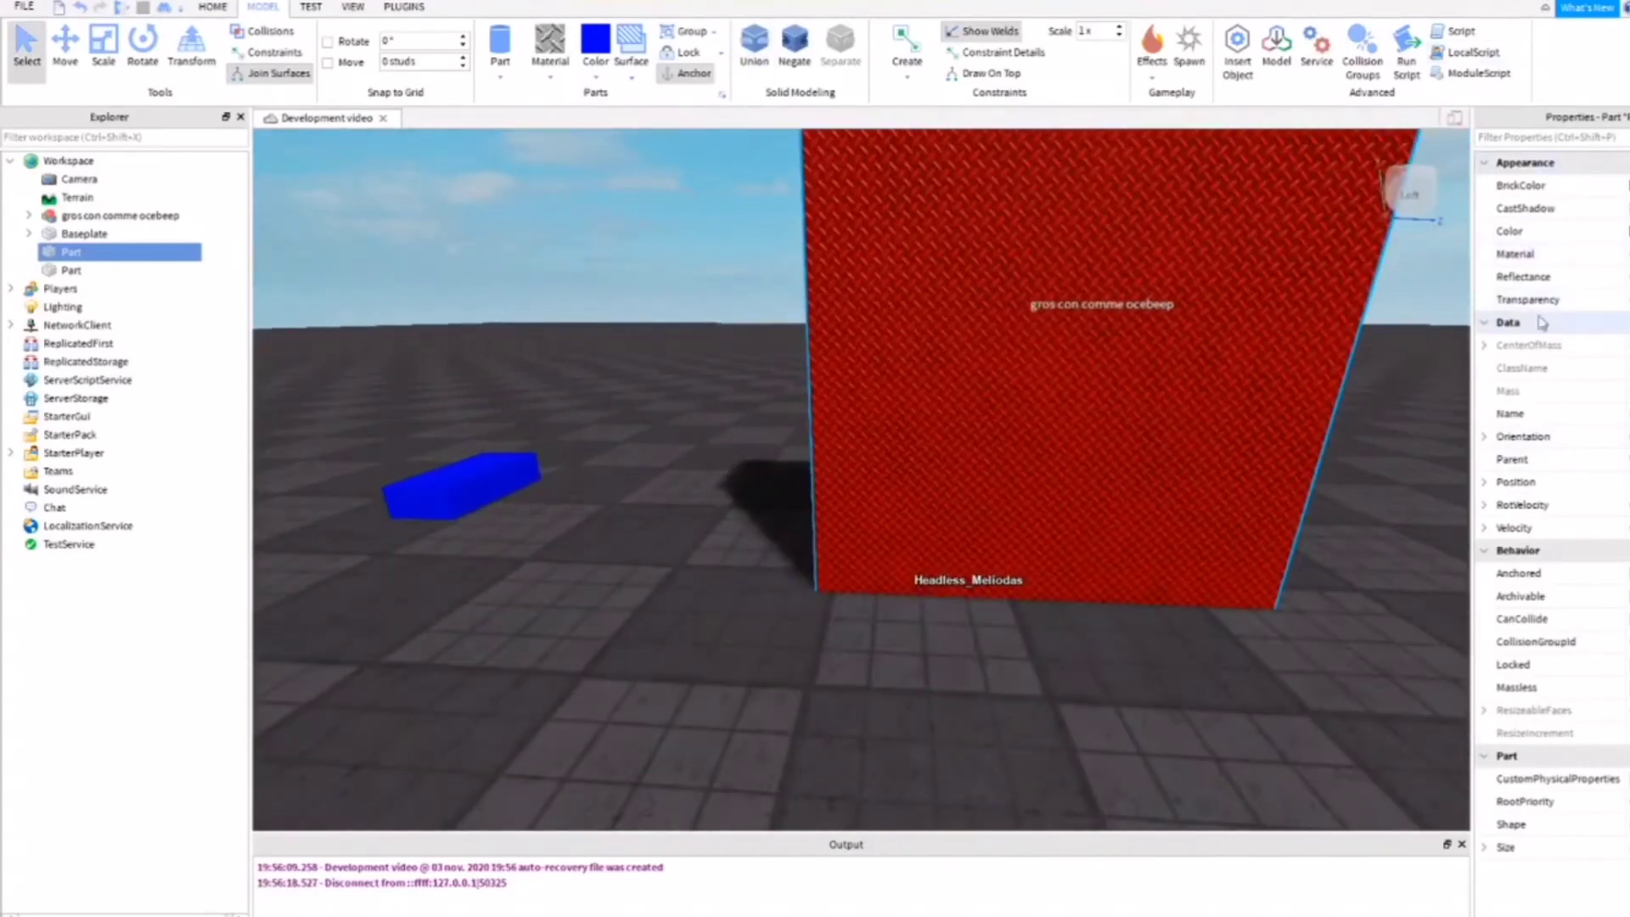
scroll(1335, 291, down, 4)
click(1624, 254)
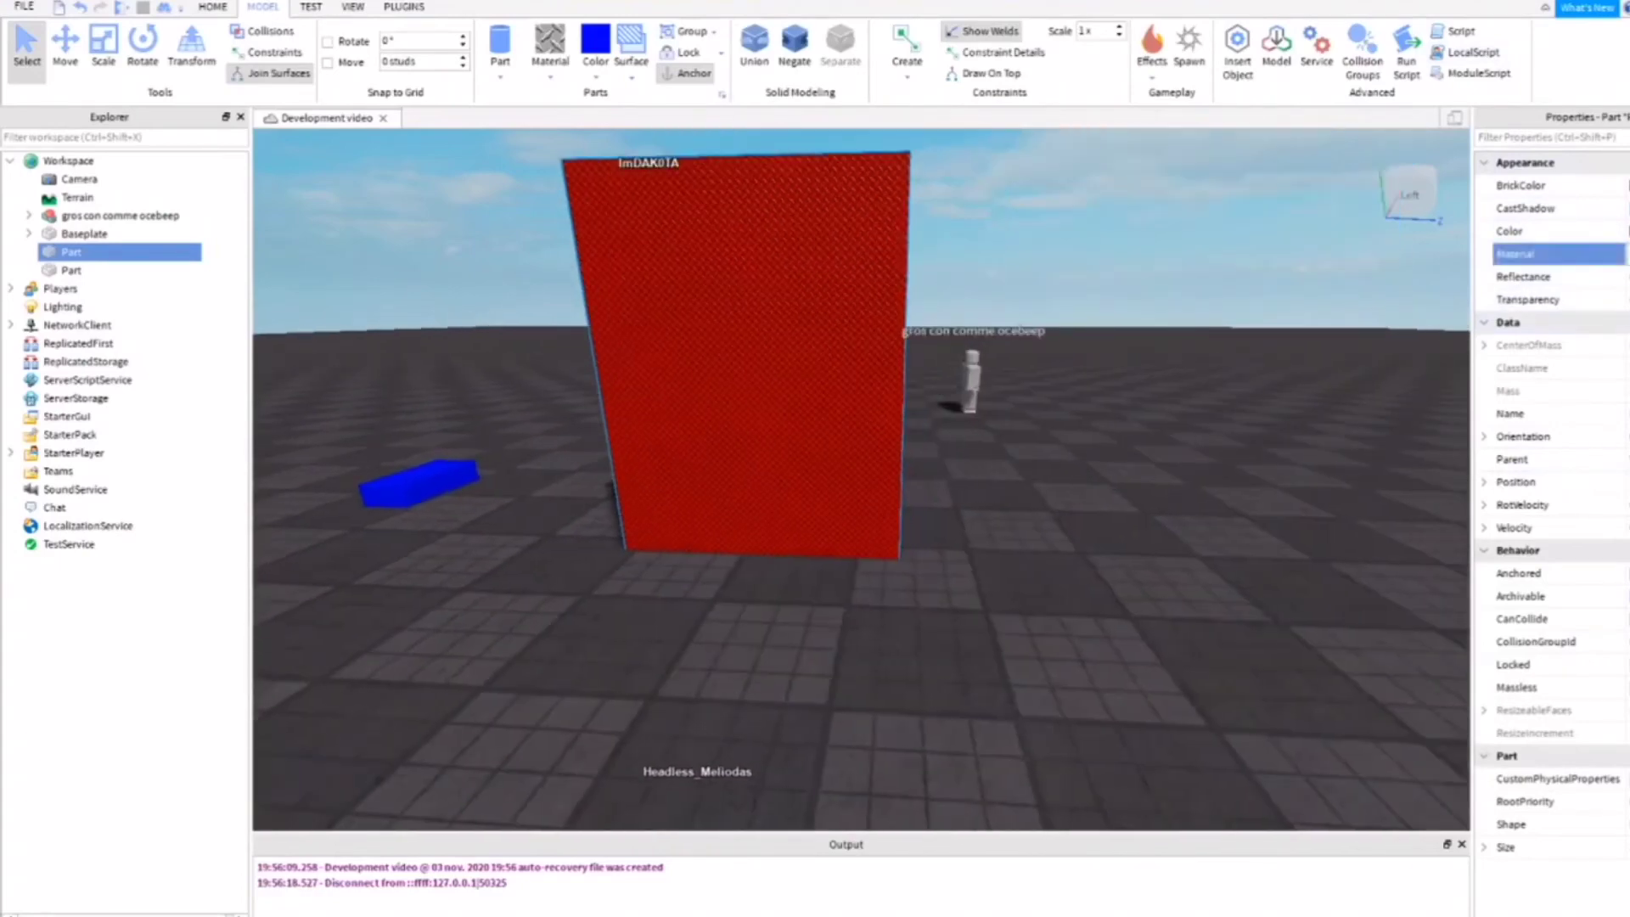
key(Down)
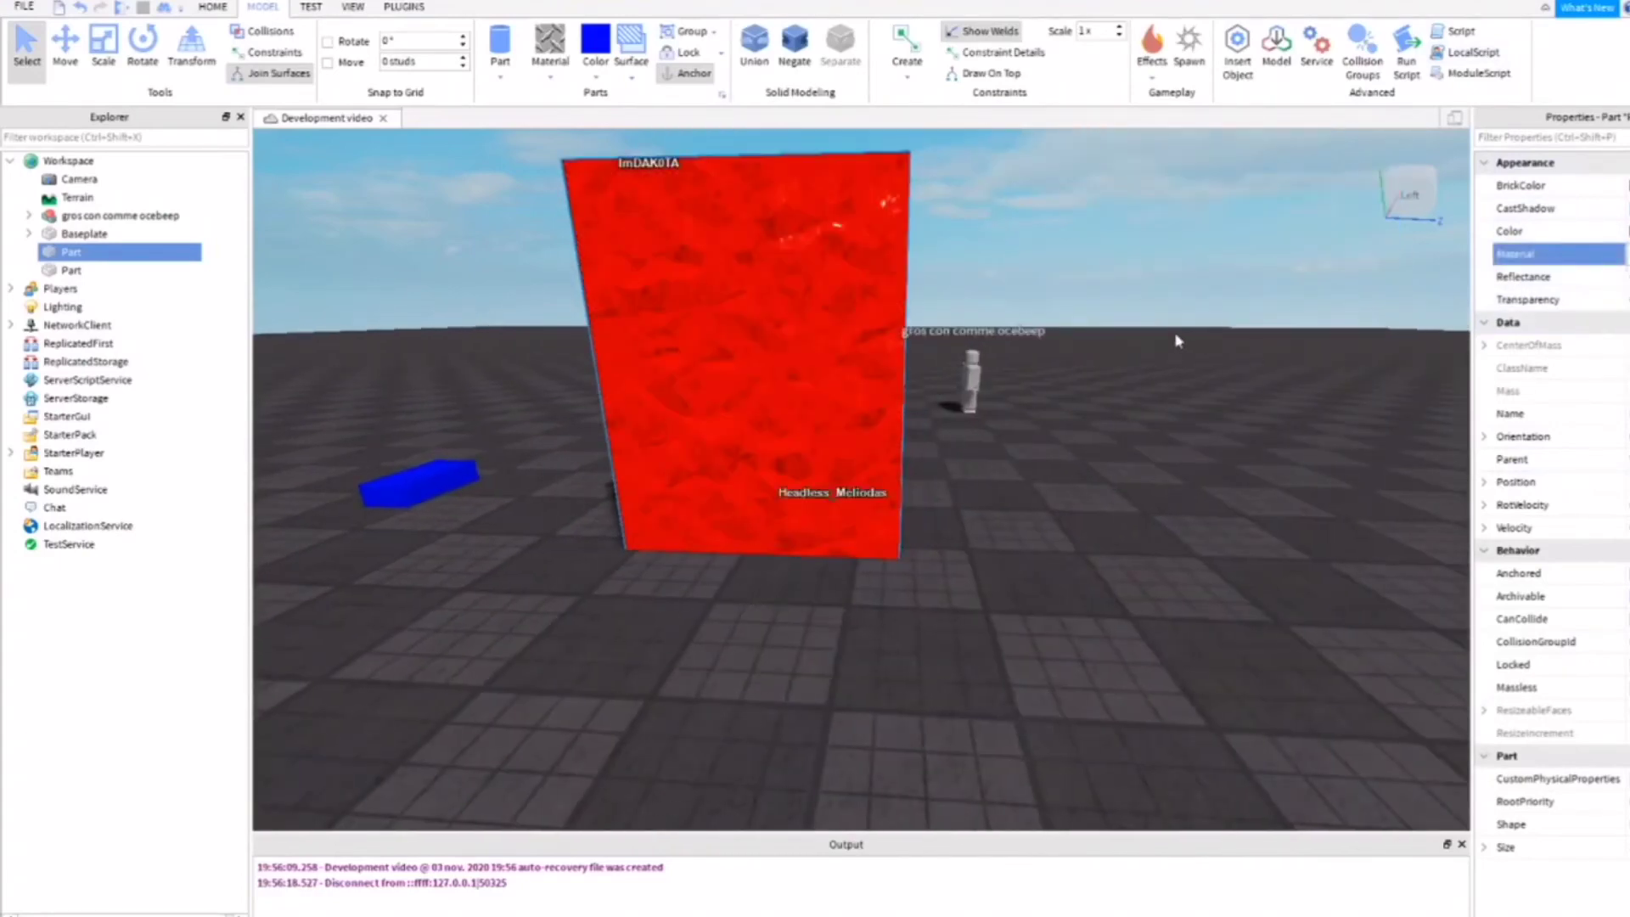
- Recolour the block black and then dark green from the colour palette
click(604, 80)
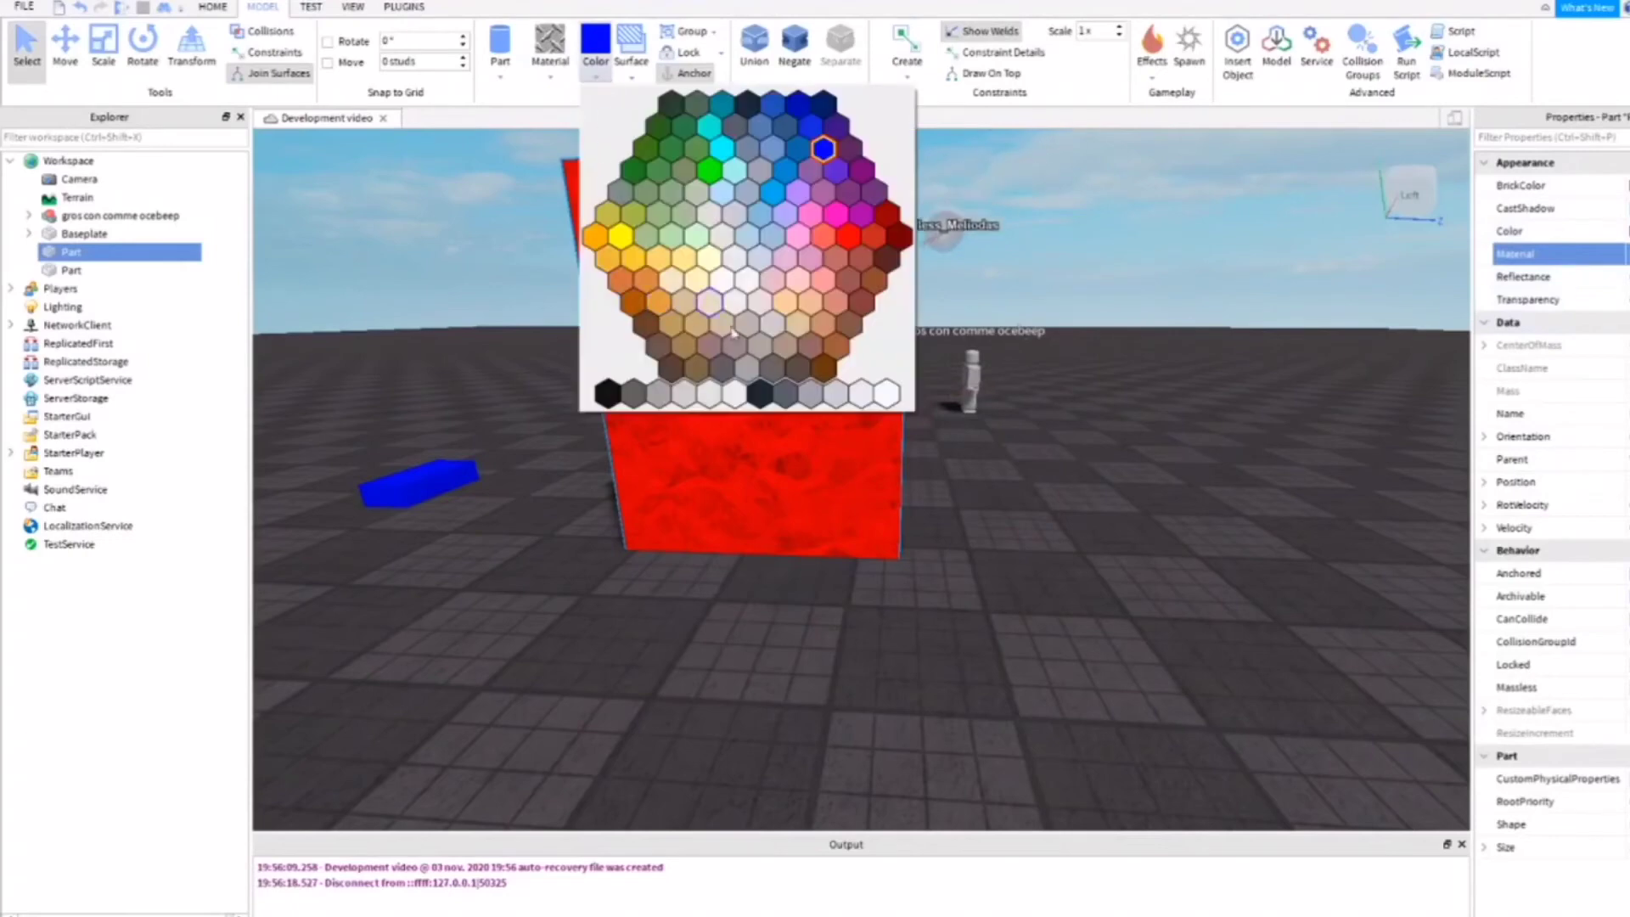
click(608, 394)
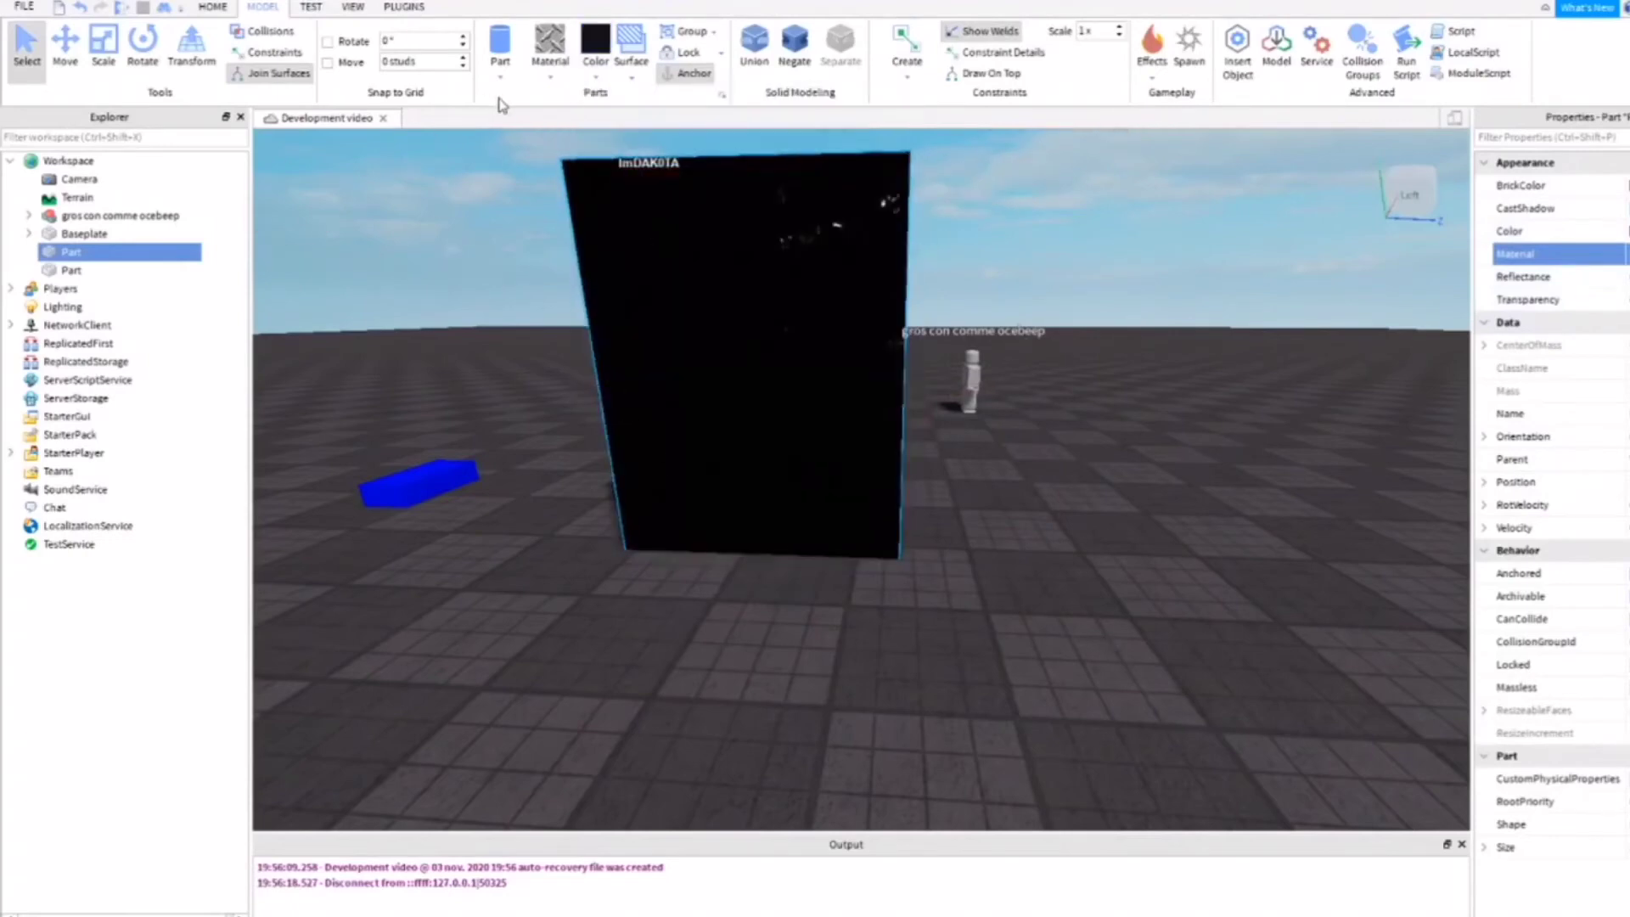
click(596, 82)
click(636, 314)
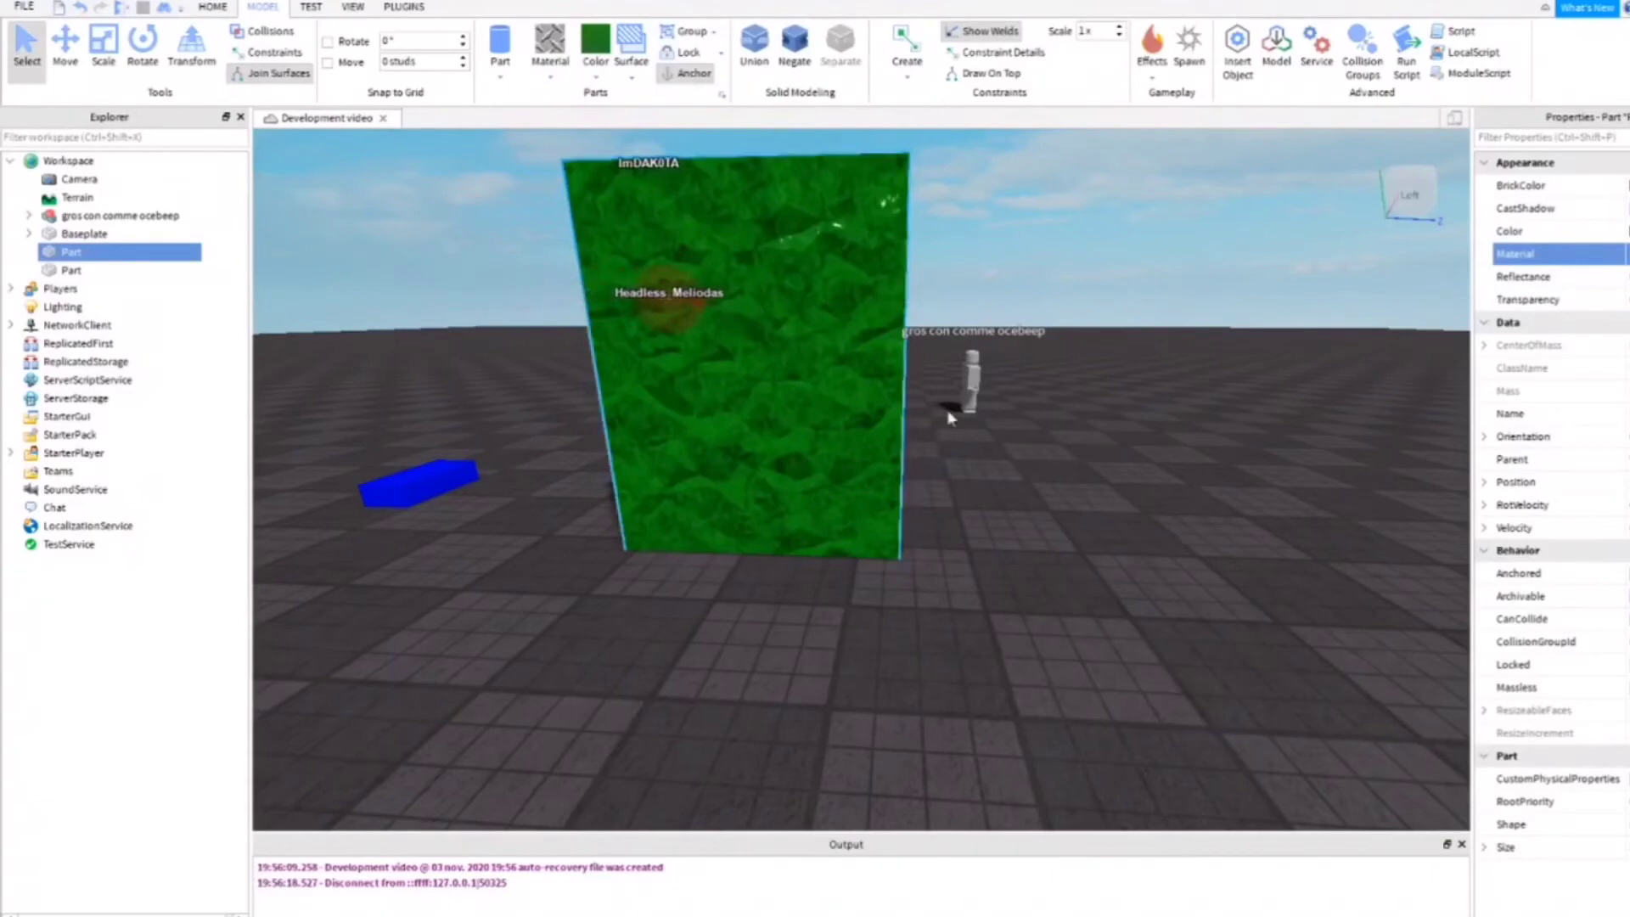
- Raise the green block's Reflectance and try out its Transparency property
click(1617, 276)
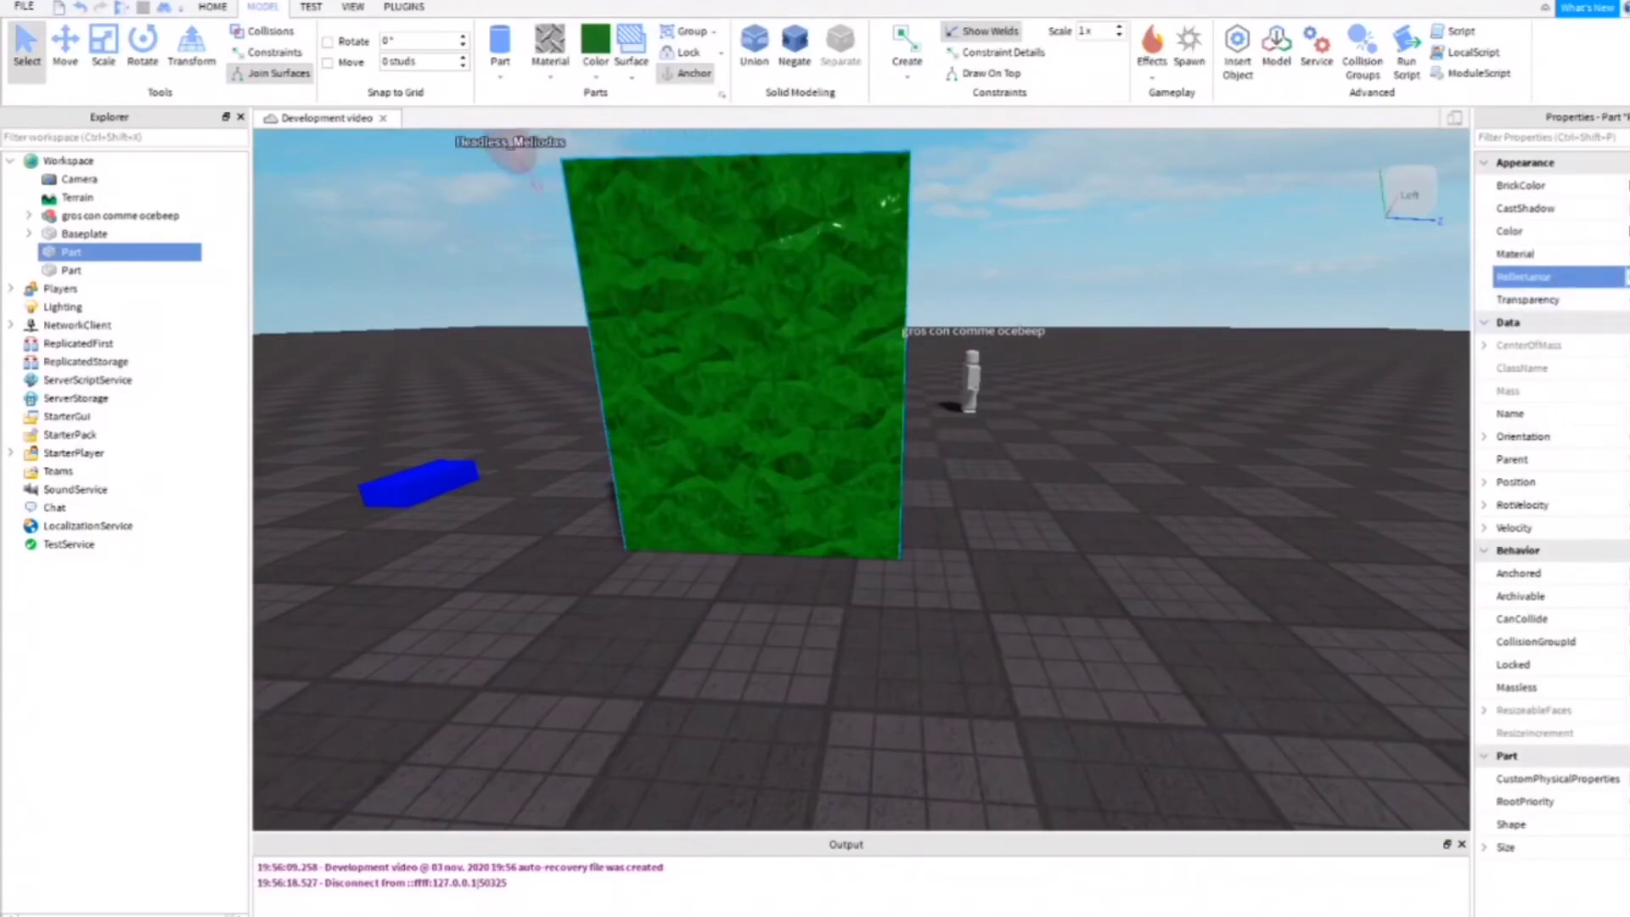
drag(1628, 276, 1629, 277)
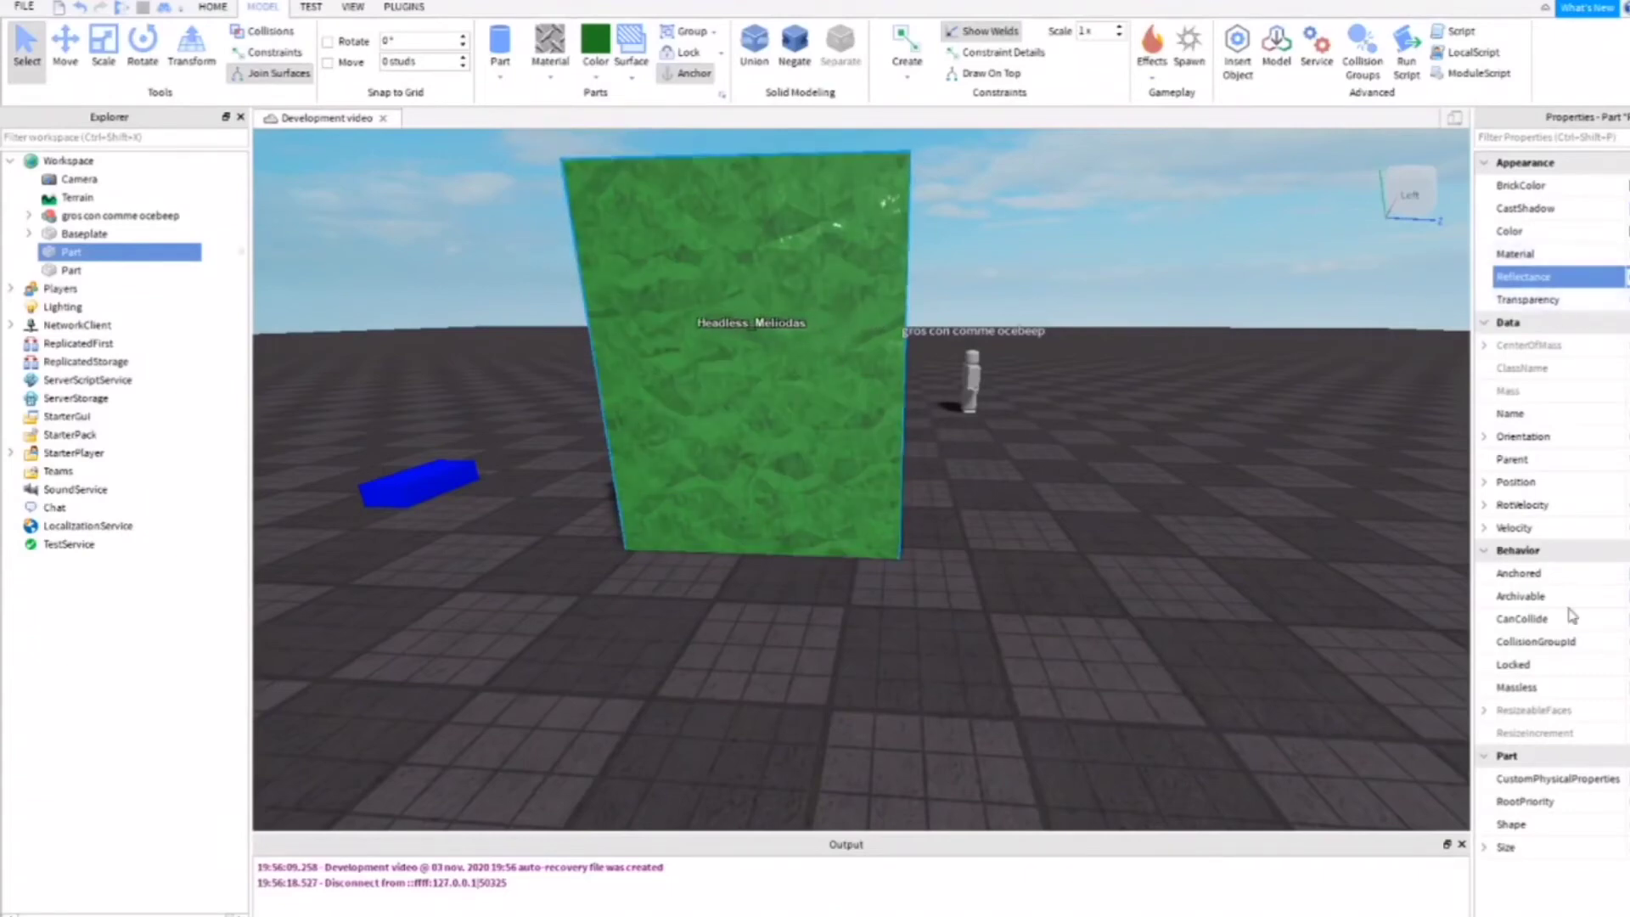
click(1628, 300)
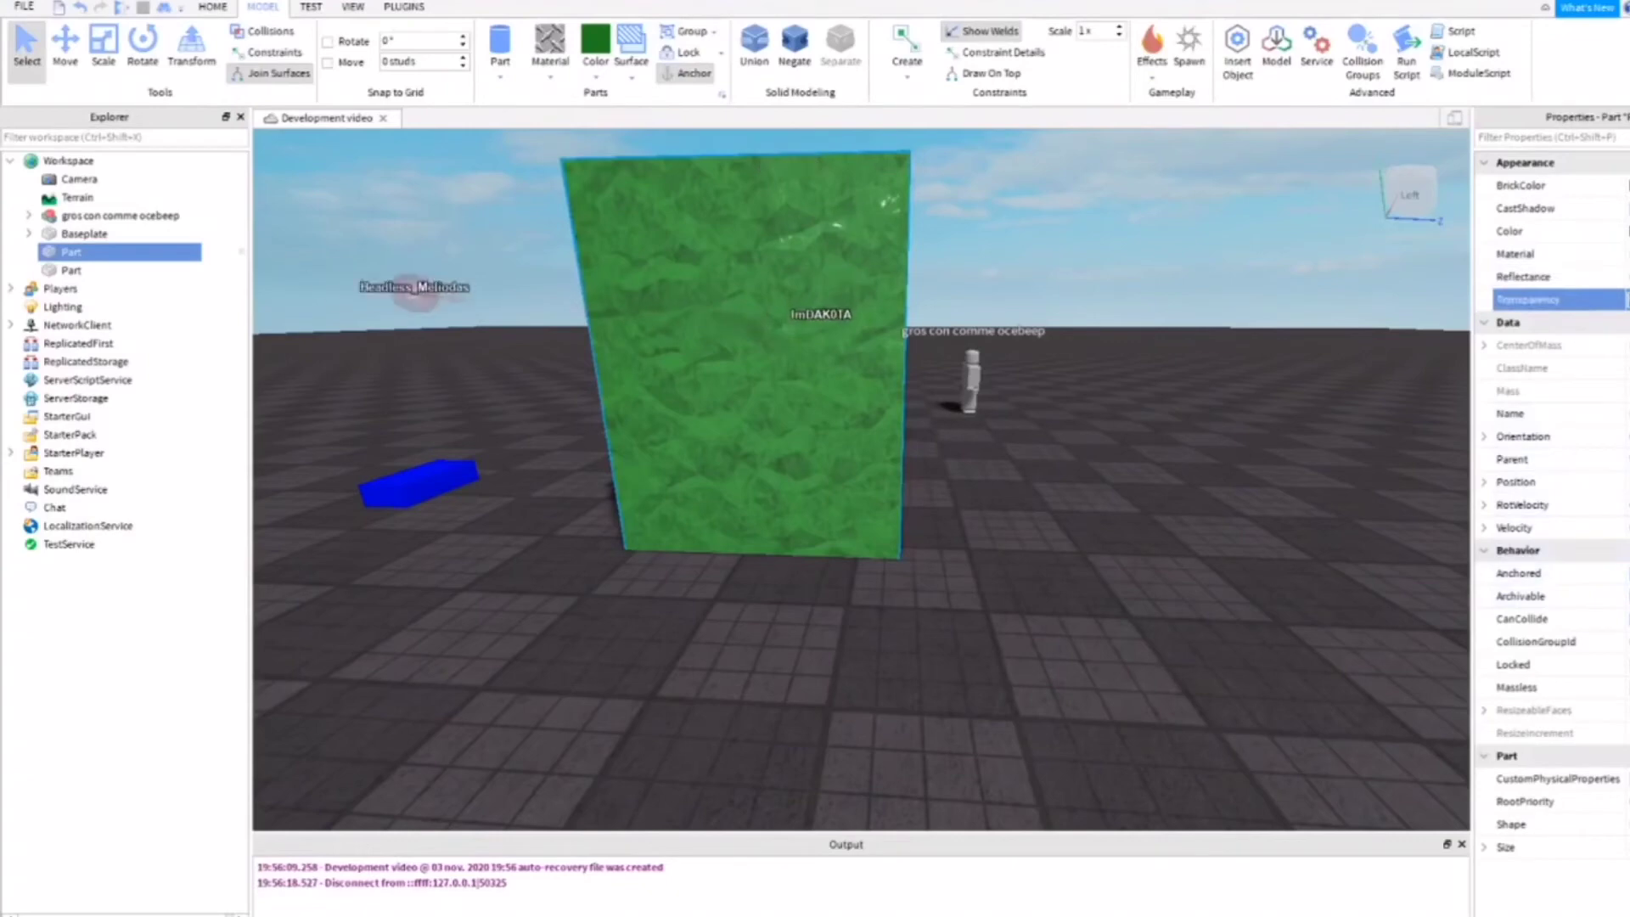
drag(1627, 300, 1626, 301)
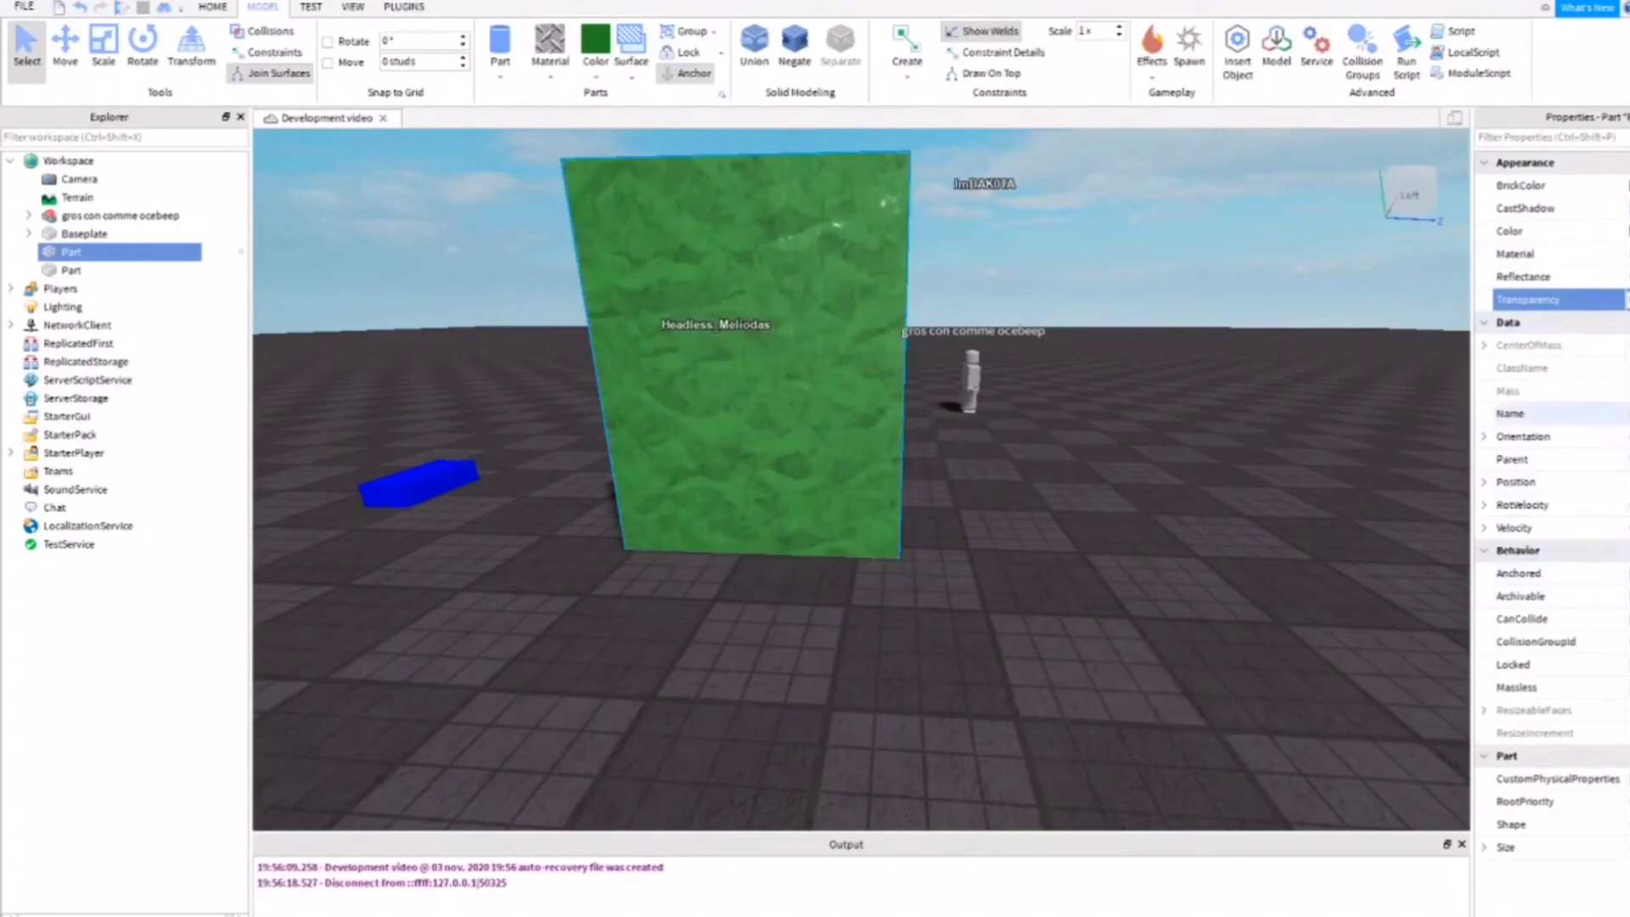
- Rename the green block DADSA, pick its CanCollide property, and clear the selection
click(1562, 413)
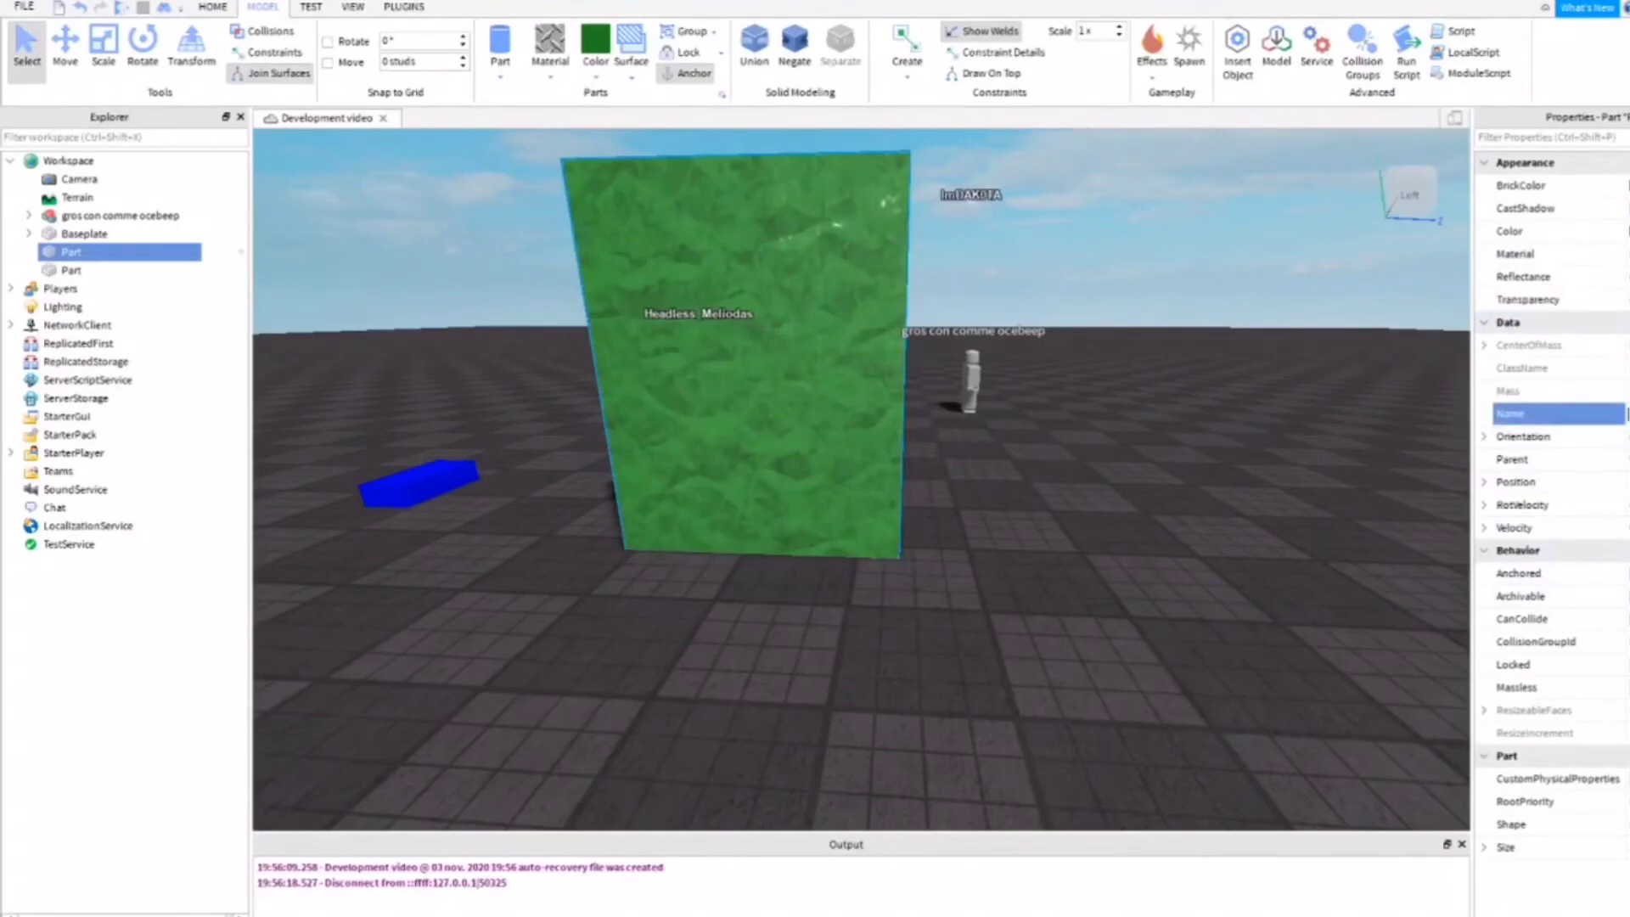
right_drag(1115, 430, 1083, 416)
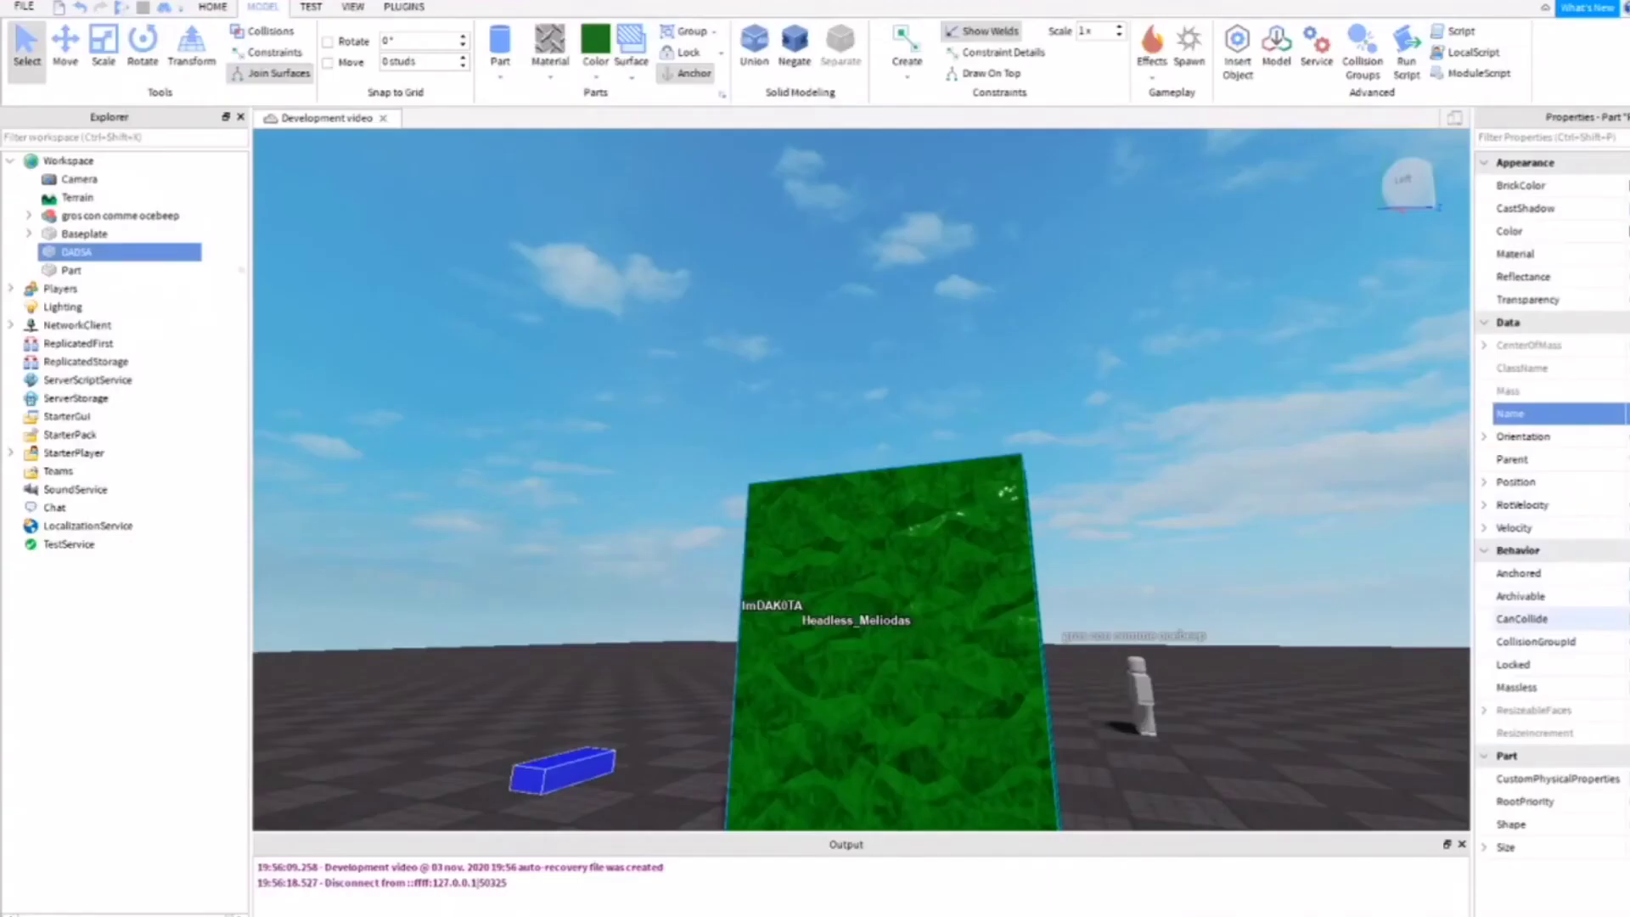
click(1522, 620)
click(1182, 418)
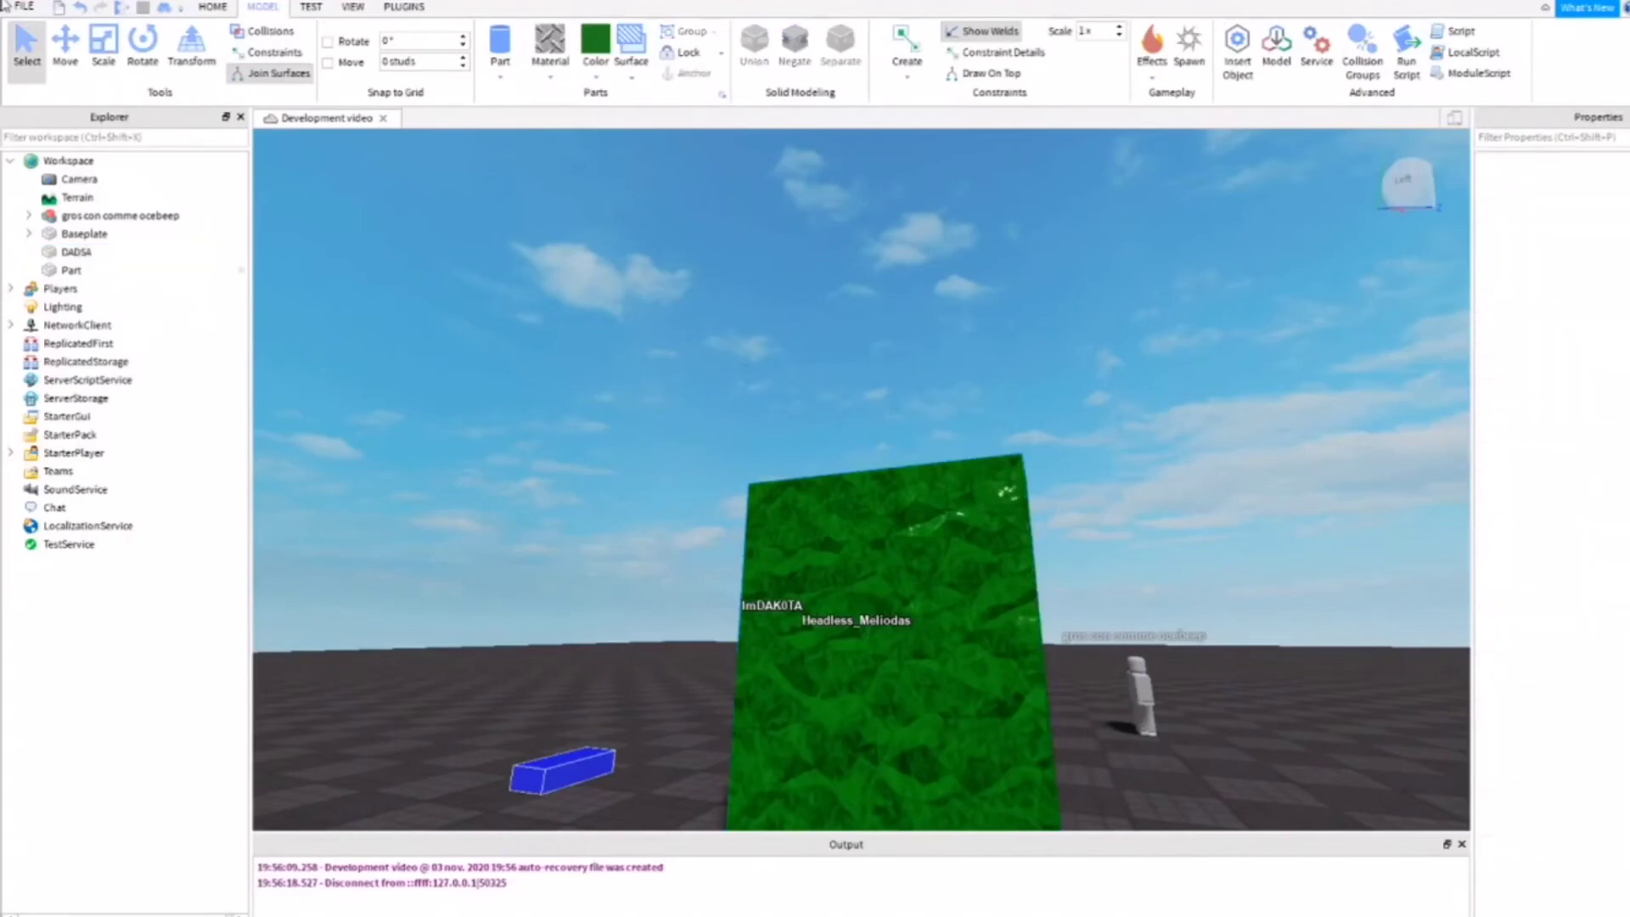
- Playtest the game, walk and jump the character around the green block to check its collision, and stop the test
click(121, 8)
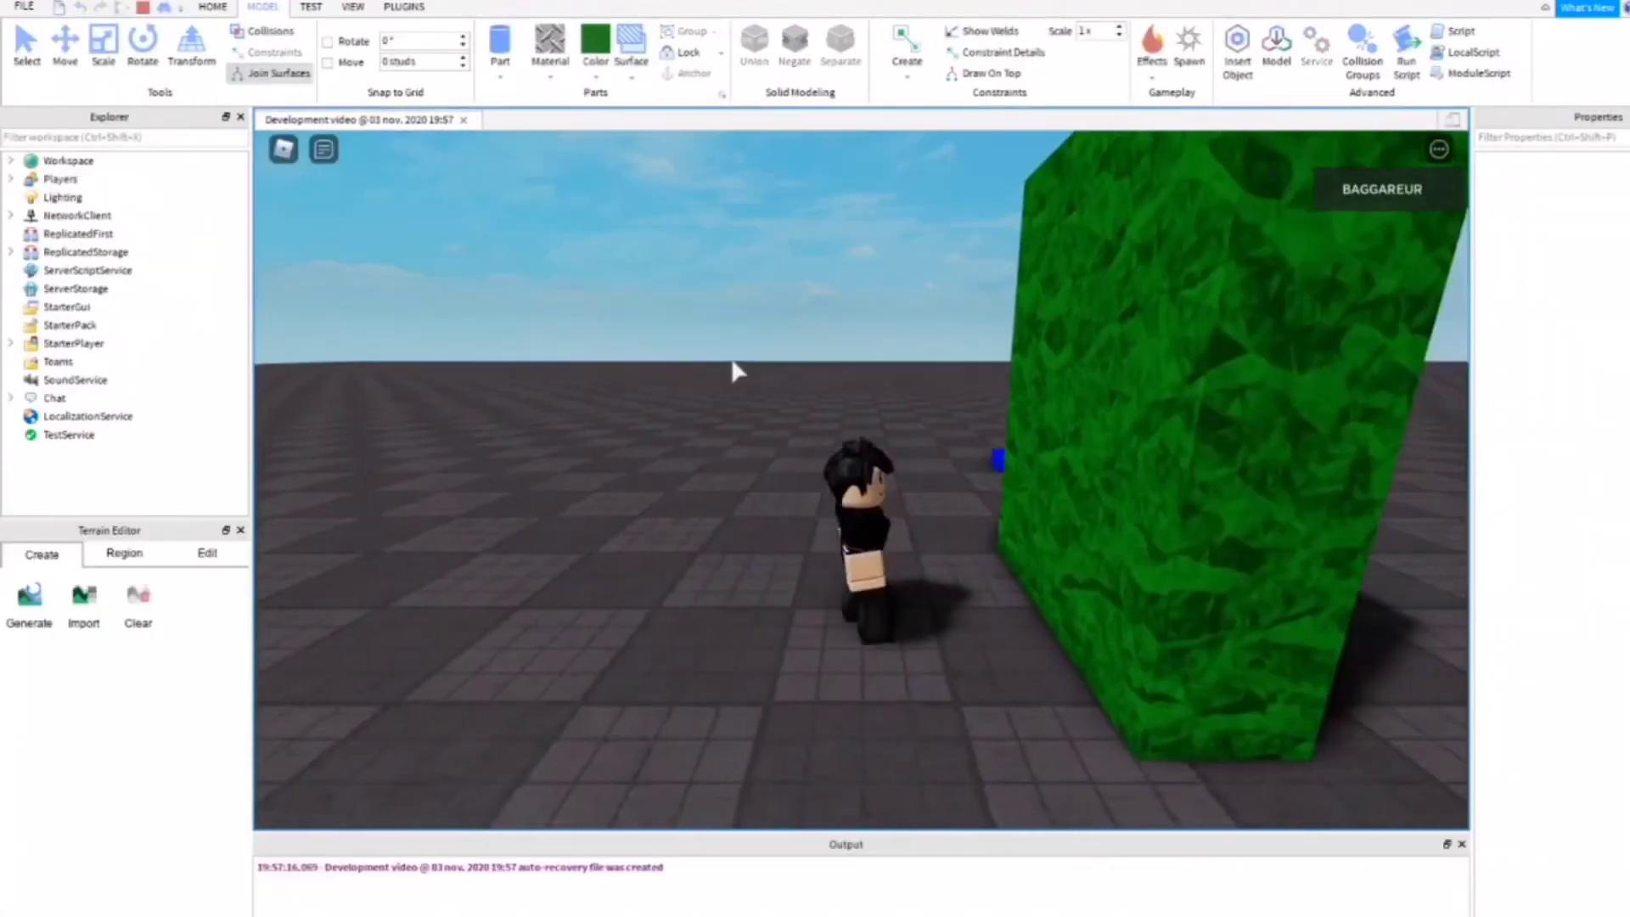
key(a)
key(d)
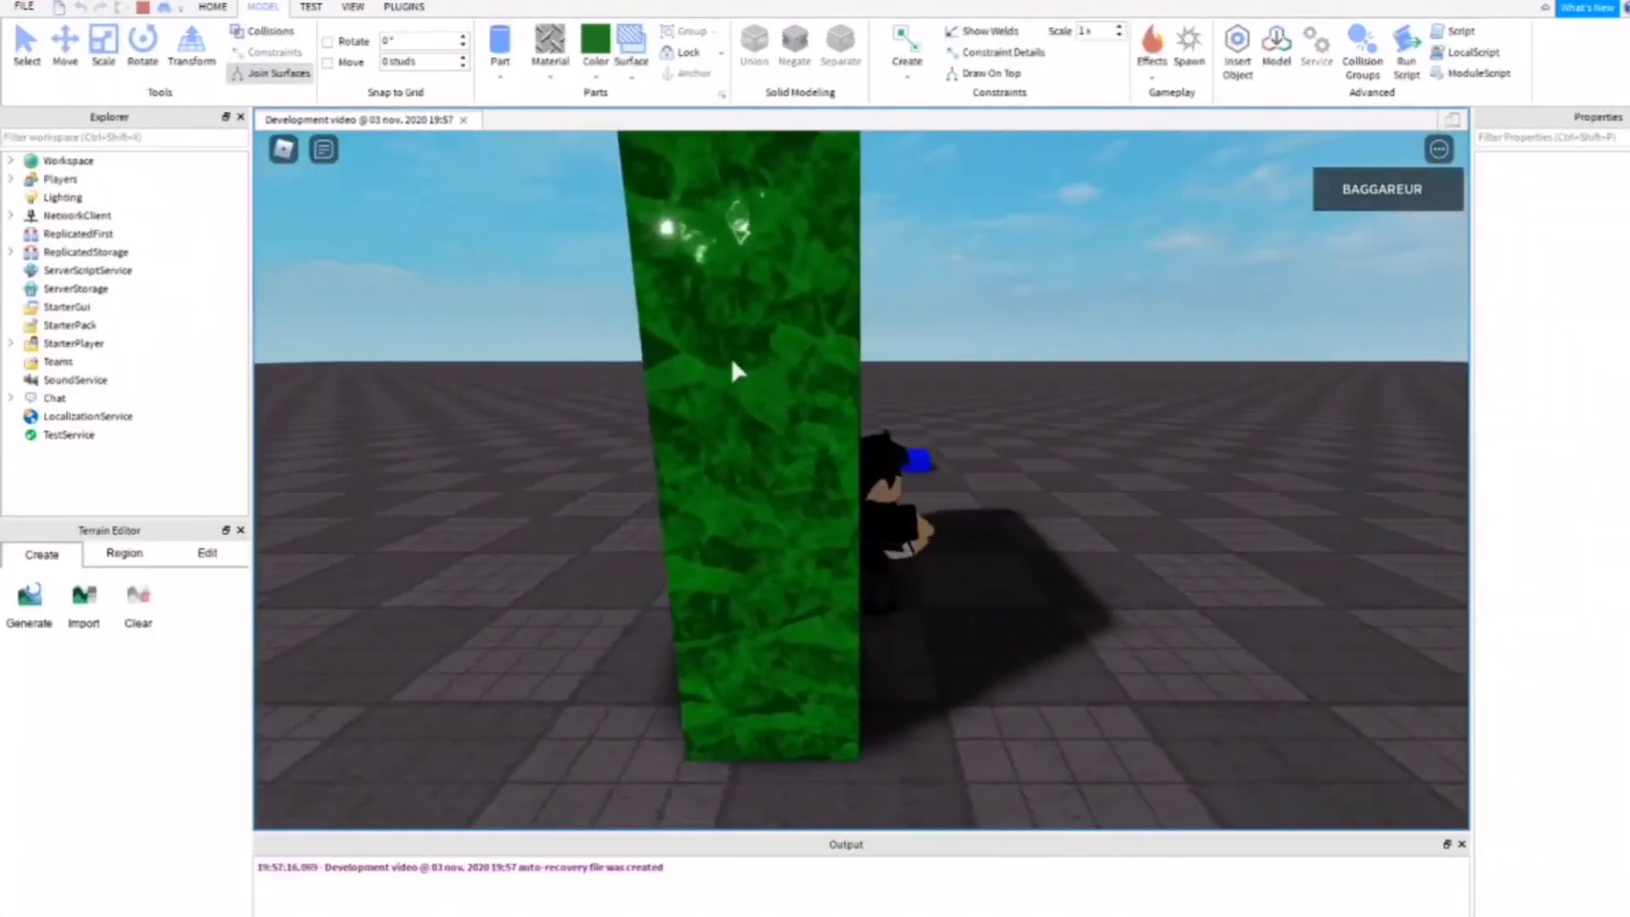
key(a)
key(space)
key(a)
key(space)
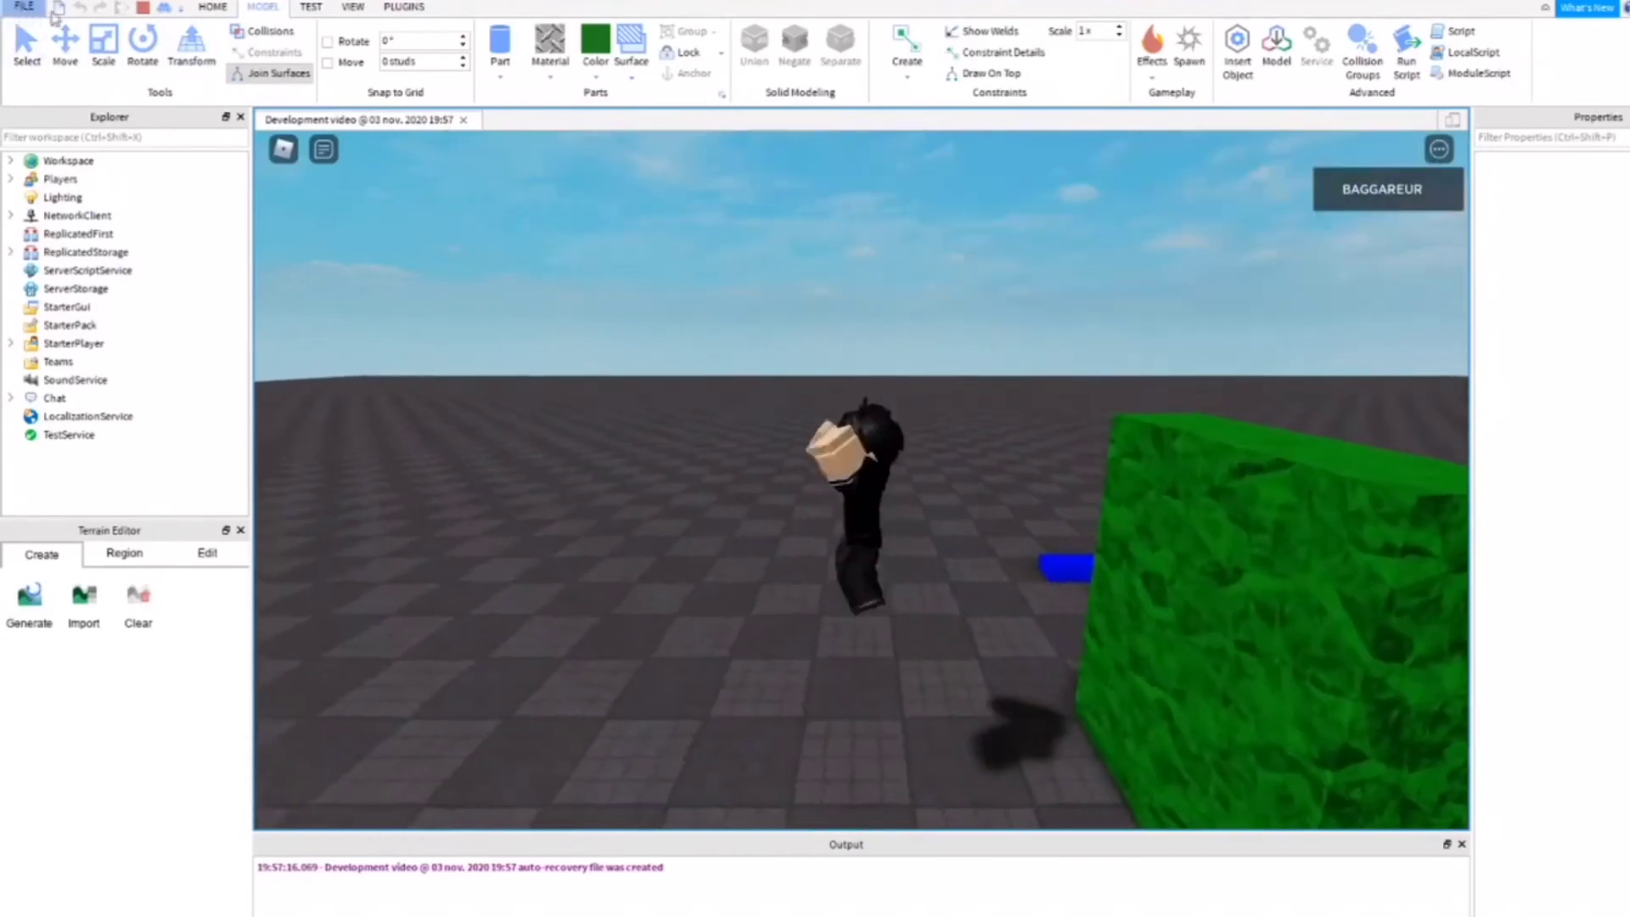
key(w)
click(143, 7)
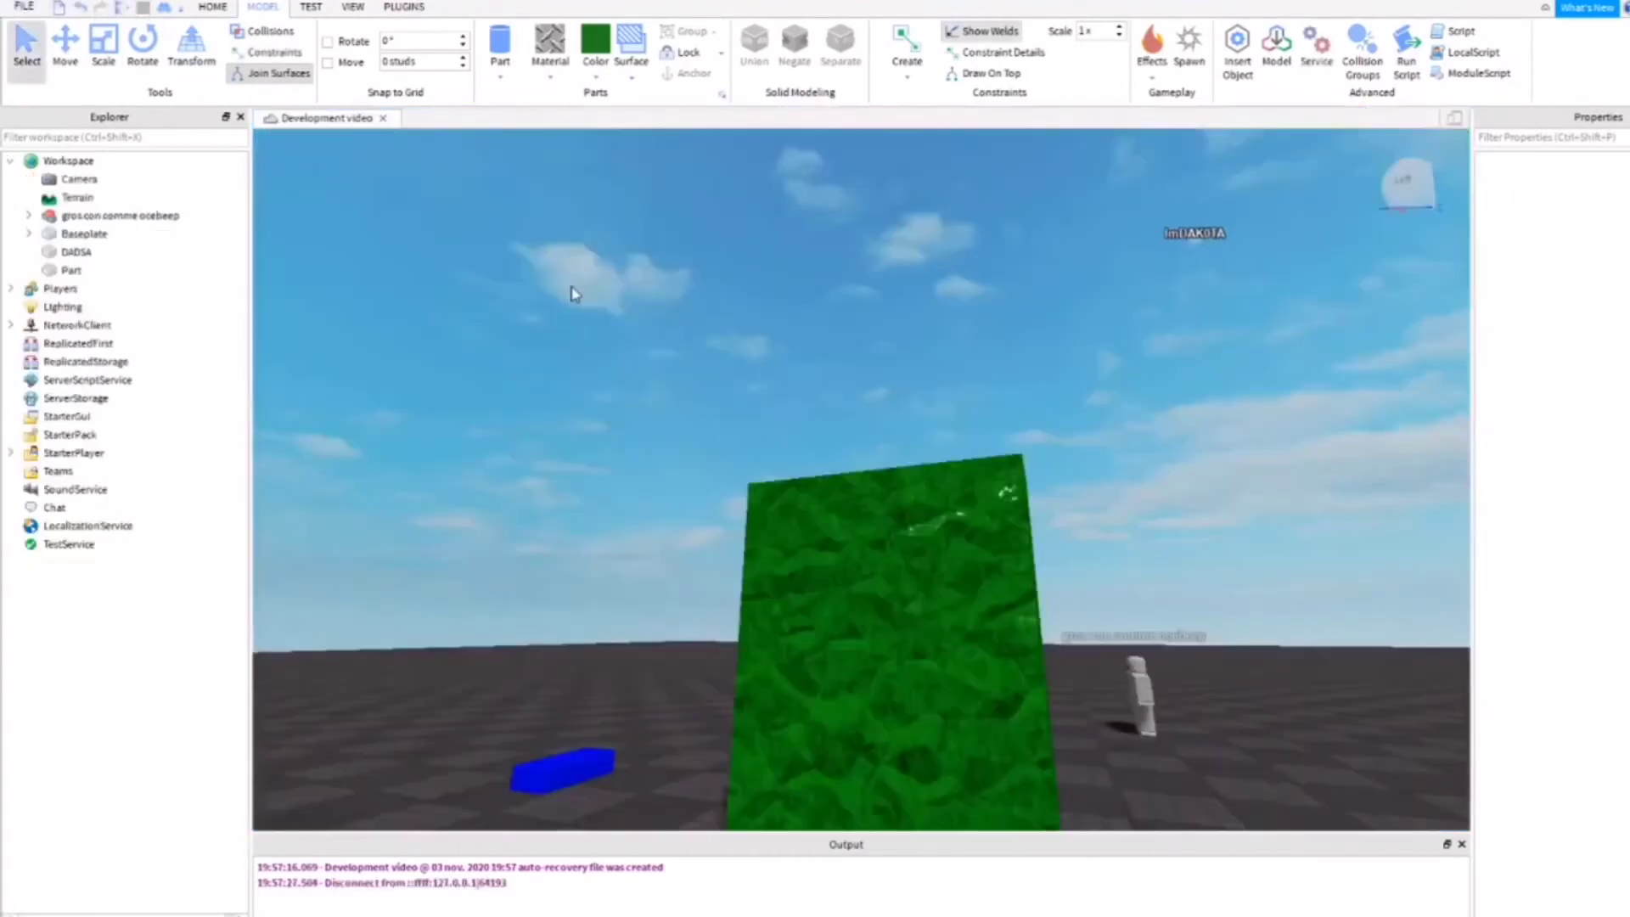
- Clear the dummy, DADSA and the blue part from the Workspace, and insert a new part on the baseplate
scroll(874, 323, down, 5)
right_drag(844, 309, 909, 288)
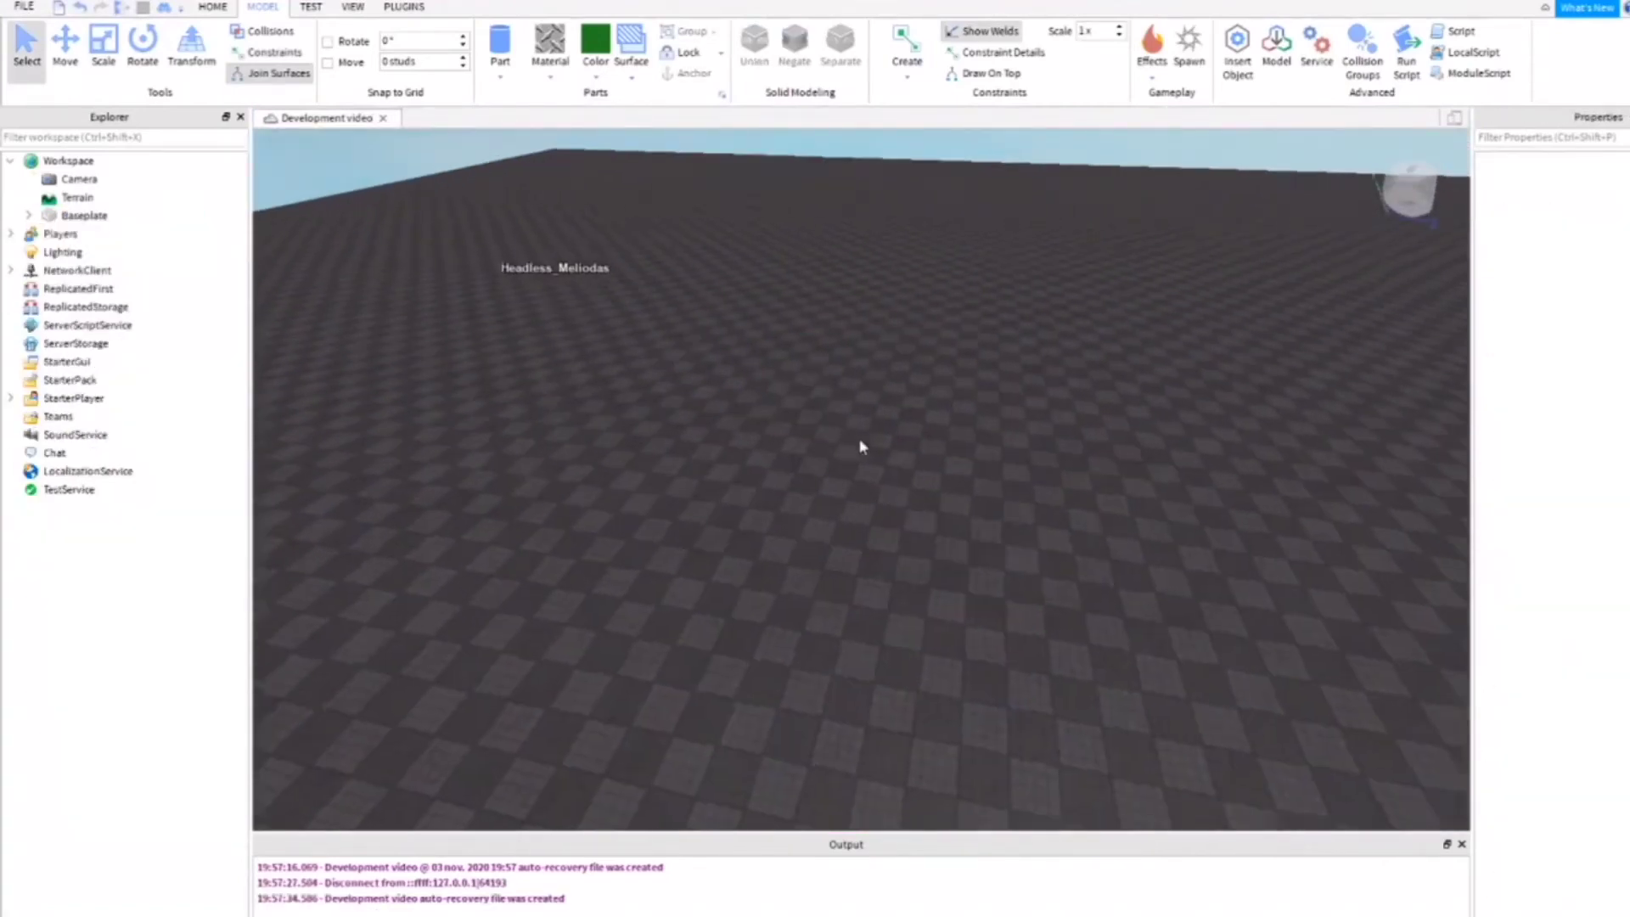
right_drag(860, 446, 543, 189)
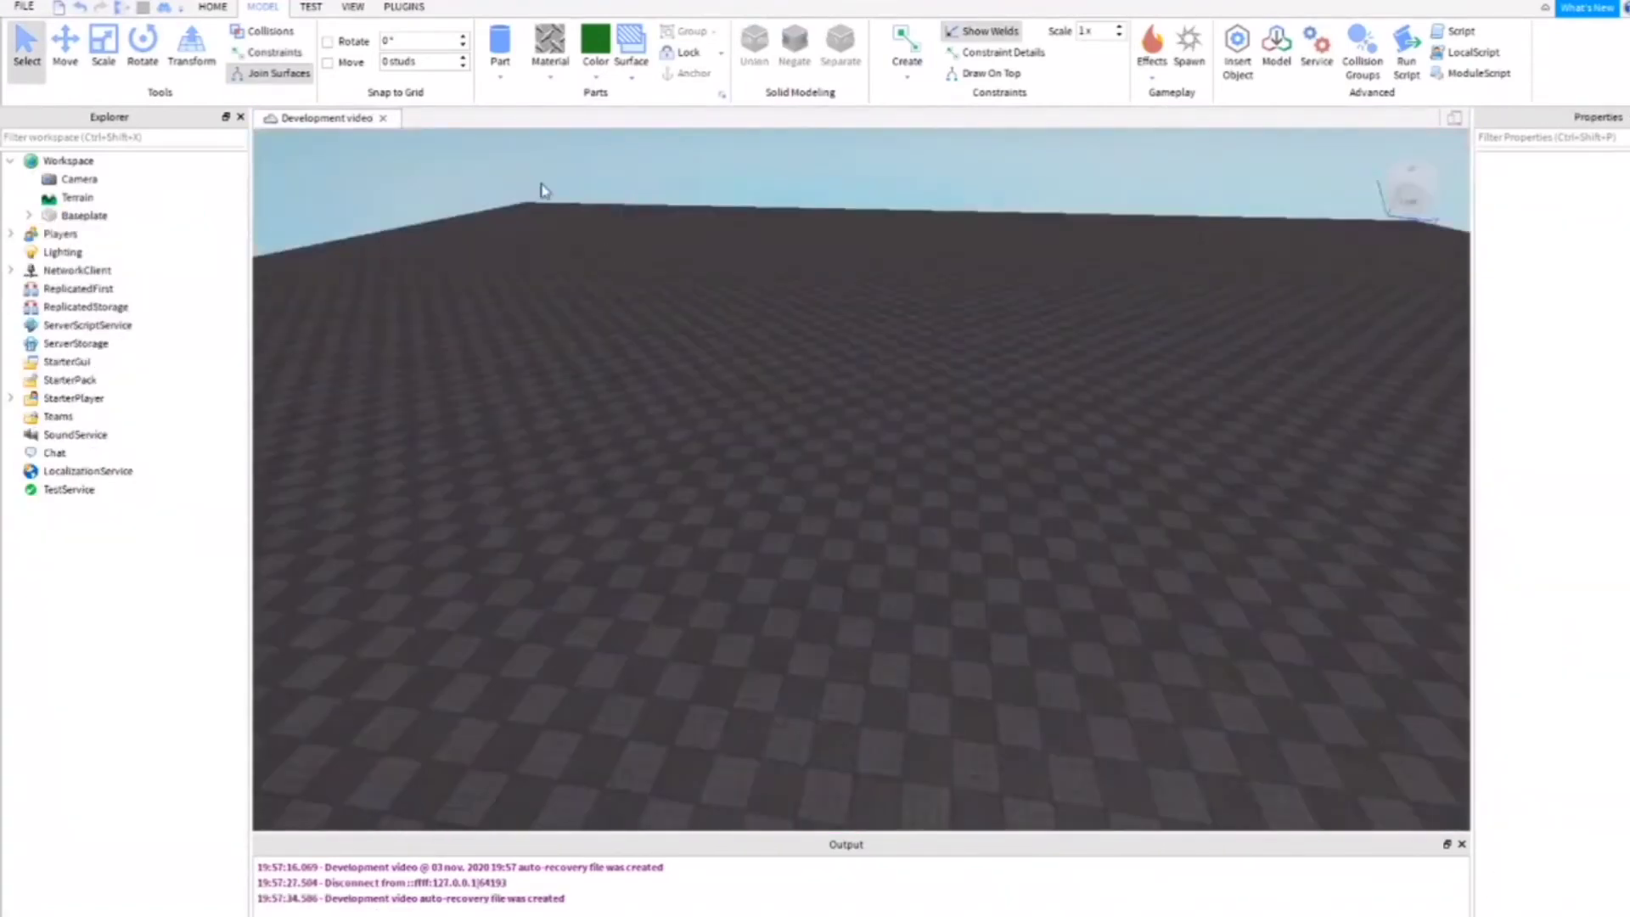
click(498, 51)
scroll(843, 313, up, 3)
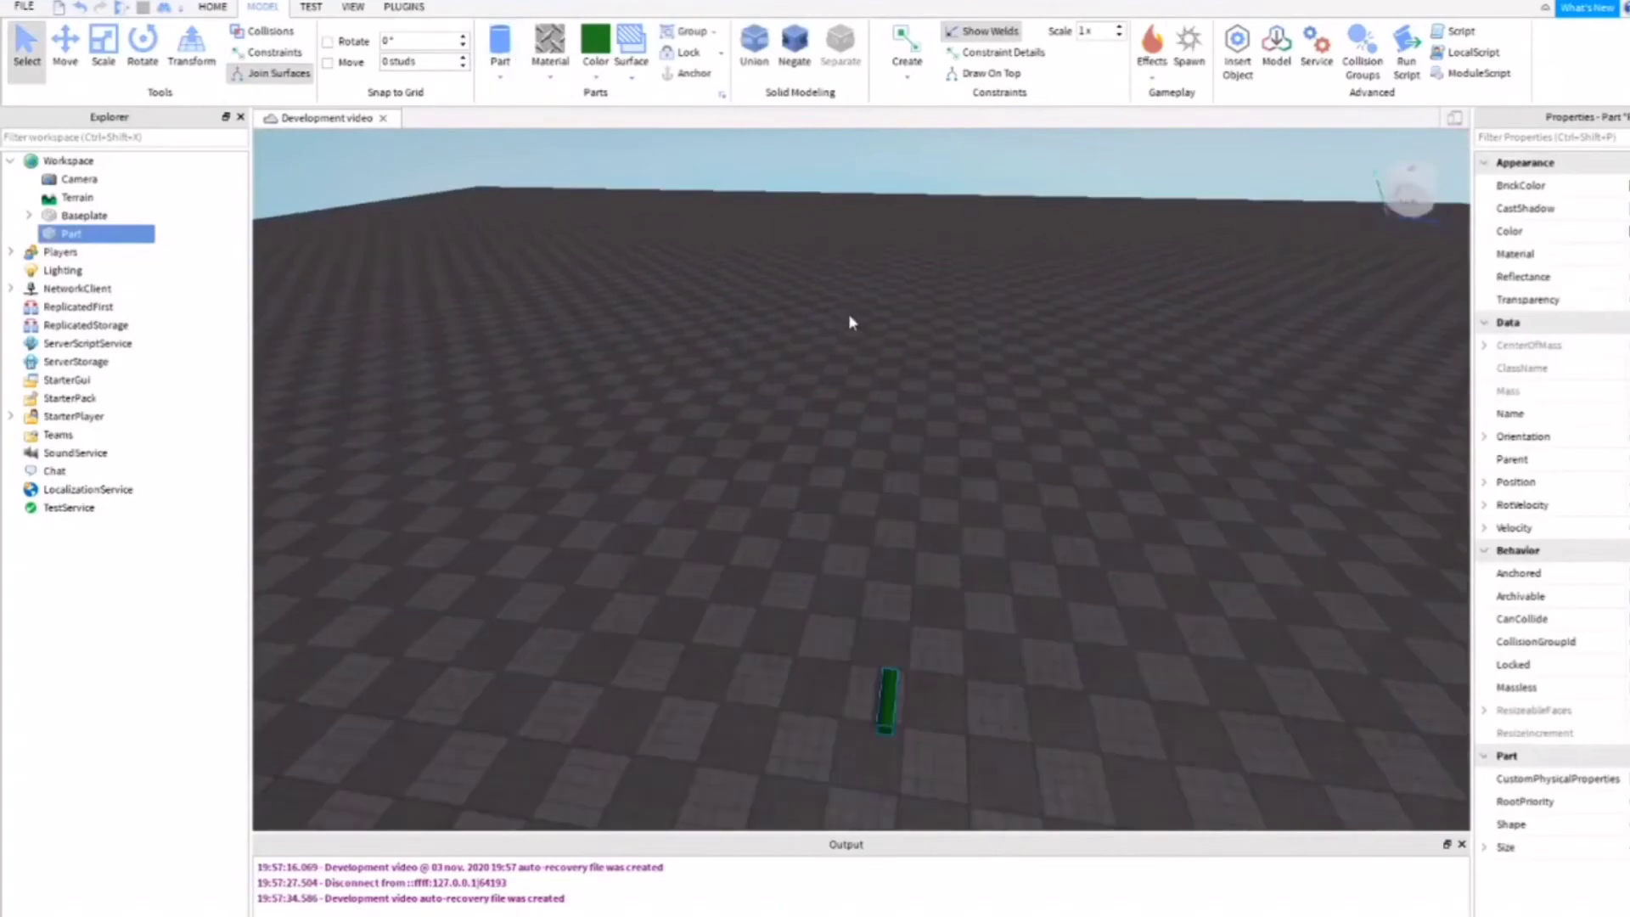
- Insert three more parts on the baseplate near the first one, select one of them, and clear the selection
click(849, 315)
right_drag(849, 315, 867, 327)
click(500, 43)
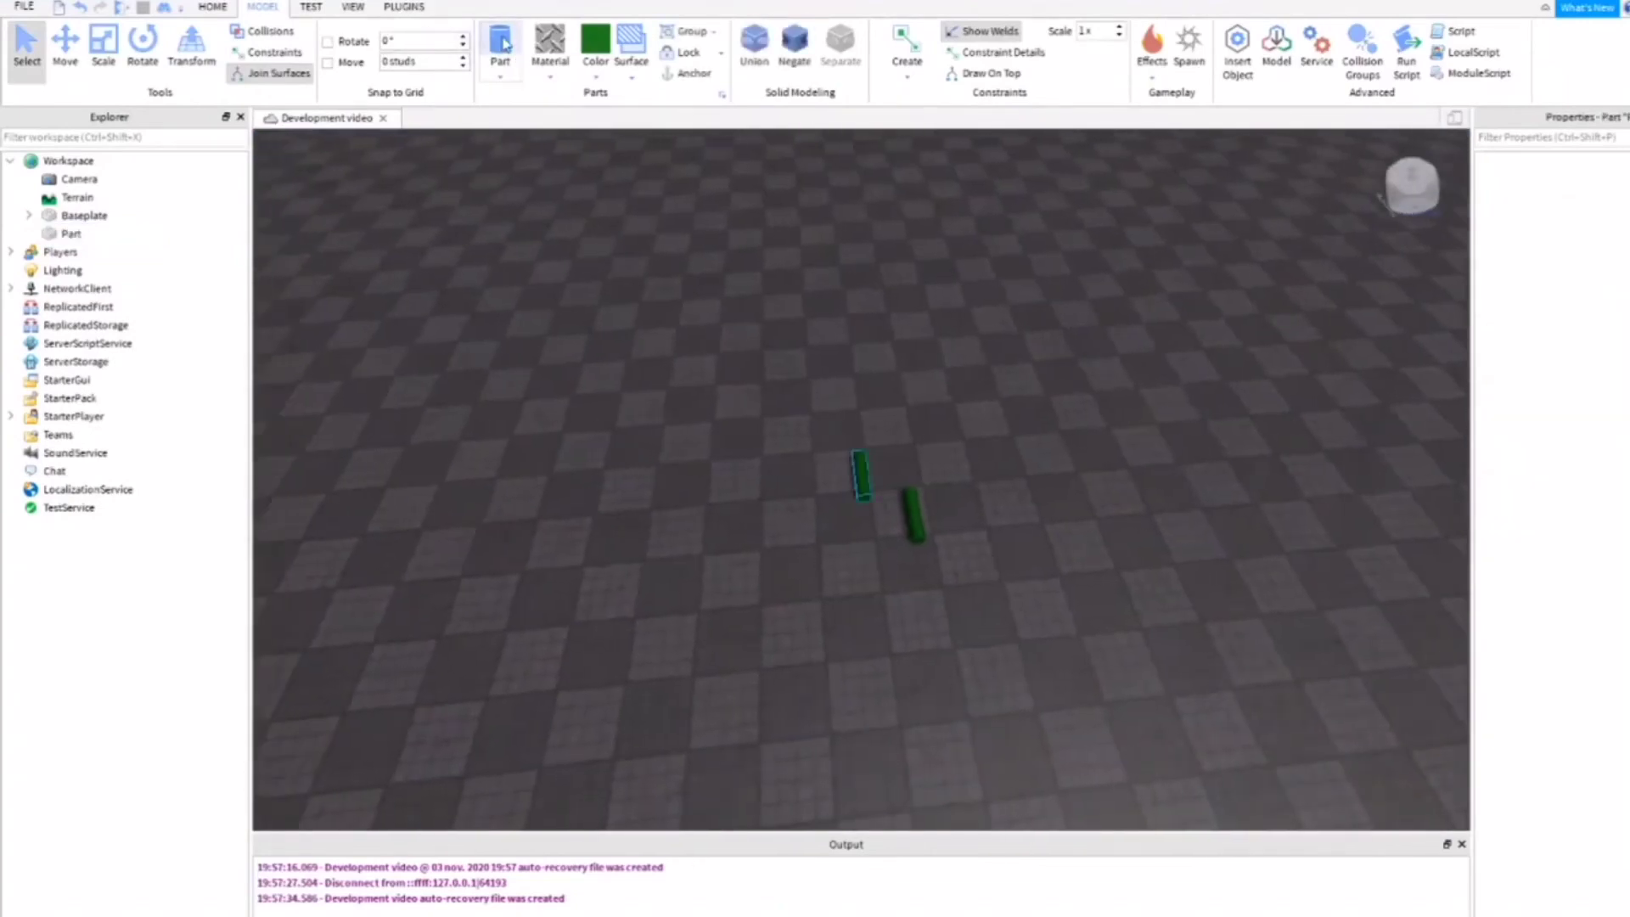
click(501, 42)
click(502, 43)
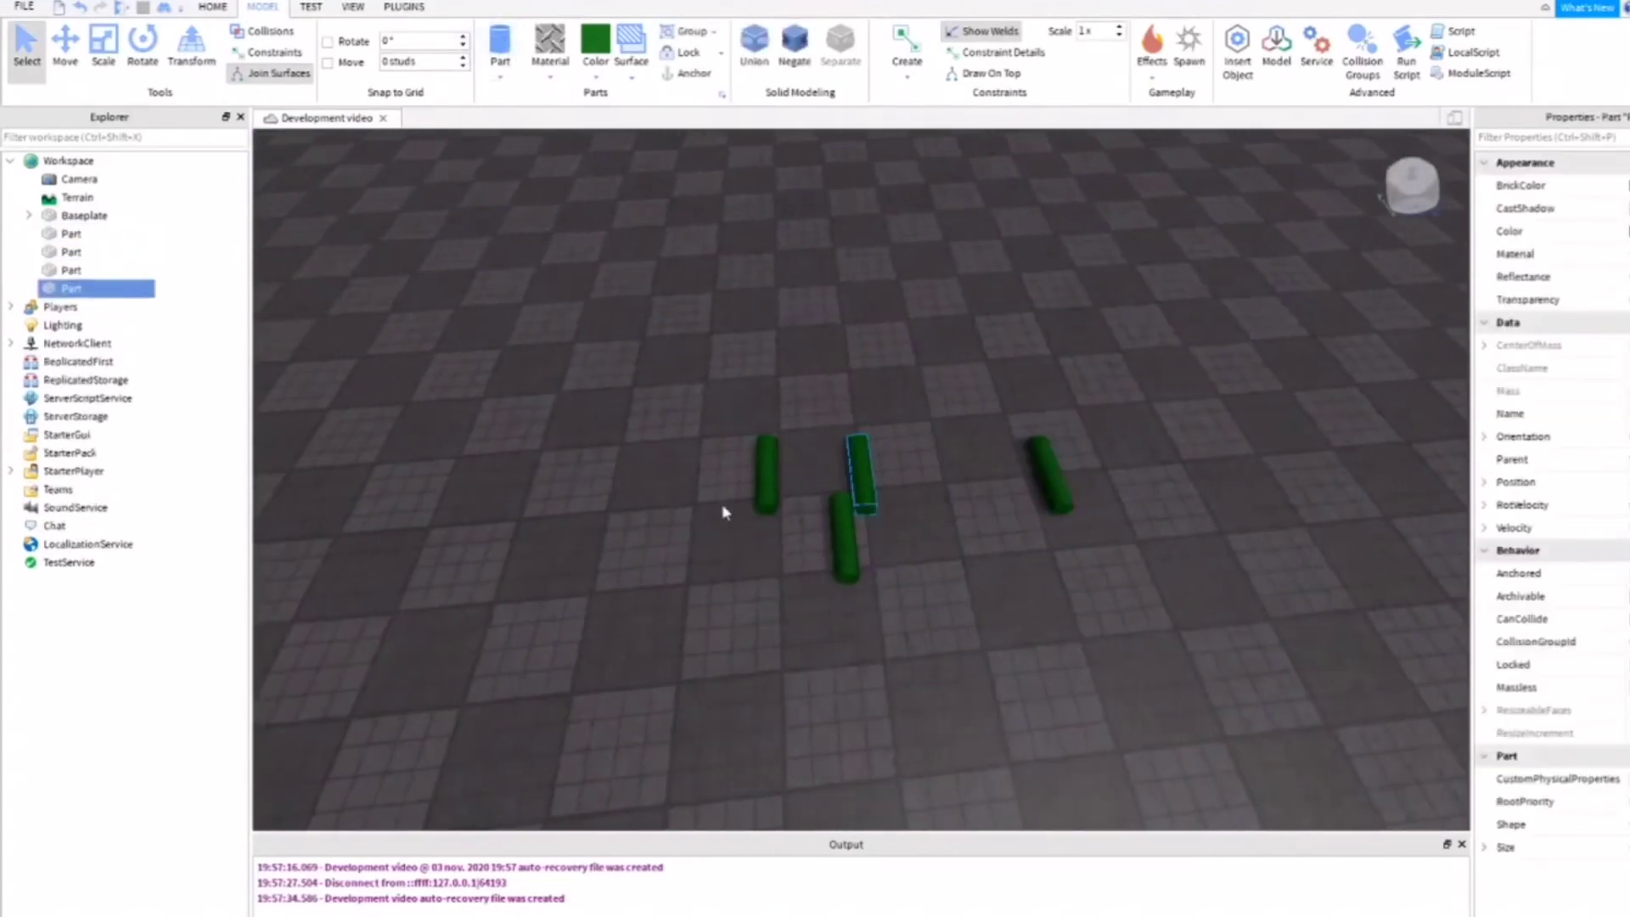
click(905, 476)
click(767, 473)
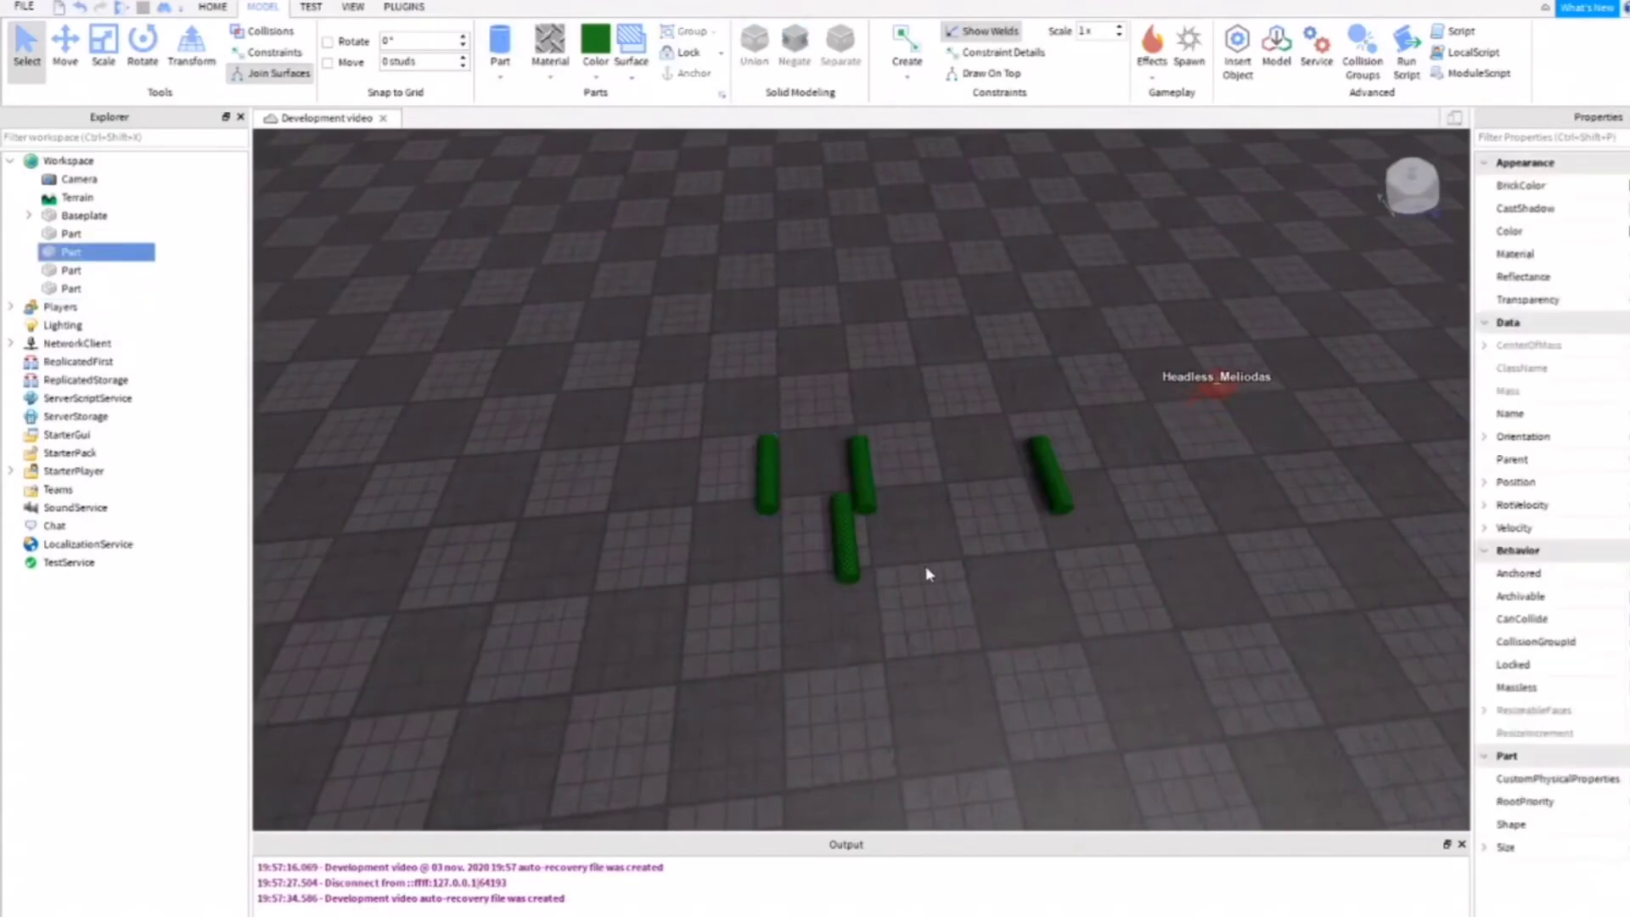
click(925, 565)
scroll(925, 565, up, 3)
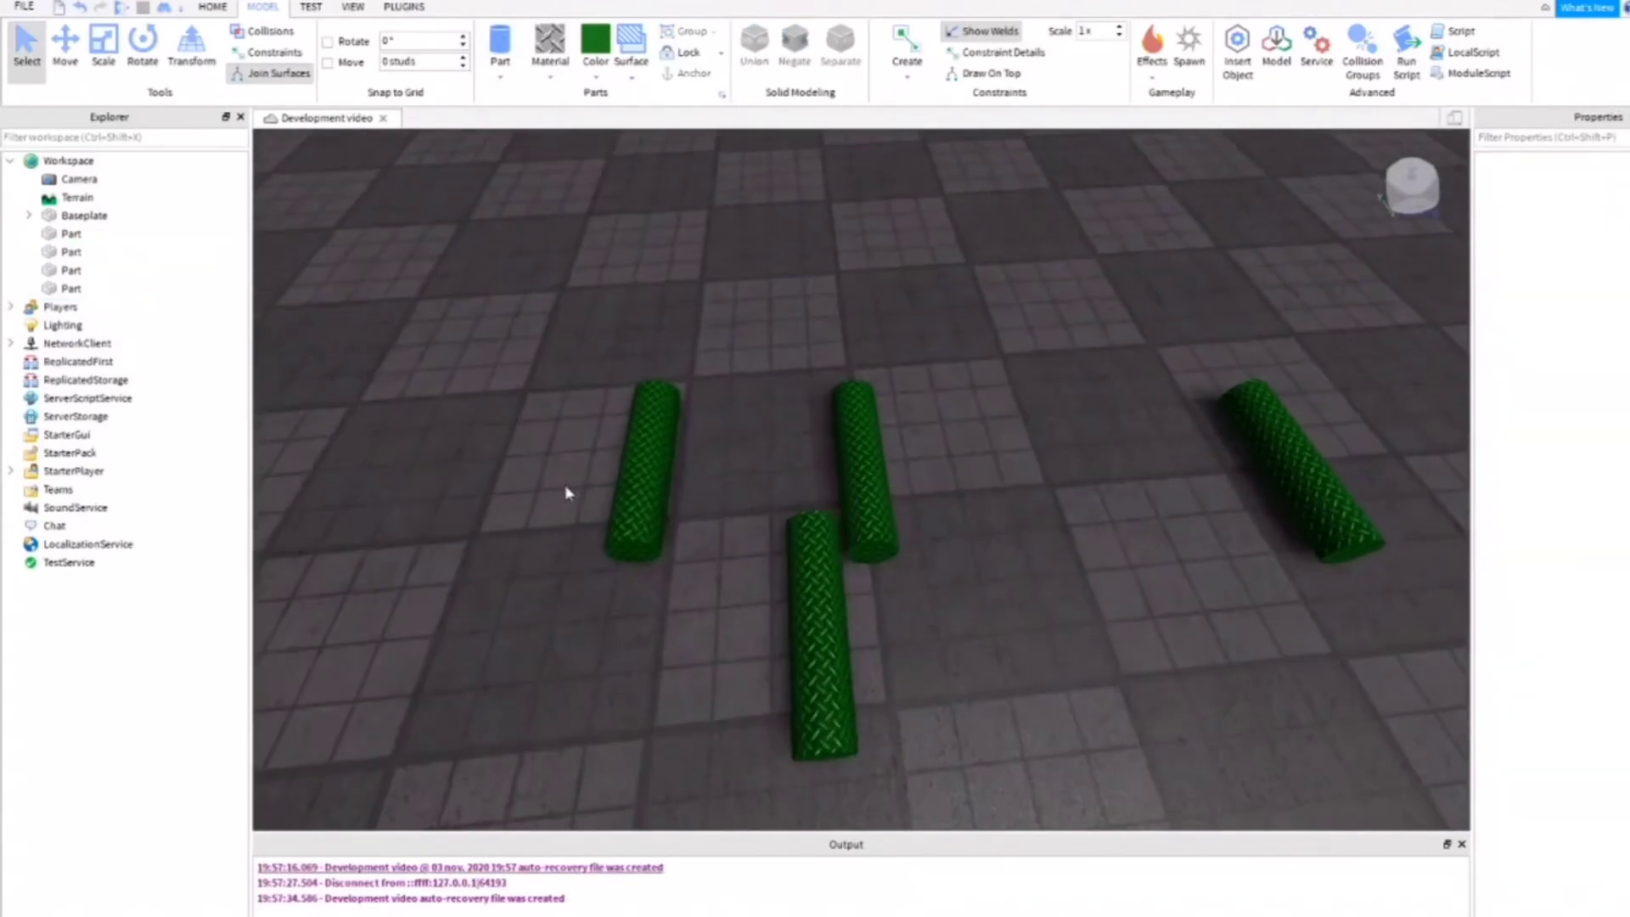
scroll(807, 471, down, 10)
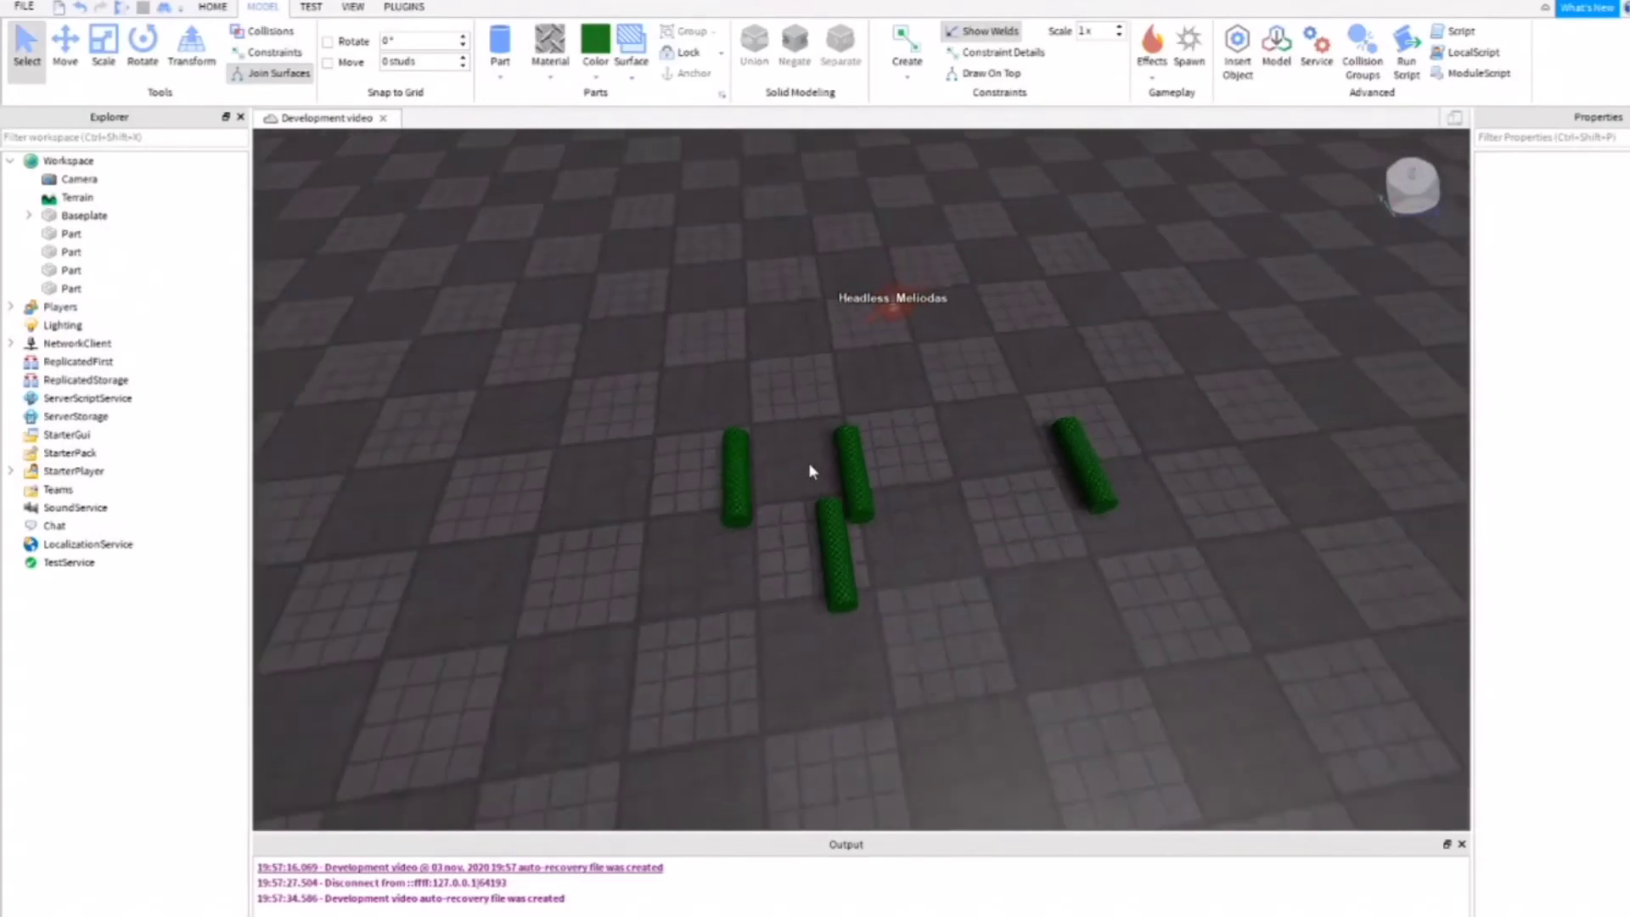
- Select all four green parts together and group them into one model
drag(1076, 370, 677, 627)
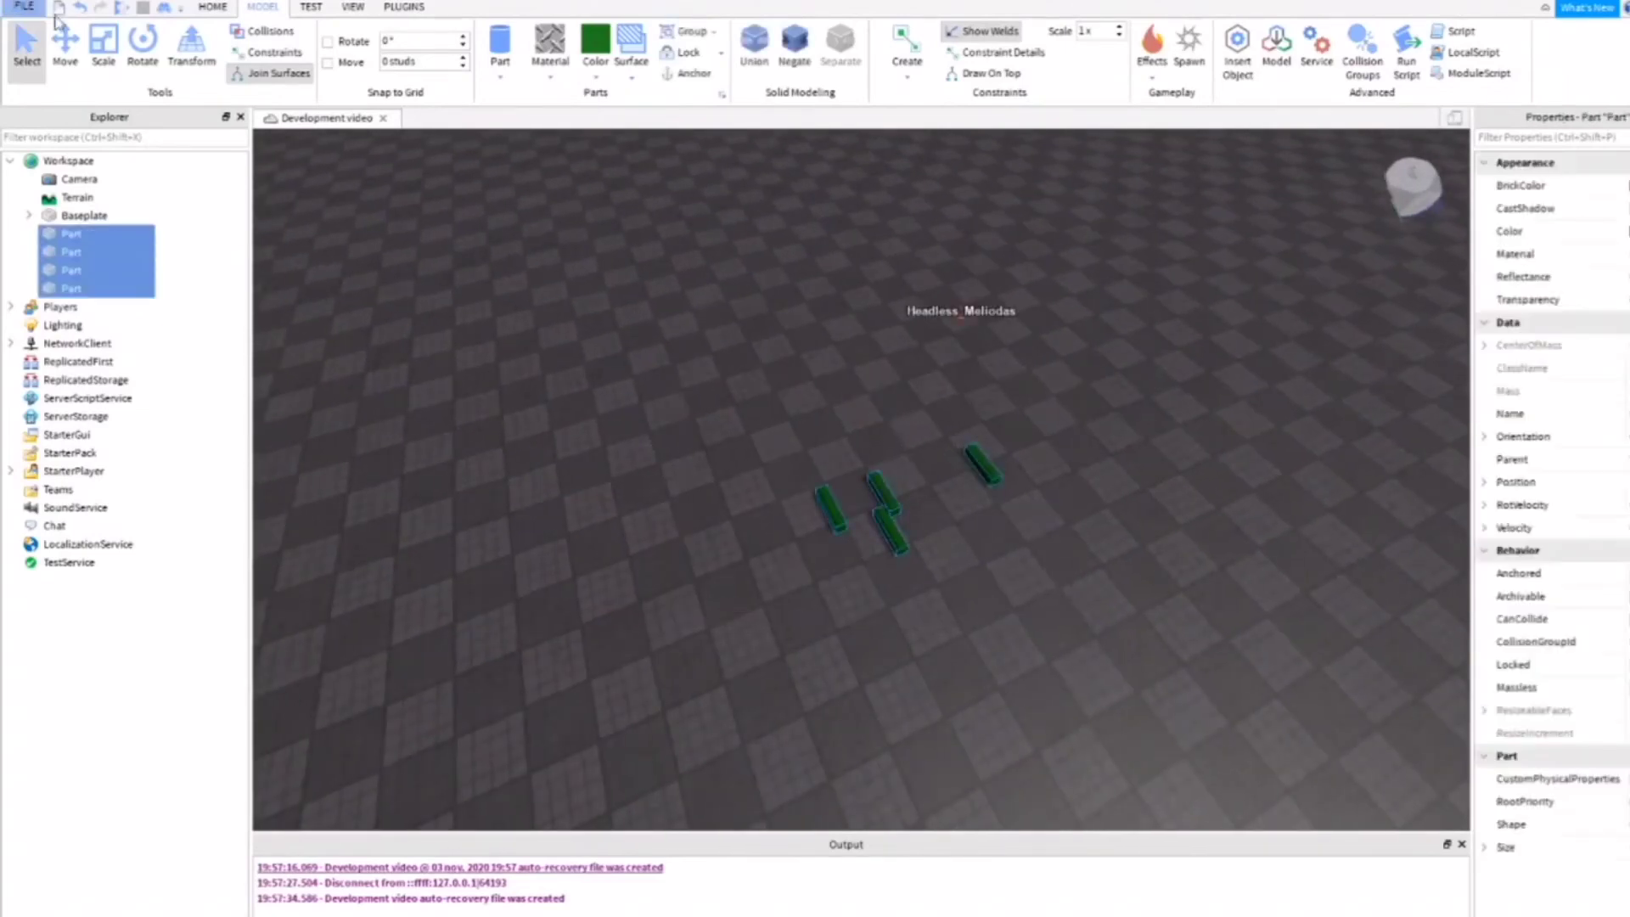
key(ctrl+2)
mouse_move(721, 570)
mouse_down()
mouse_move(812, 589)
mouse_move(715, 599)
mouse_up()
click(583, 515)
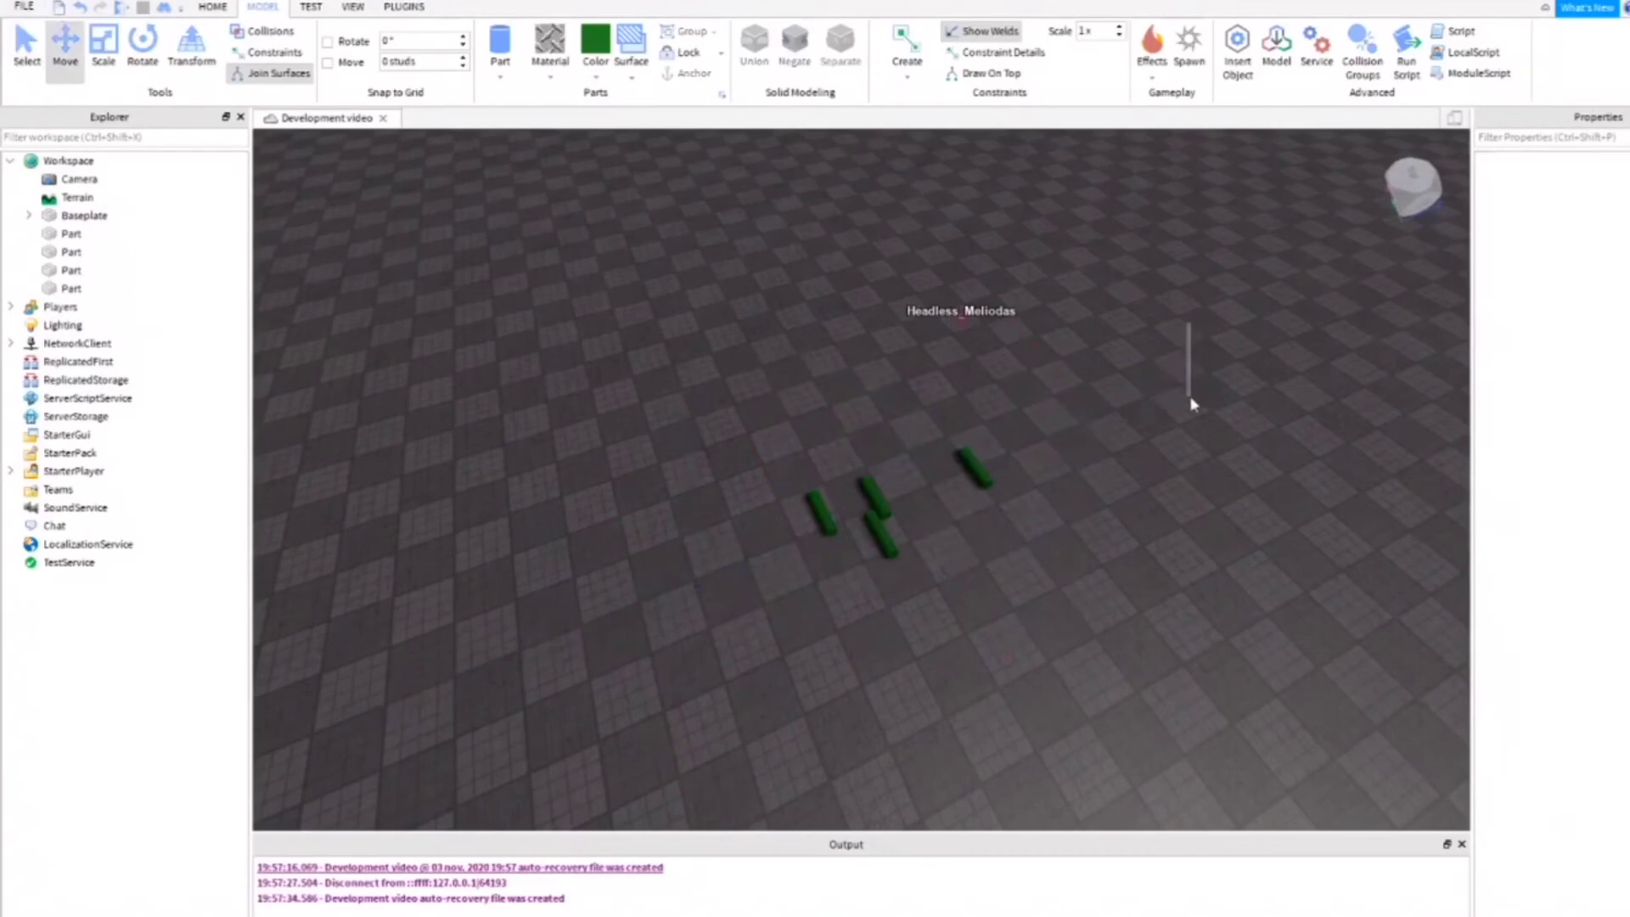
drag(1134, 471, 316, 732)
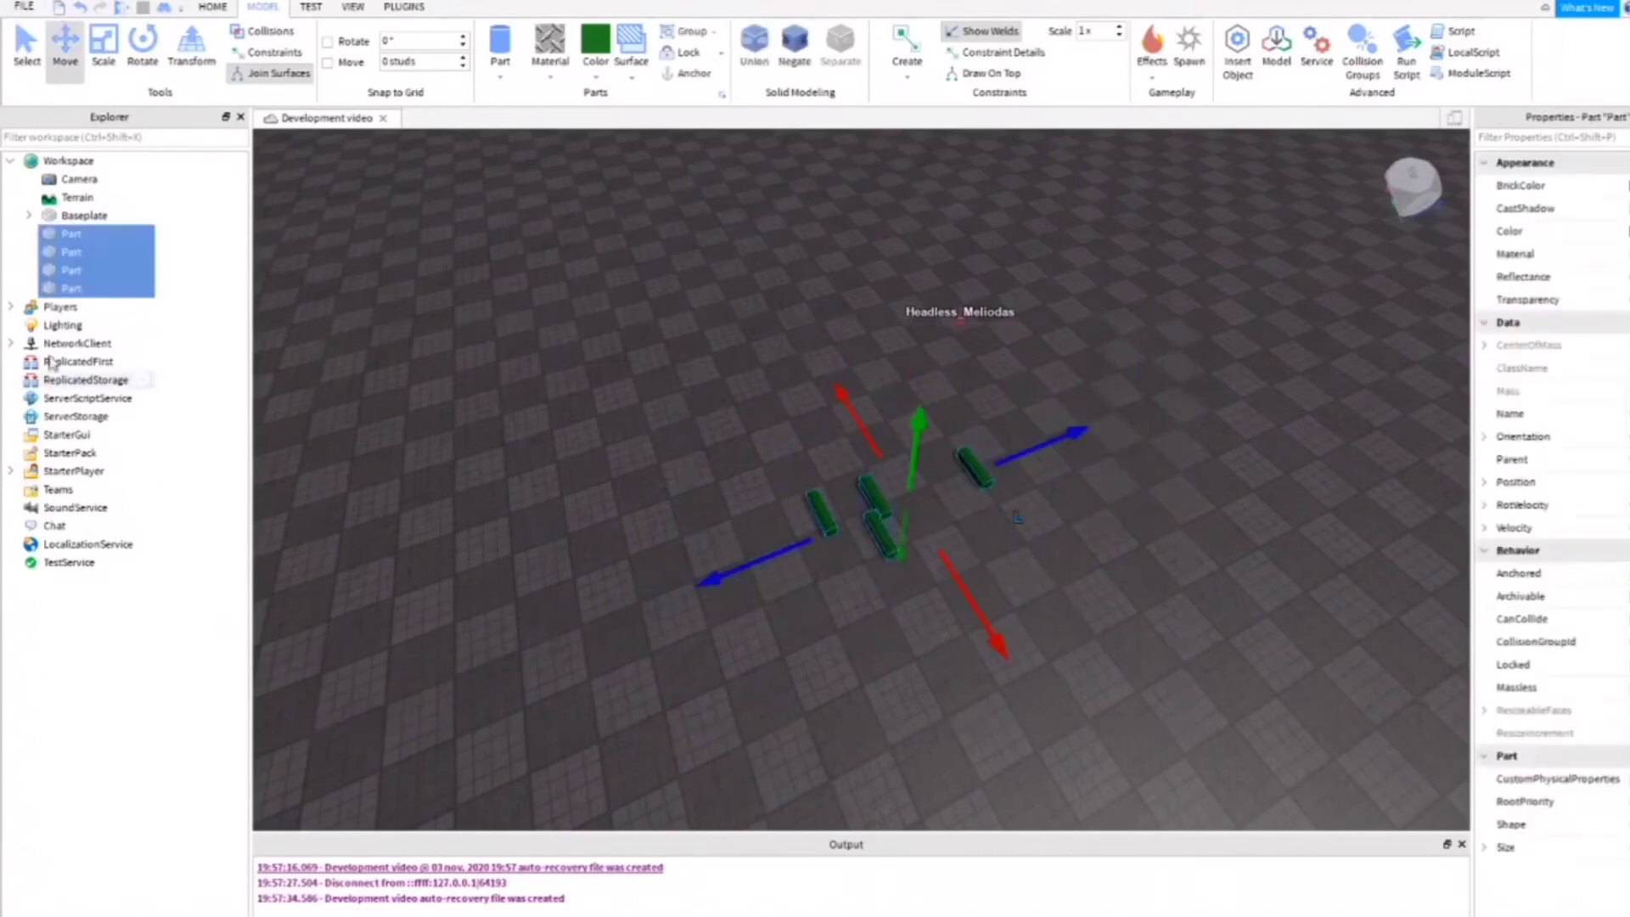
right_click(38, 237)
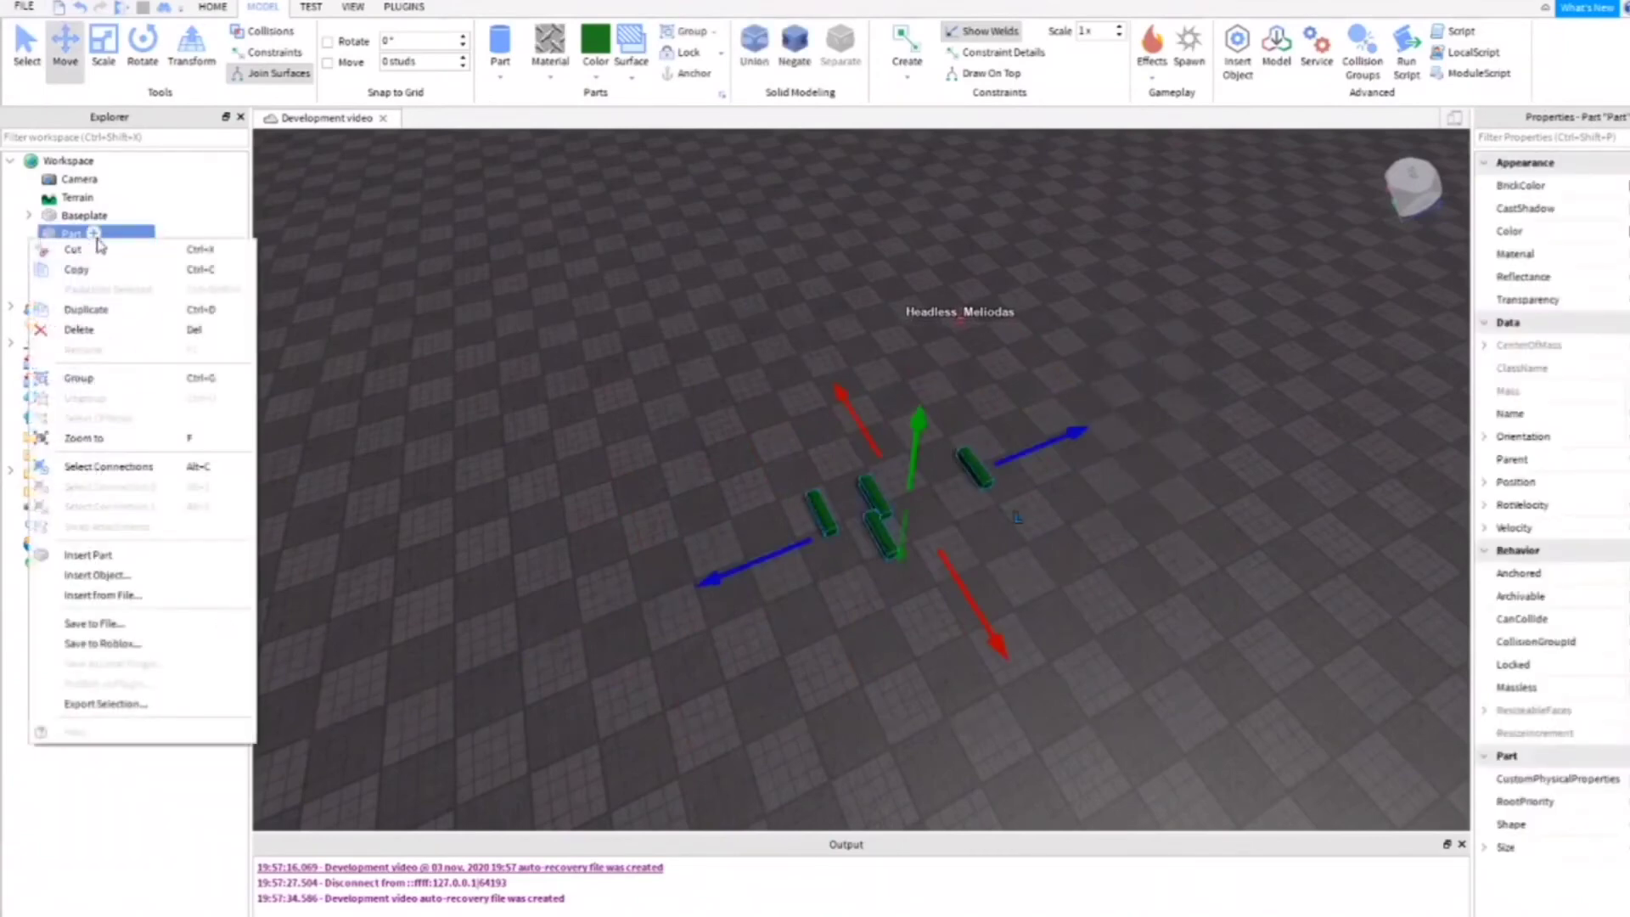
click(178, 382)
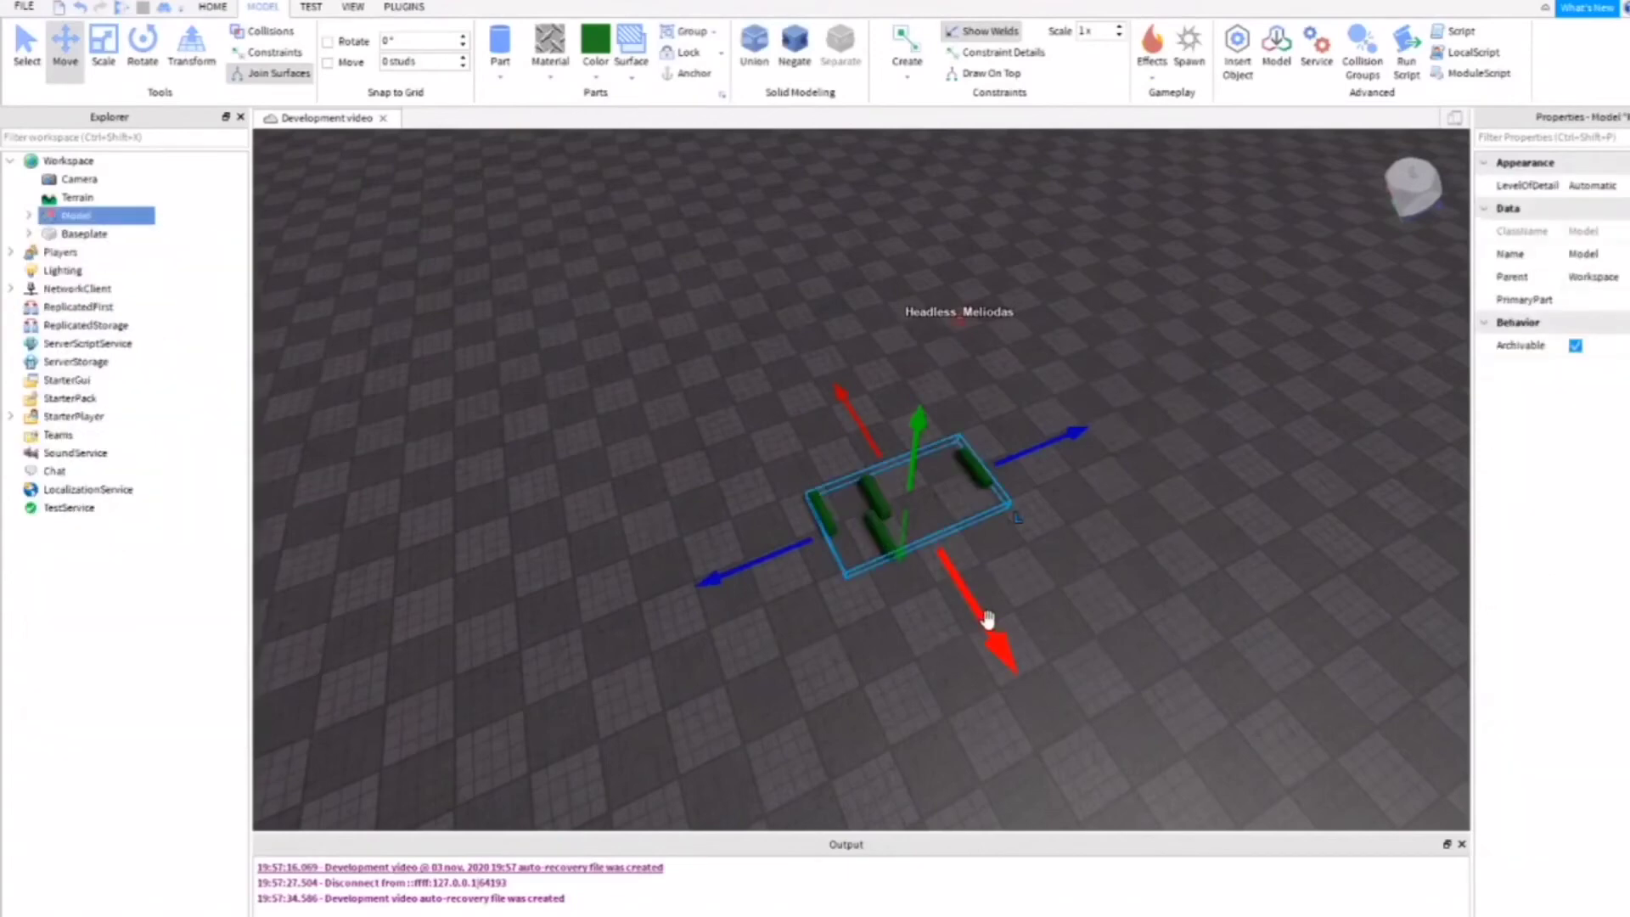
- Move the grouped model across the baseplate and reselect it as a whole with the Select tool
drag(993, 630, 759, 406)
click(759, 406)
click(28, 70)
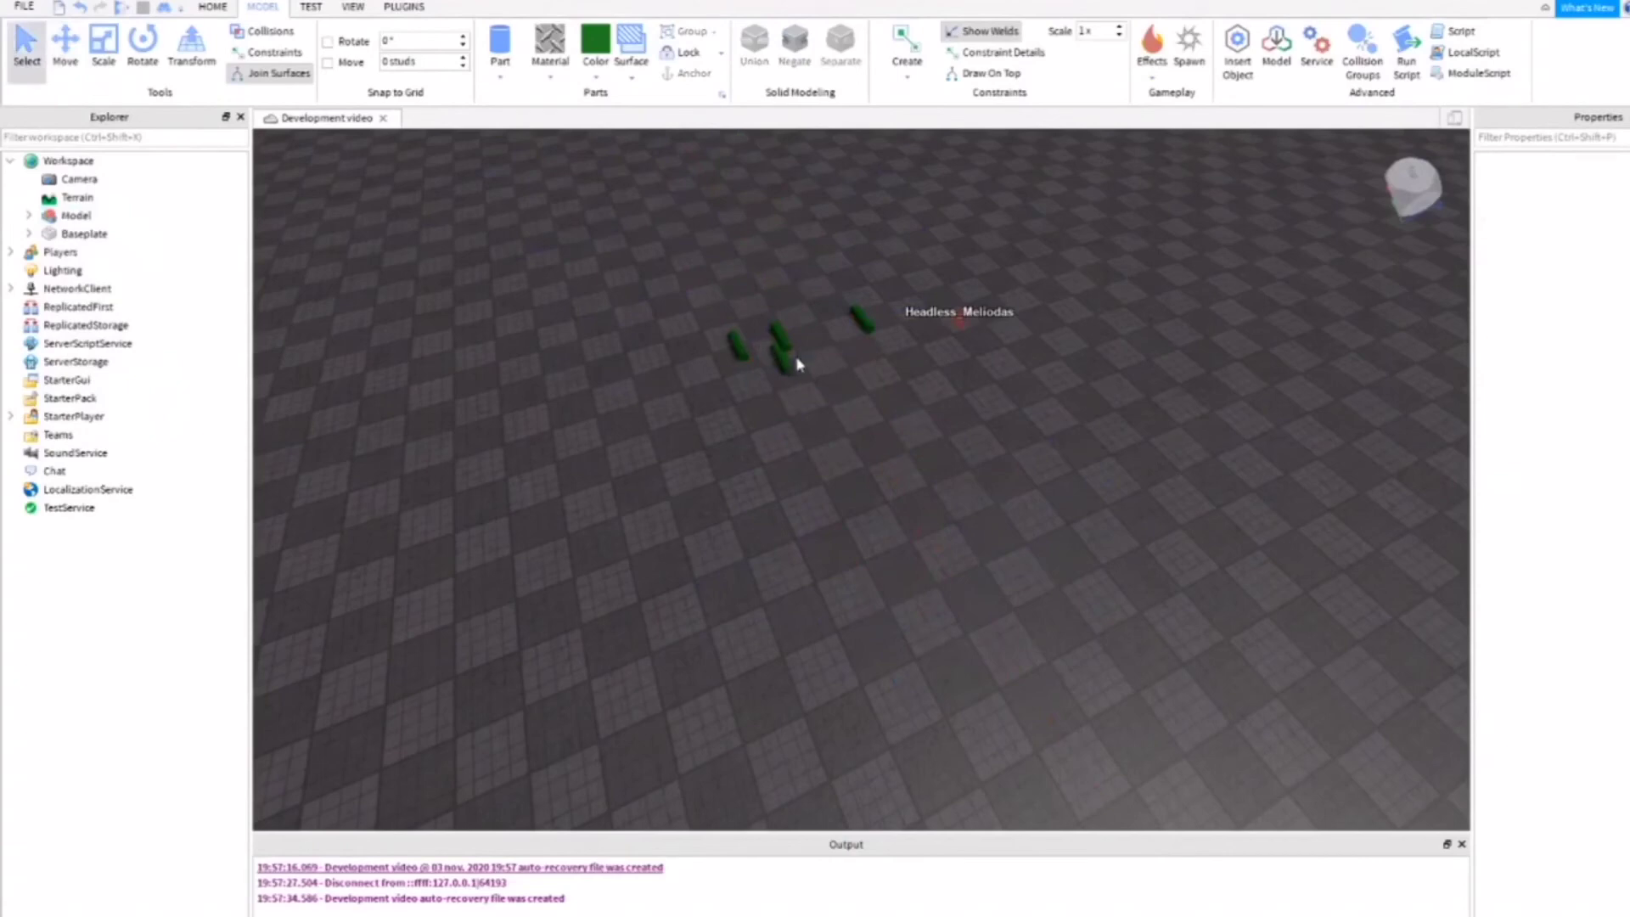
click(774, 350)
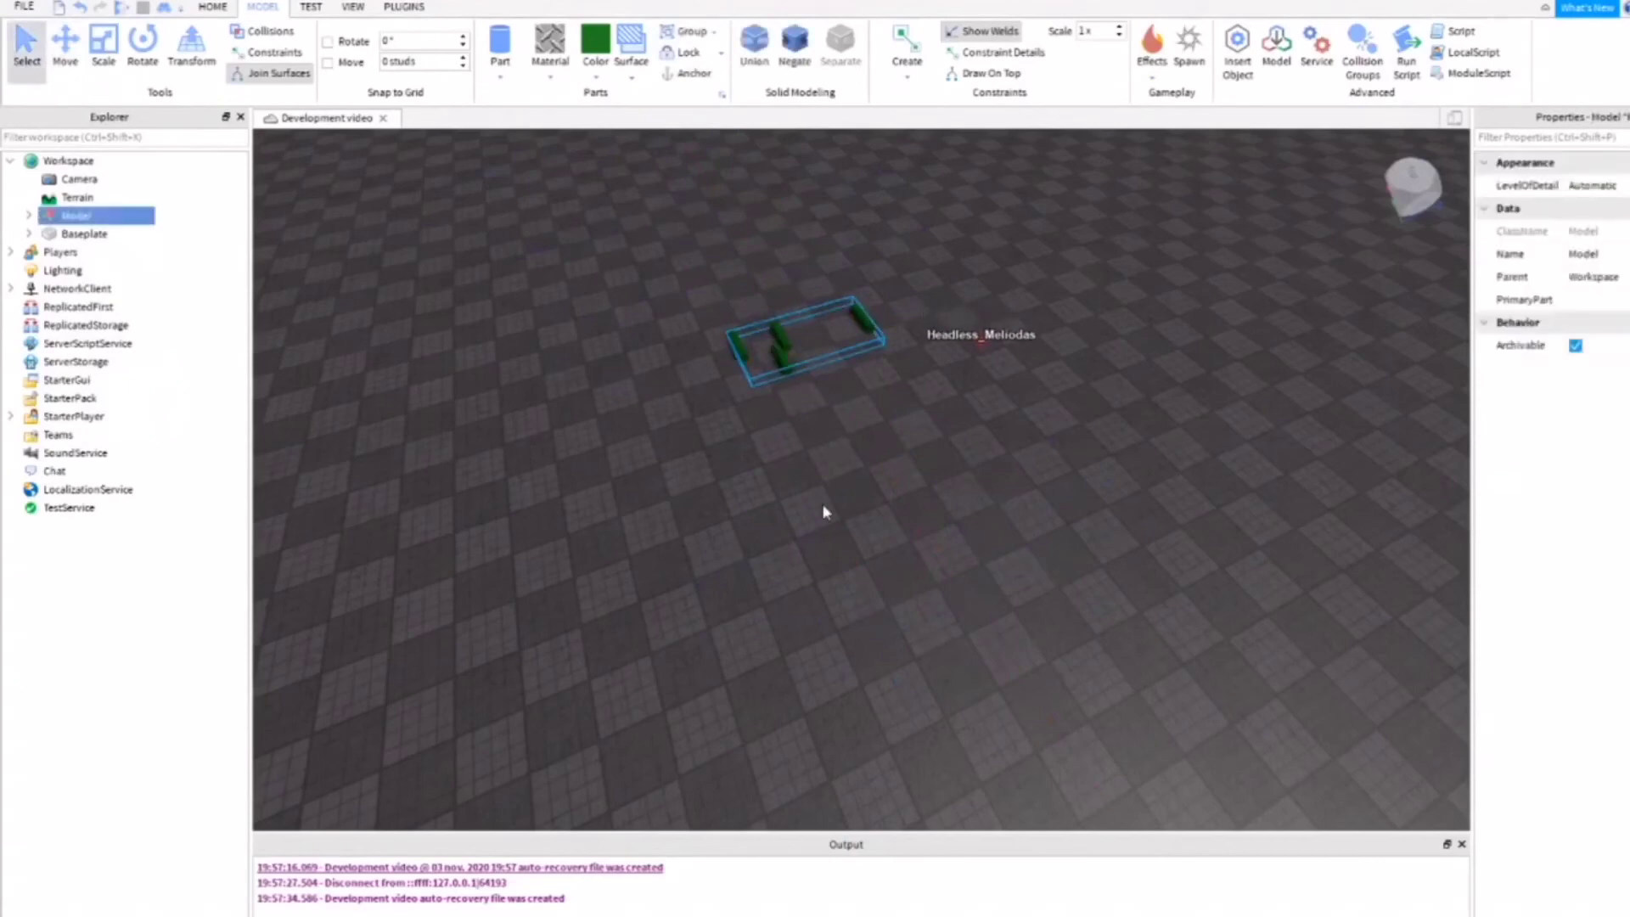
key(w)
key(a)
key(d)
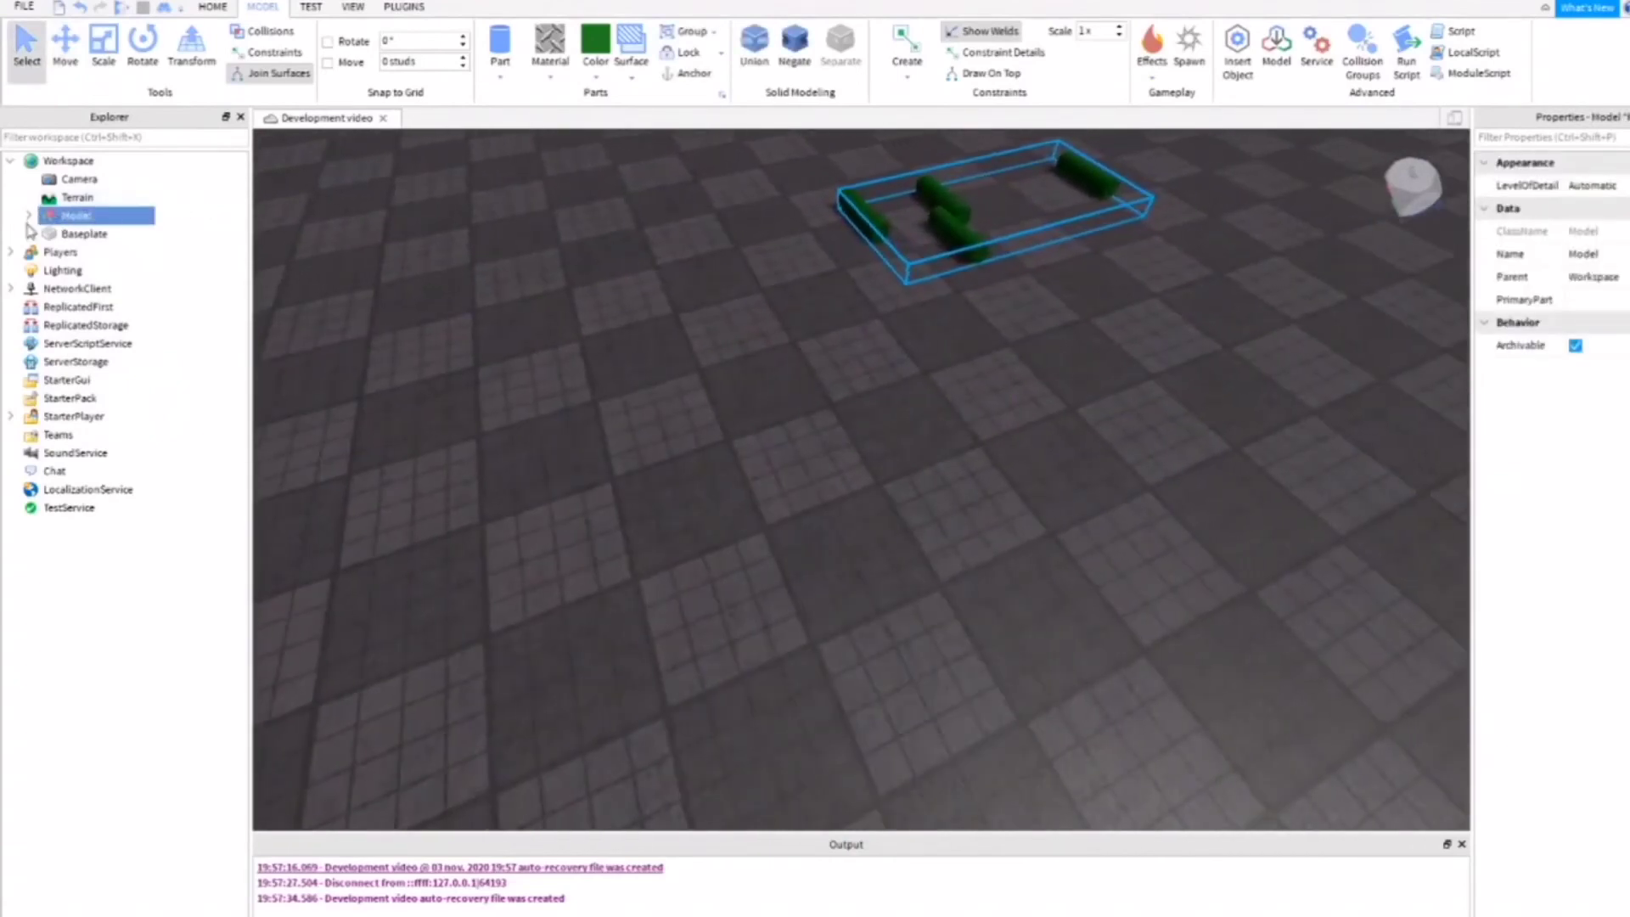
- Go through the individual parts inside the model in the Explorer, and rename the model o0ajkfsi08uuhg
click(29, 215)
click(82, 233)
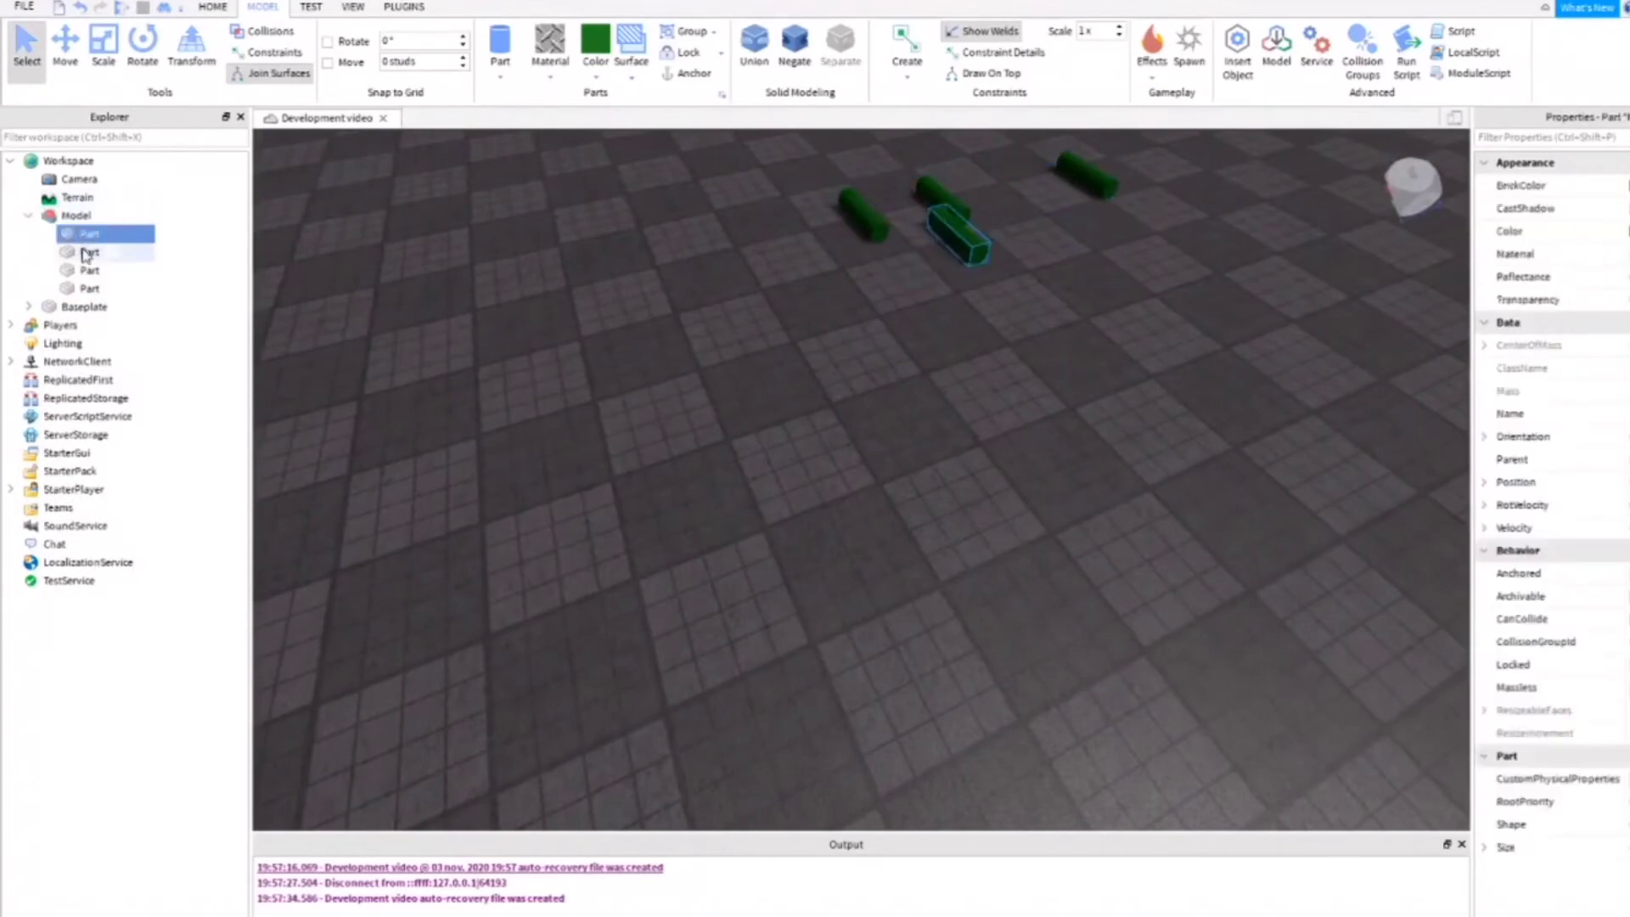
click(85, 252)
click(86, 287)
click(84, 268)
click(31, 217)
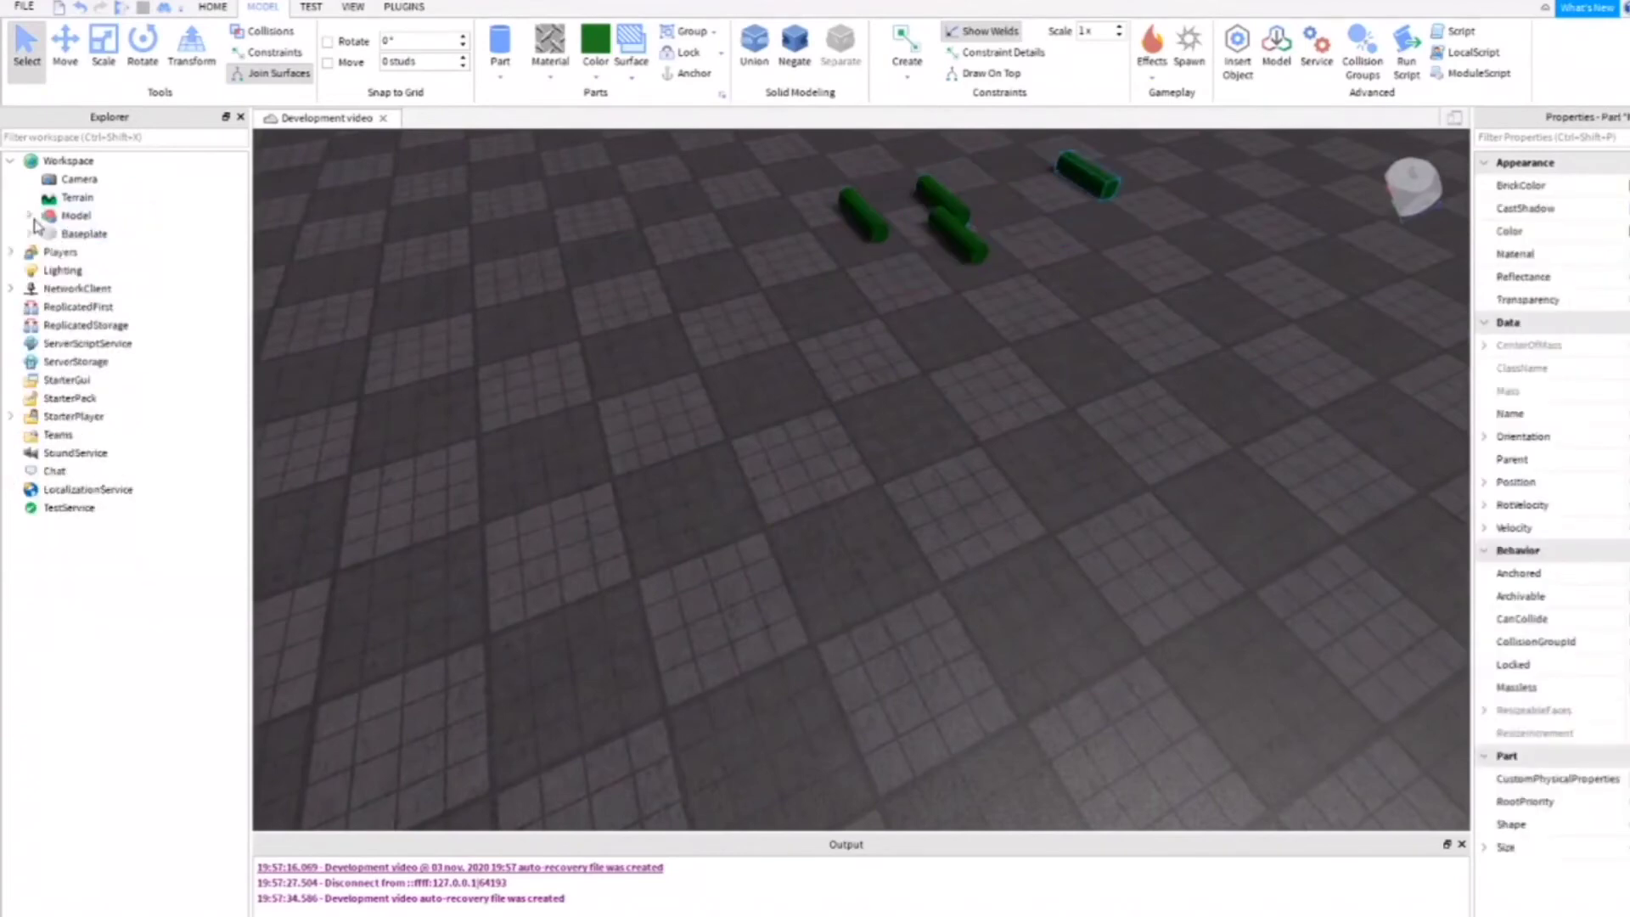
click(46, 218)
click(1599, 256)
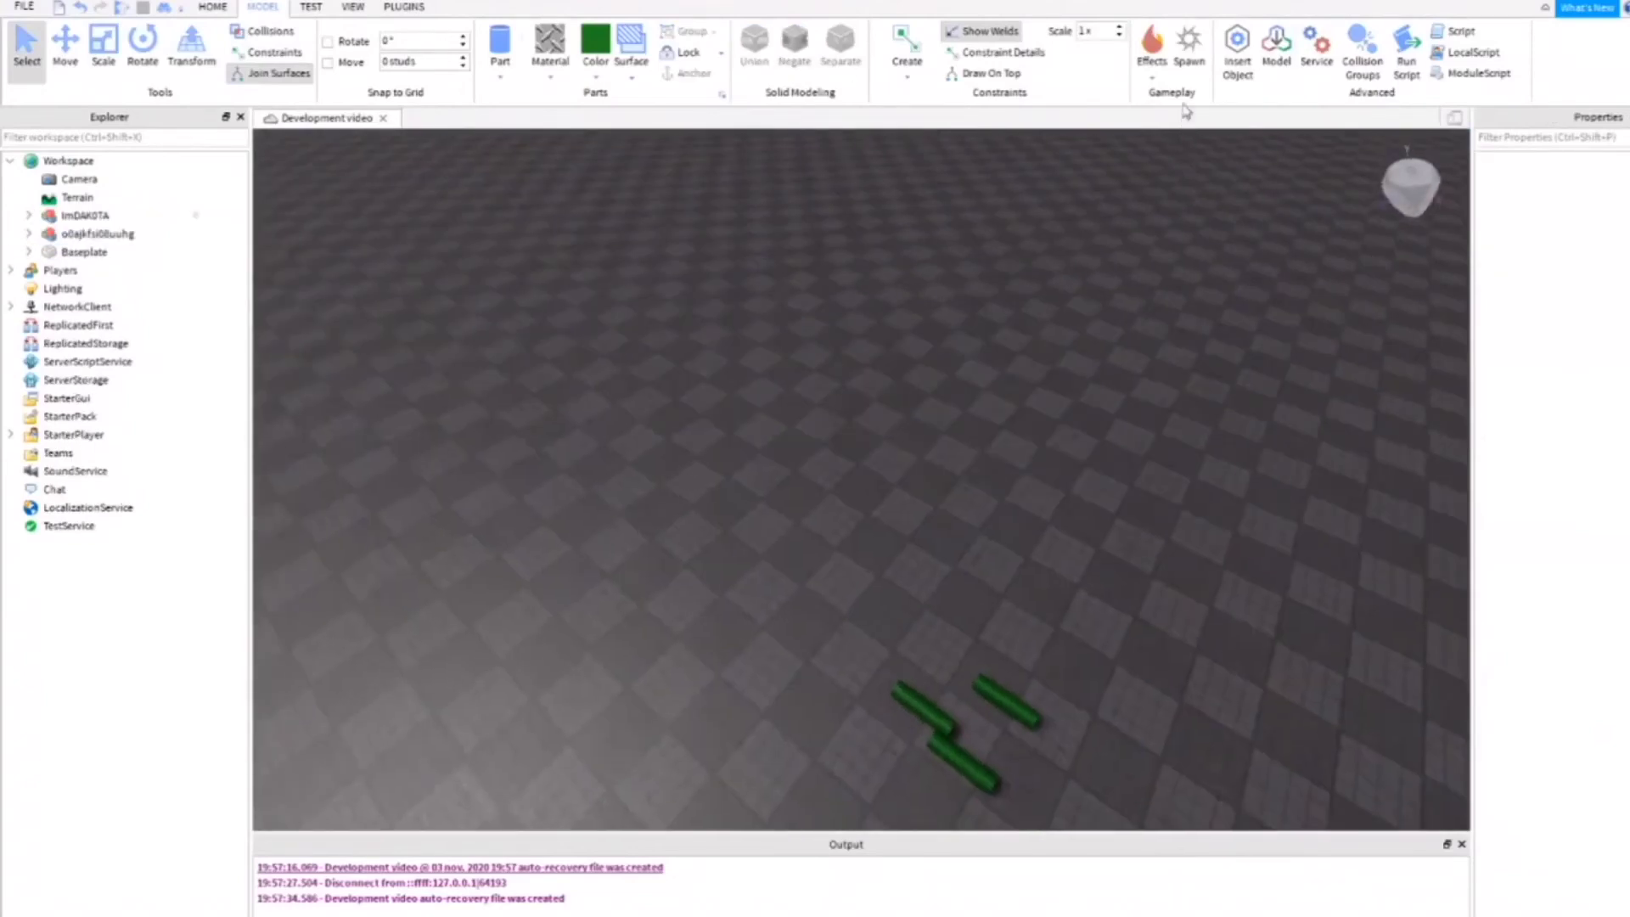
- Insert a spawn location, place it on the open baseplate away from the green parts, and clear the selection
click(1188, 51)
drag(814, 475, 690, 360)
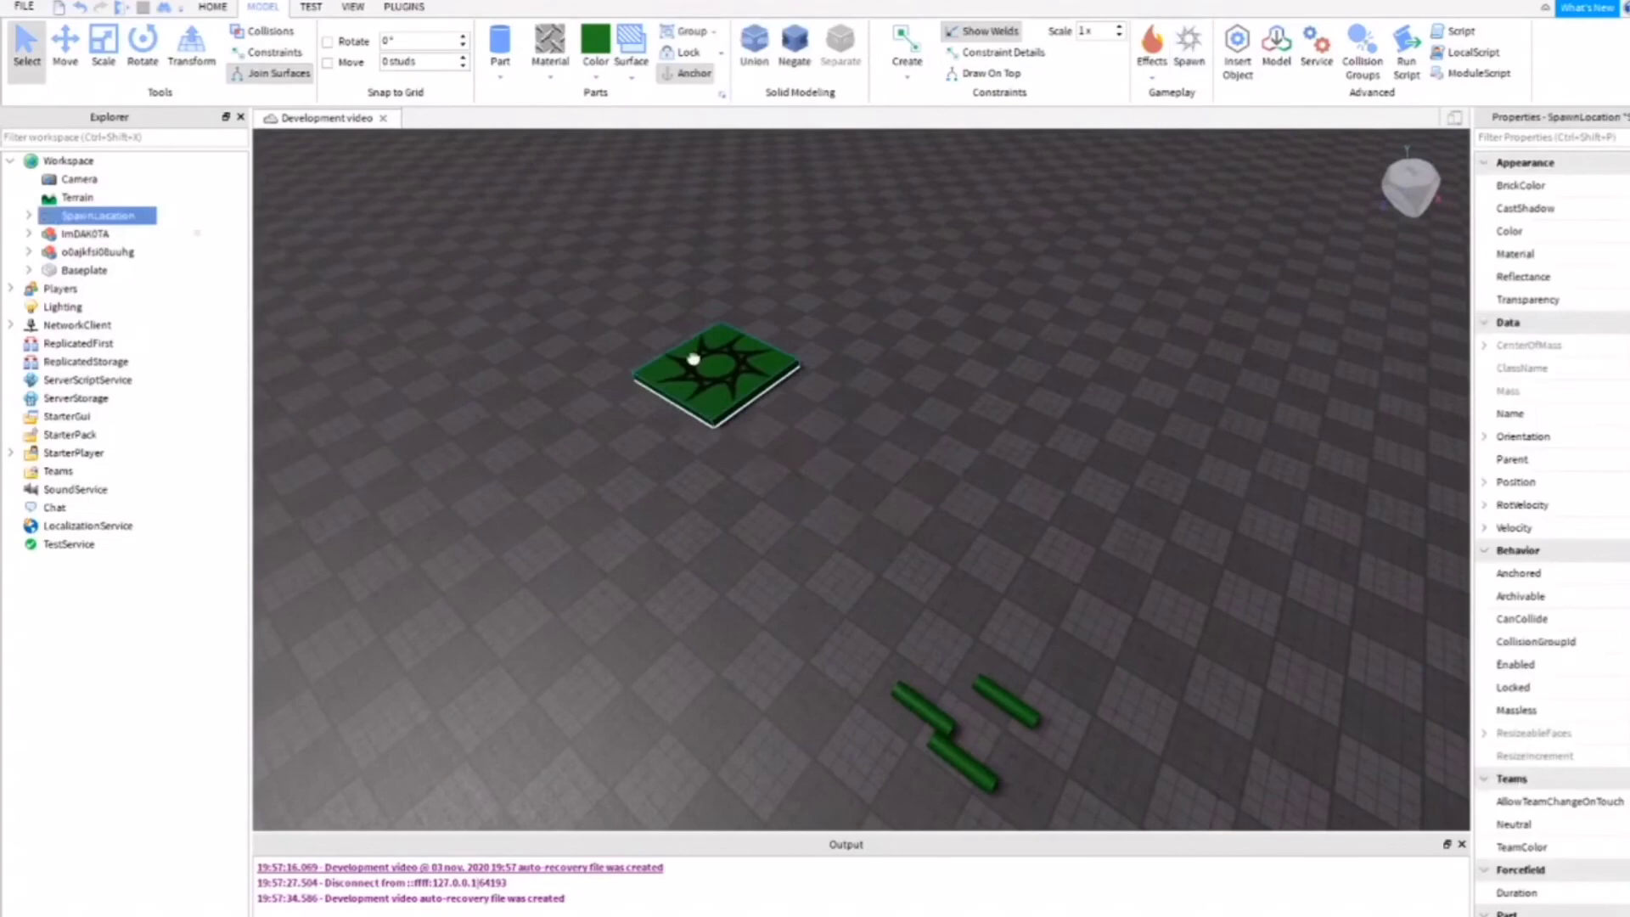
click(557, 410)
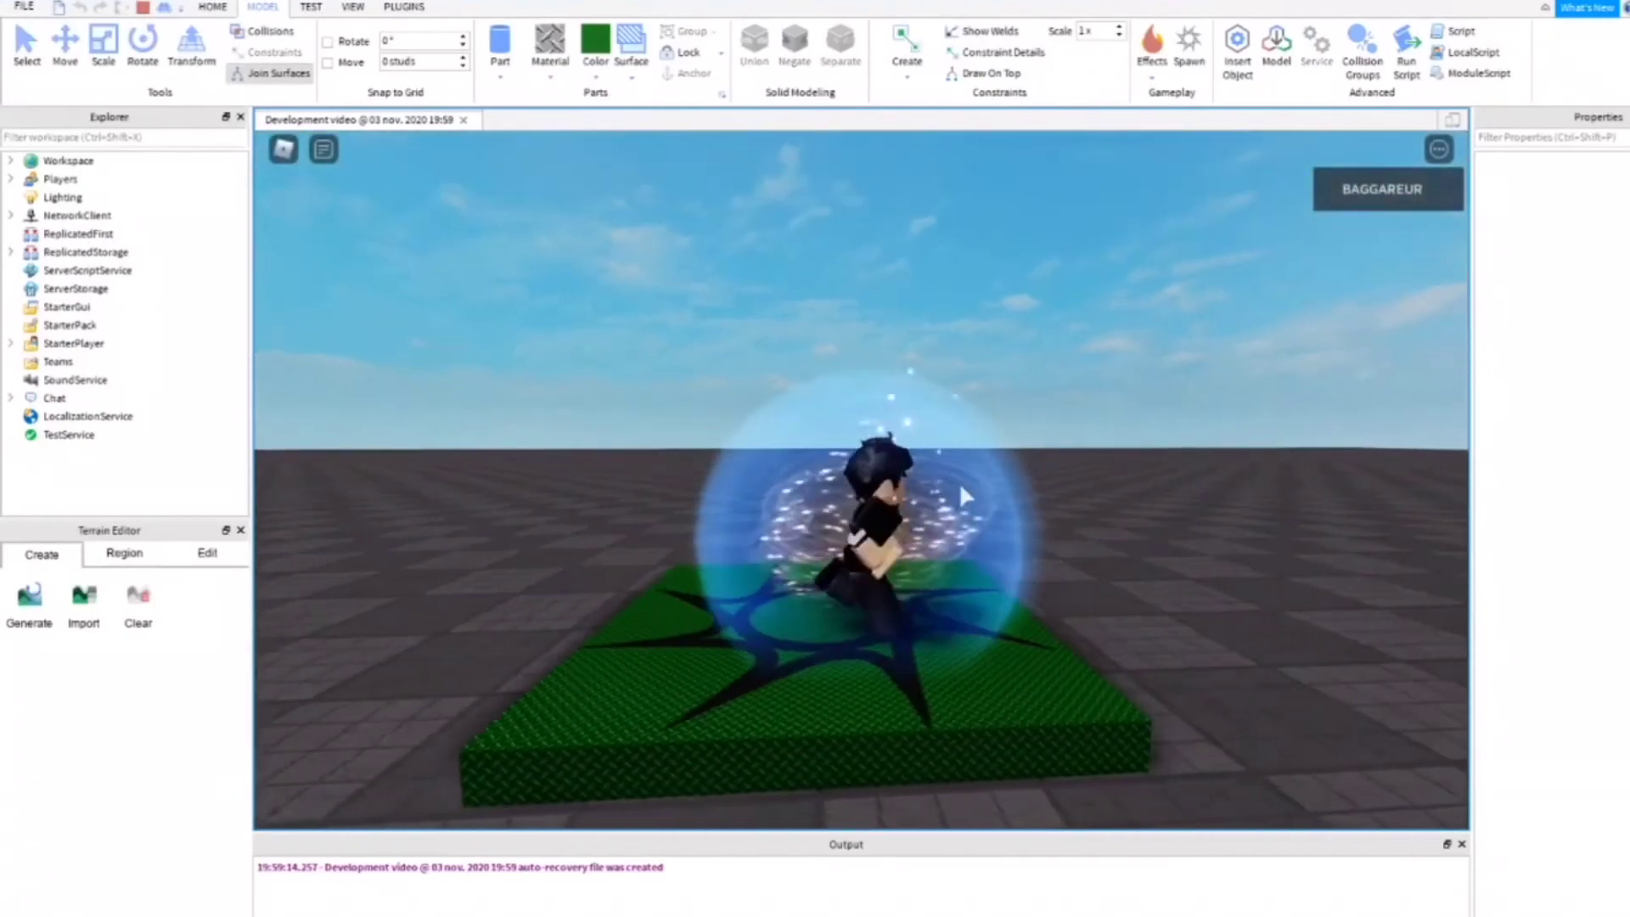
- Playtest the game, walk the character around on the spawn location, and stop the test
key(d)
key(a)
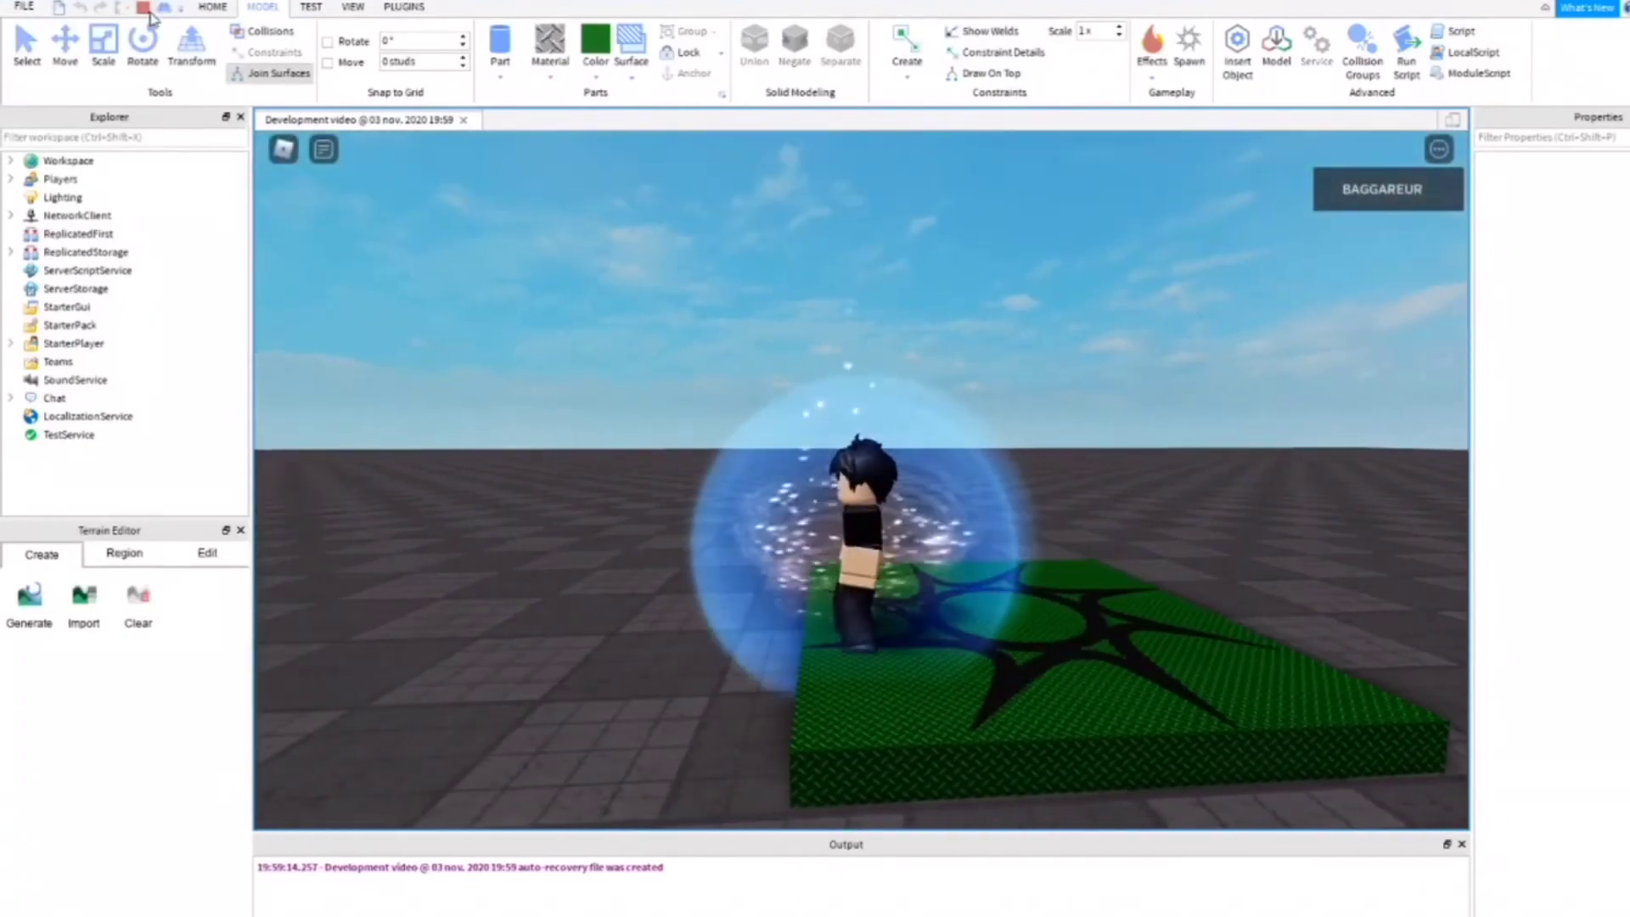
click(143, 8)
- Select the spawn location, expand its contents in the Explorer, and delete its Decal
click(687, 382)
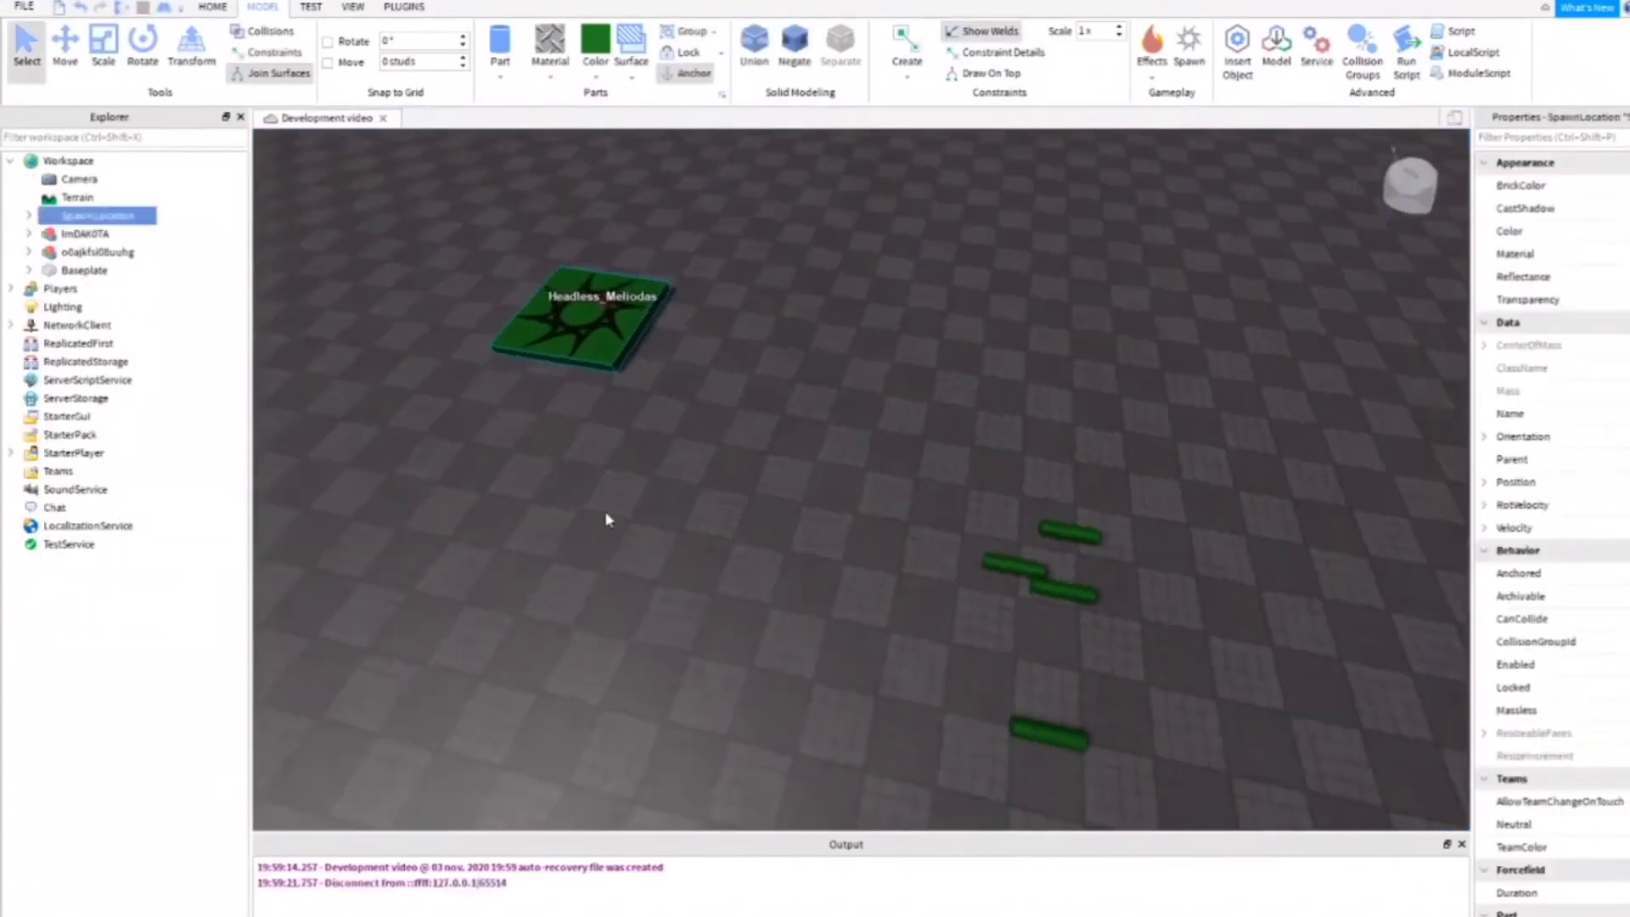
key(f)
click(29, 215)
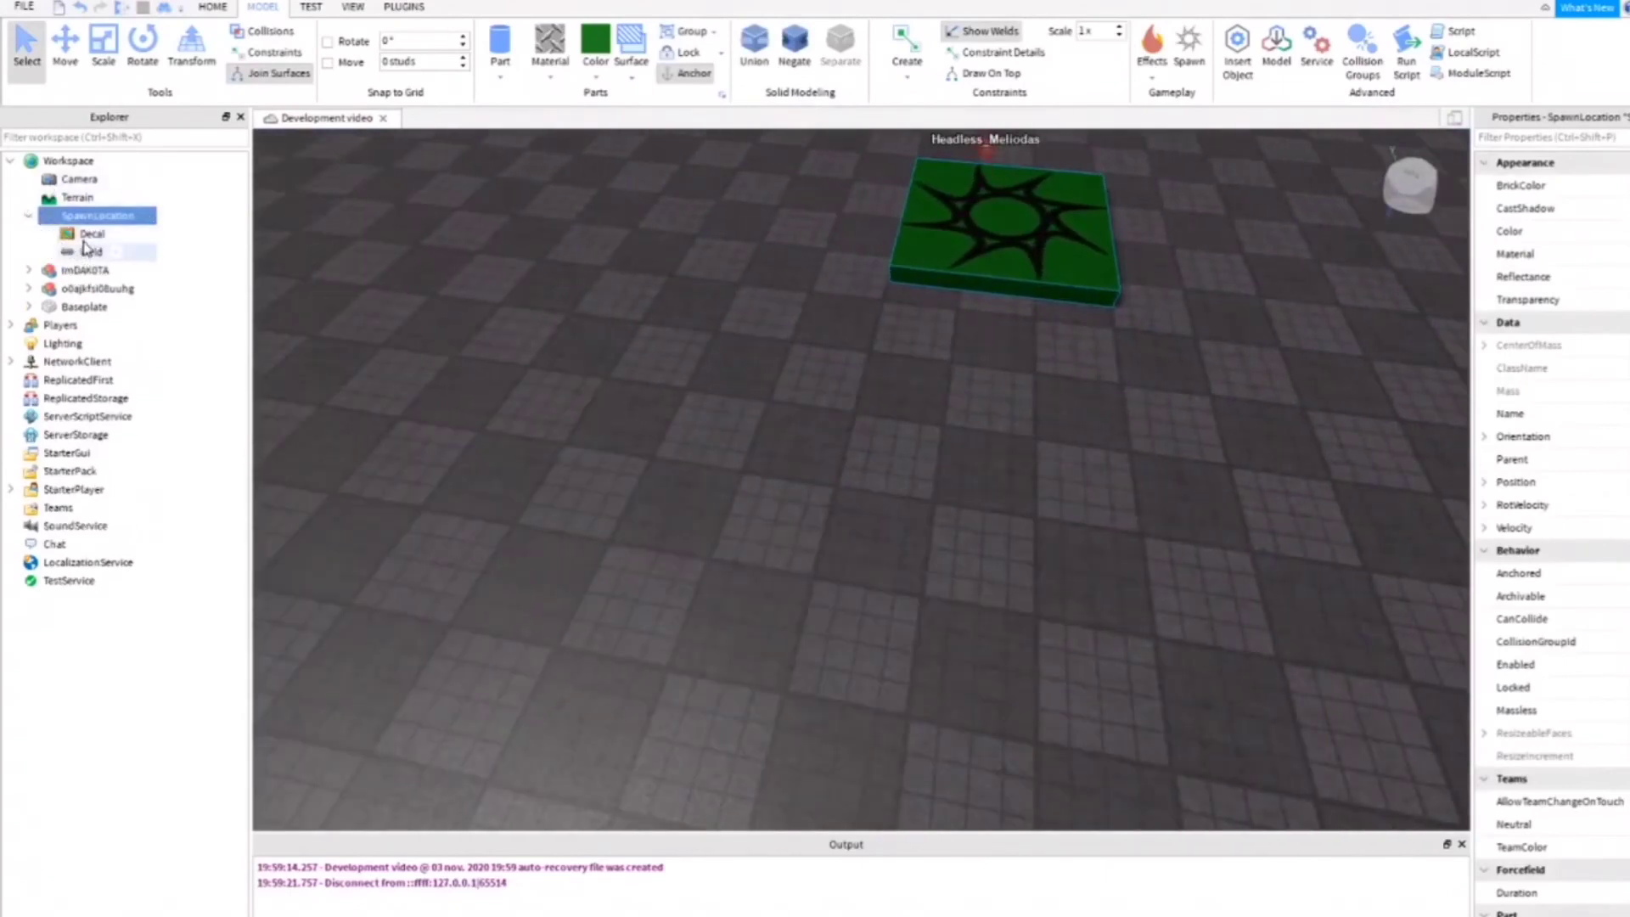
click(84, 239)
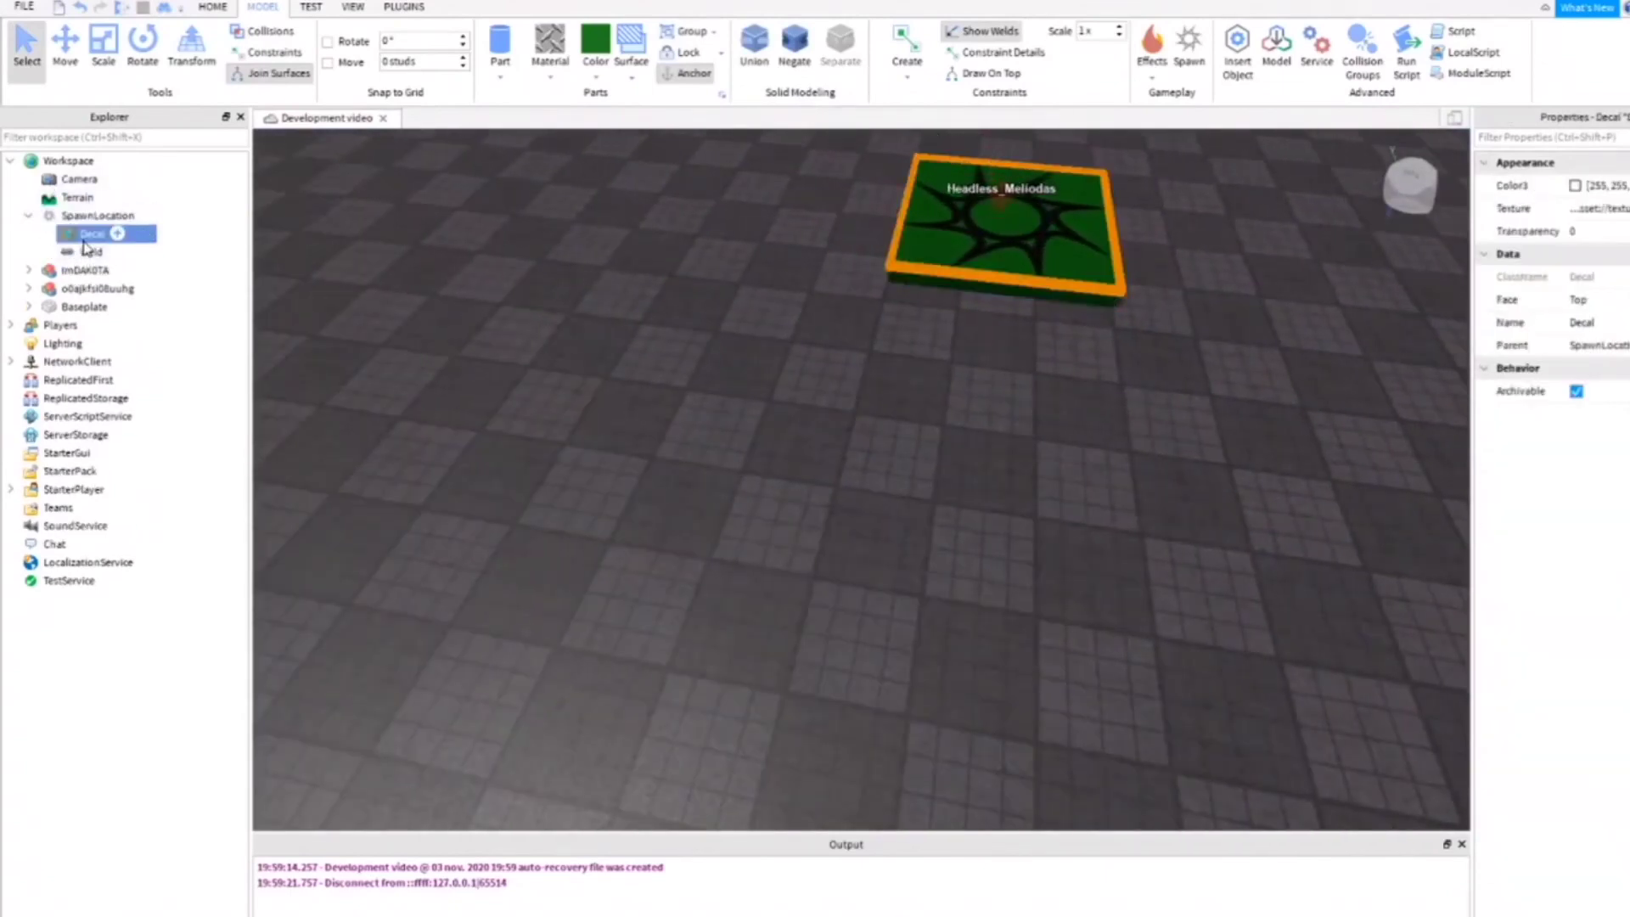
key(Delete)
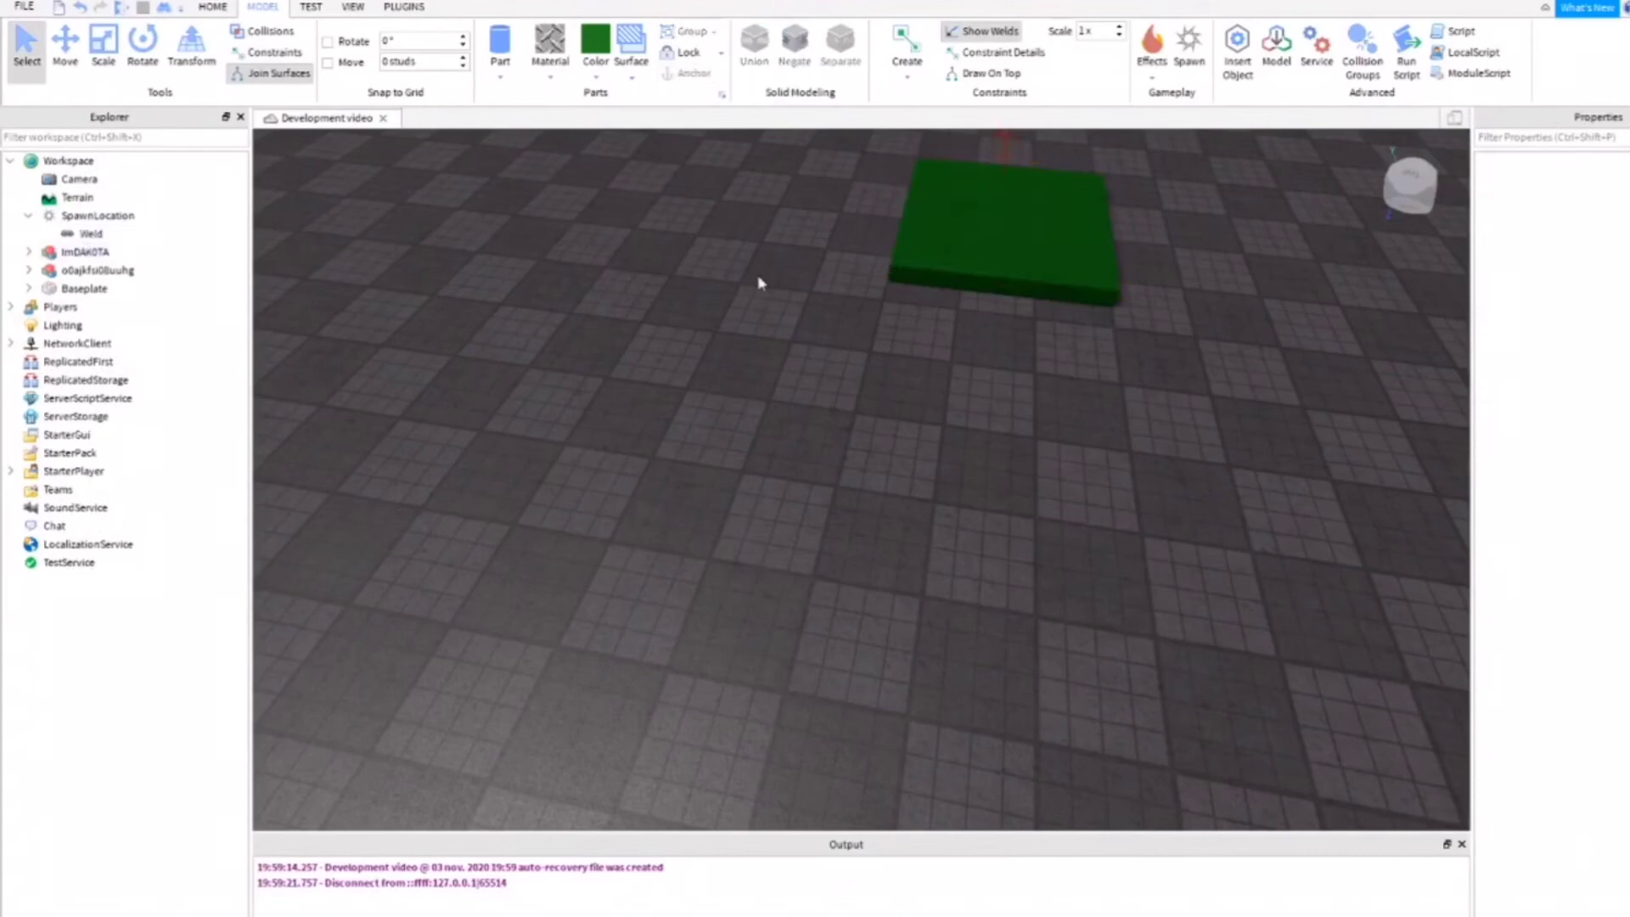
- Find marketplace images for "dumb face" and apply a Dumb face image to the upper surface of the spawn location
click(895, 255)
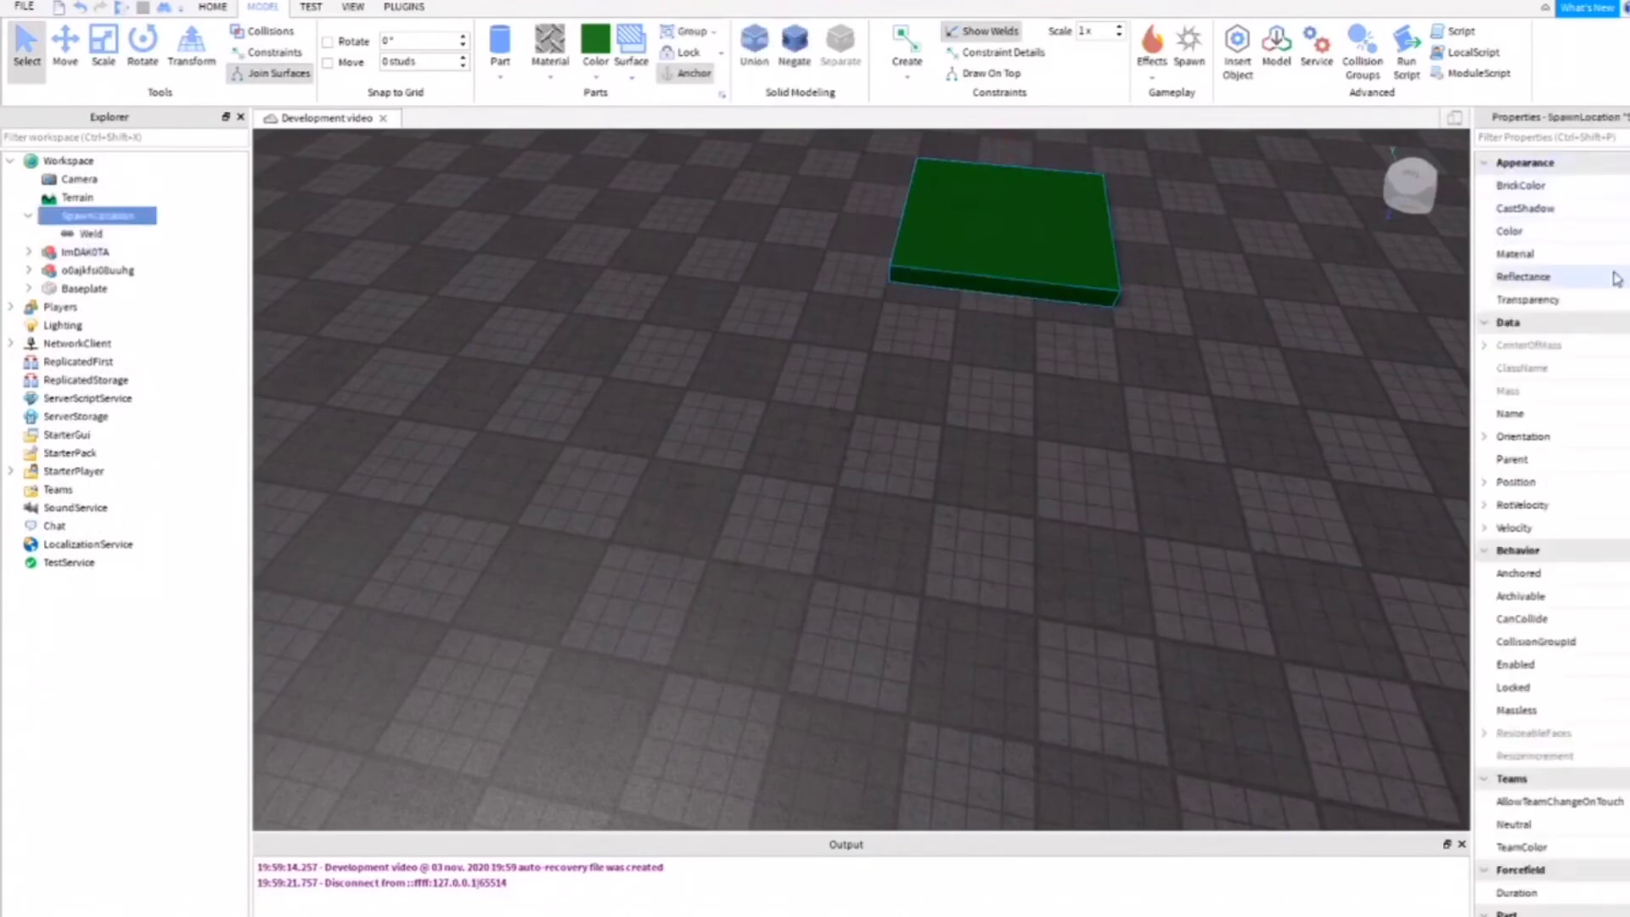
key(w)
right_drag(843, 201, 320, 332)
key(s)
key(w)
key(s)
scroll(625, 455, up, 5)
scroll(670, 487, down, 6)
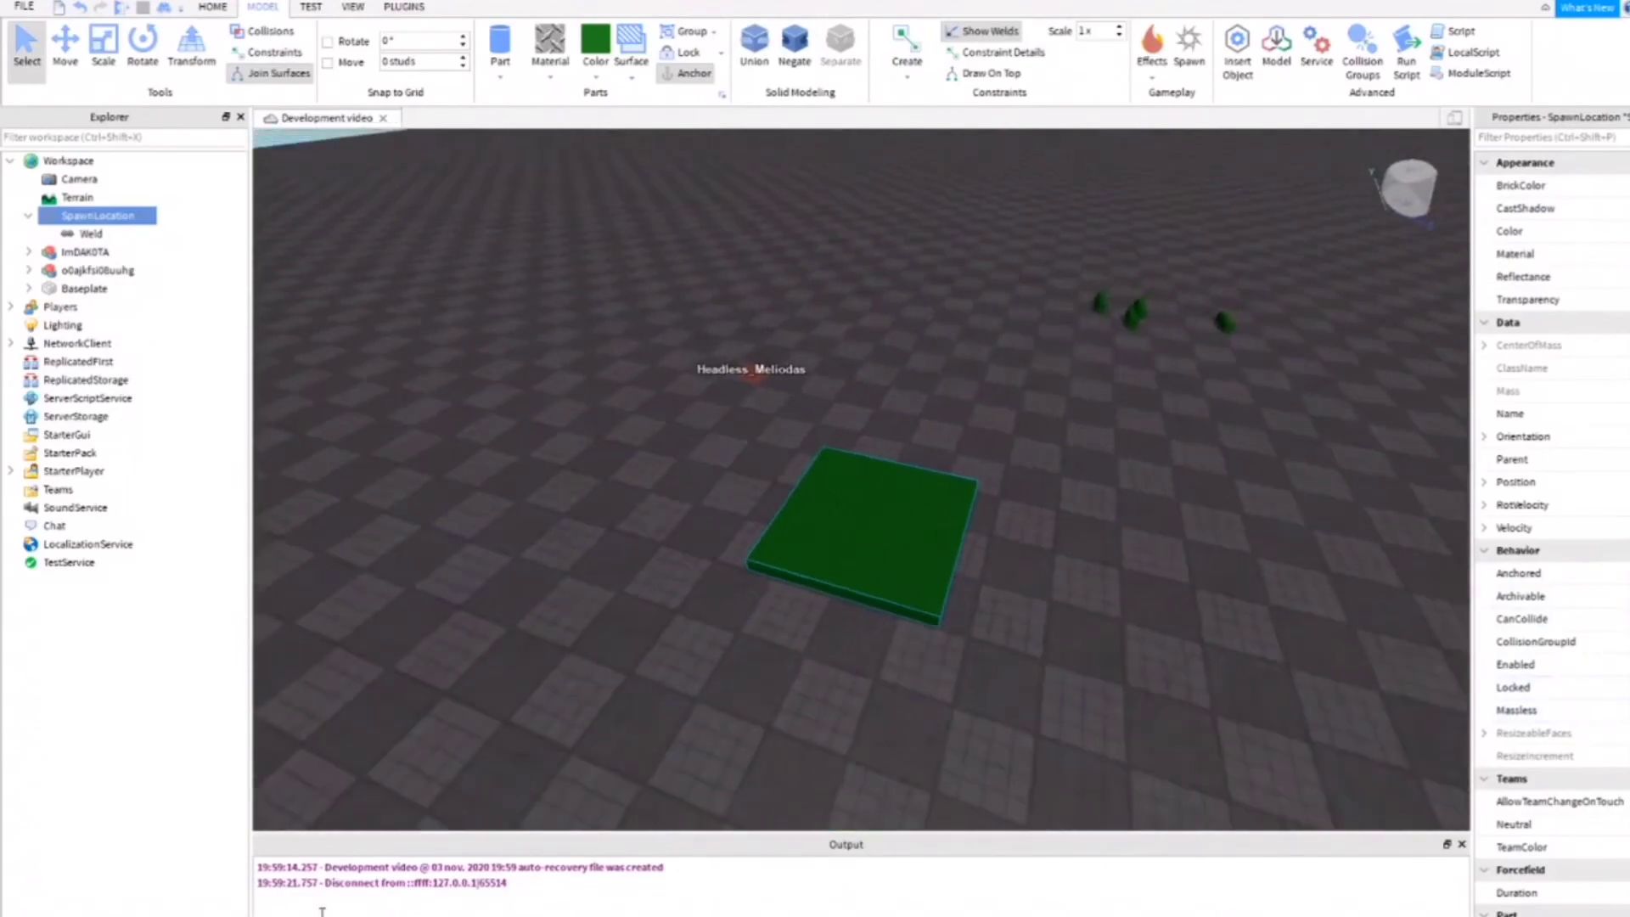
scroll(131, 676, up, 5)
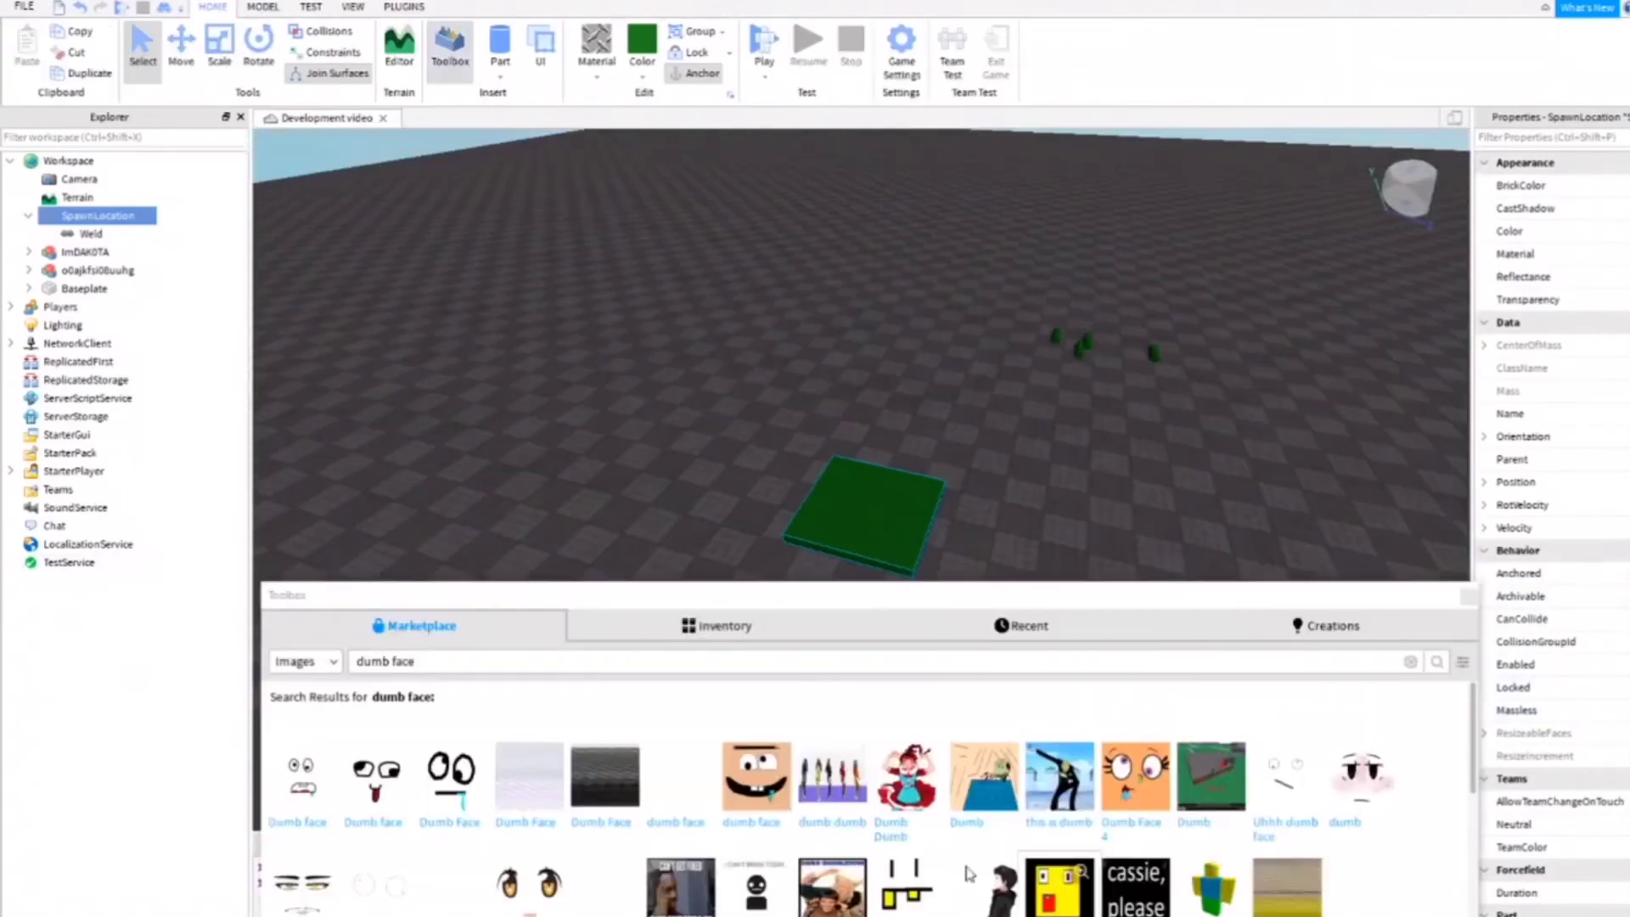
drag(907, 617, 865, 509)
scroll(866, 509, up, 5)
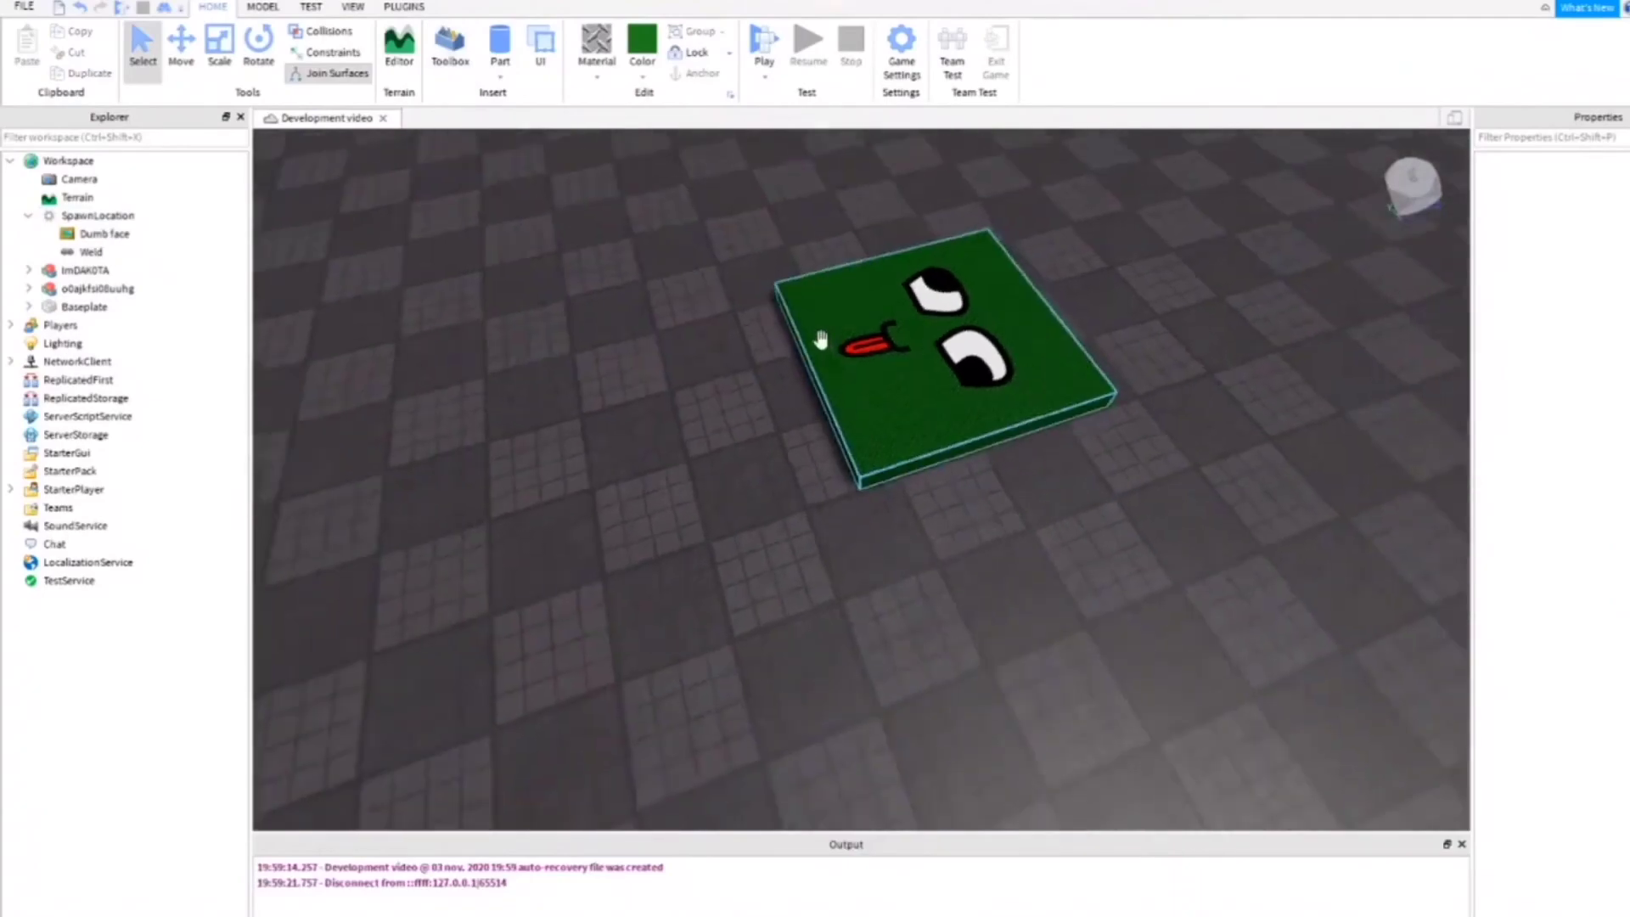
scroll(836, 346, up, 2)
scroll(836, 346, up, 5)
scroll(836, 346, down, 6)
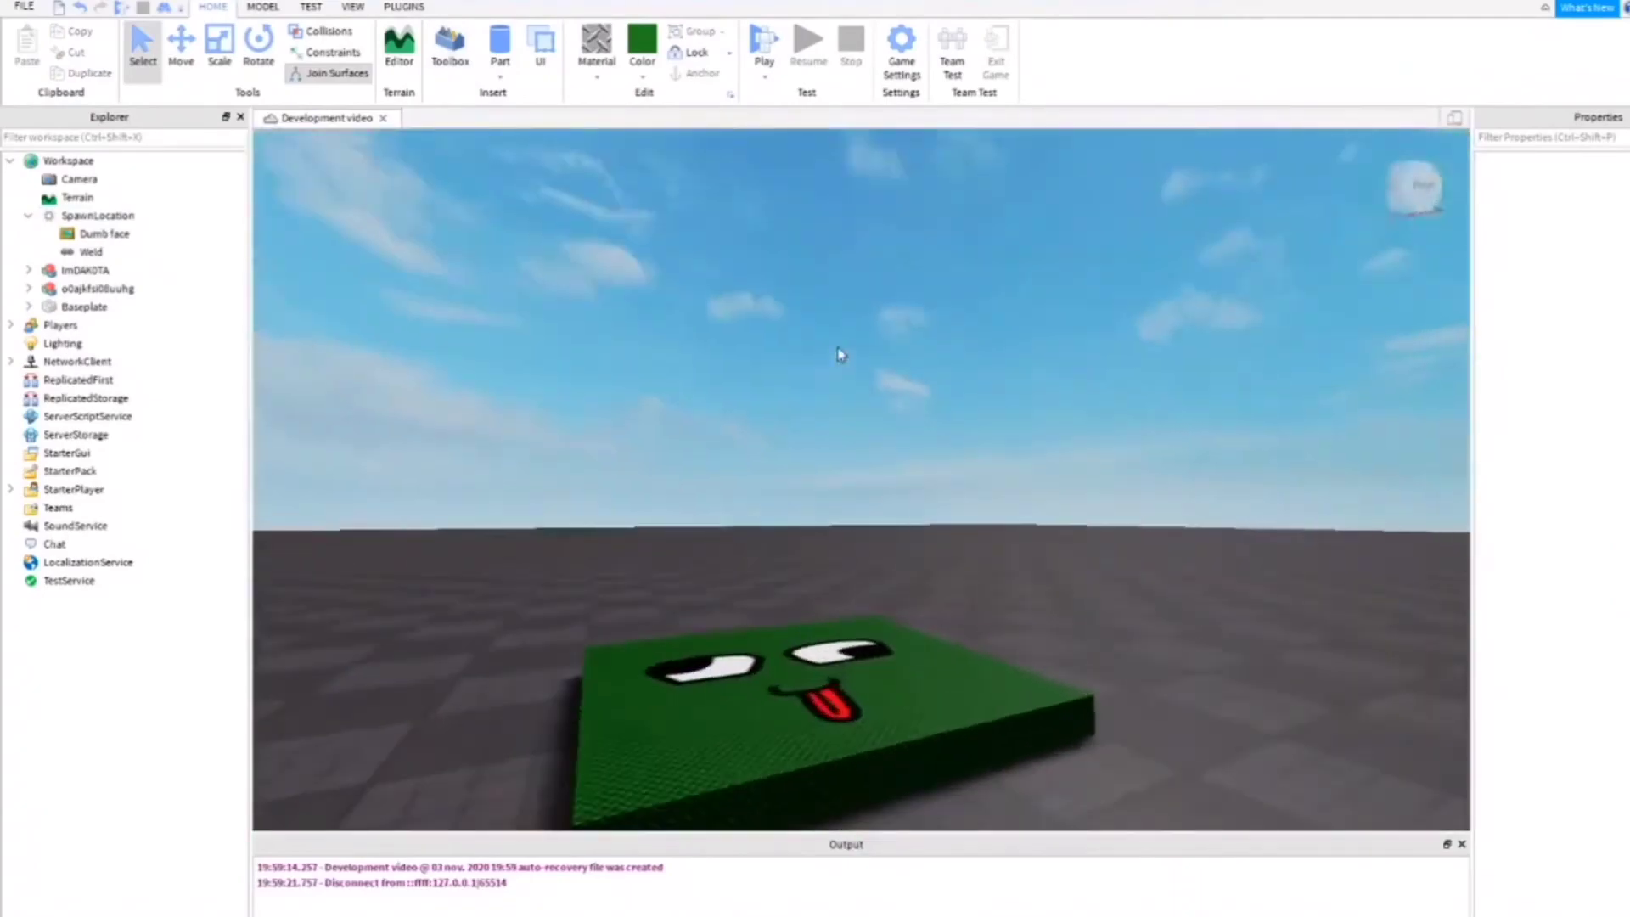
scroll(837, 347, up, 7)
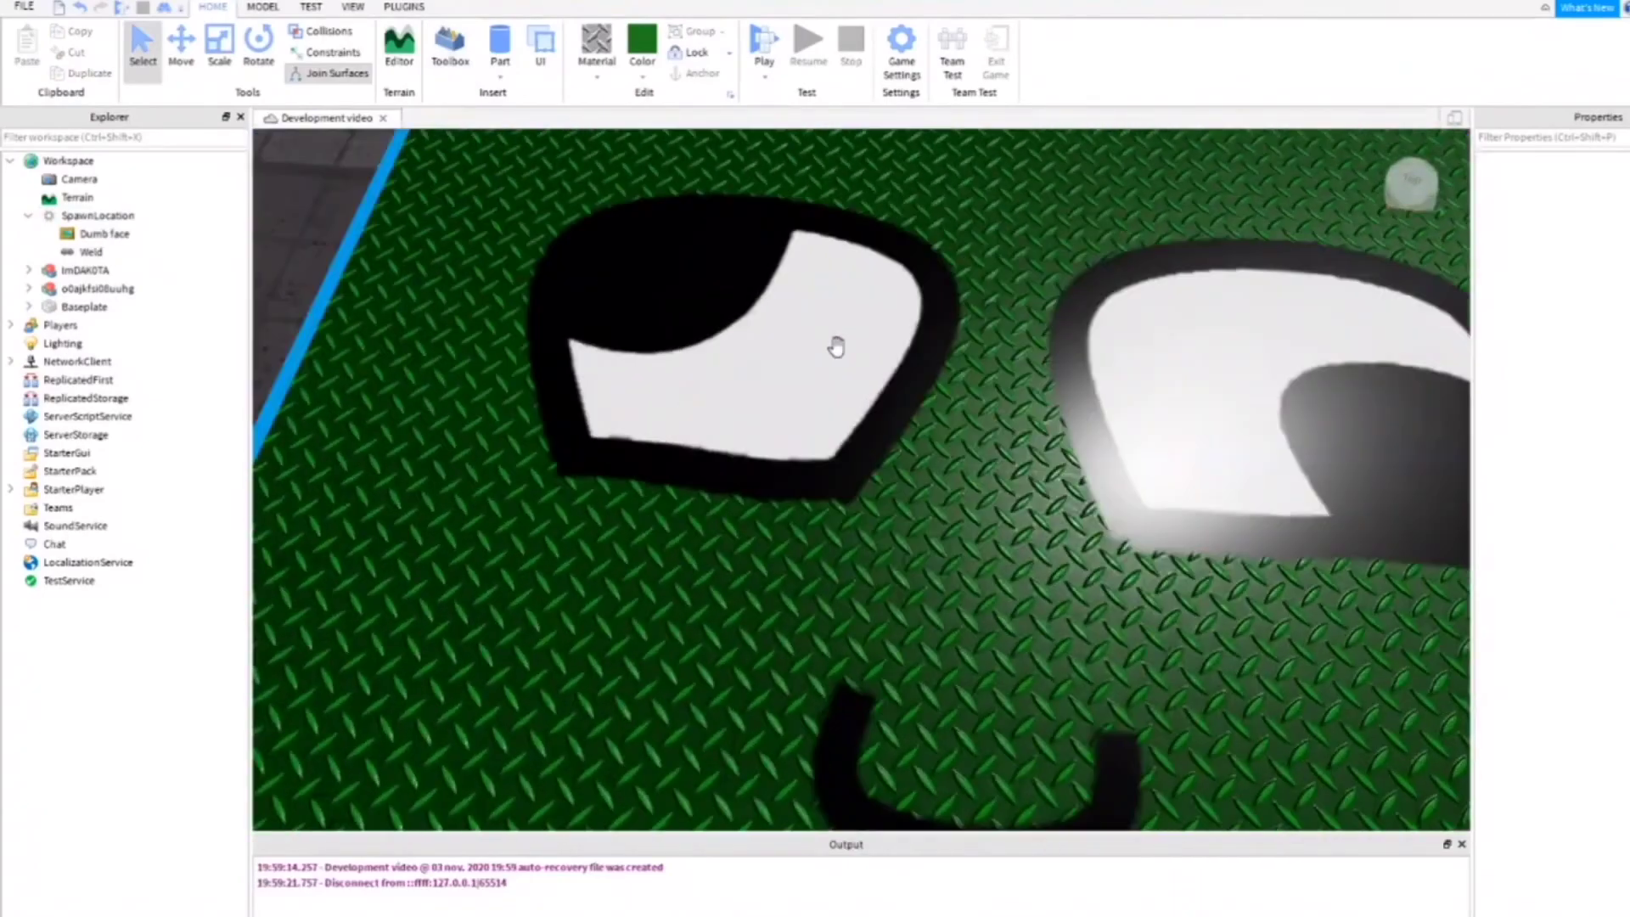
scroll(836, 347, down, 10)
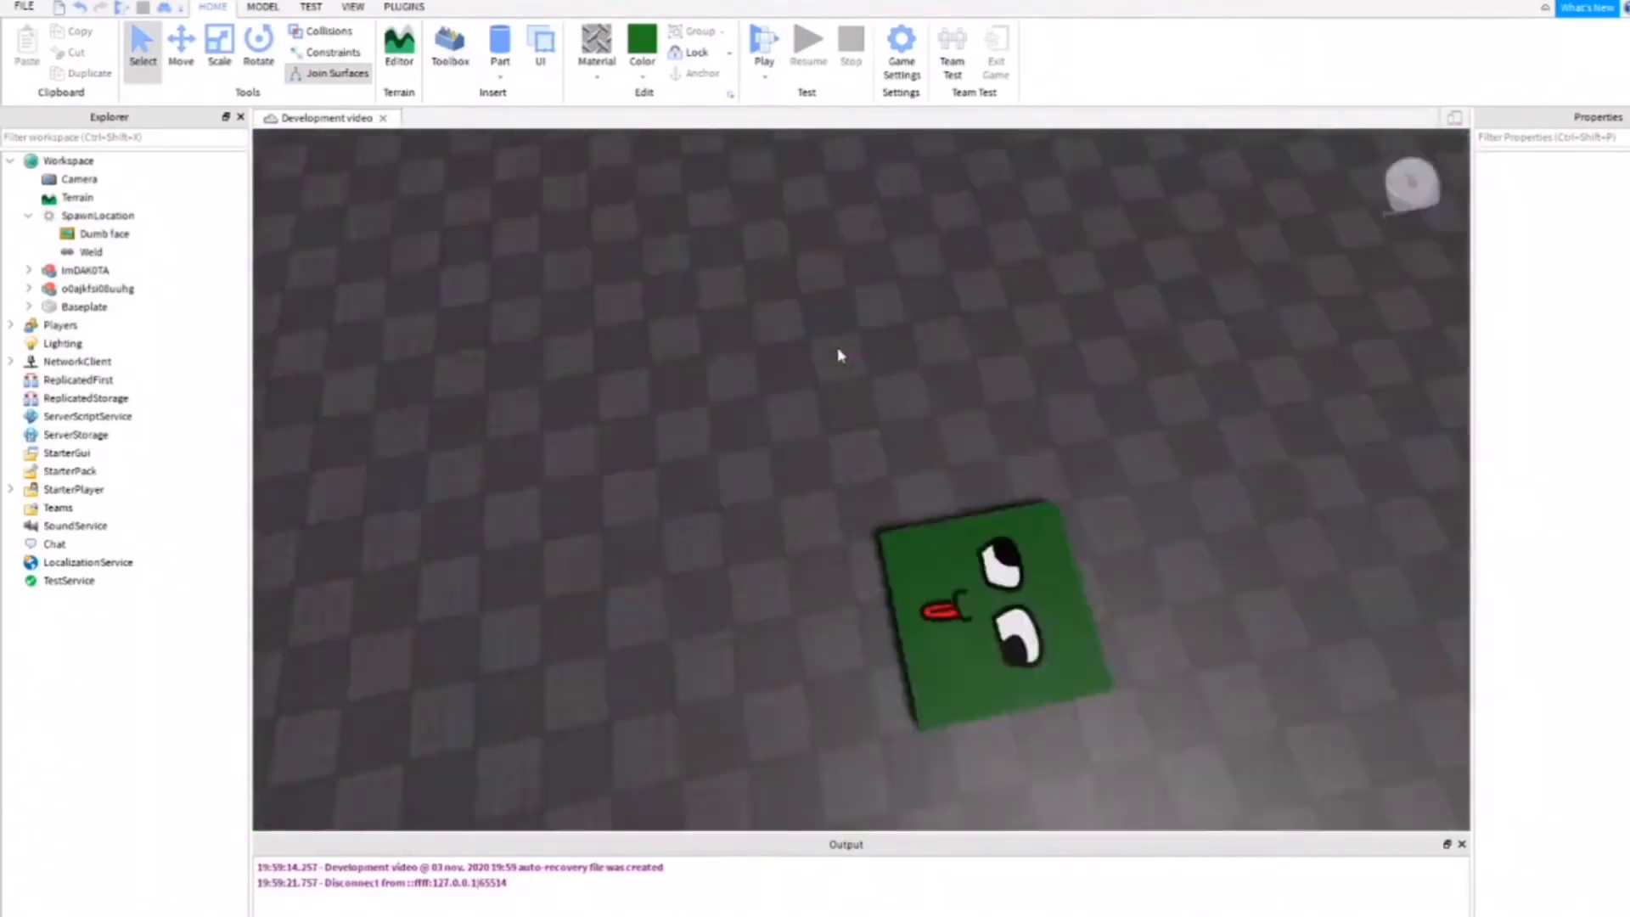
- Ungroup the o0ajkfsi08uuhg model into its separate parts and clear the selection
key(w)
right_drag(1224, 259, 1227, 265)
right_click(1075, 524)
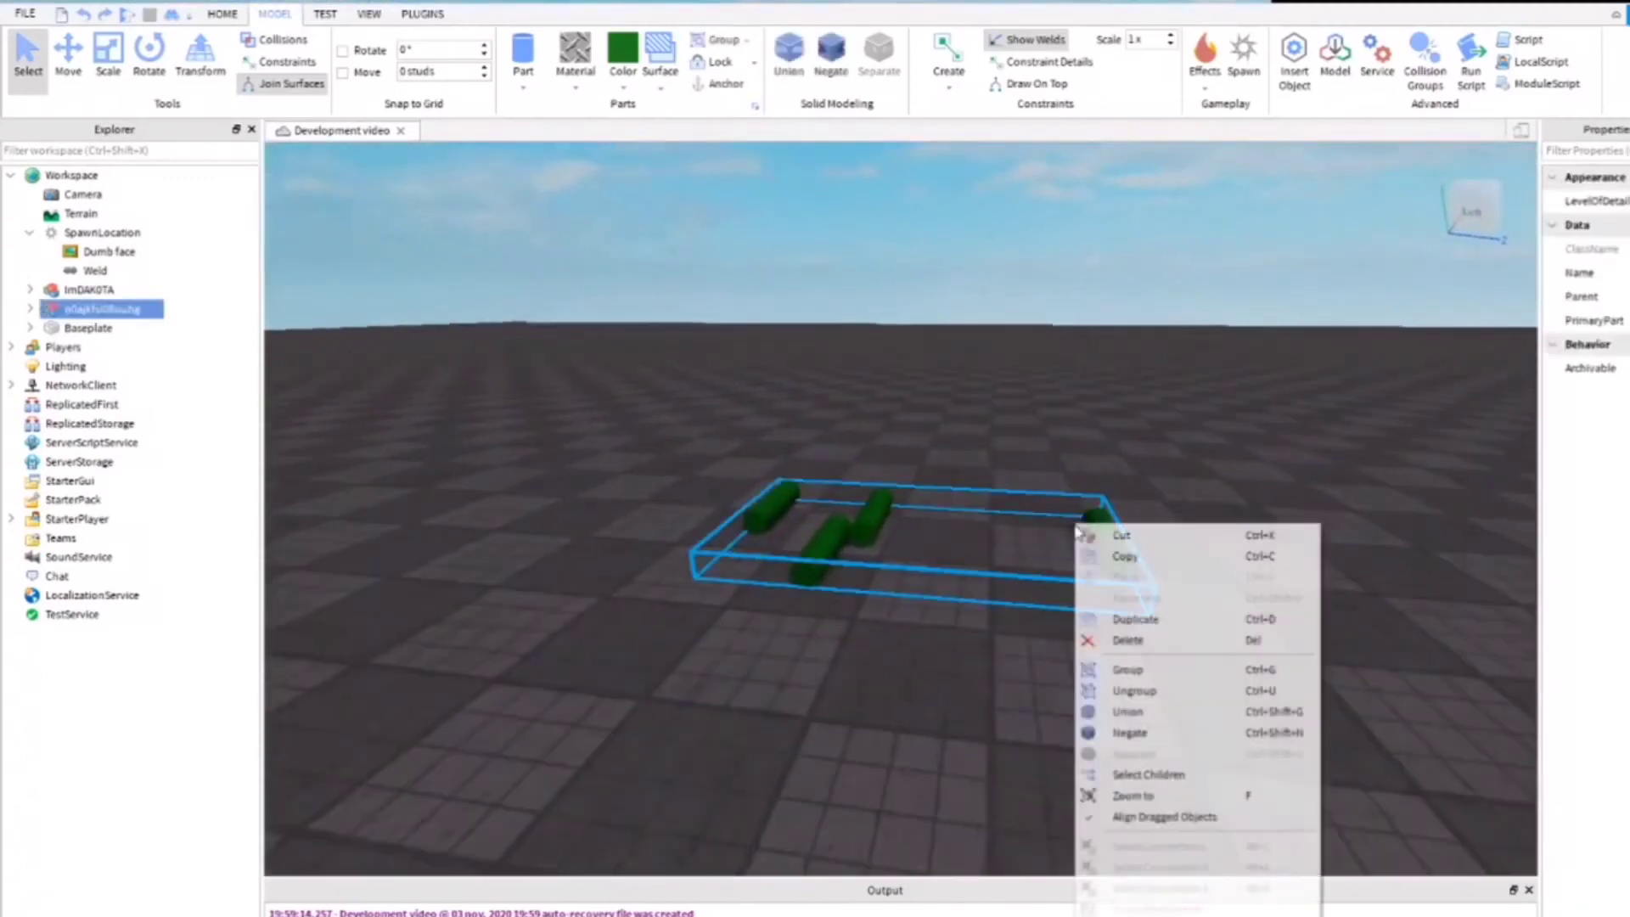
click(1152, 698)
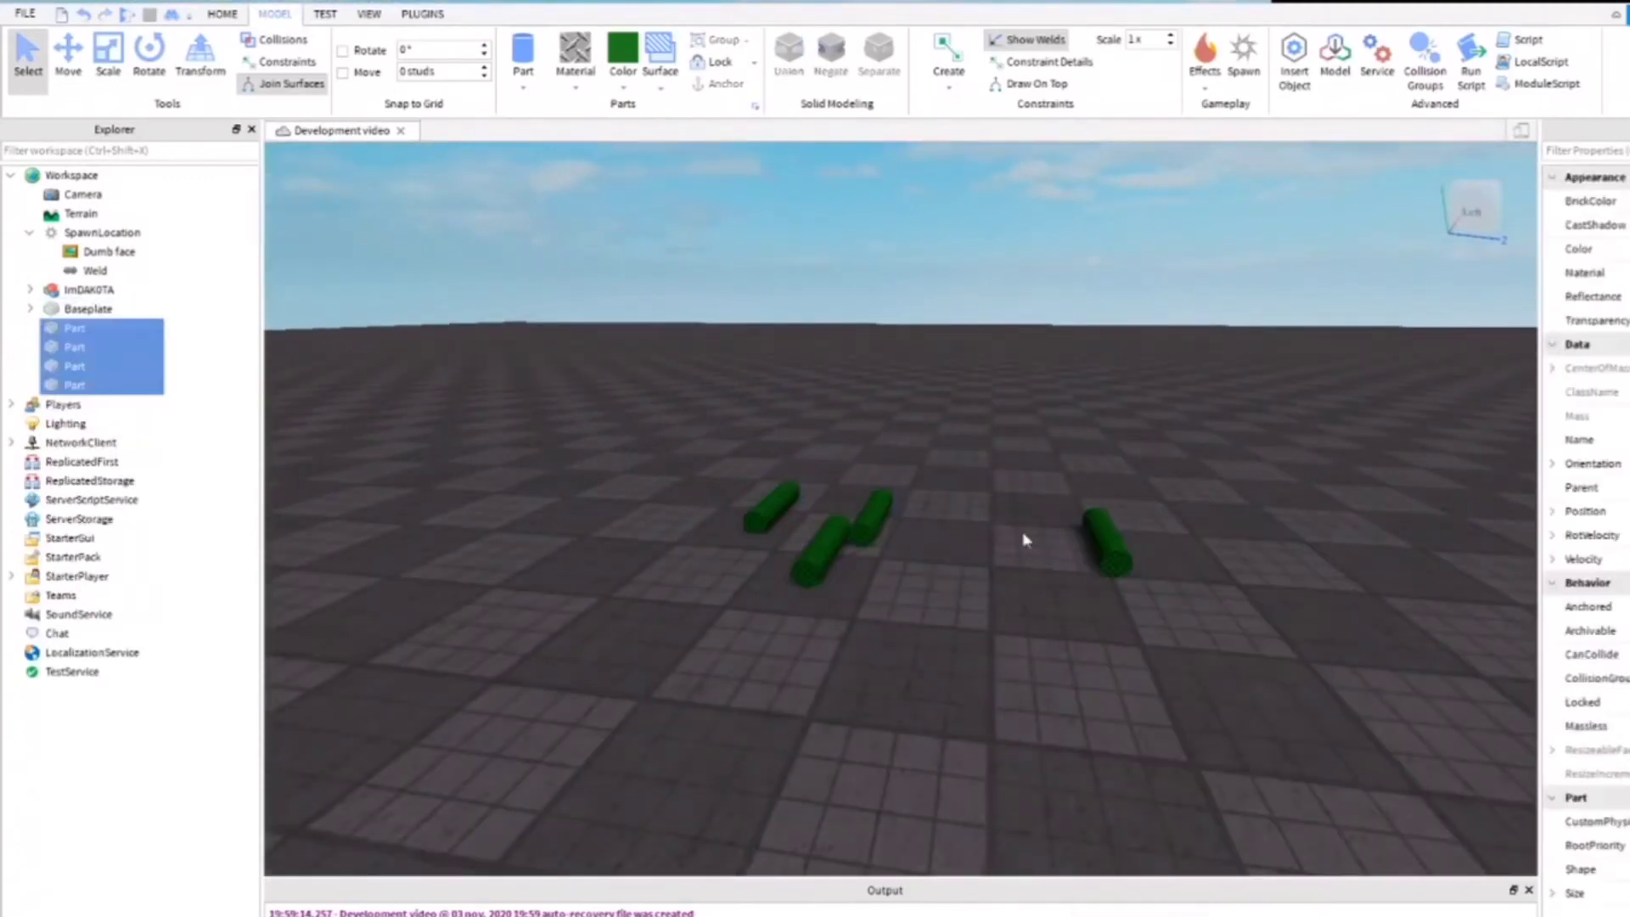
click(1023, 539)
- Move one of the ungrouped green parts away from the others, insert a ParticleEmitter into it, and select the emitter
drag(1108, 540, 1073, 500)
key(d)
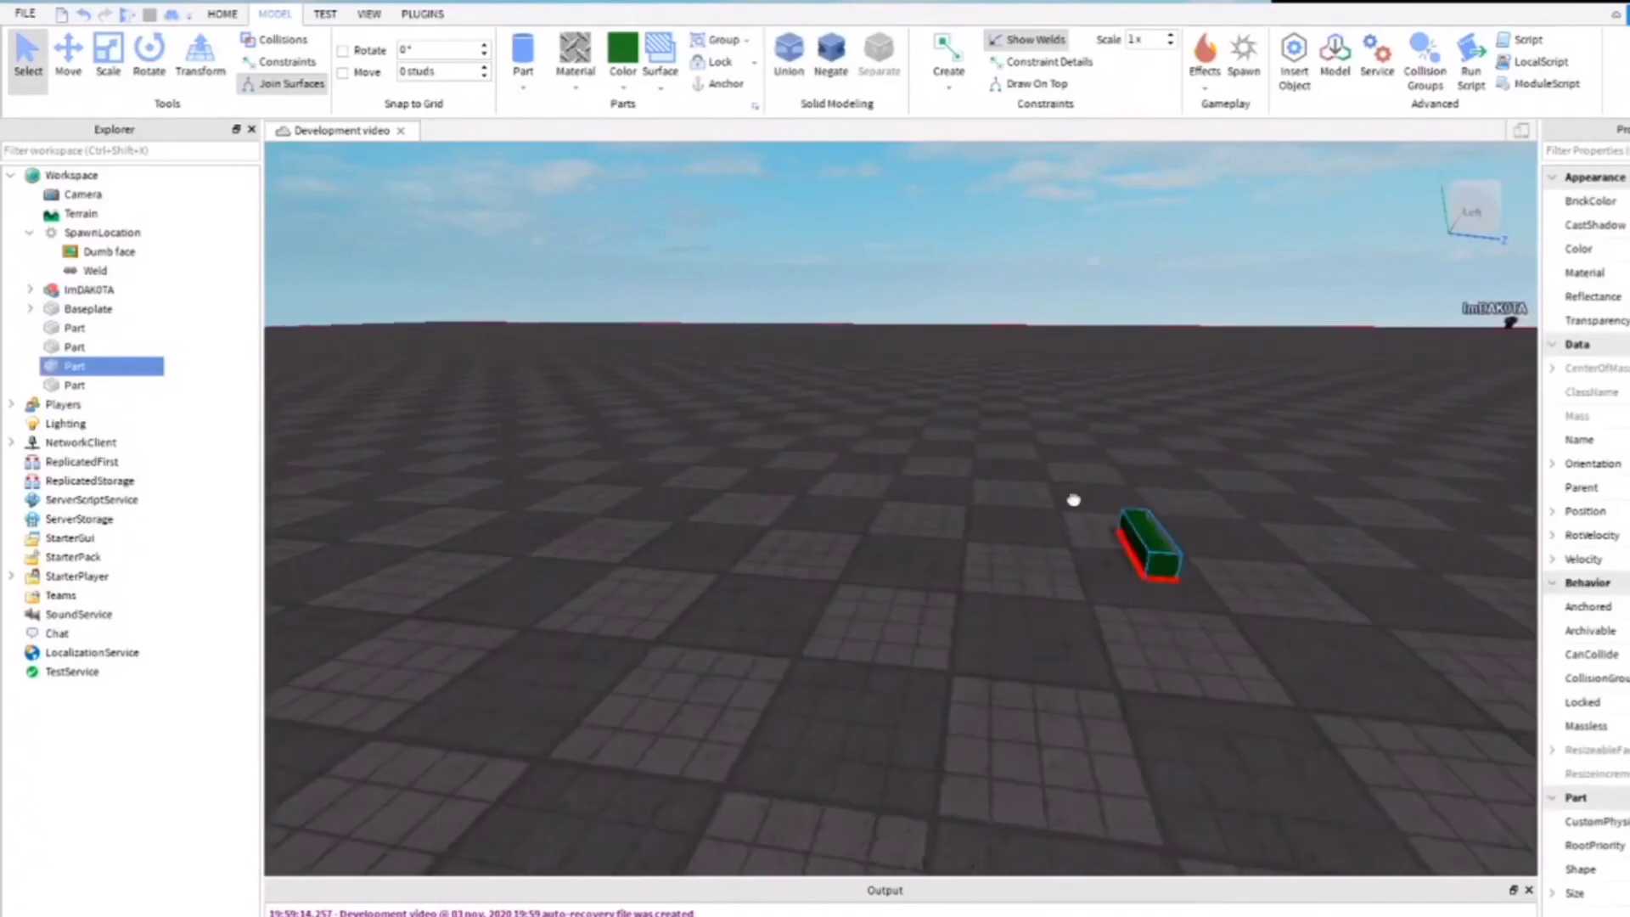
key(a)
right_drag(887, 627, 889, 626)
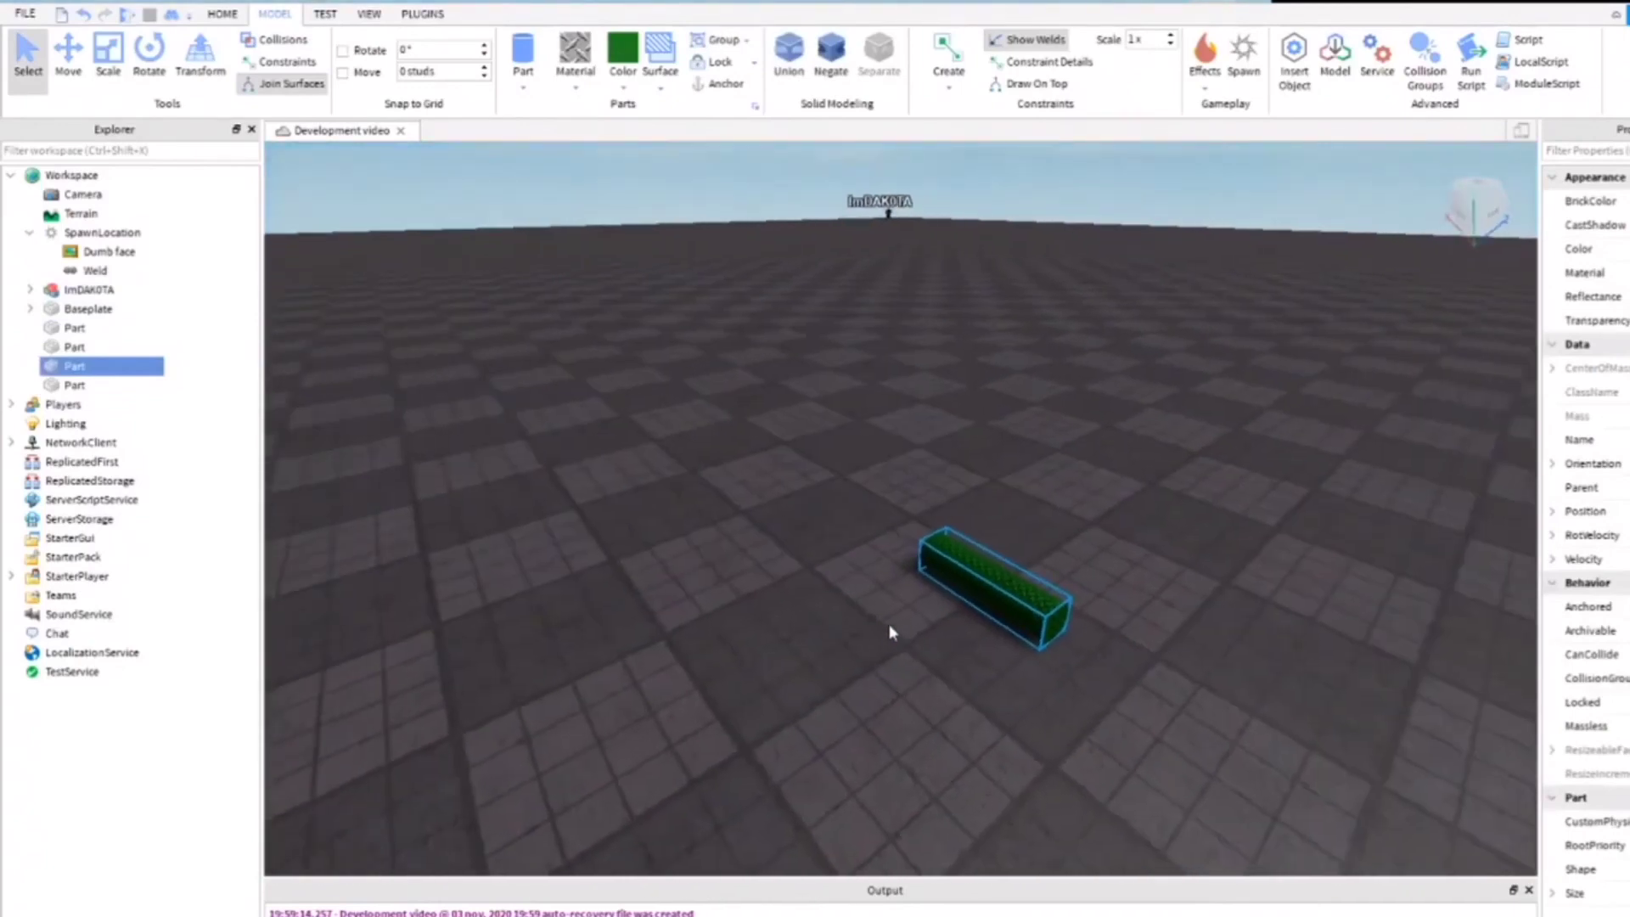
key(w)
key(s)
right_click(53, 363)
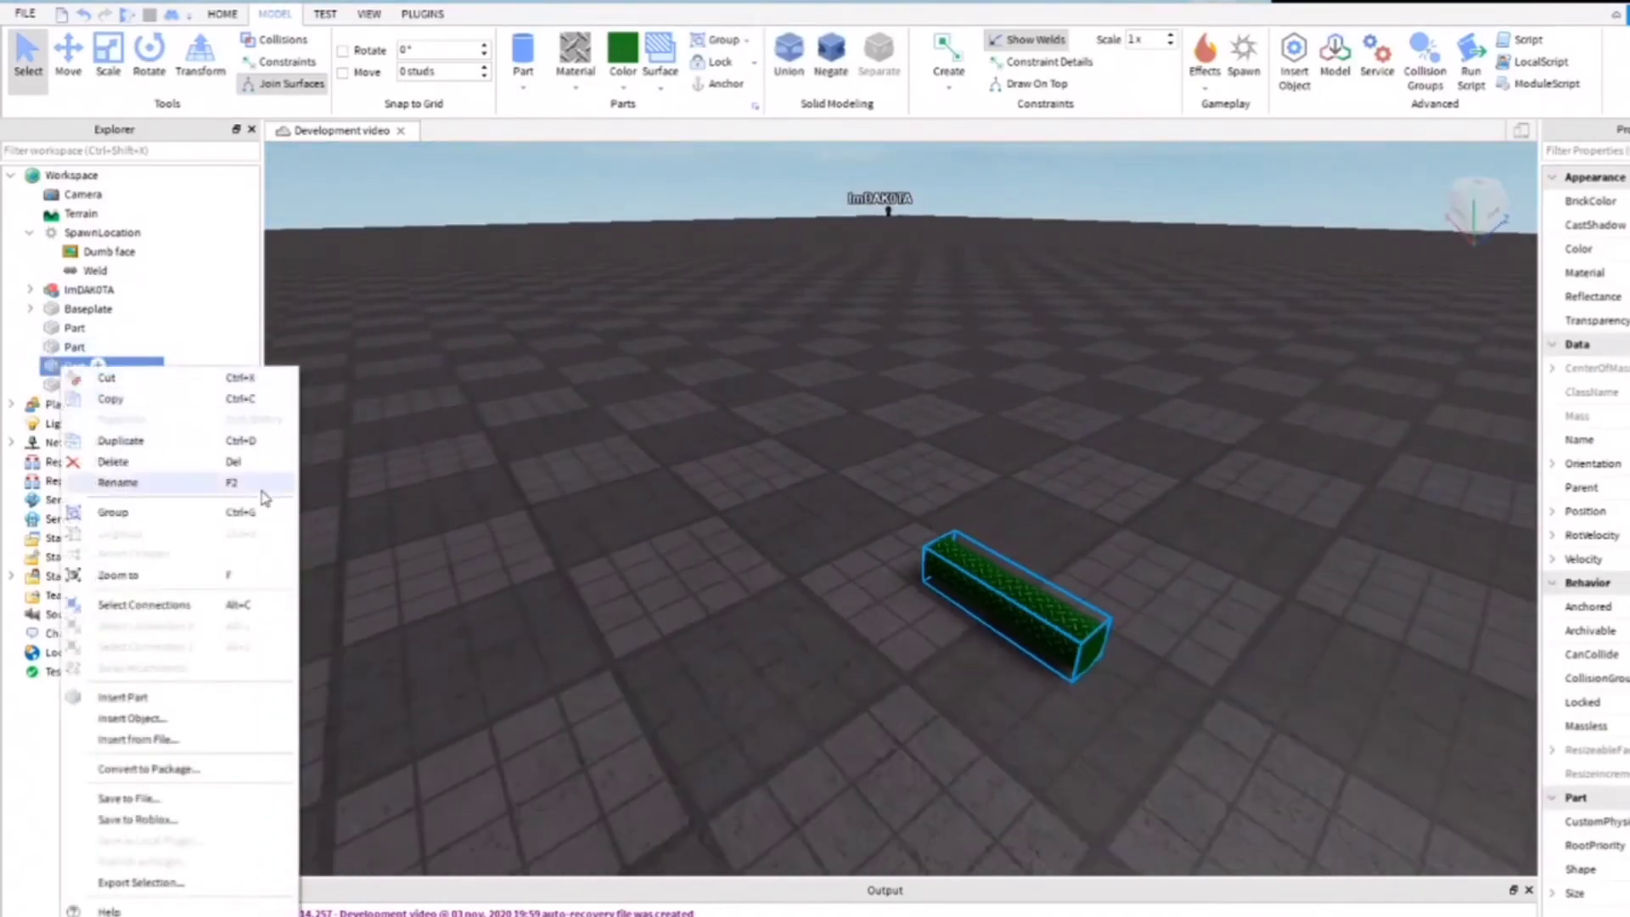
click(194, 726)
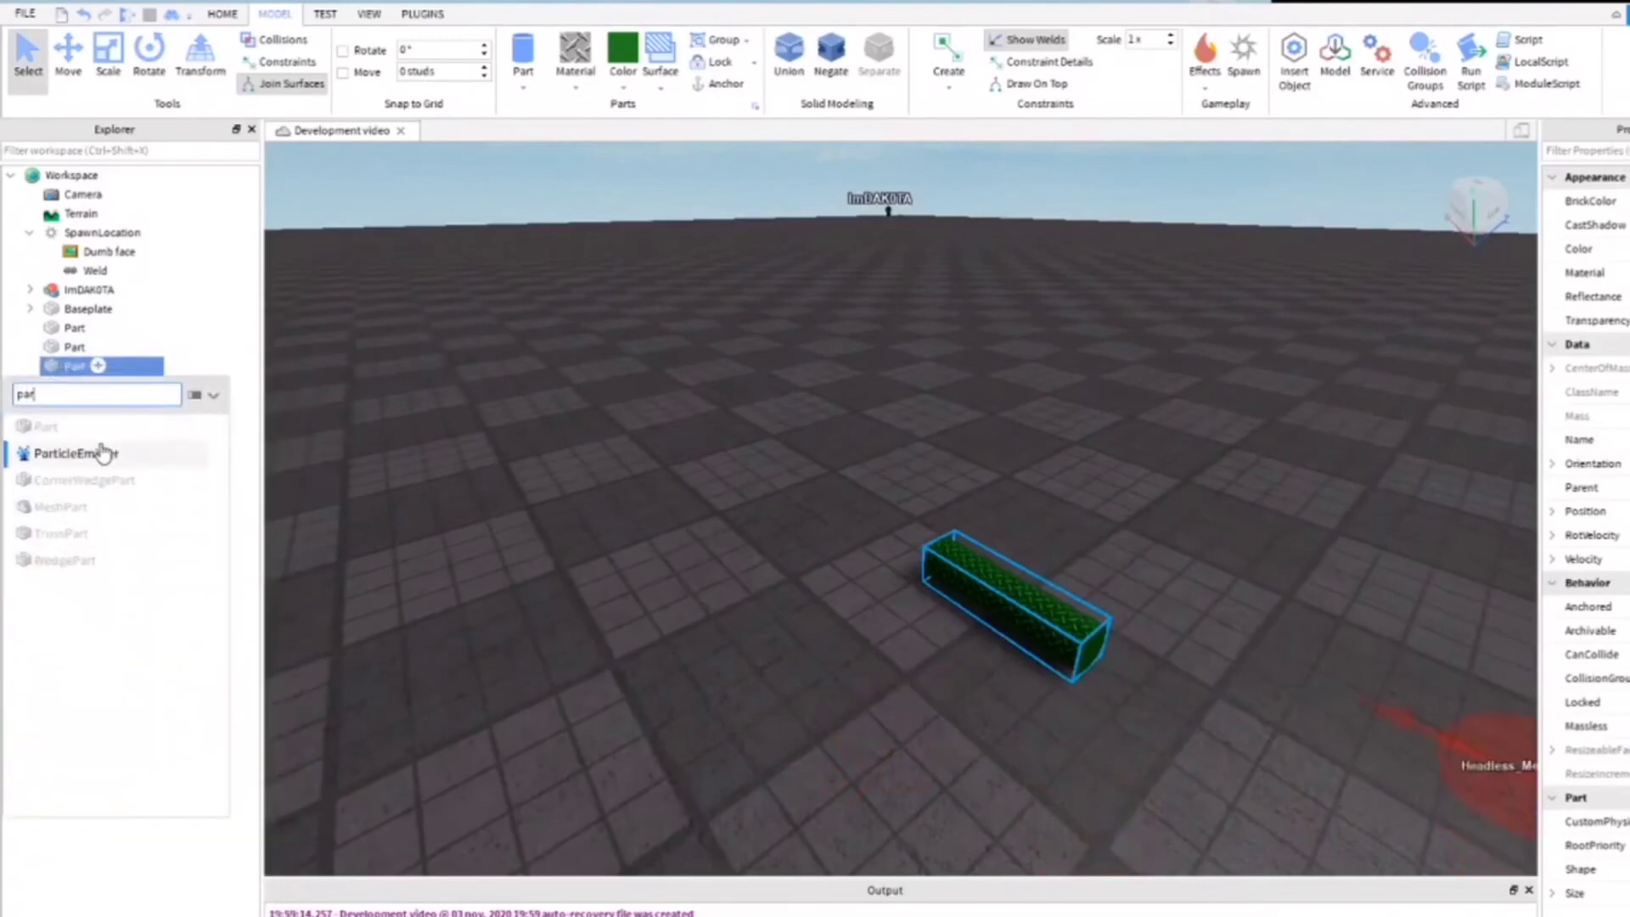
right_drag(515, 573, 514, 570)
key(w)
key(s)
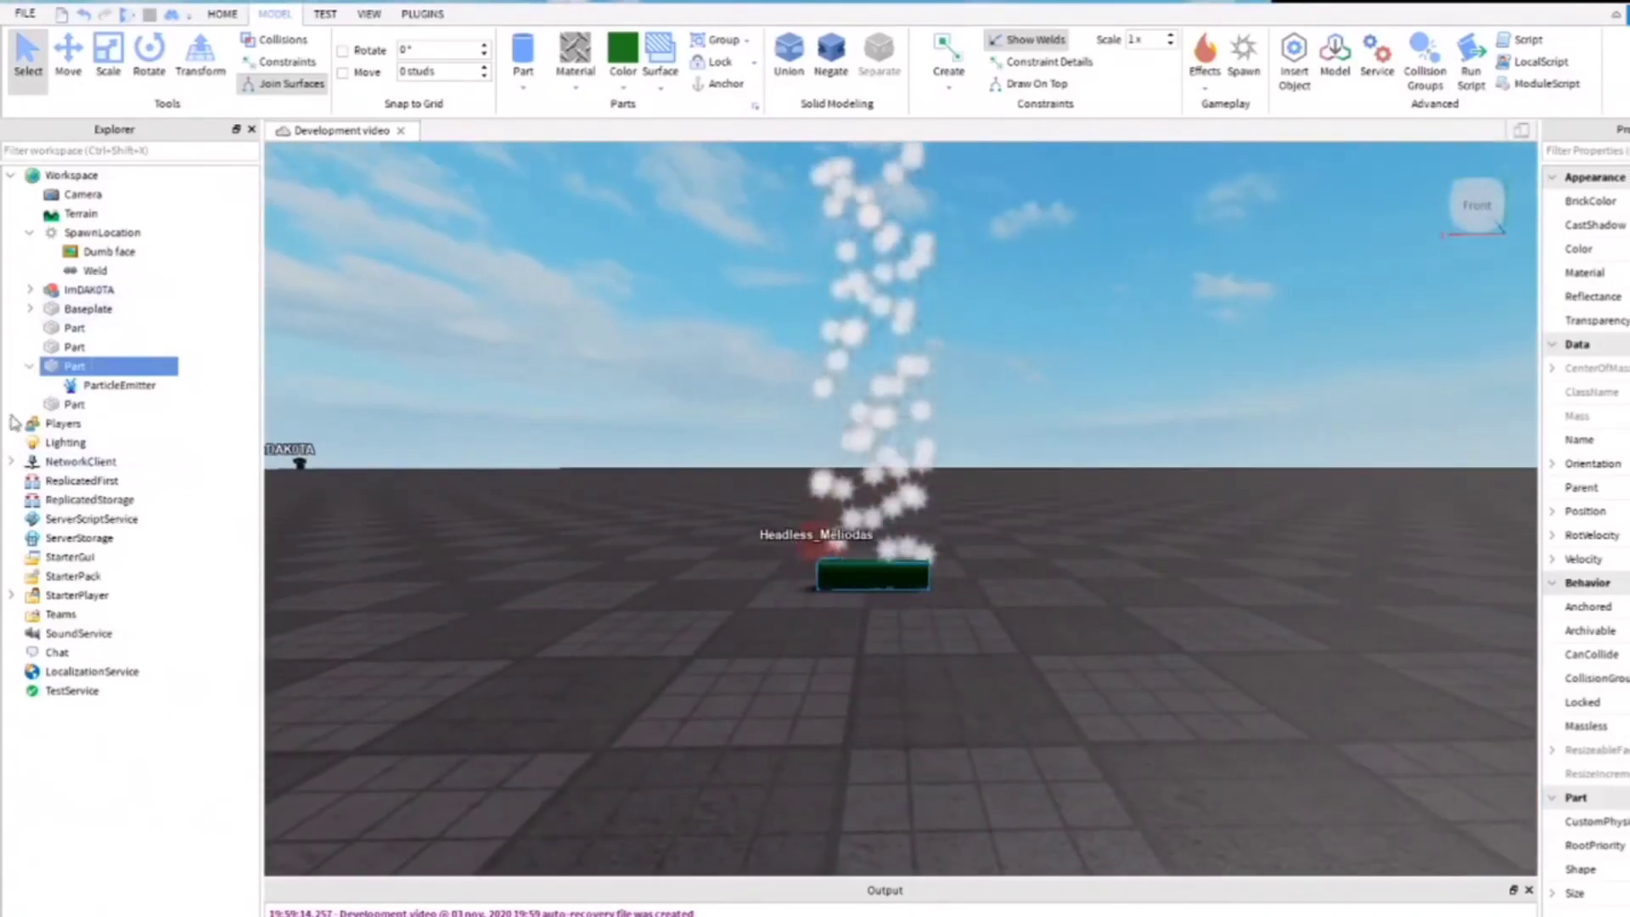
click(119, 385)
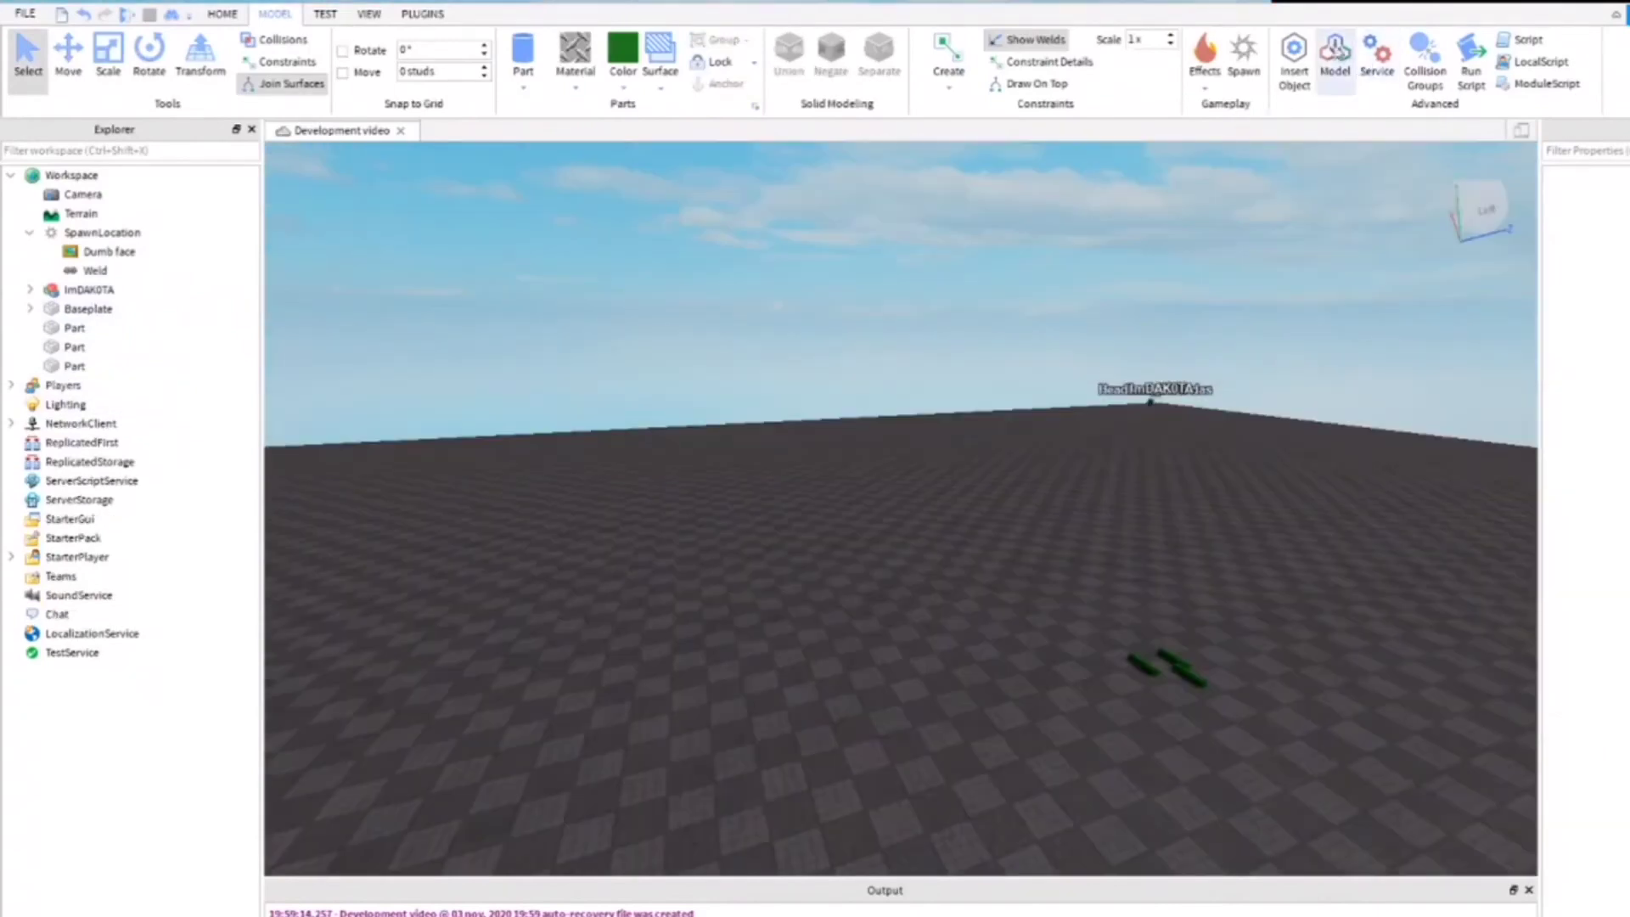
- Insert a saved Roblox model file from the Téléchargements folder into the workspace
click(1333, 61)
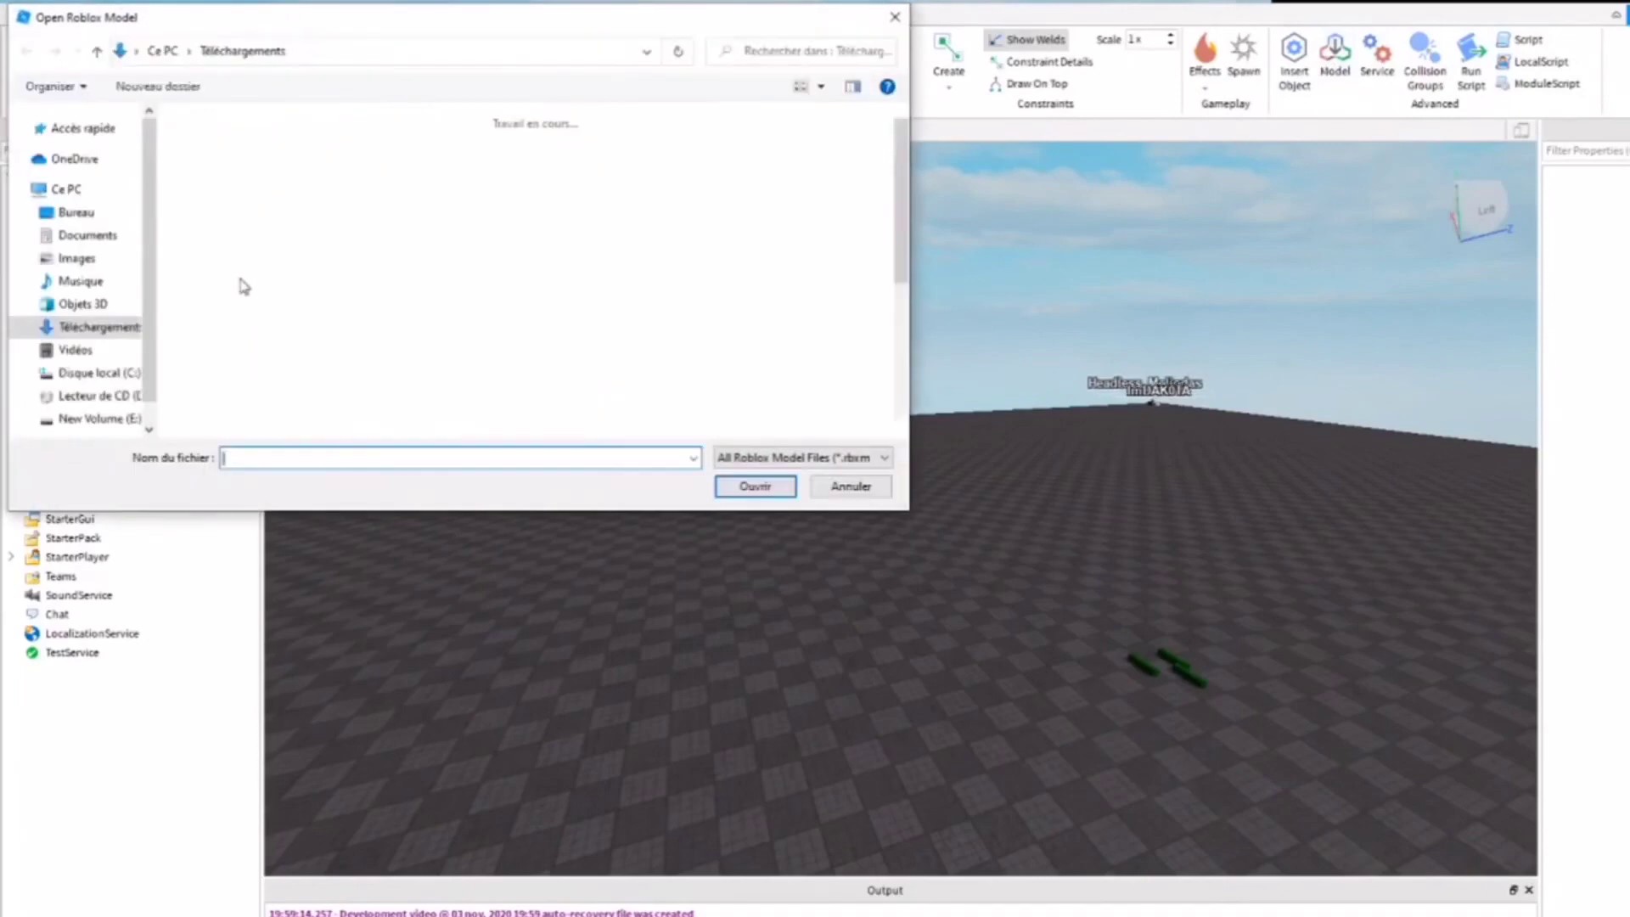
right_click(232, 204)
click(250, 213)
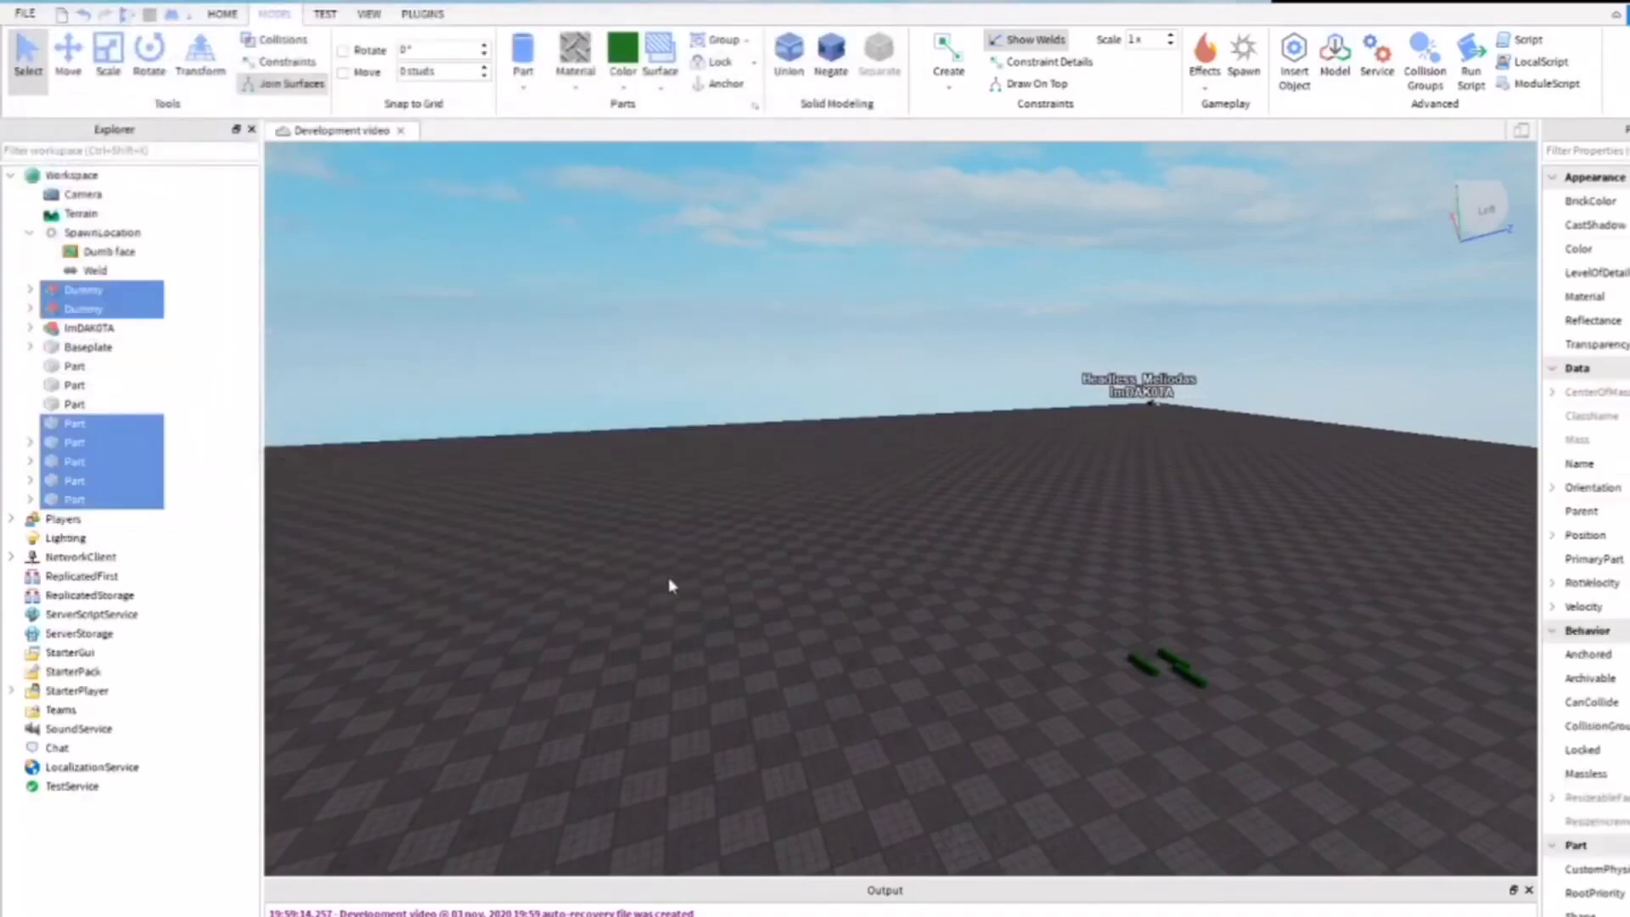
- Examine the two inserted Dummy models and their blue particle effects up close, clearing the selection
right_drag(752, 615, 762, 621)
scroll(821, 400, up, 10)
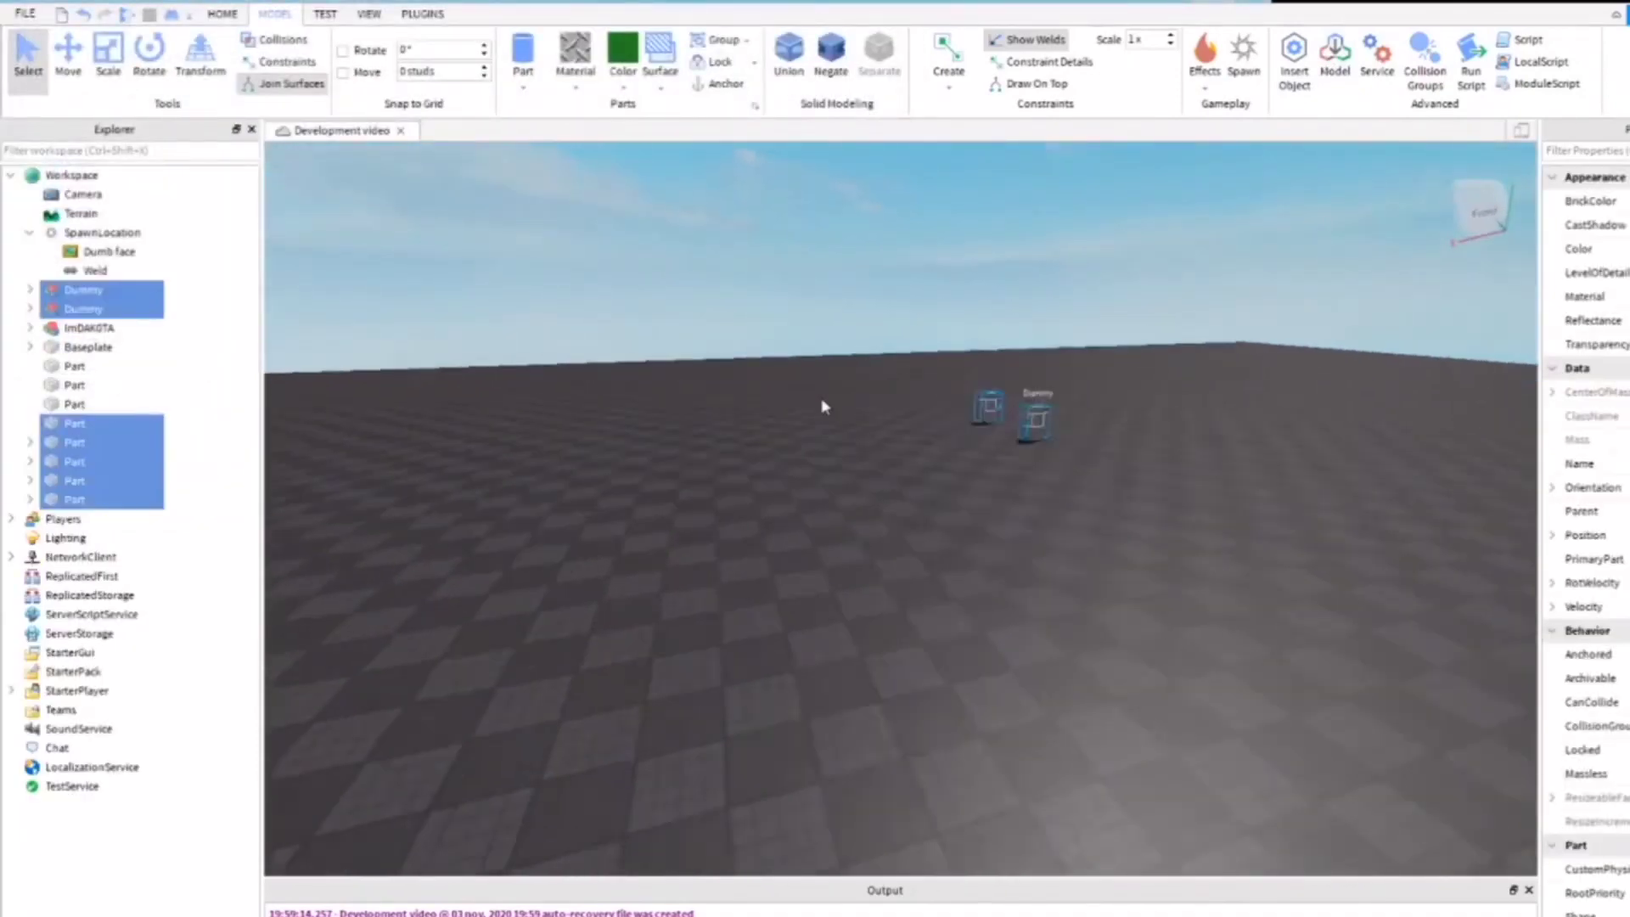
right_drag(821, 400, 822, 402)
key(w)
click(582, 490)
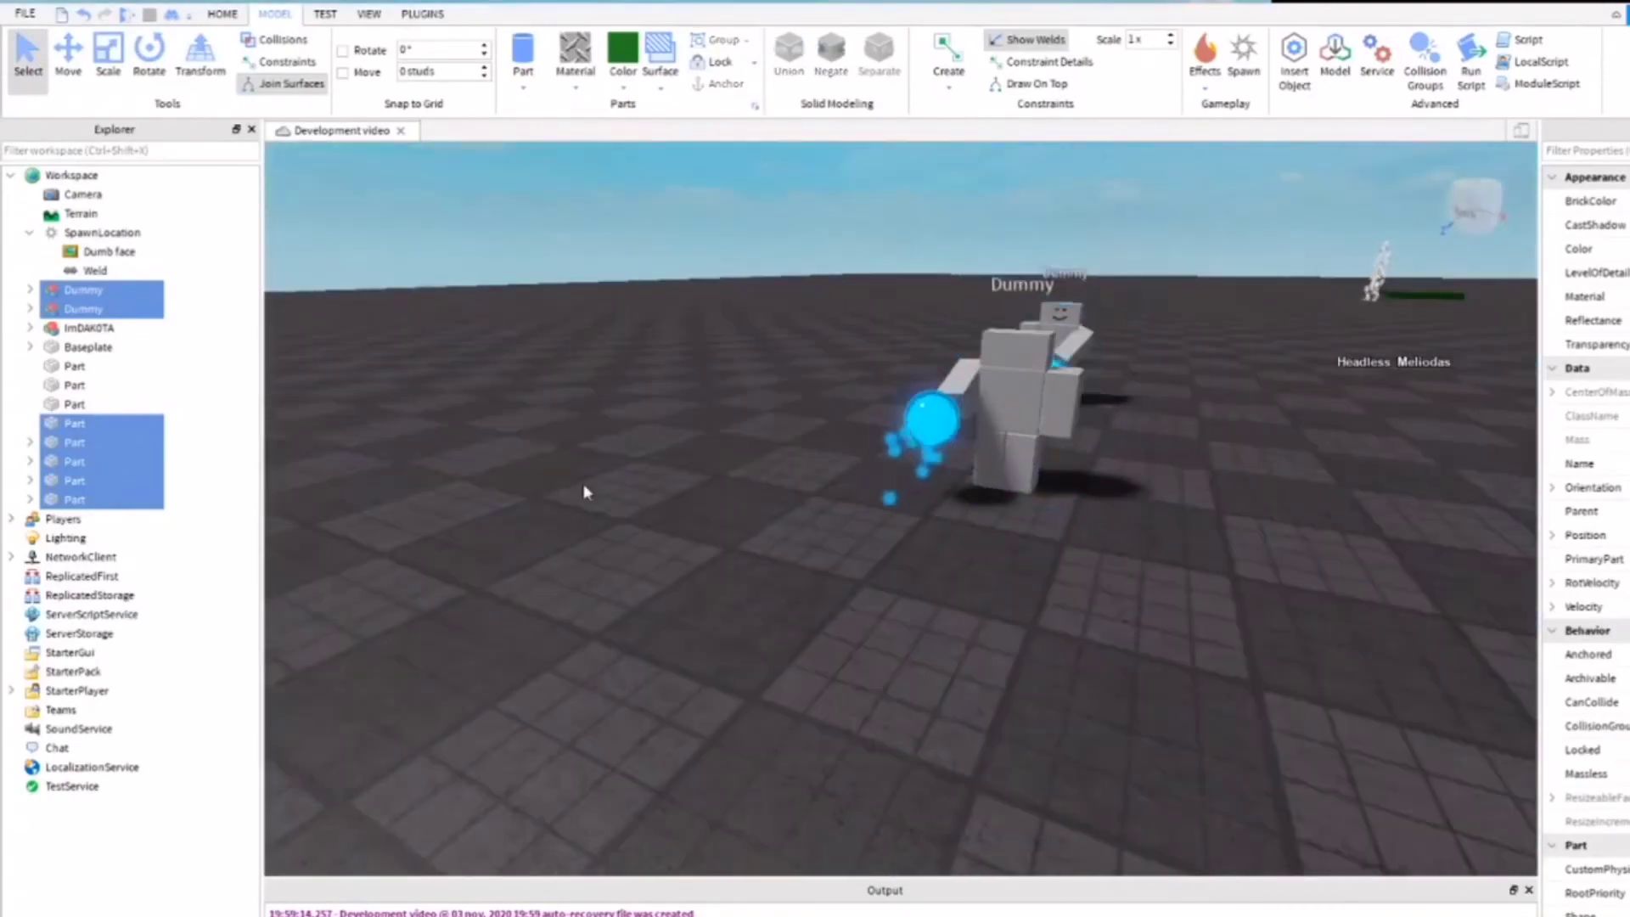
right_drag(582, 490, 585, 490)
key(w)
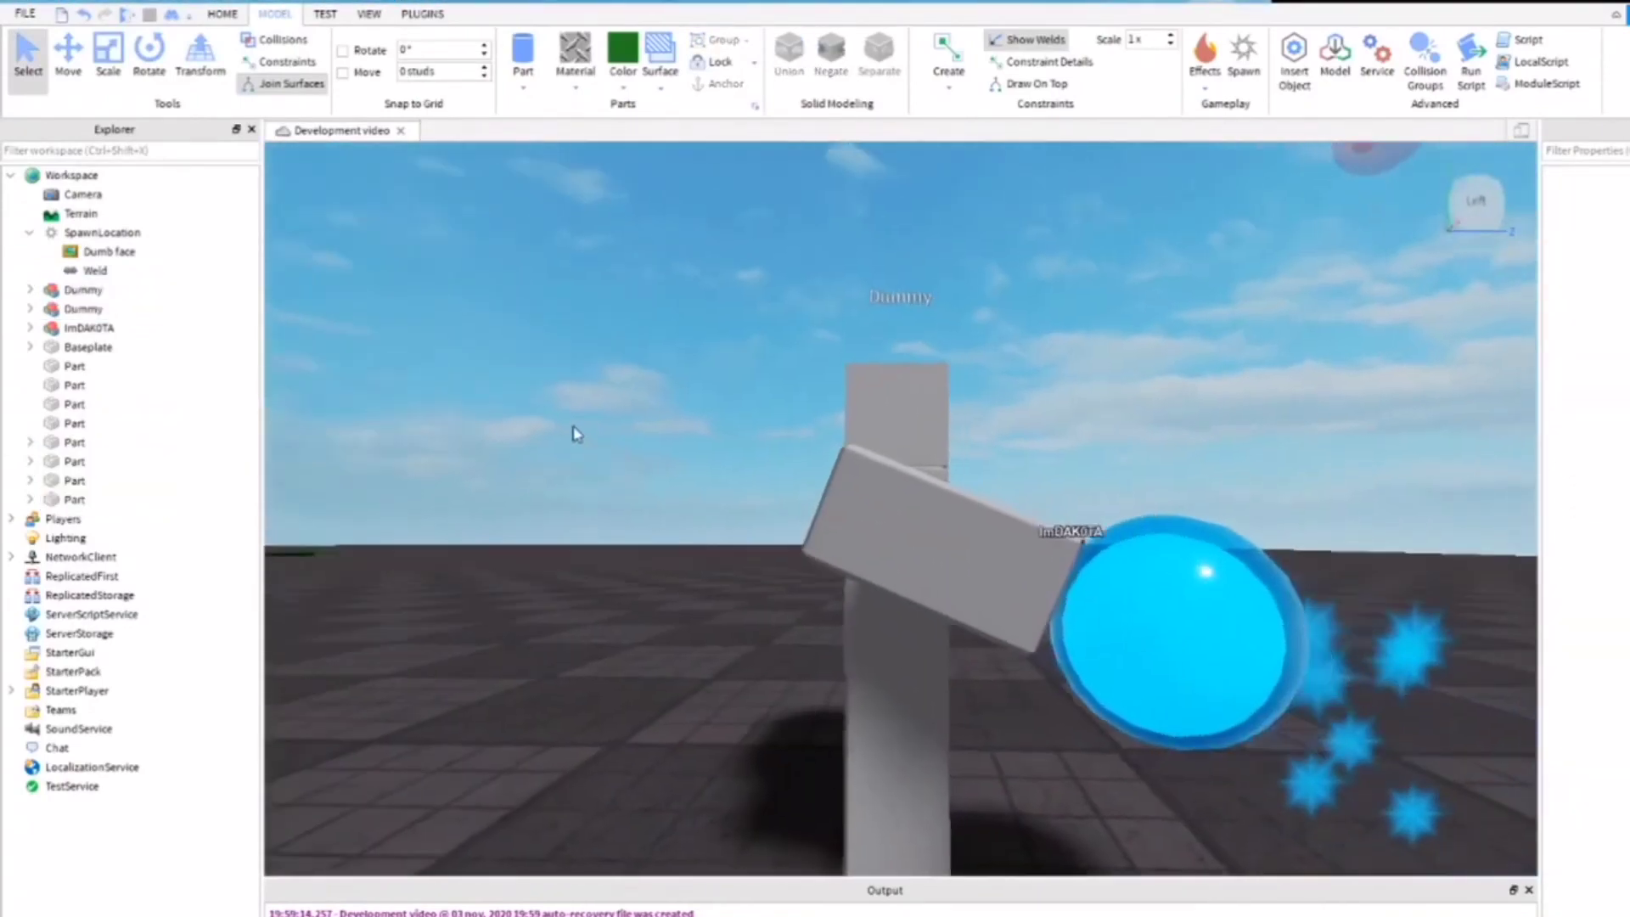
key(w)
right_drag(575, 430, 576, 433)
scroll(573, 428, up, 5)
scroll(807, 557, down, 10)
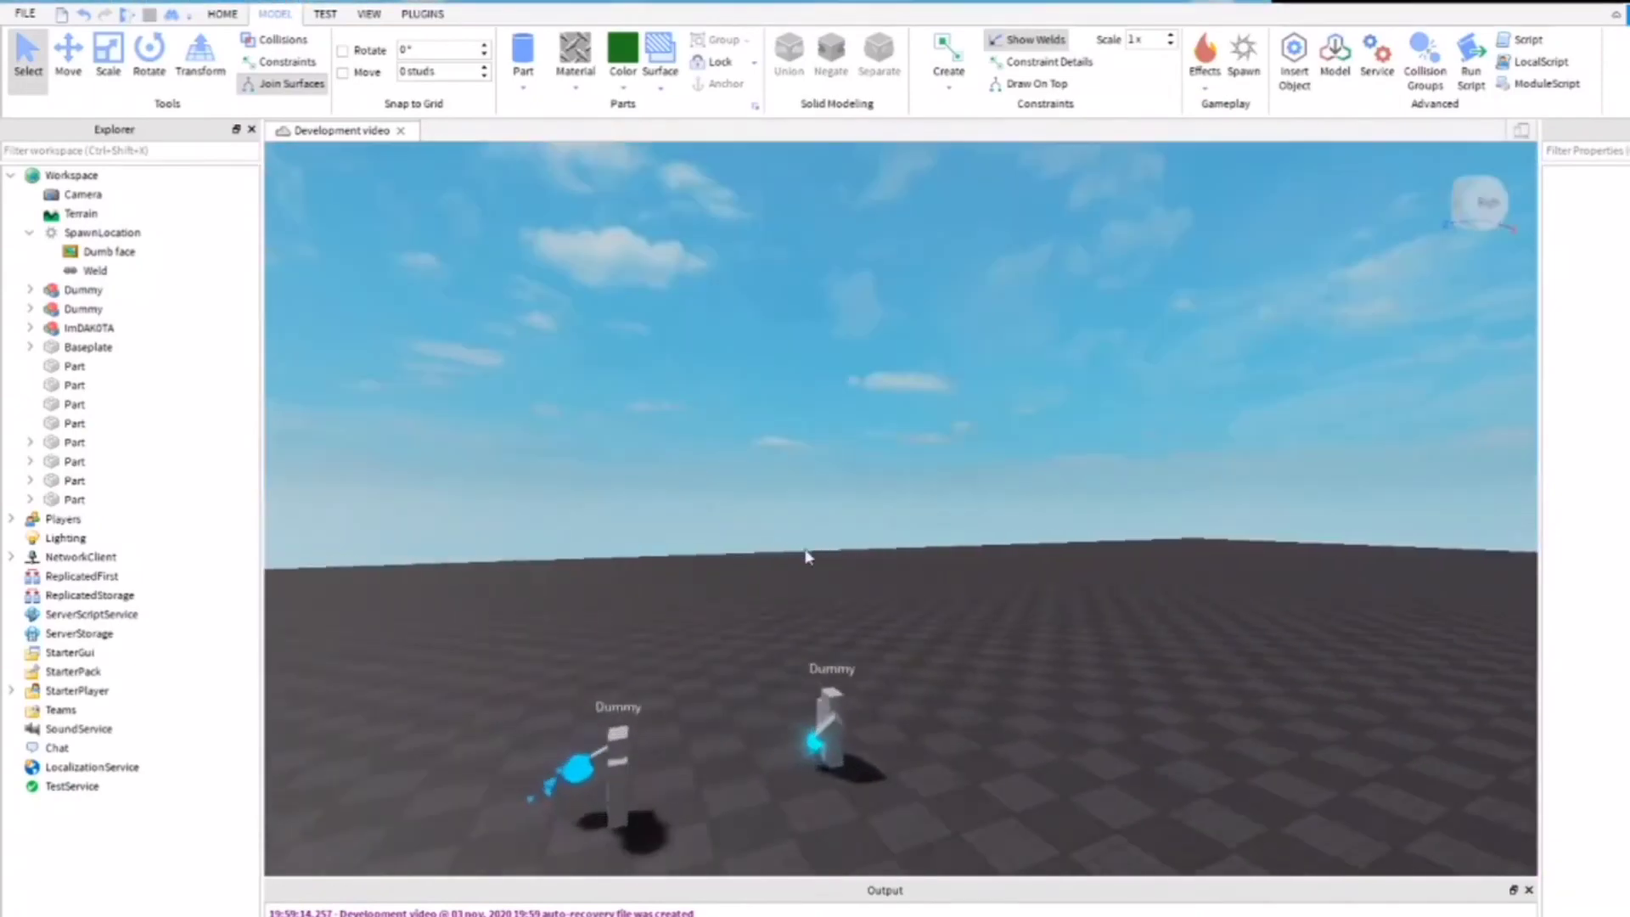
- Select the spawn location, collapse its contents in the Explorer, and start saving it to a file
right_drag(1046, 561, 816, 567)
key(w)
key(w)
click(817, 566)
key(s)
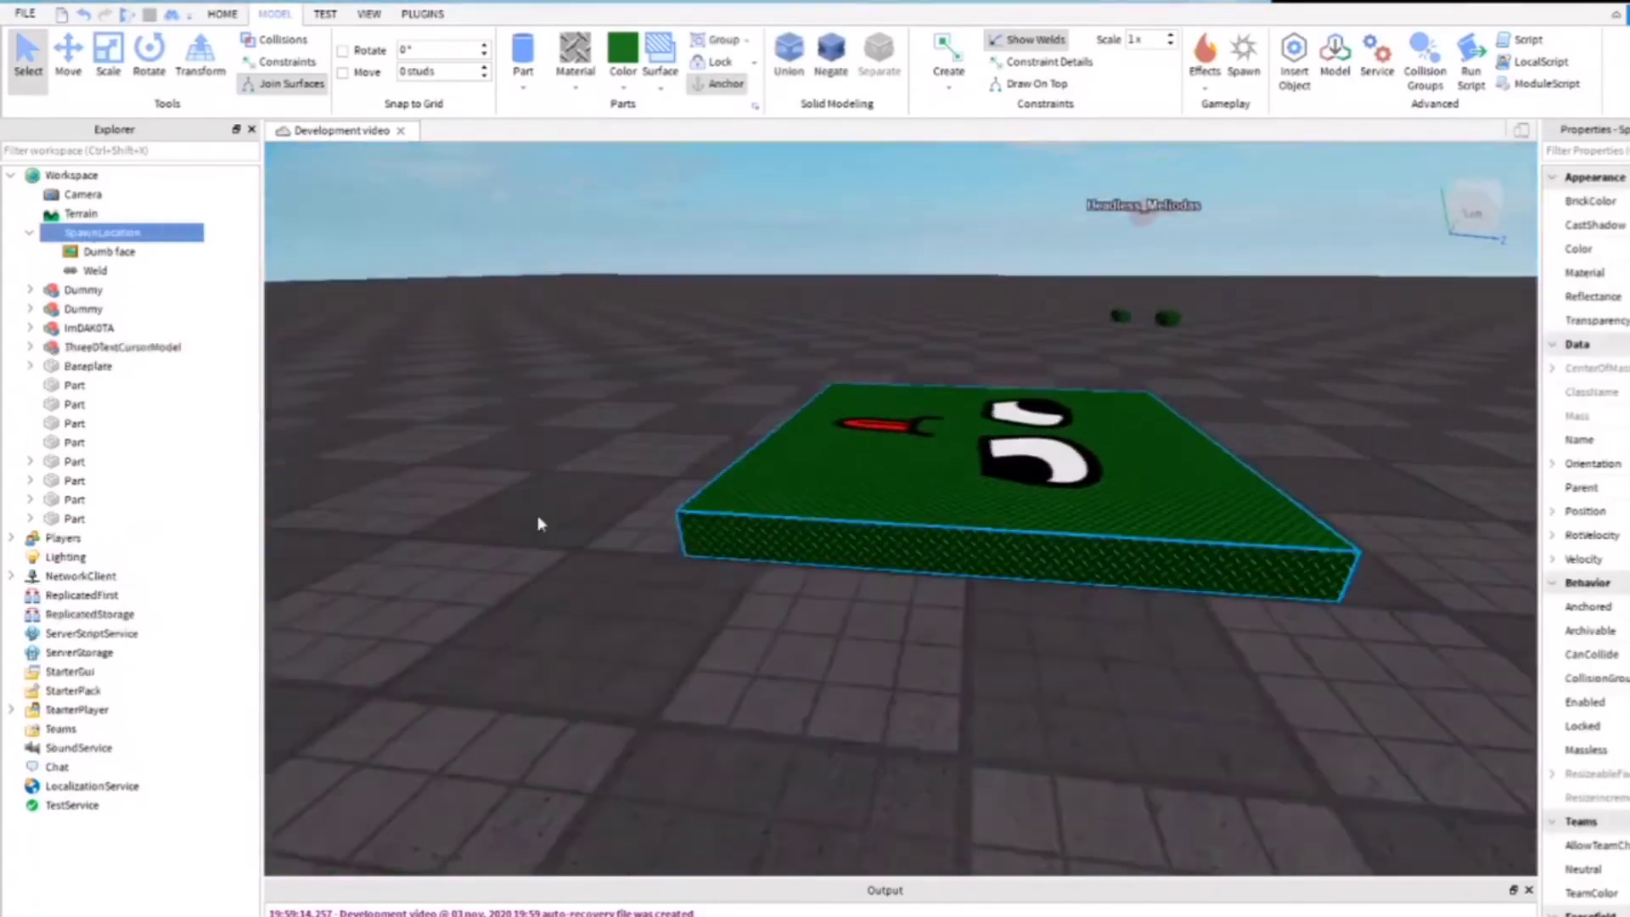
click(29, 234)
right_click(64, 233)
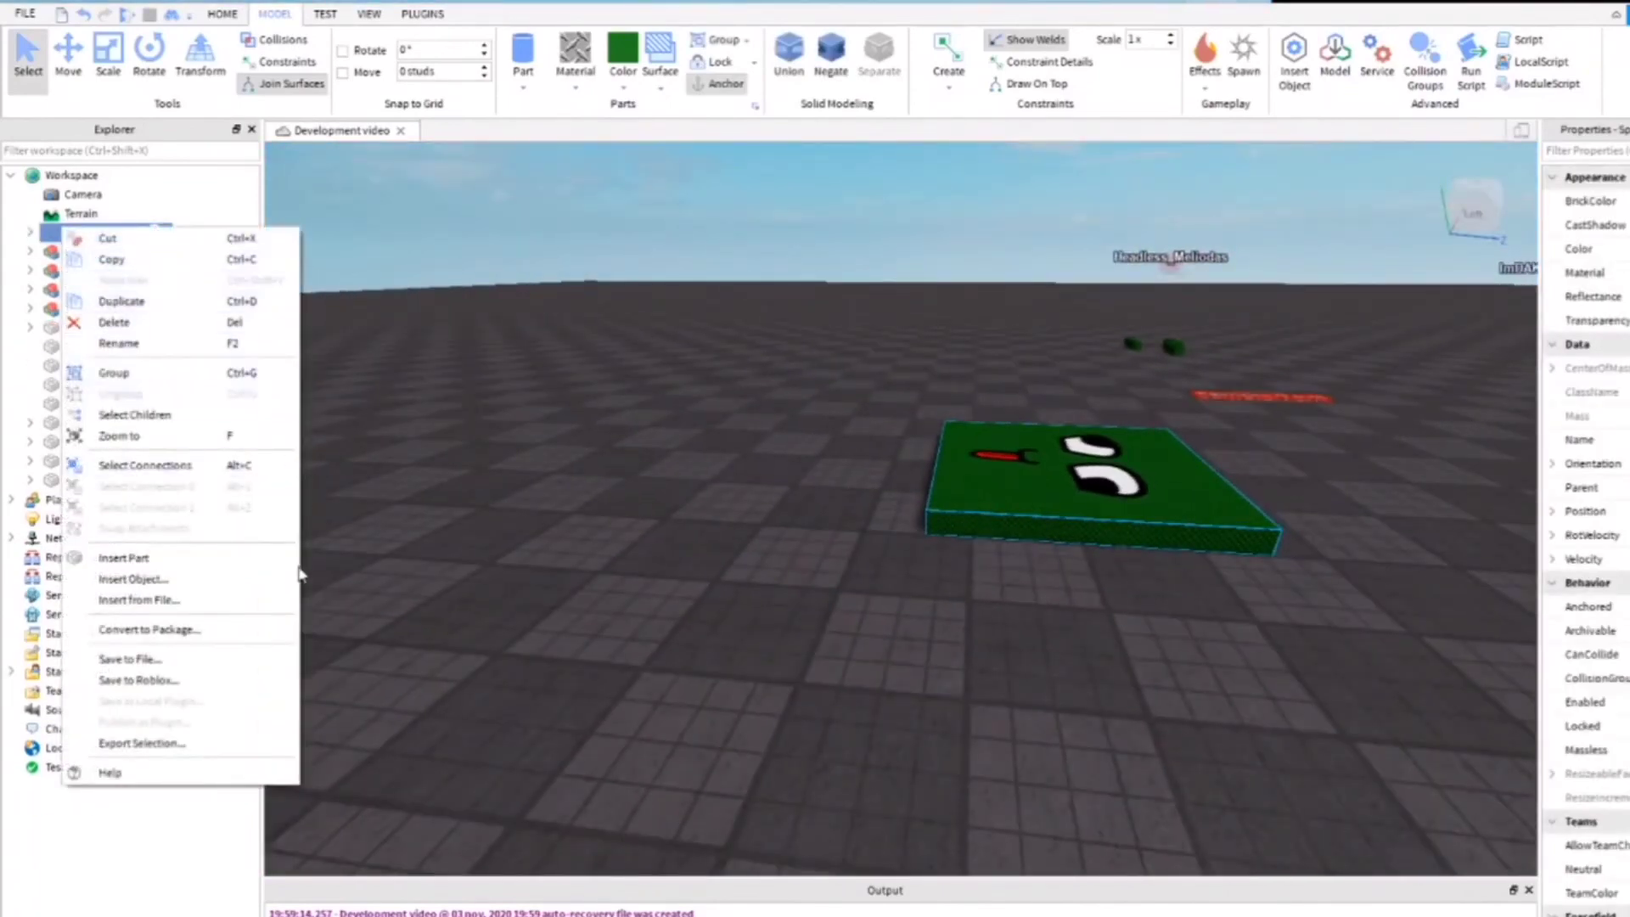
click(208, 658)
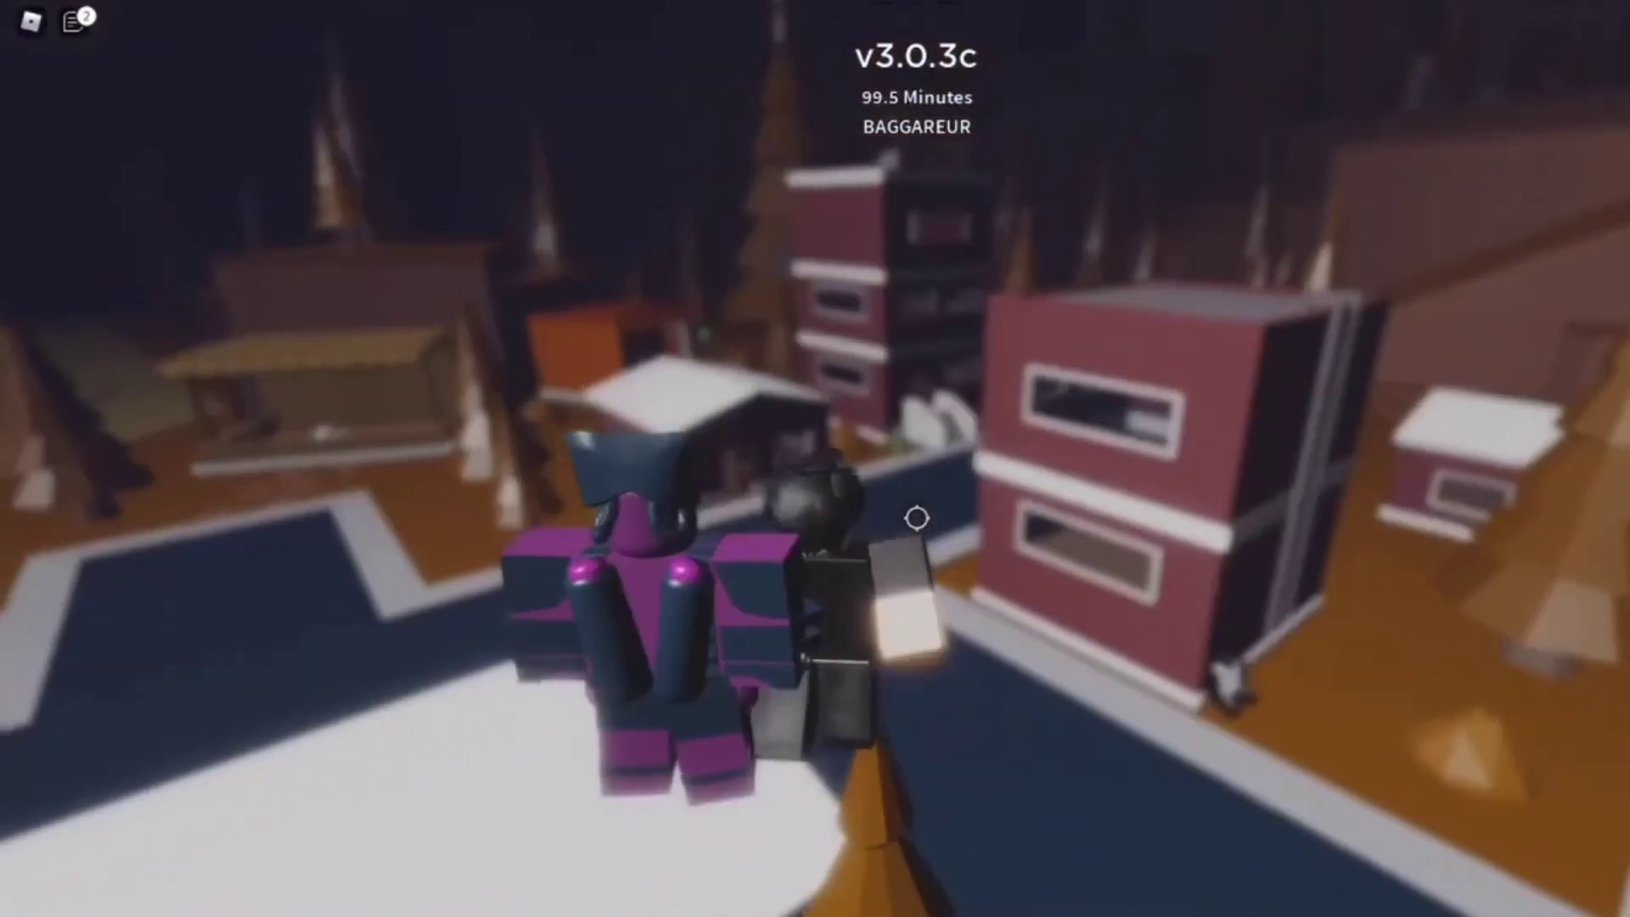
key(w)
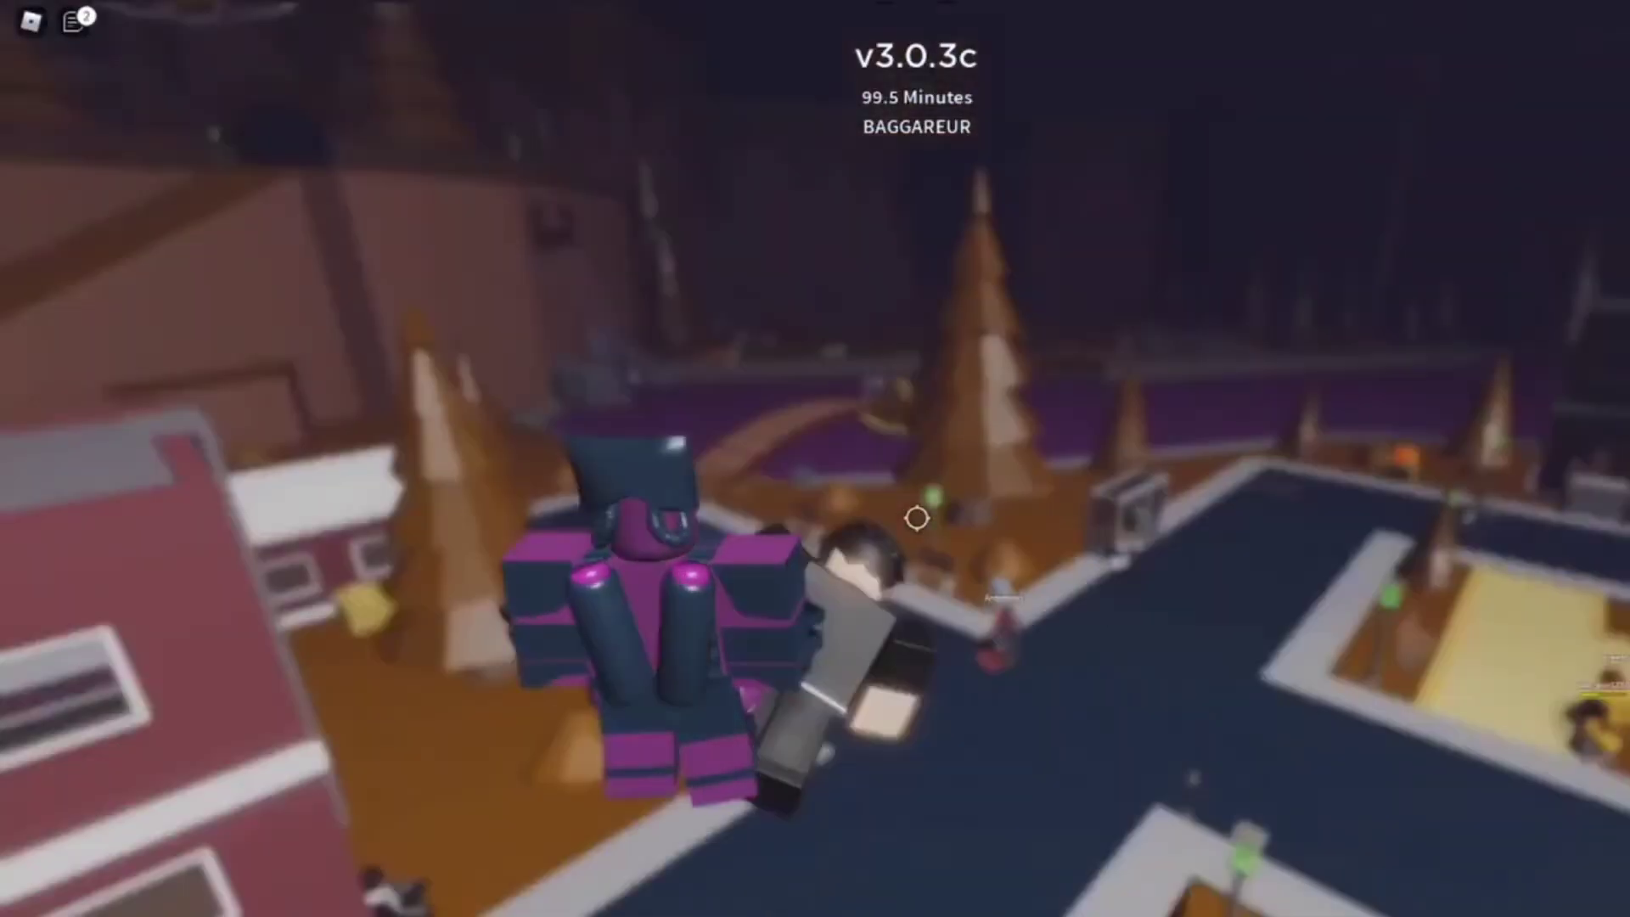
key(w)
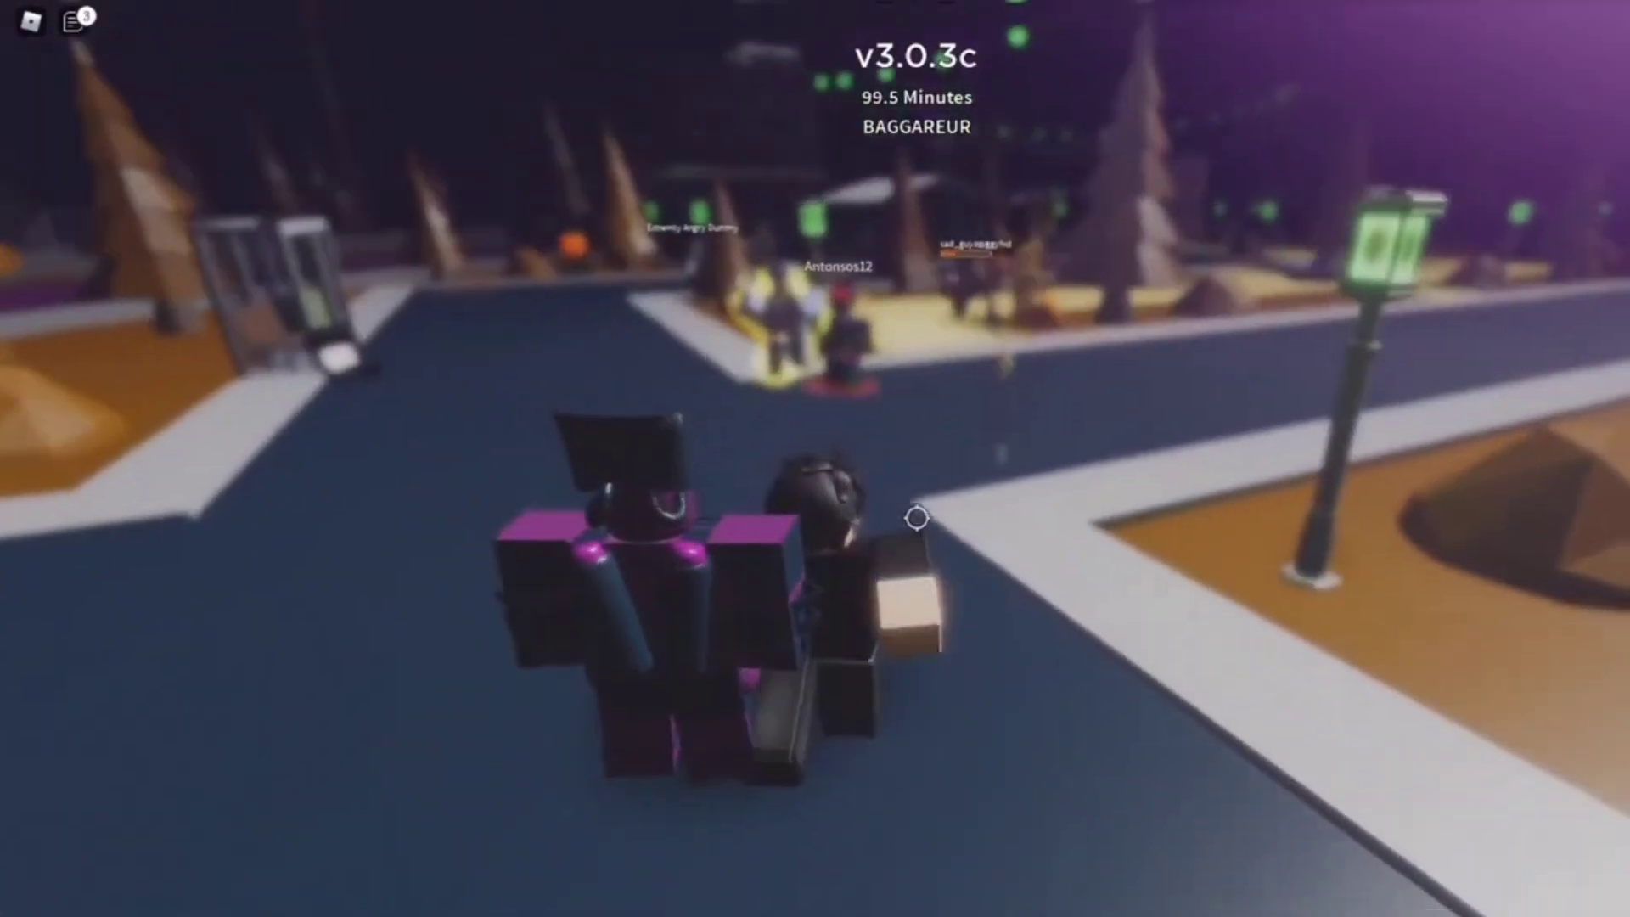